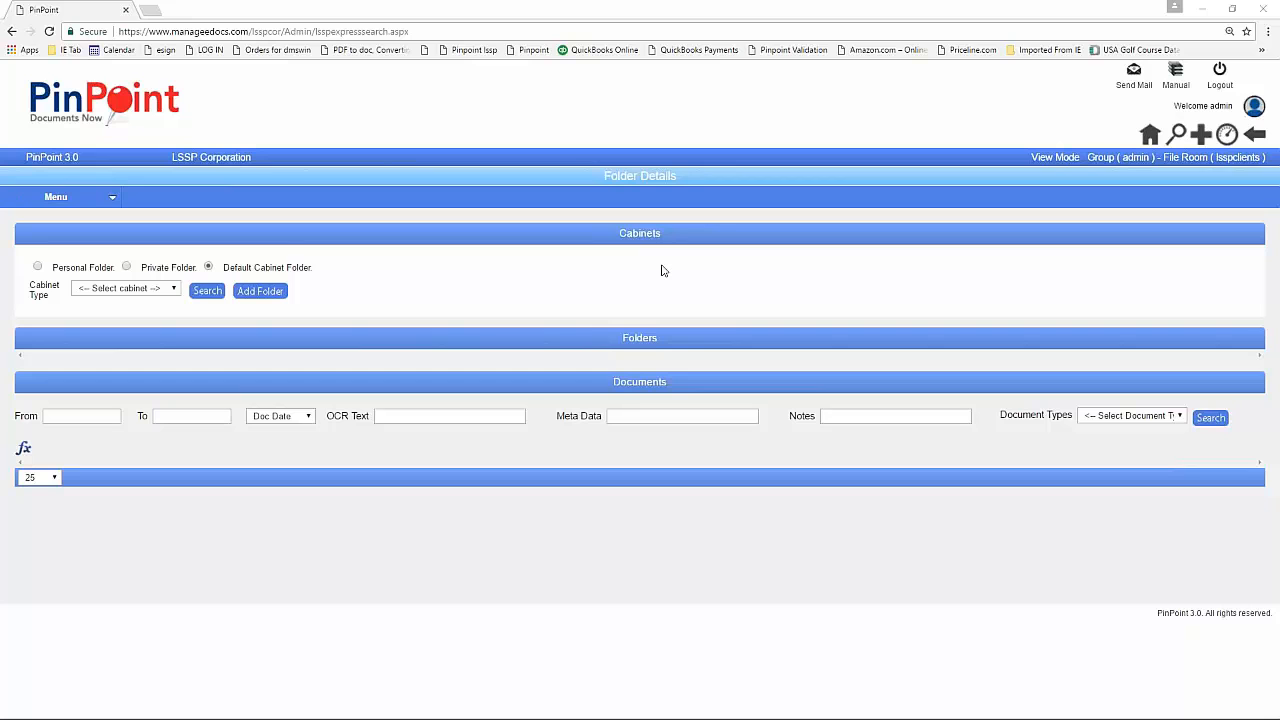
Open the user administration page and enable Super User and CRM Super User in the blank user details.
left_click(56, 197)
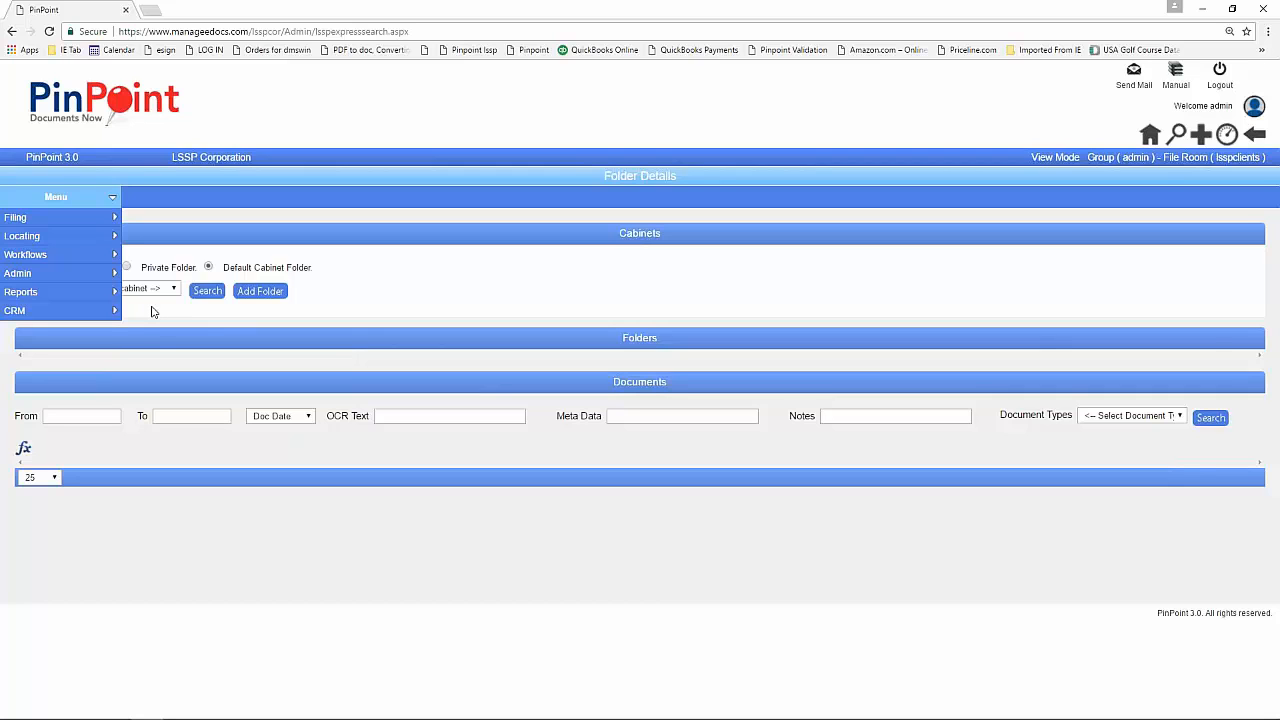
left_click(53, 276)
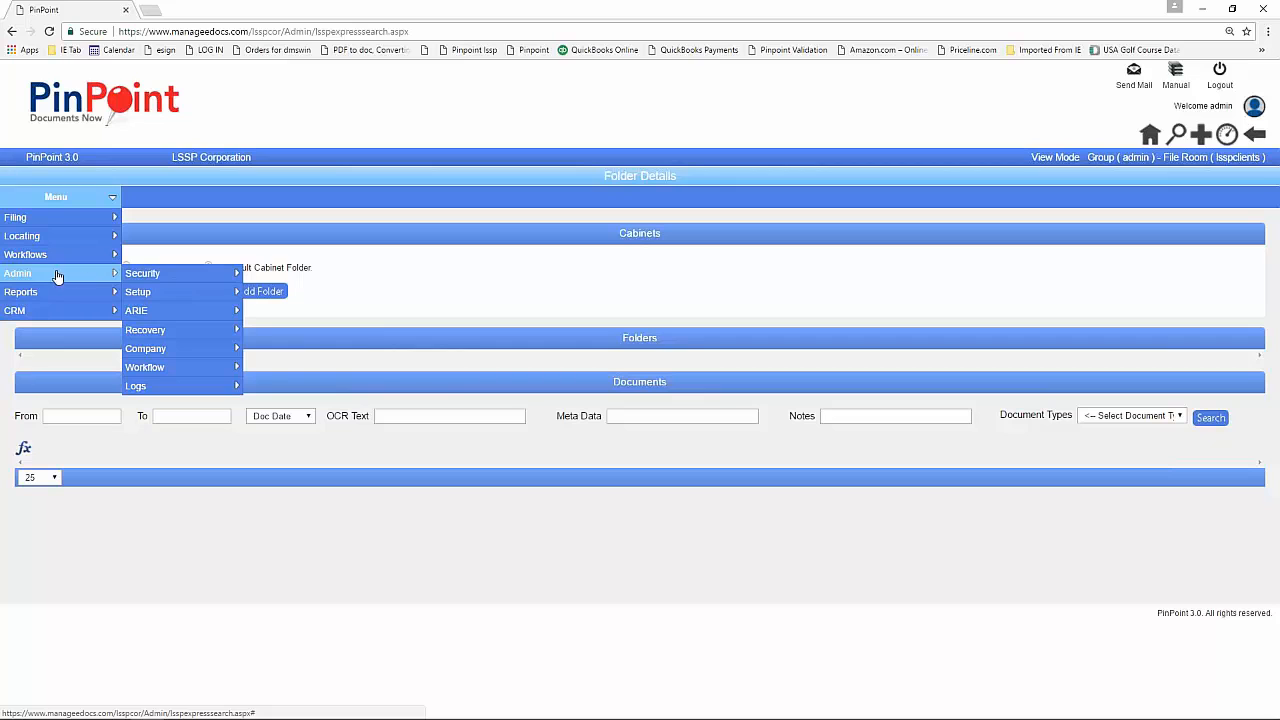
mouse_move(166, 280)
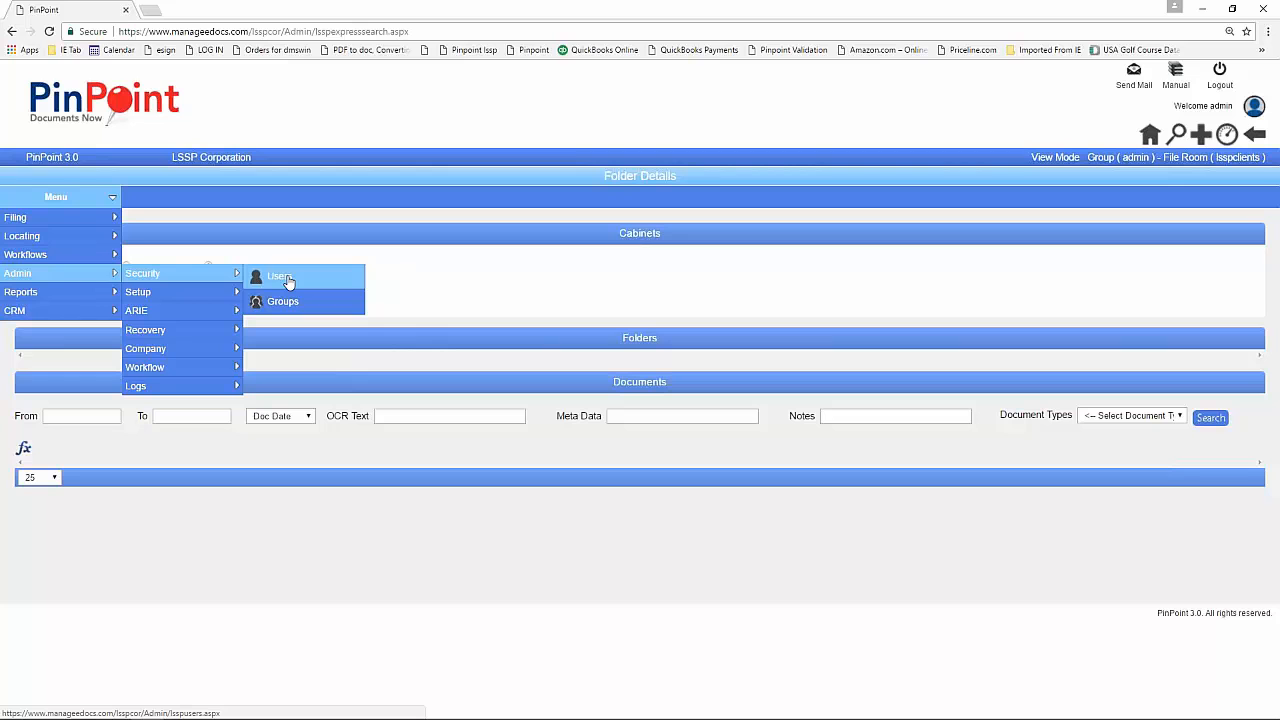
left_click(287, 279)
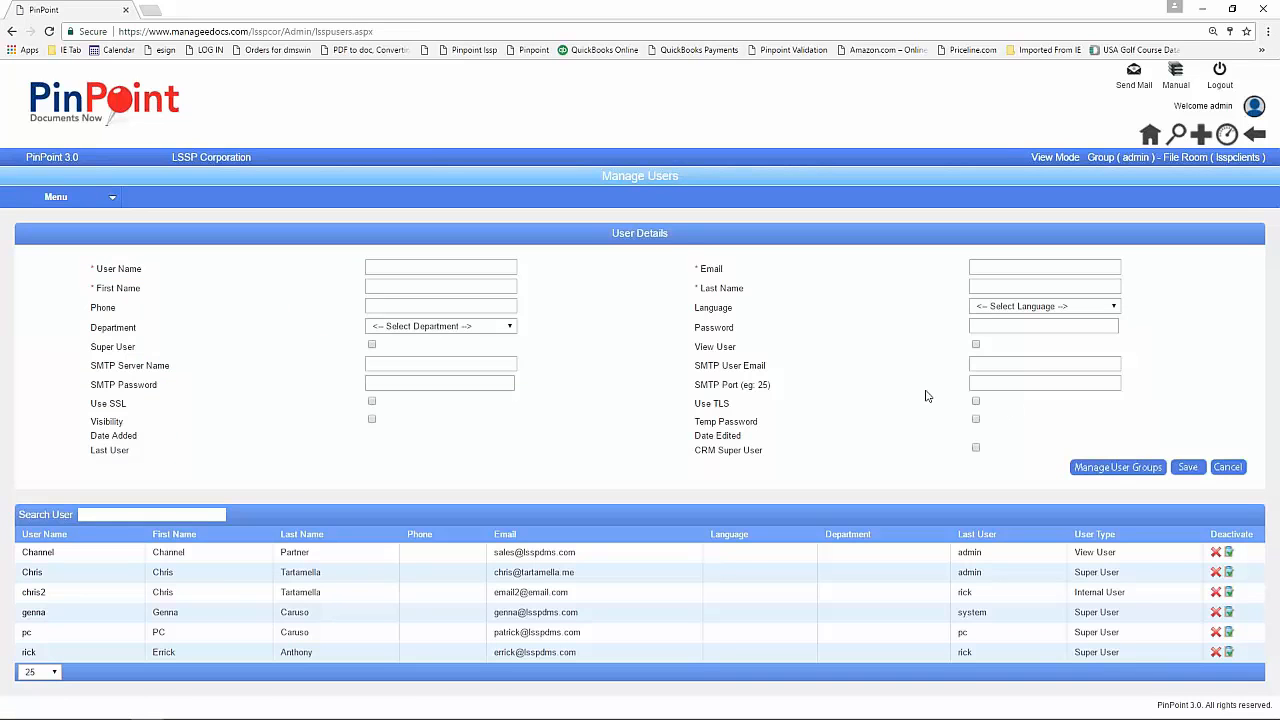
left_click(373, 345)
left_click(977, 450)
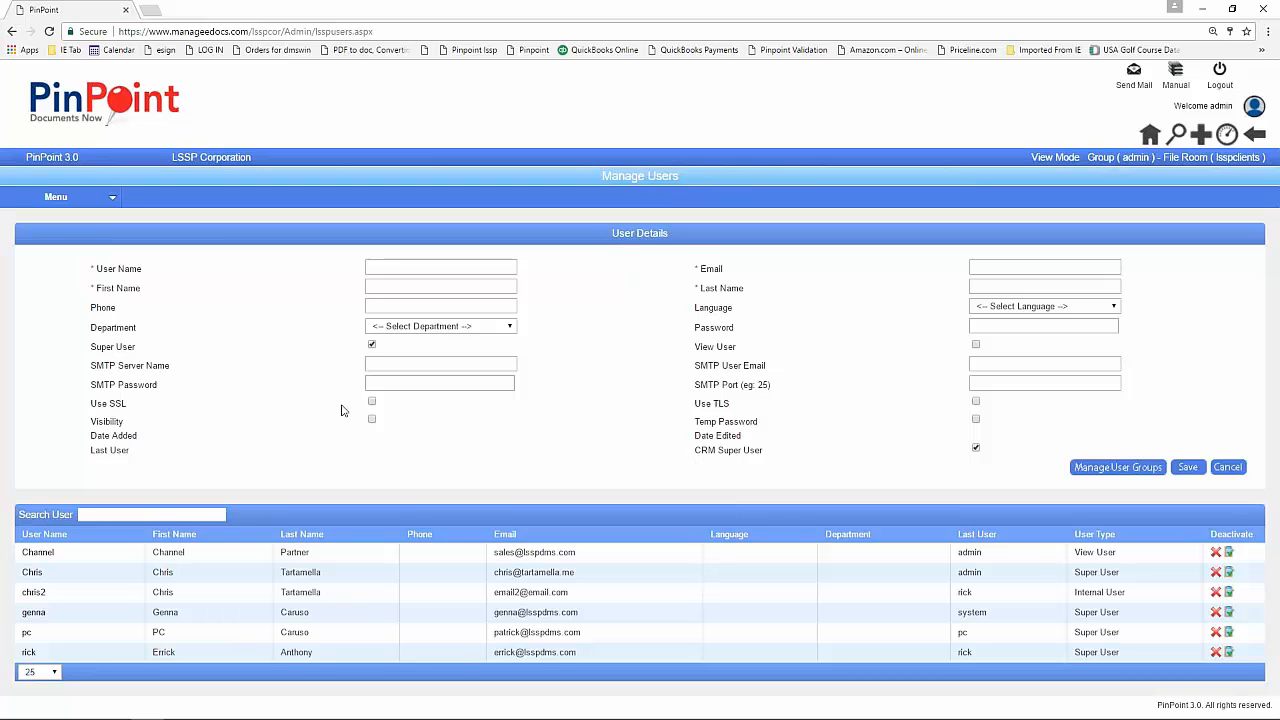
Open the security group administration page.
left_click(37, 198)
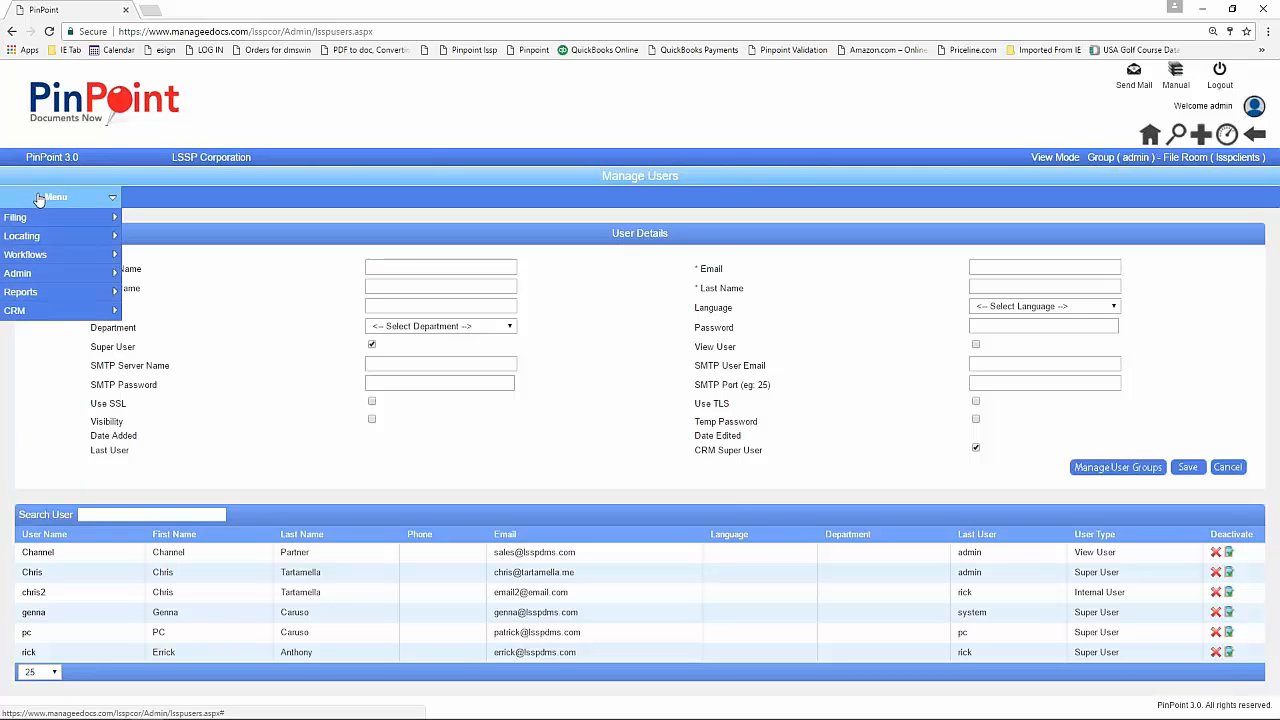
mouse_move(35, 276)
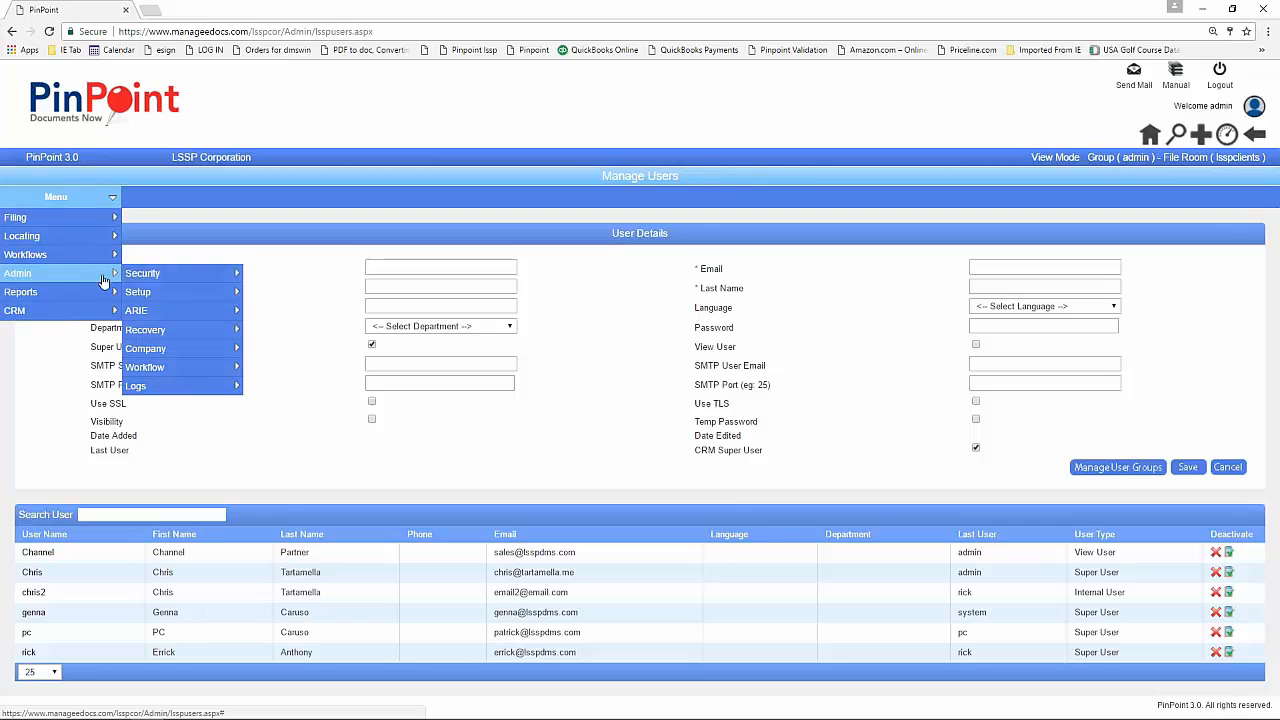
mouse_move(134, 274)
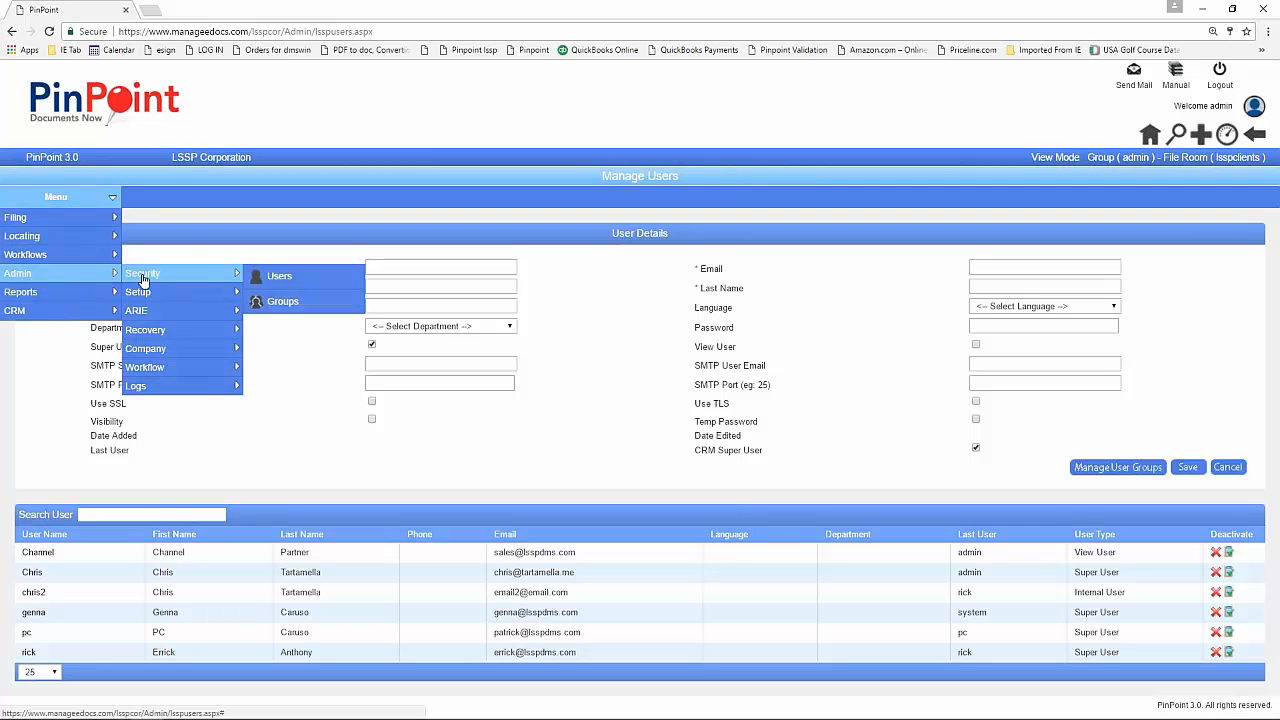
left_click(282, 304)
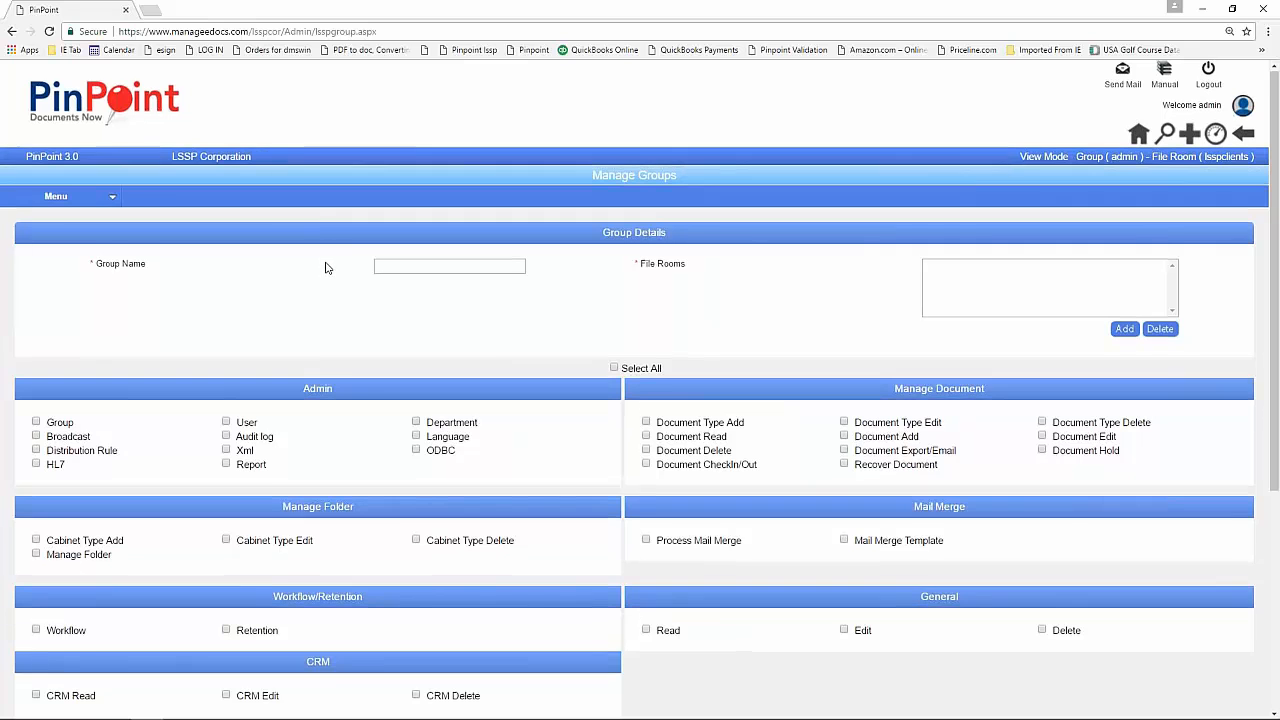
Enable the Account/Contact Read and Account/Contact Edit permissions in the blank group's CRM section.
scroll(325, 266, "down", 1)
scroll(325, 266, "down", 3)
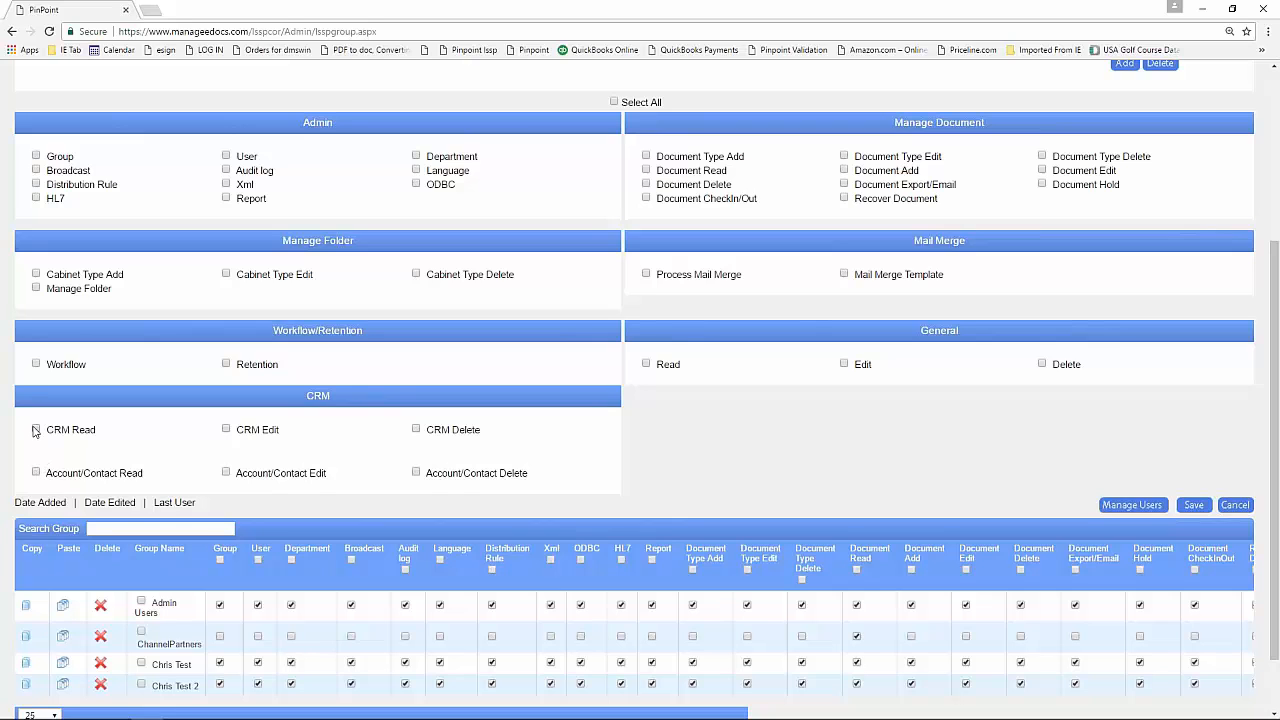
left_click(36, 430)
left_click(37, 474)
left_click(226, 473)
scroll(320, 520, "down", 1)
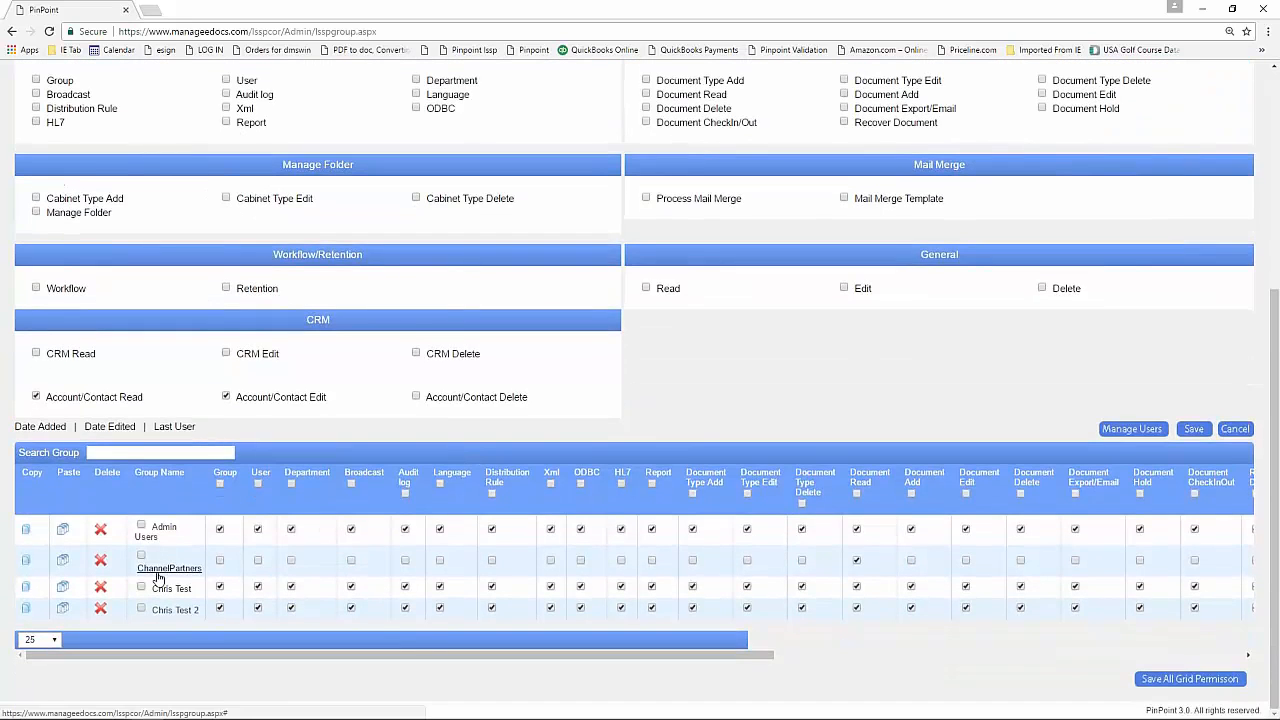
Clear the Account Edit permission for the first and third users in the ChannelPartners group and save all permissions.
left_click(165, 574)
scroll(1069, 580, "down", 2)
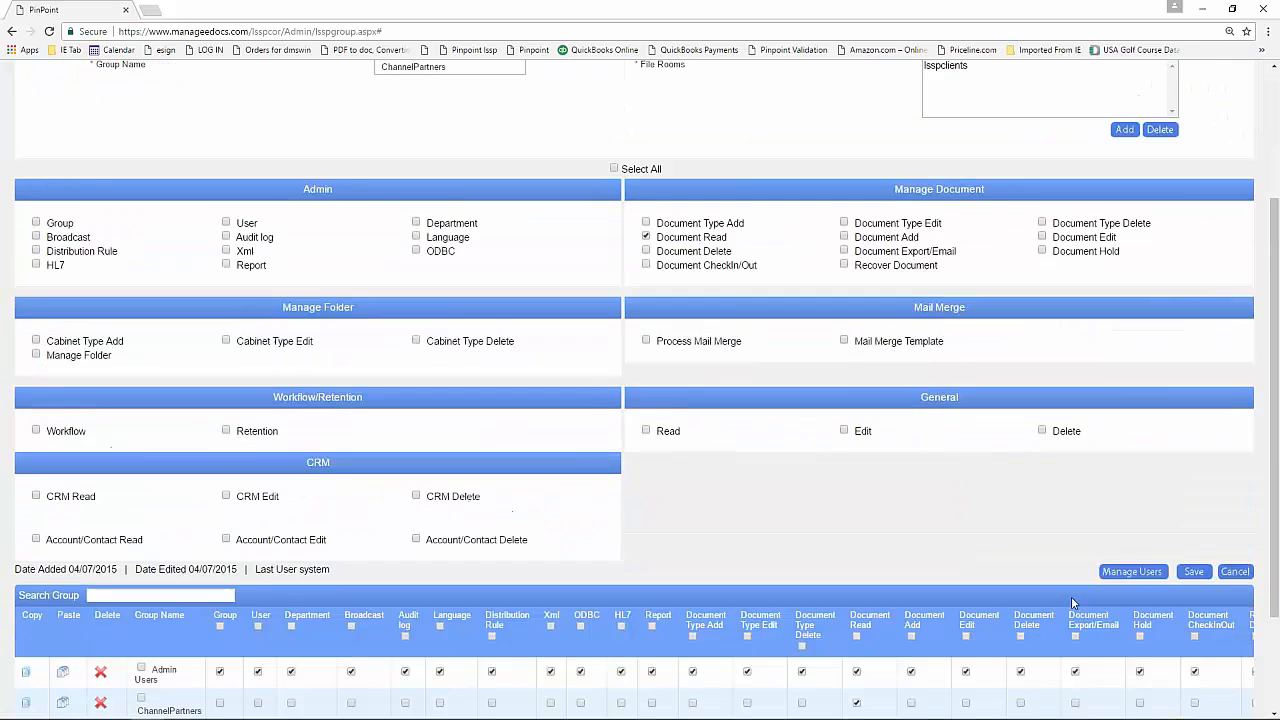
left_click(1130, 574)
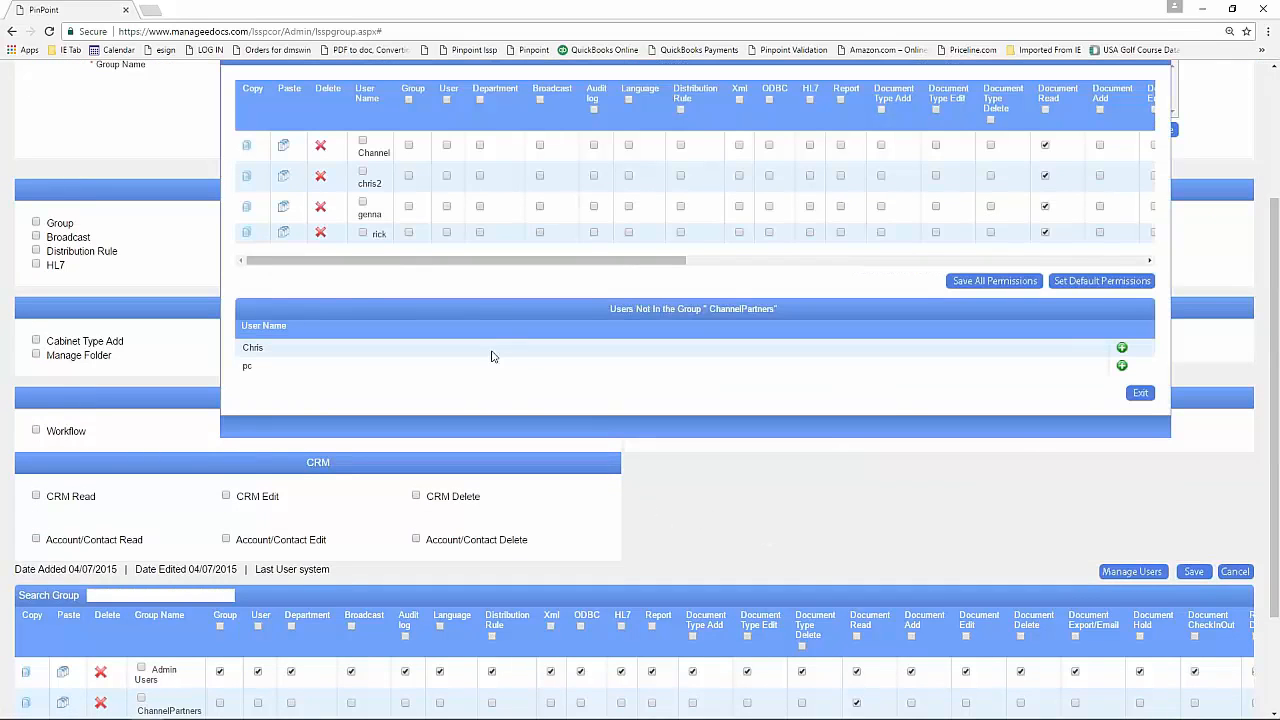
left_click_drag(389, 262, 888, 299)
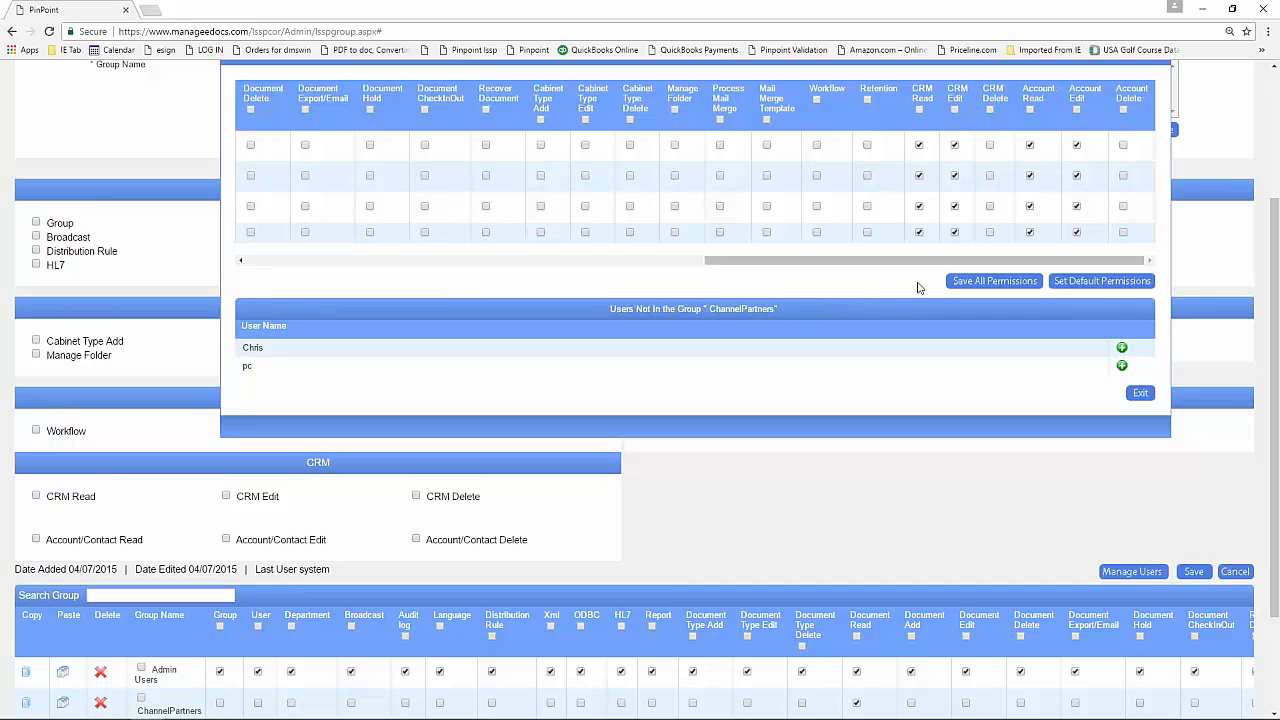
left_click(1081, 148)
left_click(1077, 207)
left_click(1010, 284)
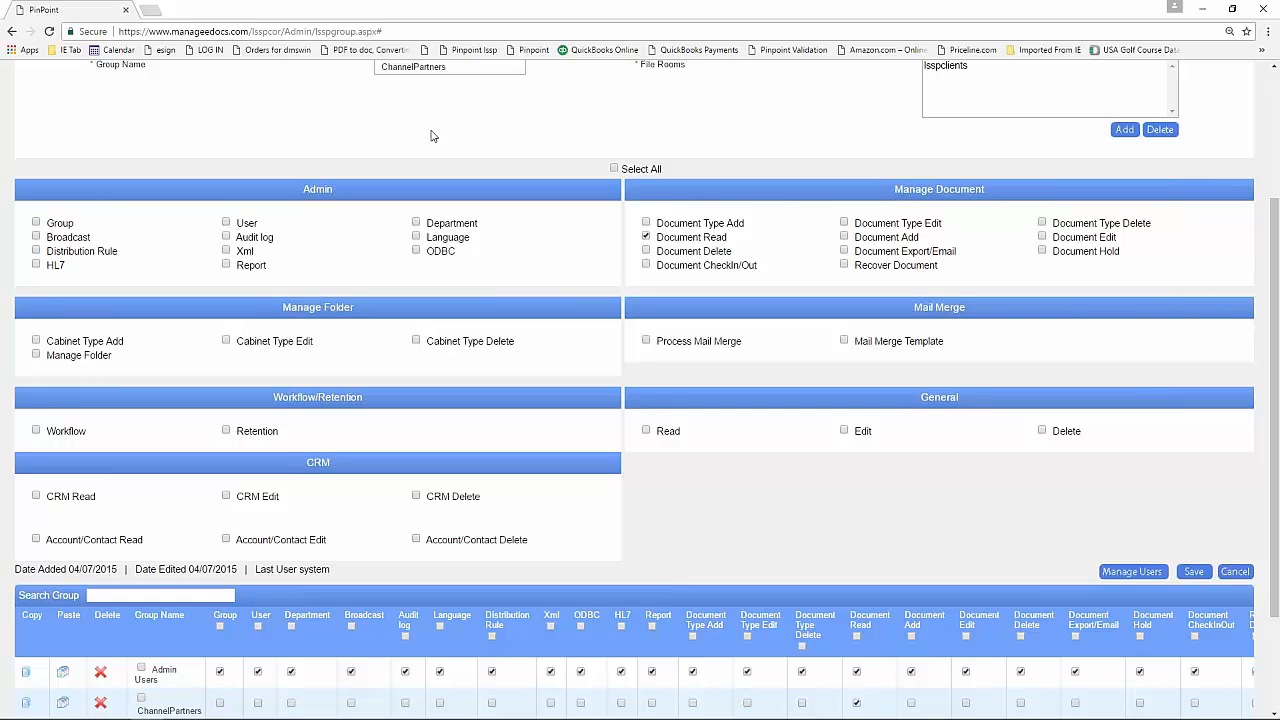
Open the CRM accounts management page.
scroll(431, 136, "up", 3)
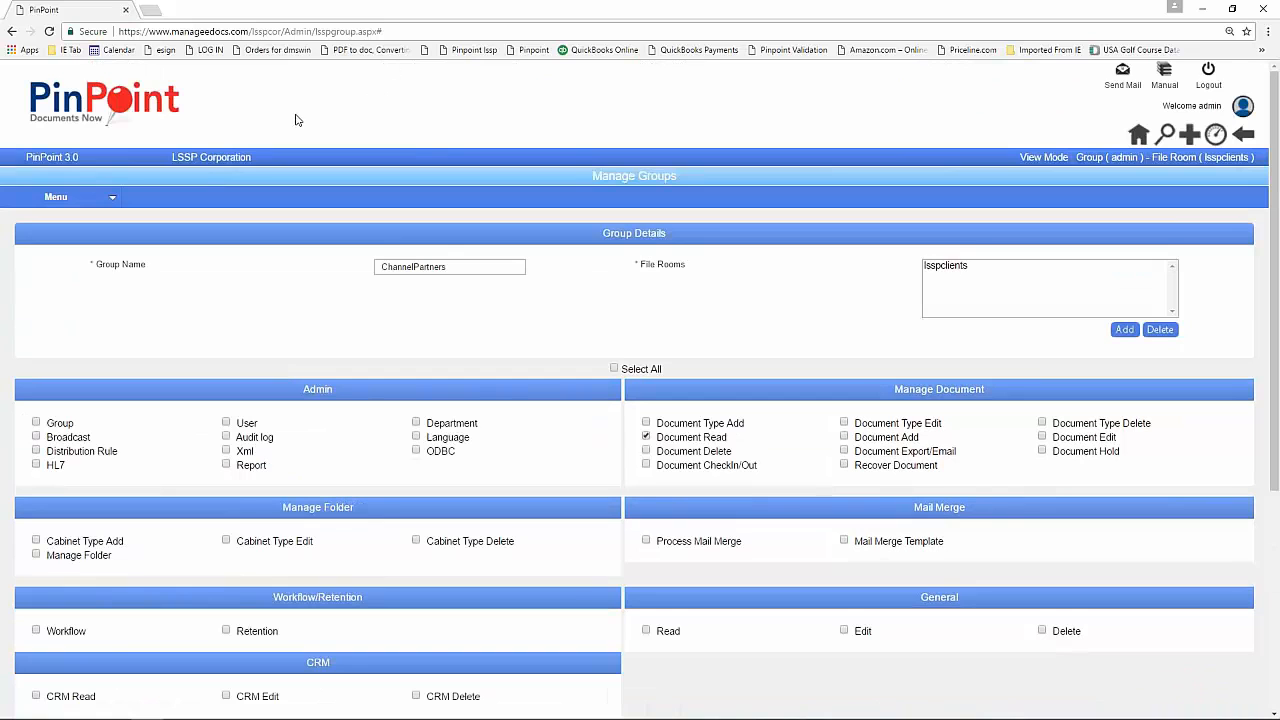
left_click(56, 197)
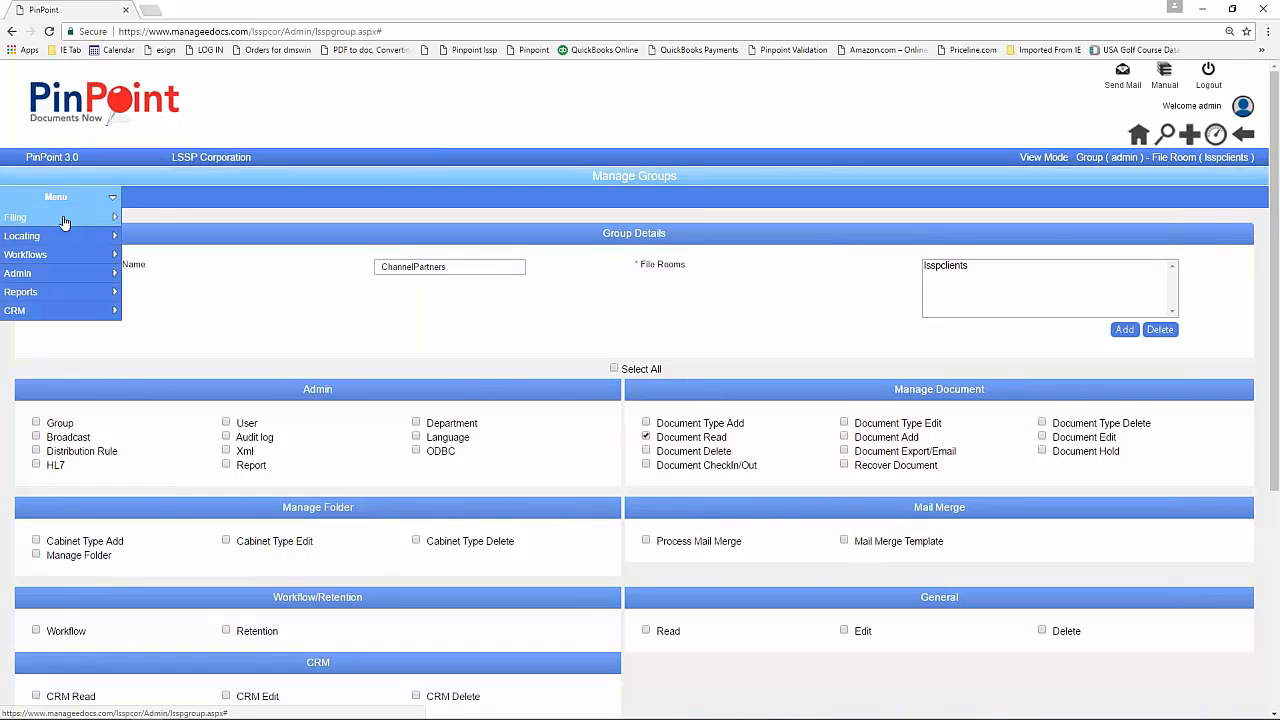
mouse_move(38, 316)
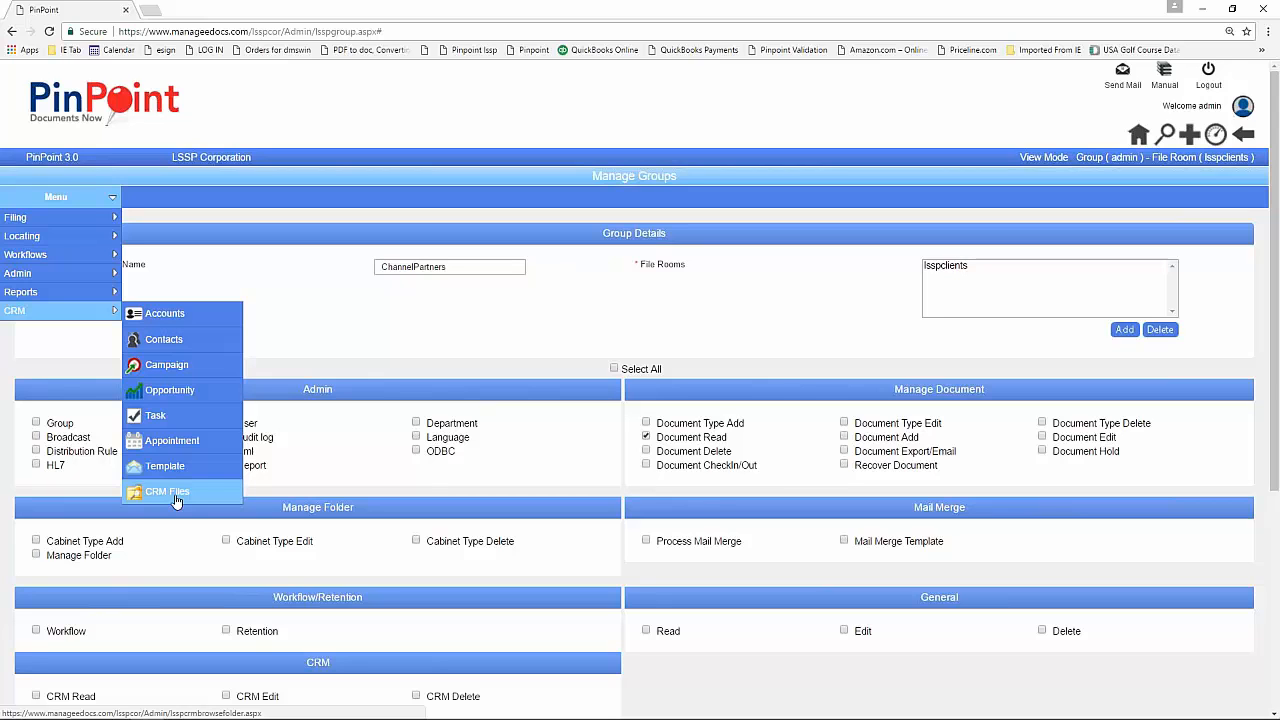
left_click(163, 316)
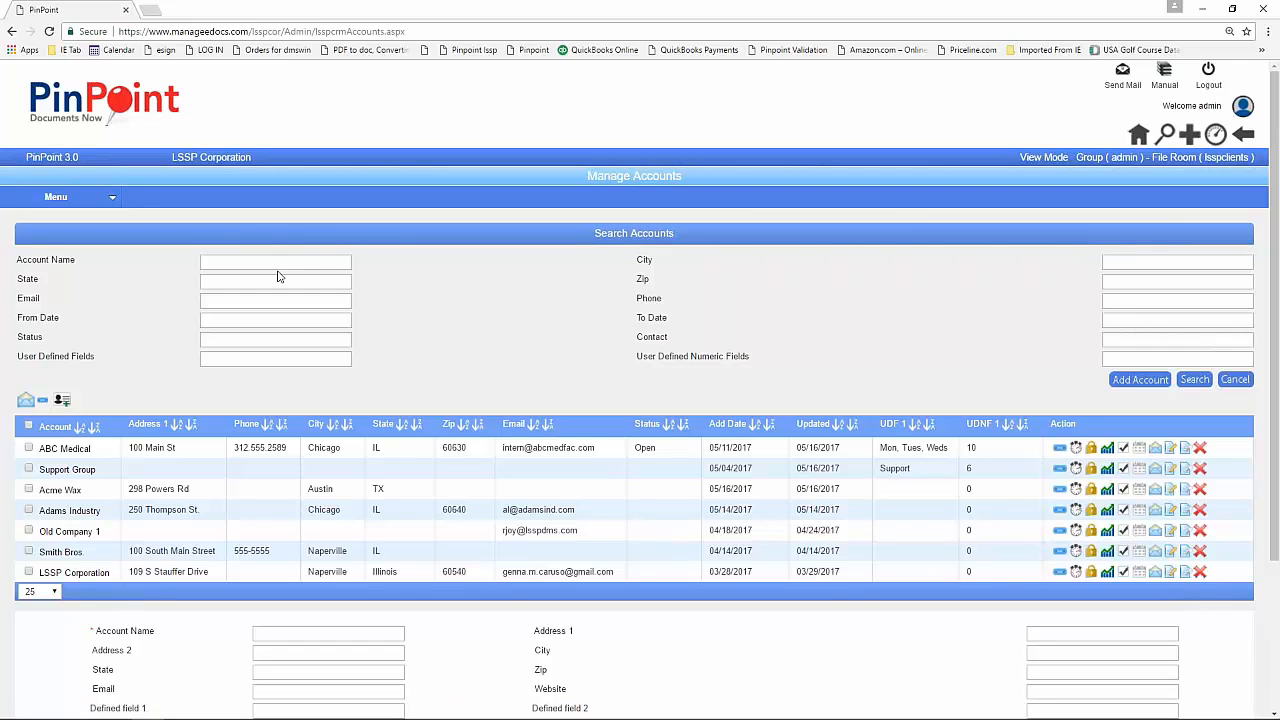
left_click(229, 284)
left_click(224, 263)
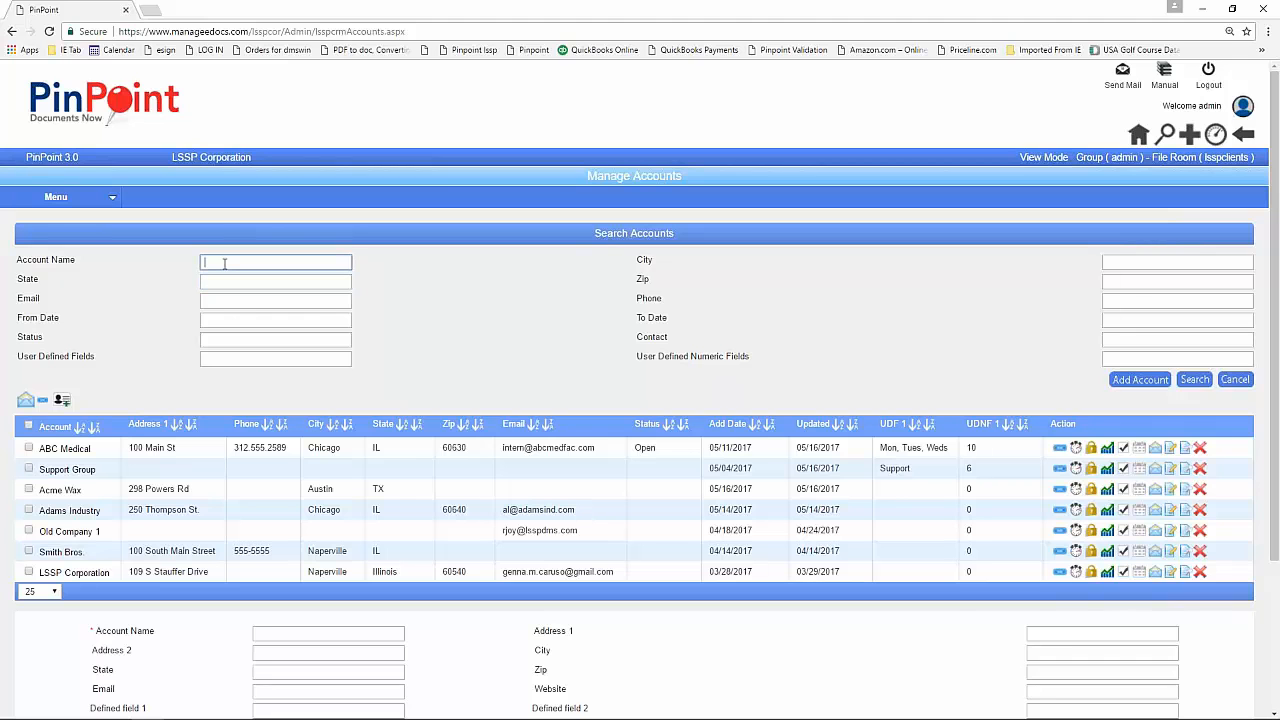
left_click(224, 319)
left_click(1114, 319)
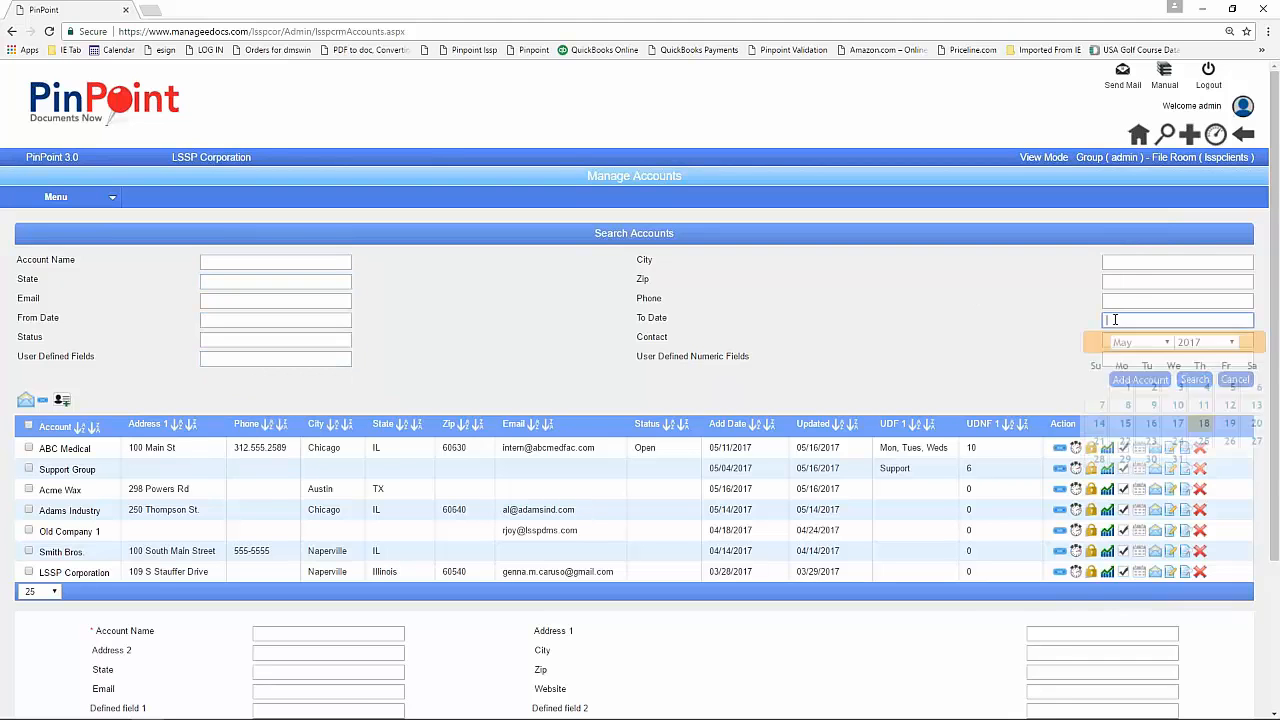
left_click(890, 316)
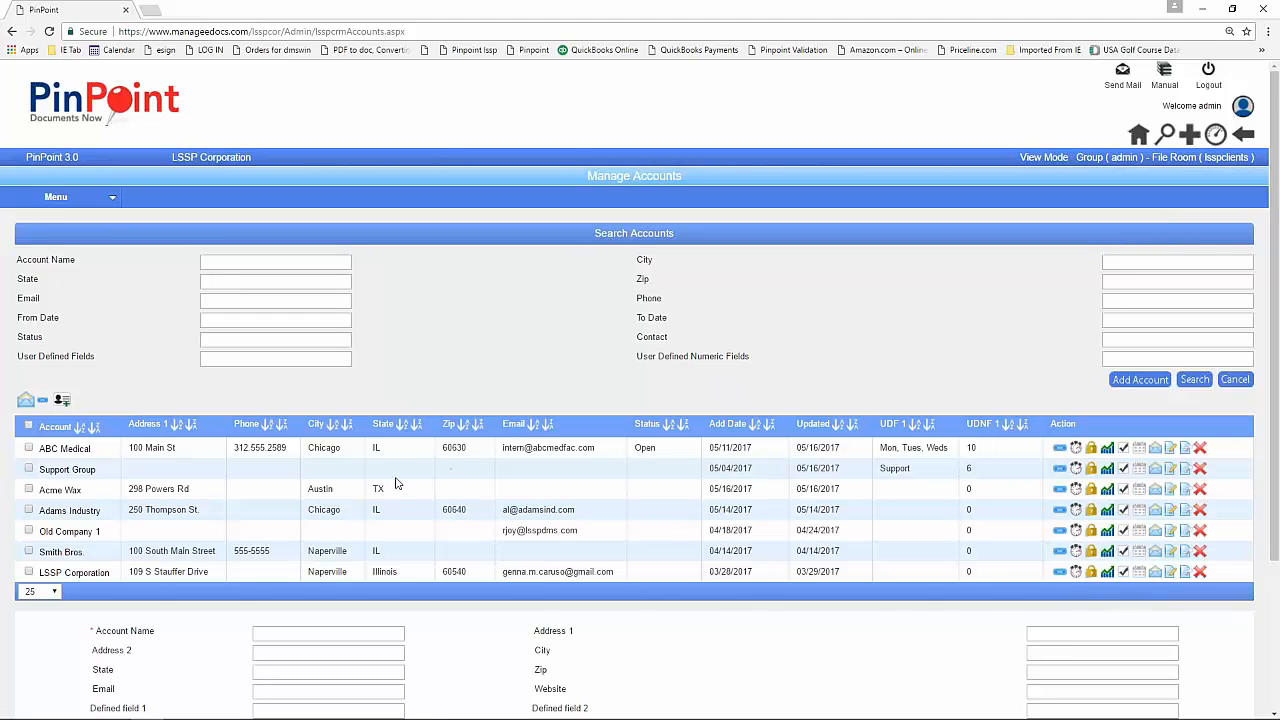
Search the CRM accounts for those in the state IL.
left_click(232, 282)
type("IL")
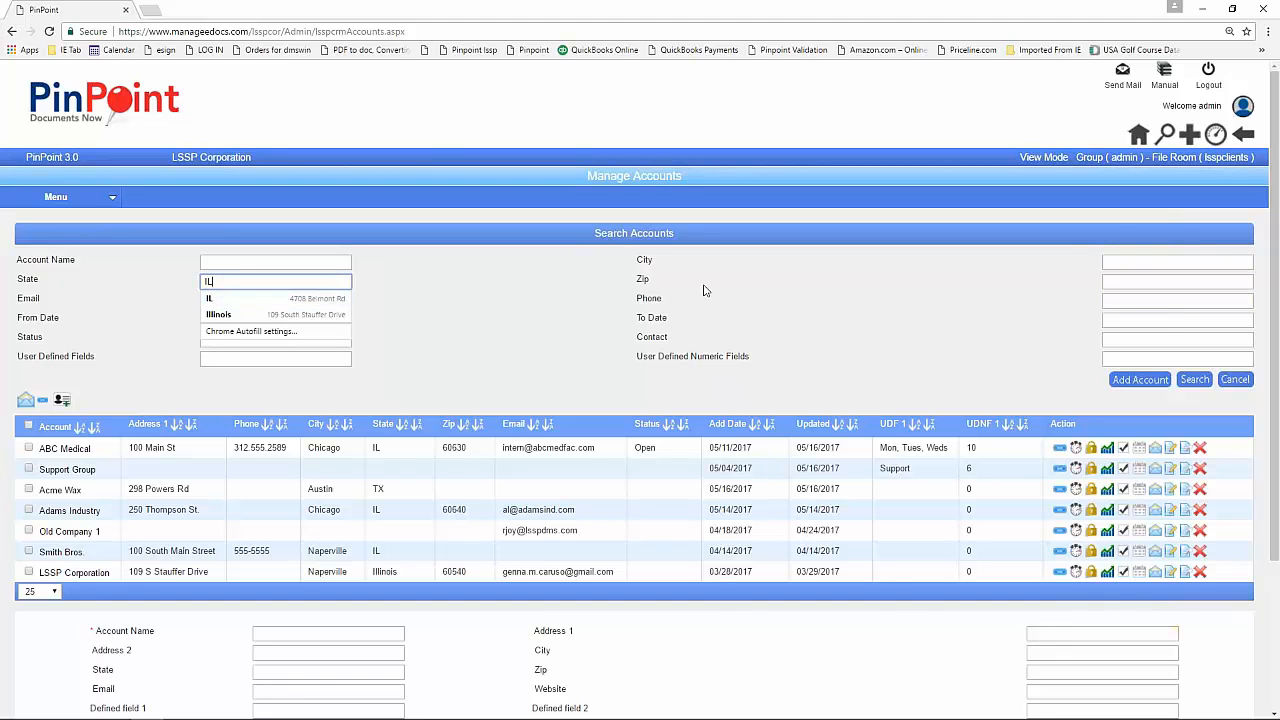
left_click(859, 281)
left_click(1183, 384)
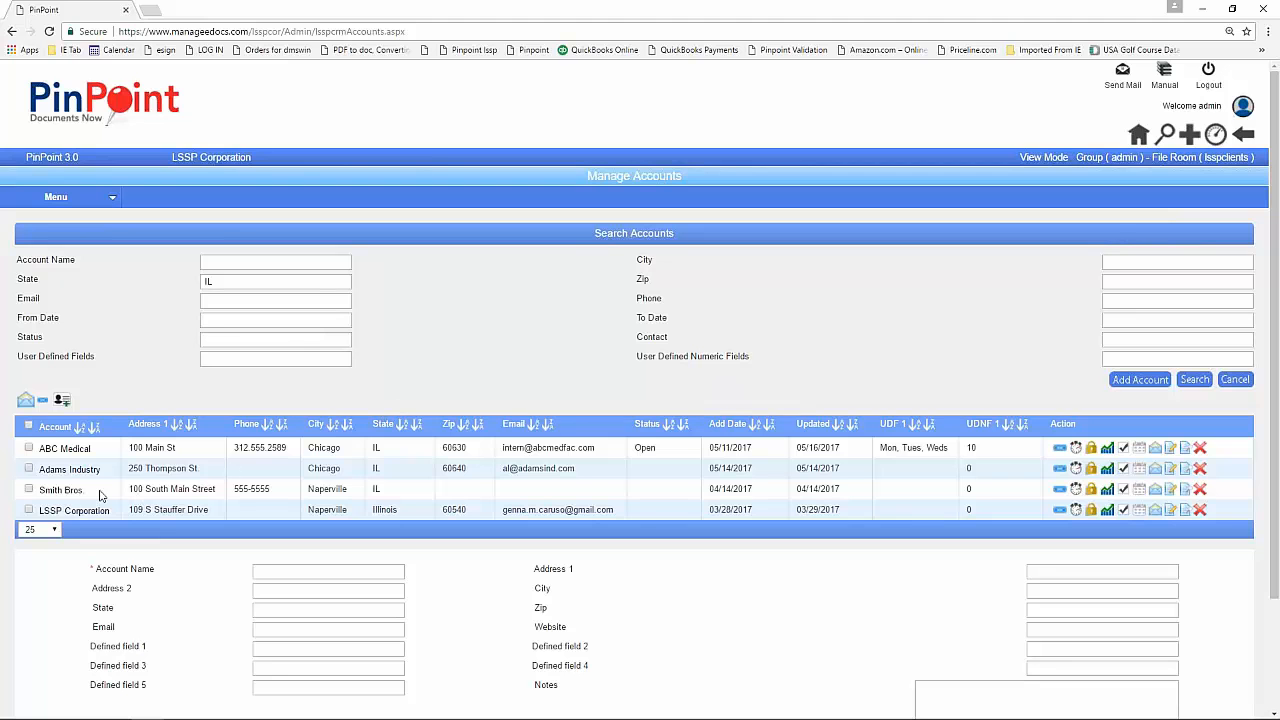
Review the Smith Bros. account details and close them without saving.
left_click(58, 490)
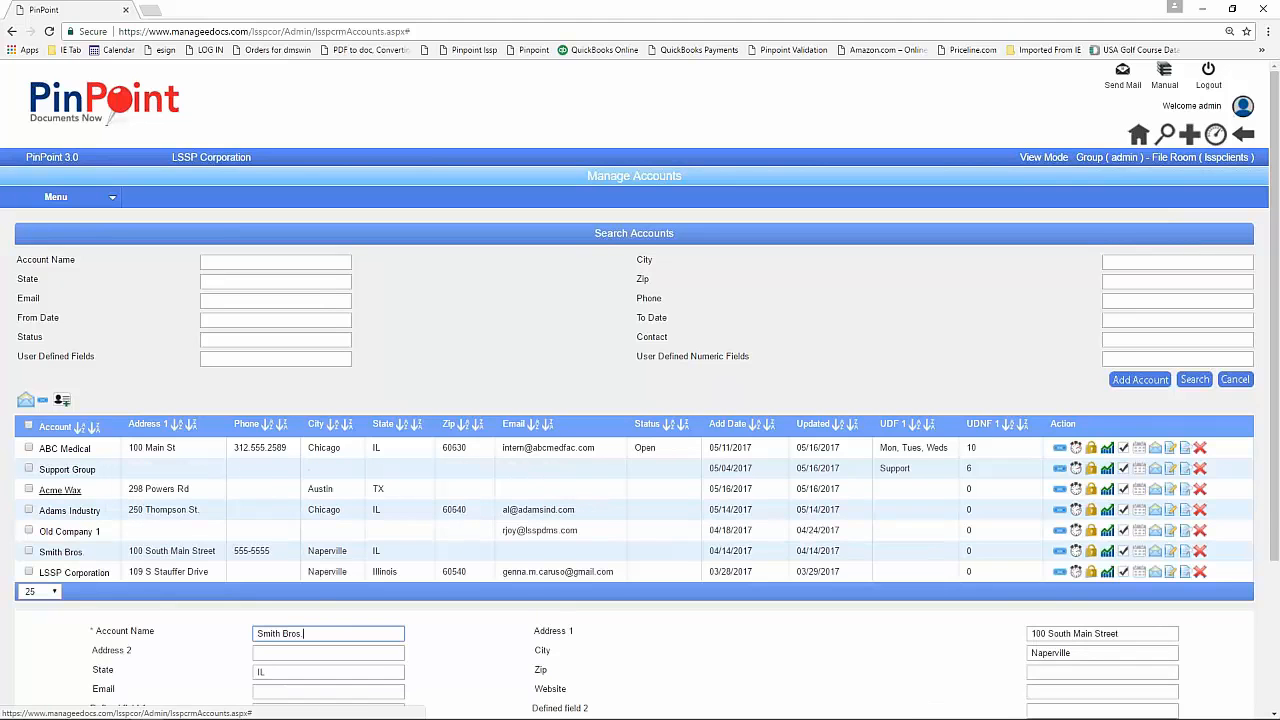
scroll(145, 545, "down", 2)
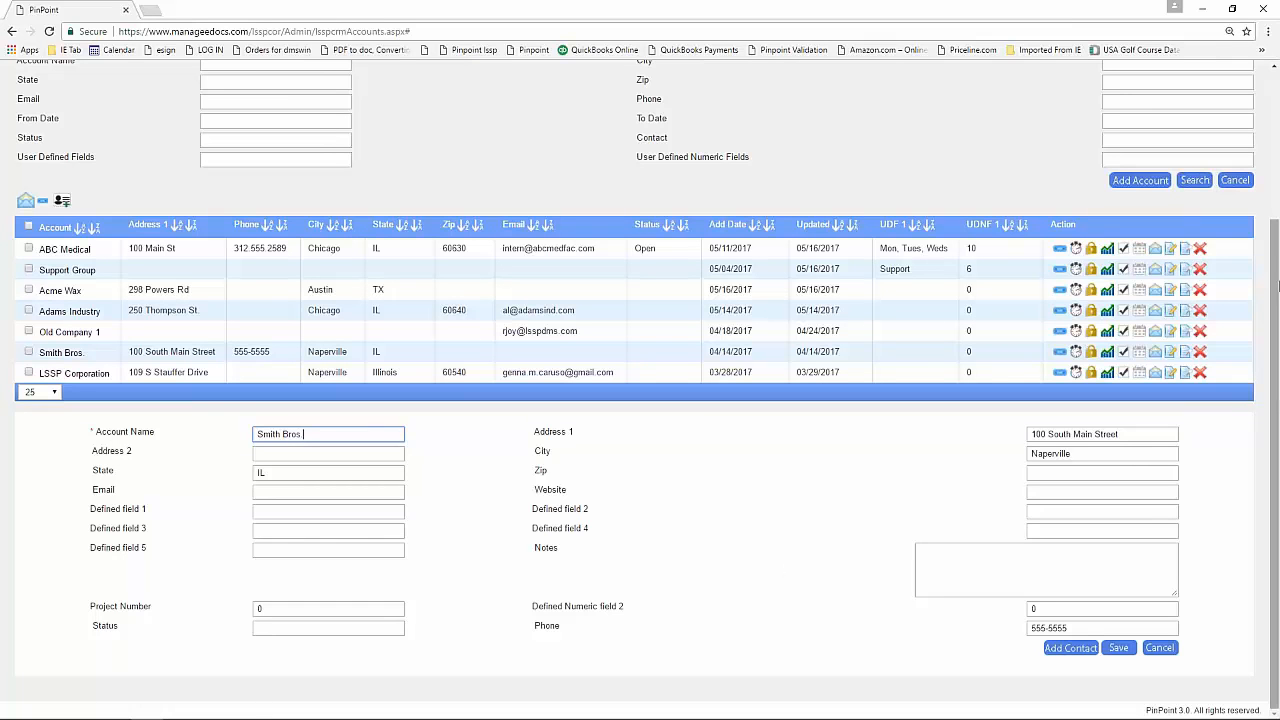
left_click(1230, 180)
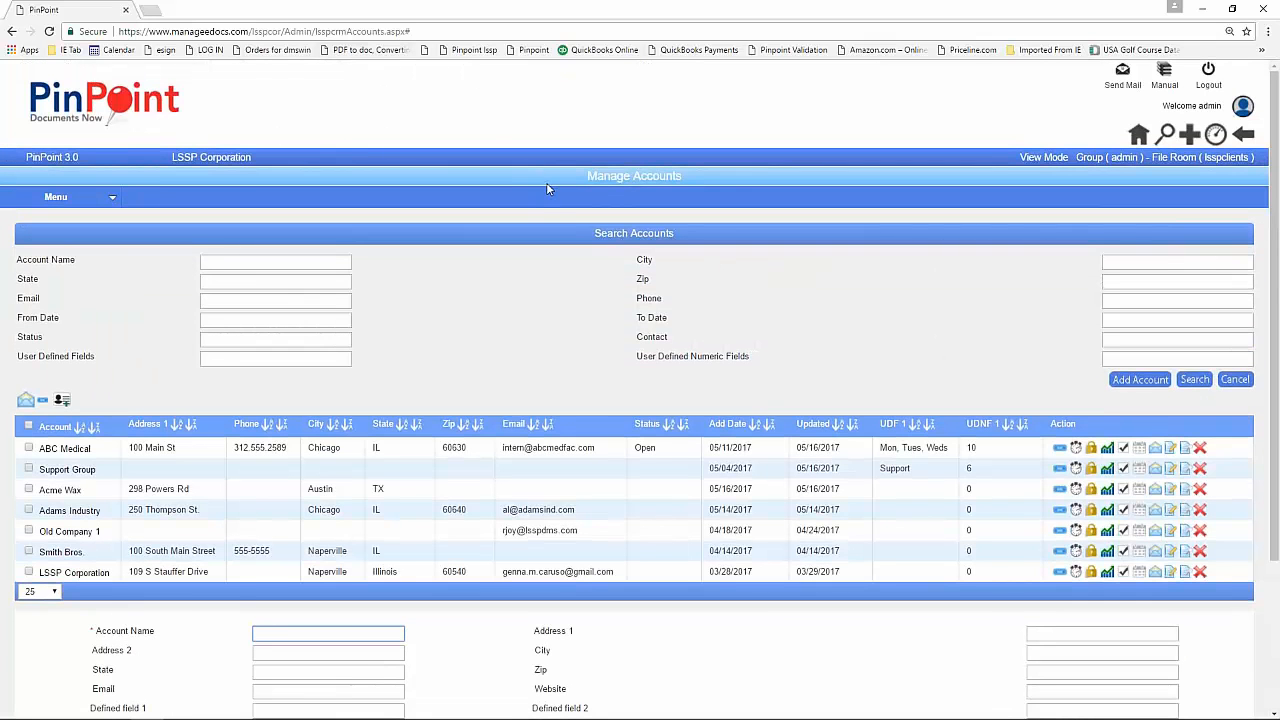
Reload the accounts page and look over the blank account form and the account list's action options.
key("F5")
scroll(171, 312, "down", 3)
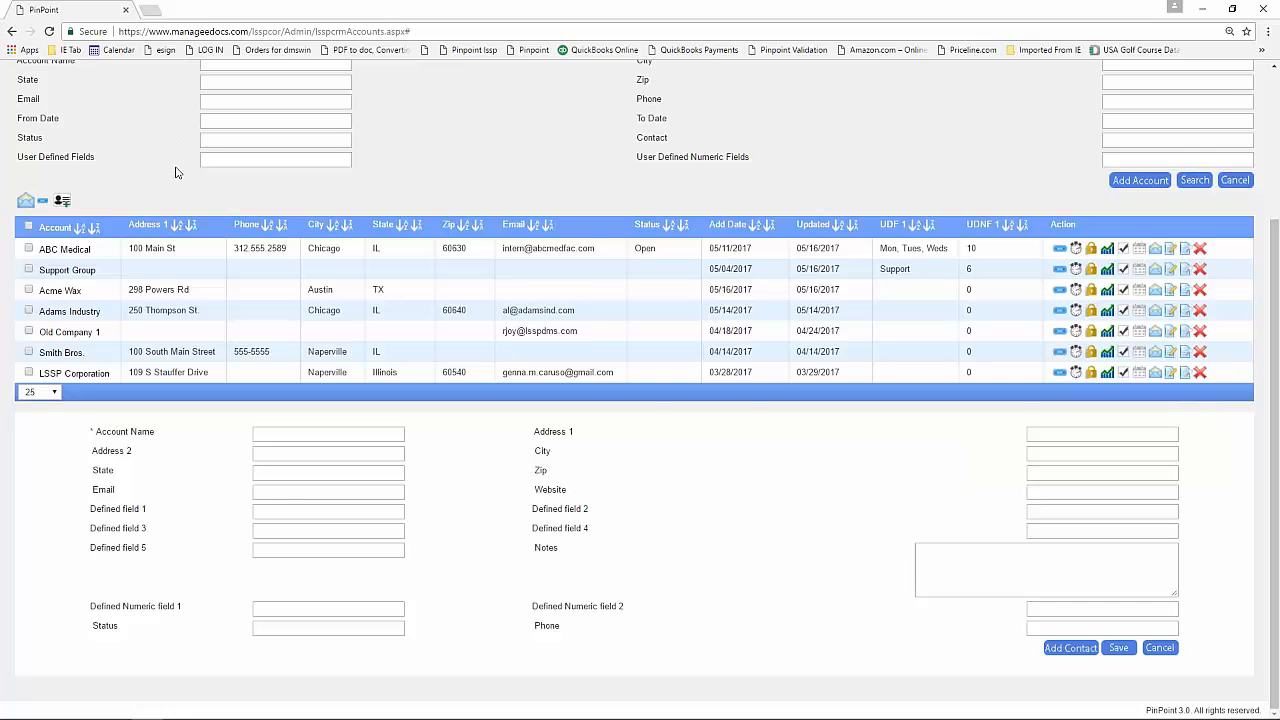
scroll(178, 165, "up", 2)
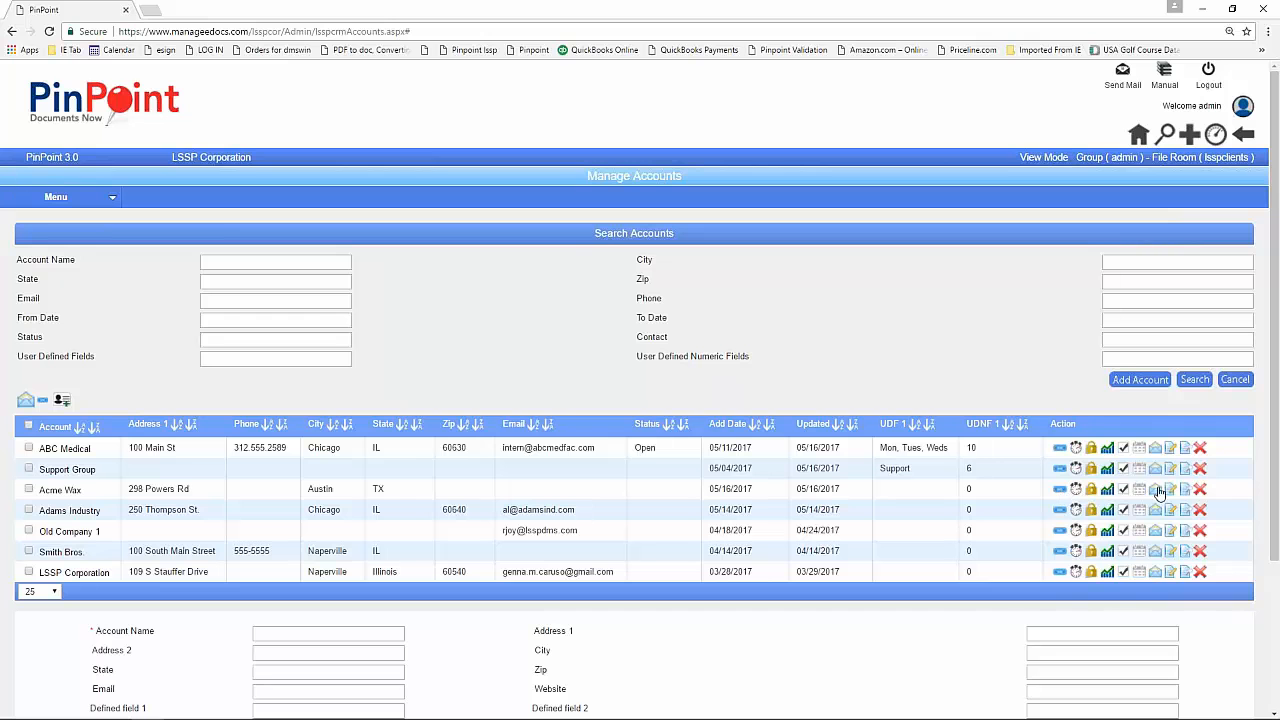
Open the Acme Wax account and view which contacts are assigned to it.
left_click(75, 491)
scroll(242, 526, "down", 2)
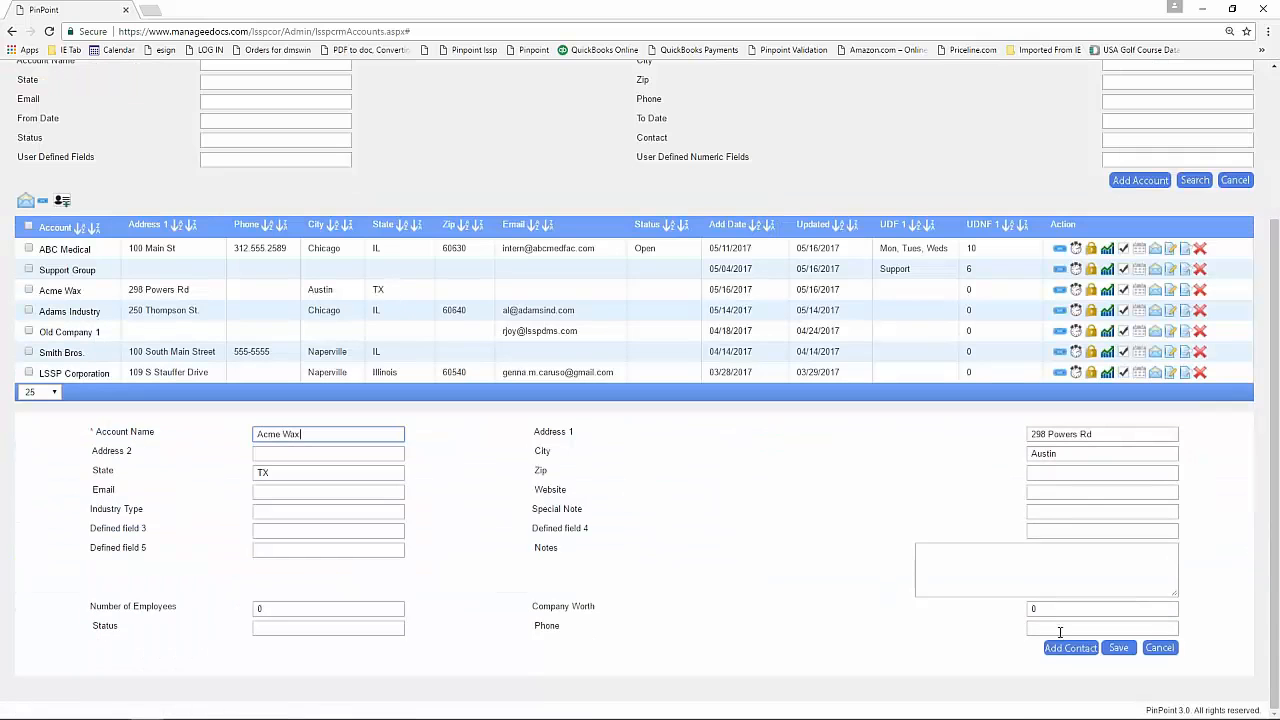
left_click(1068, 648)
scroll(600, 390, "up", 2)
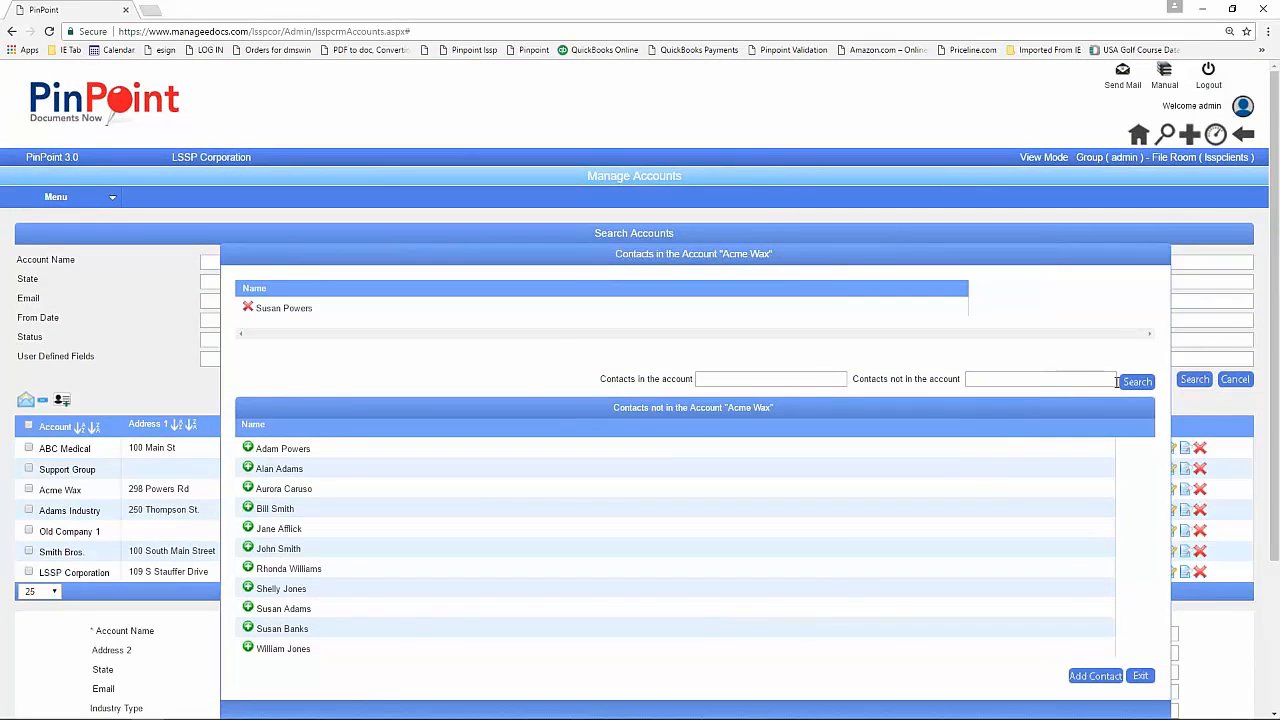
left_click(1141, 678)
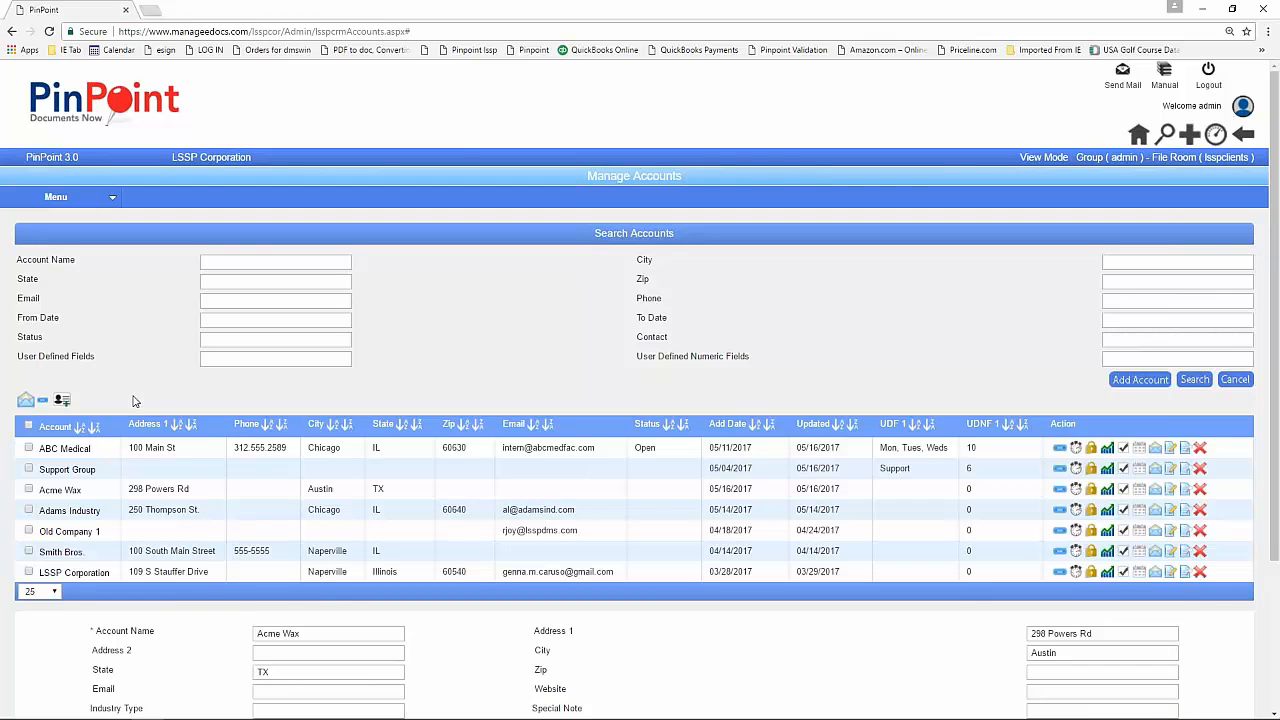
Compare the user-defined fields of the Acme Wax account with those of the Smith Bros. account.
scroll(200, 451, "down", 2)
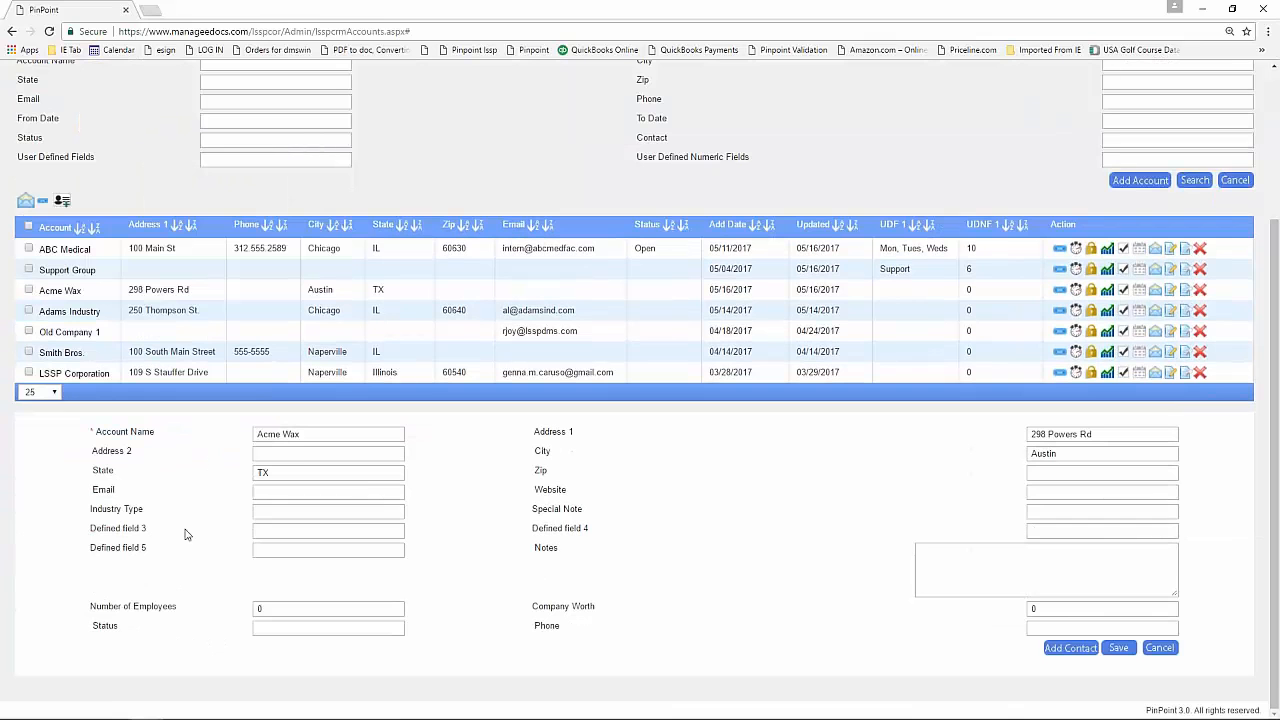
left_click(62, 353)
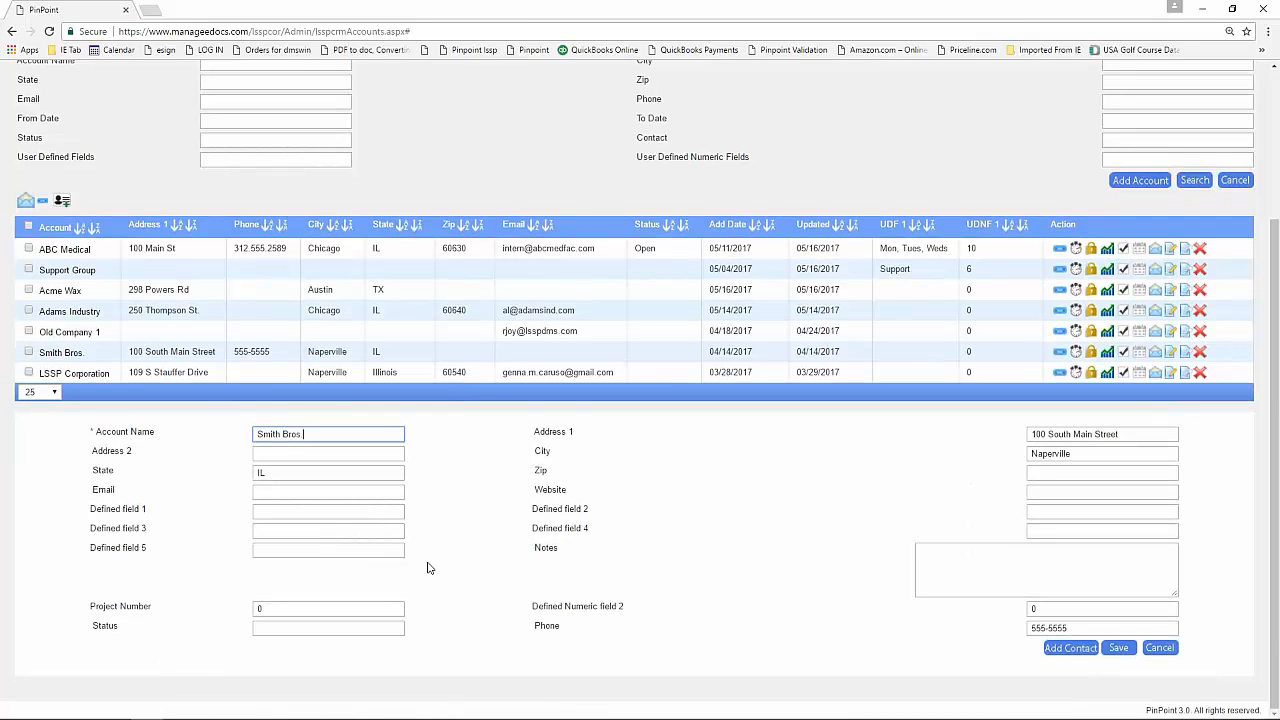
scroll(427, 568, "up", 3)
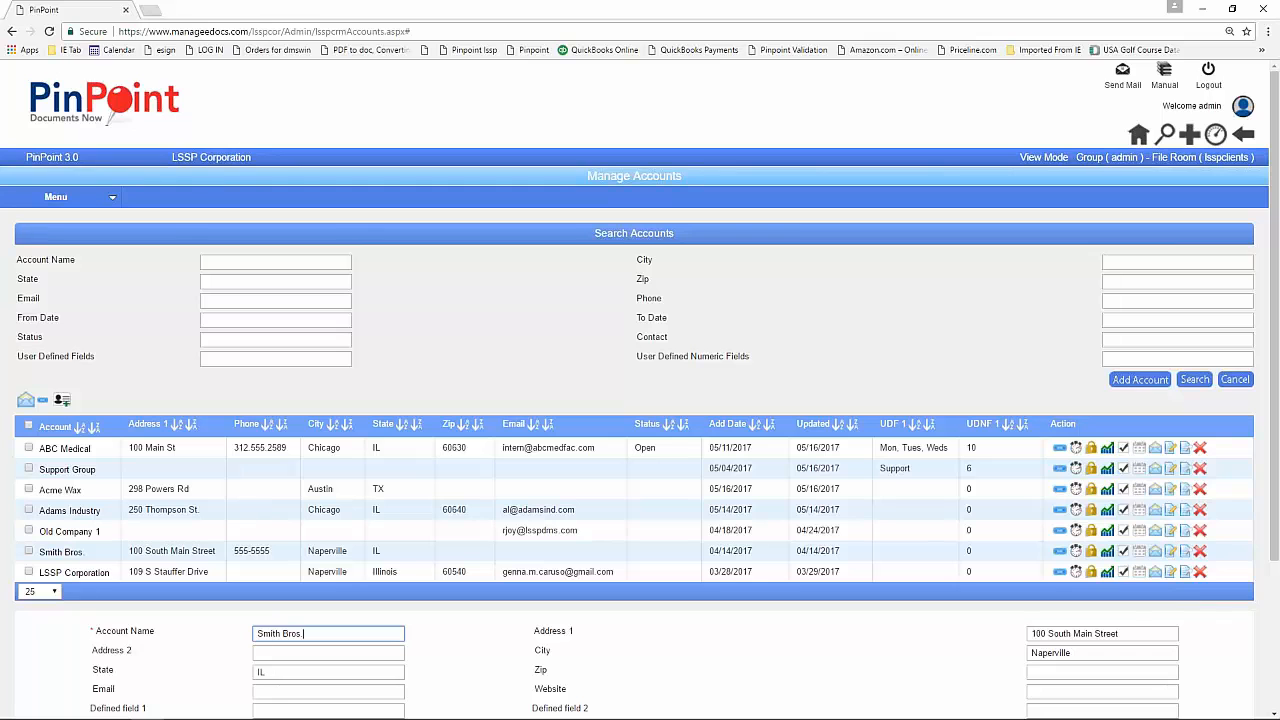
View the master custom field labels for accounts and the Support Group account's own custom labels, closing both without saving.
left_click(43, 401)
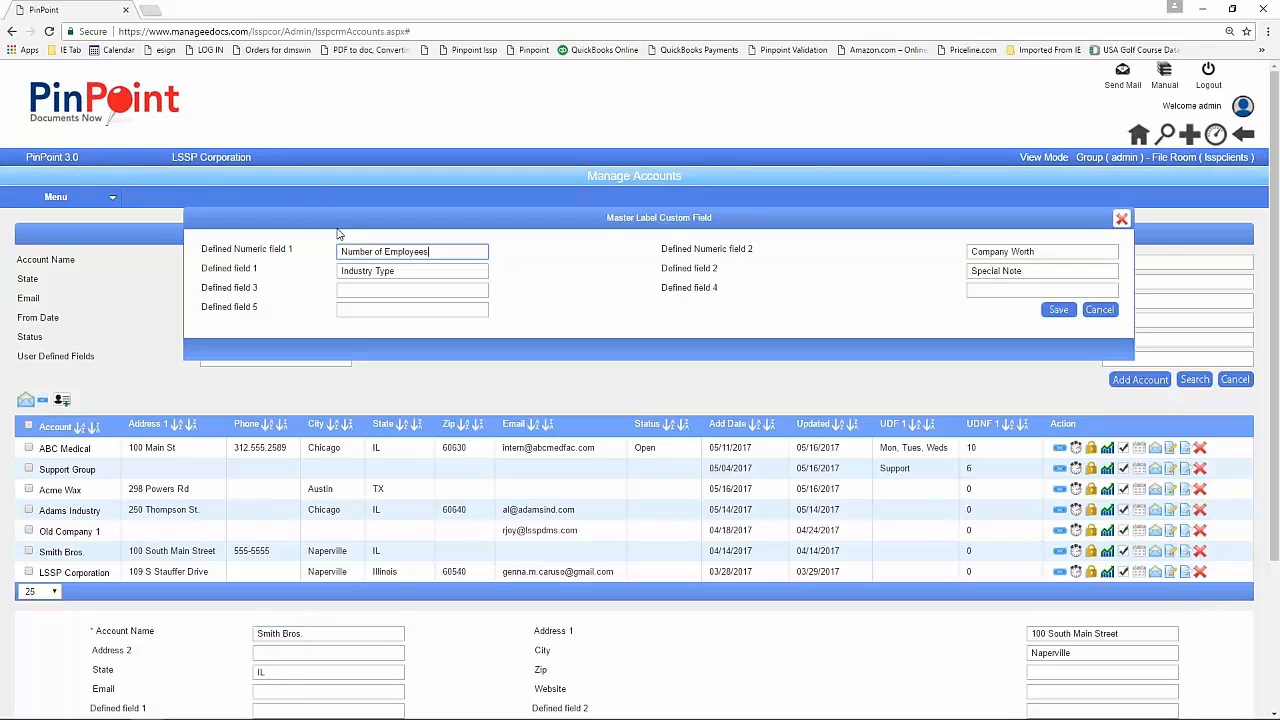
left_click(1121, 219)
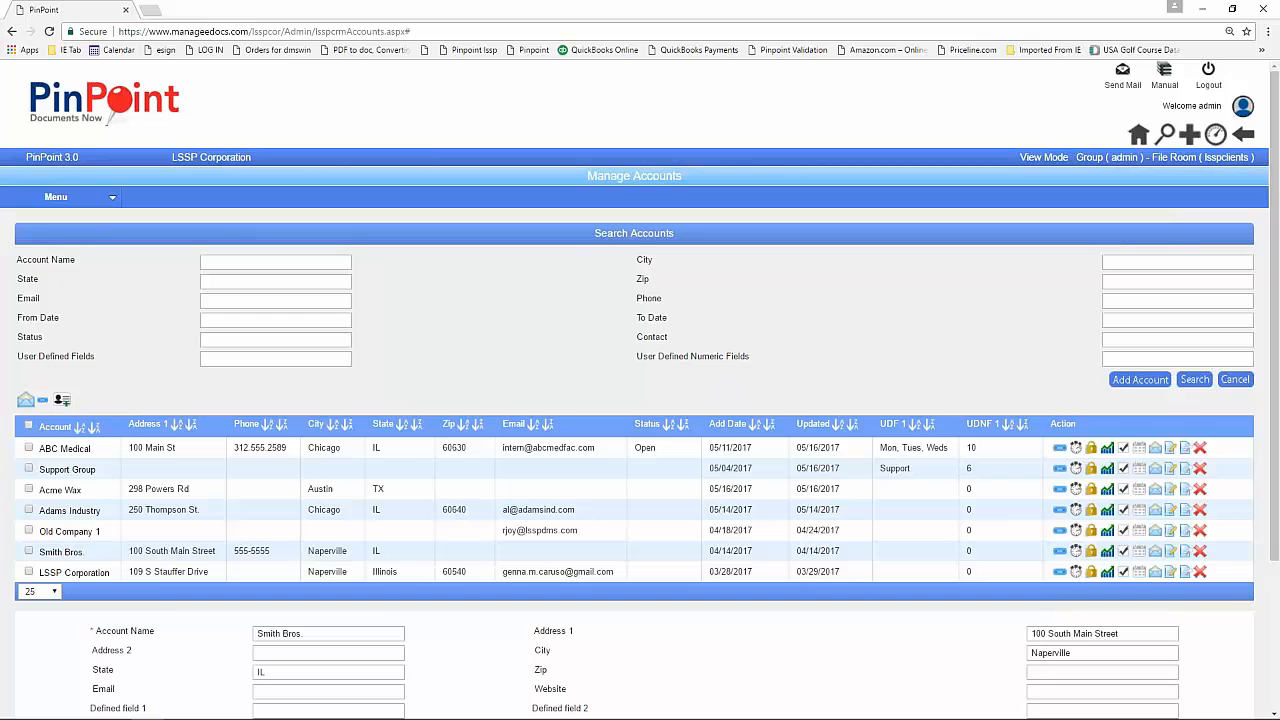
left_click(1059, 469)
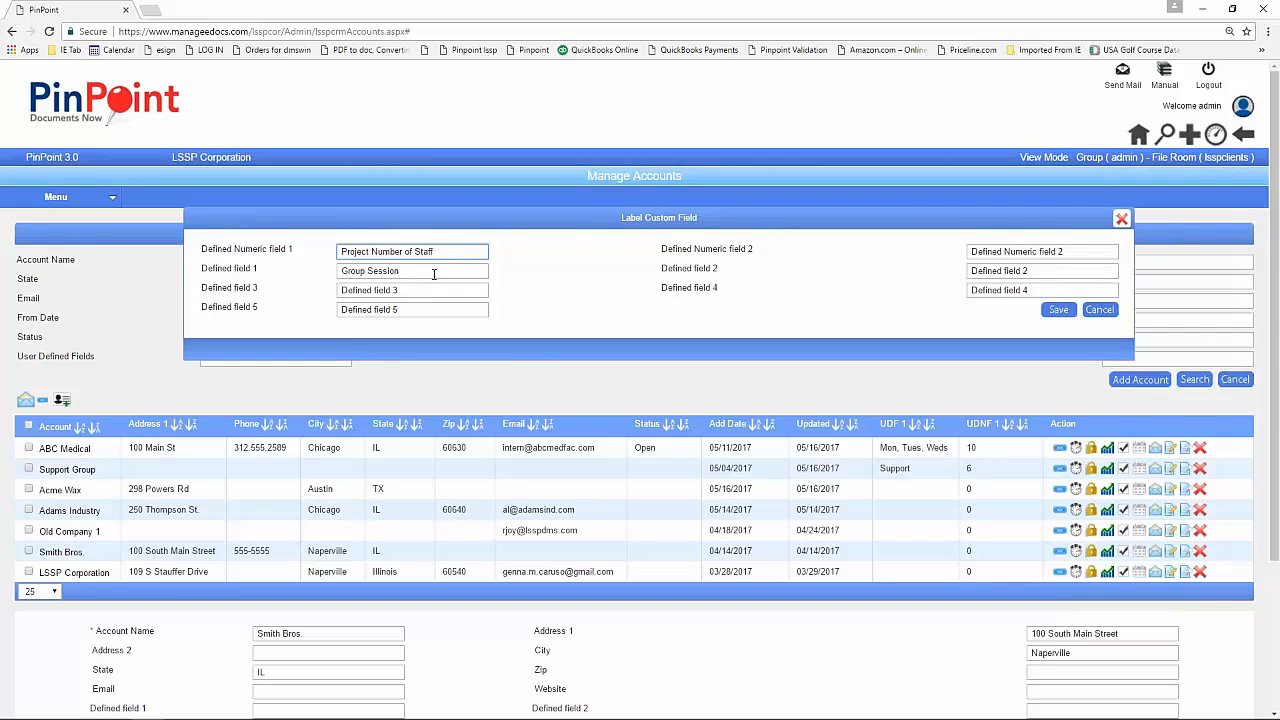
left_click(1099, 309)
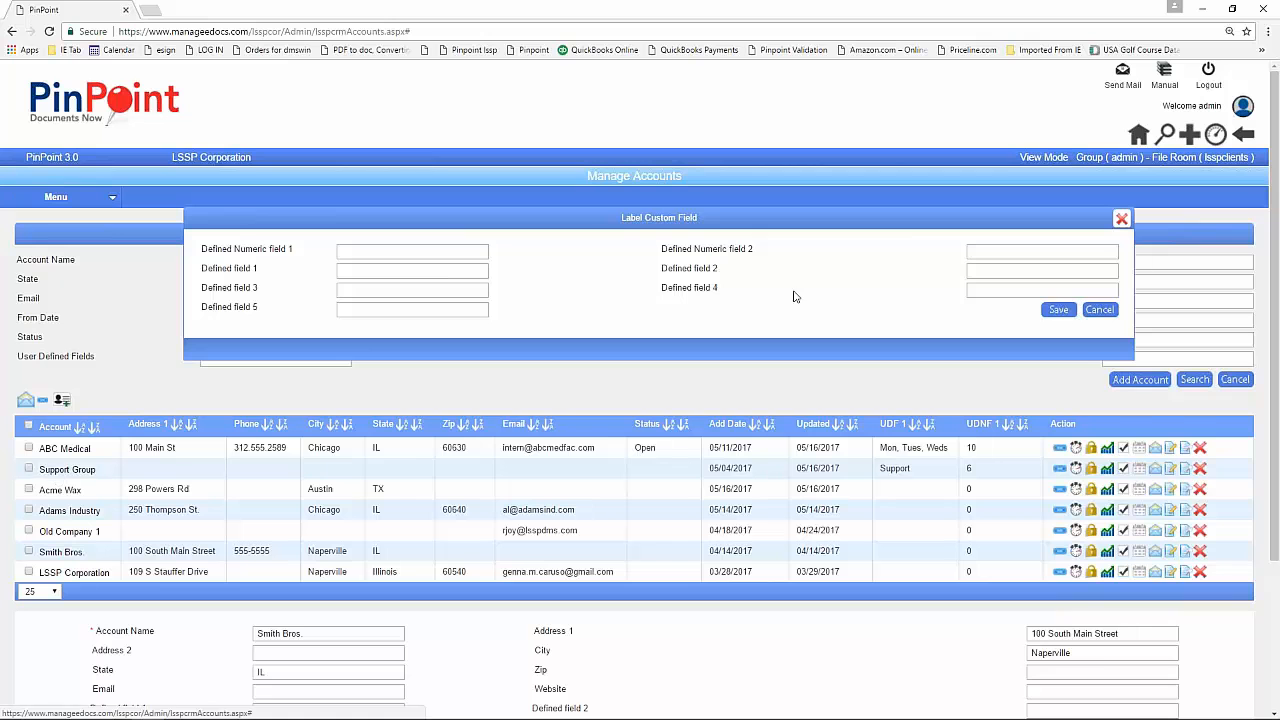
left_click(1122, 220)
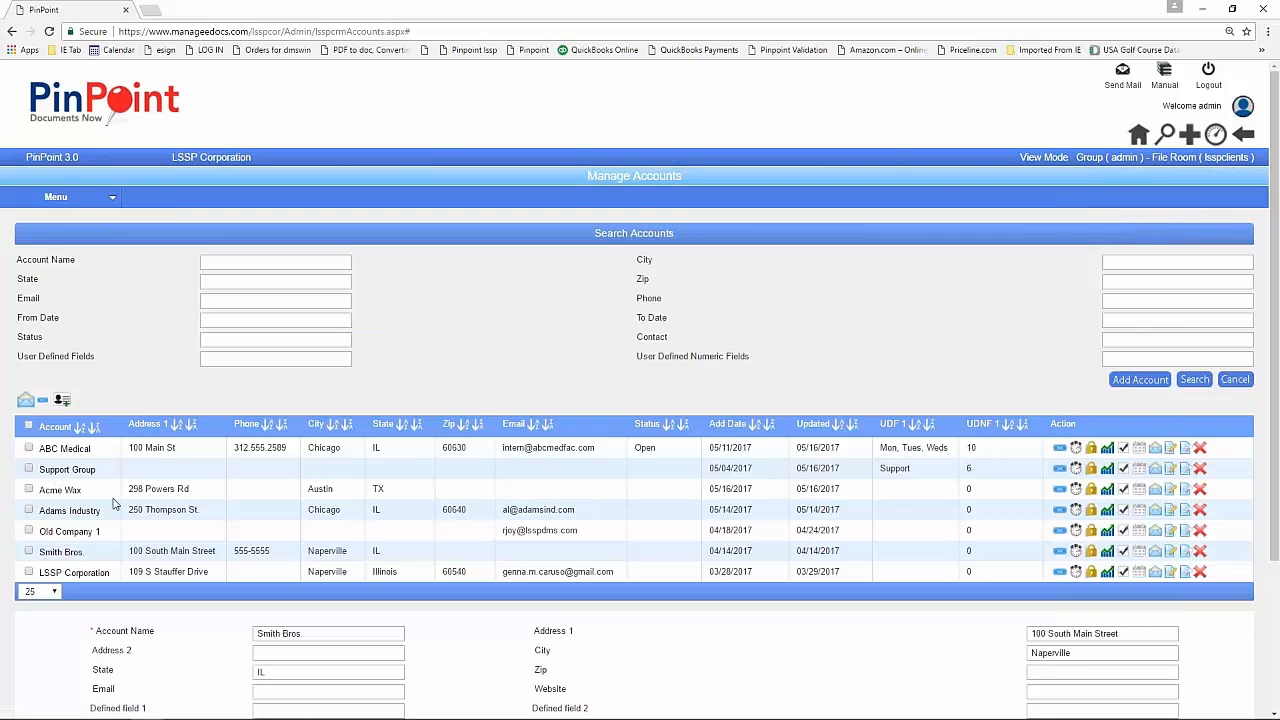
Open the Support Group account and review how its custom-labelled fields appear in the account details.
left_click(80, 470)
scroll(150, 540, "down", 2)
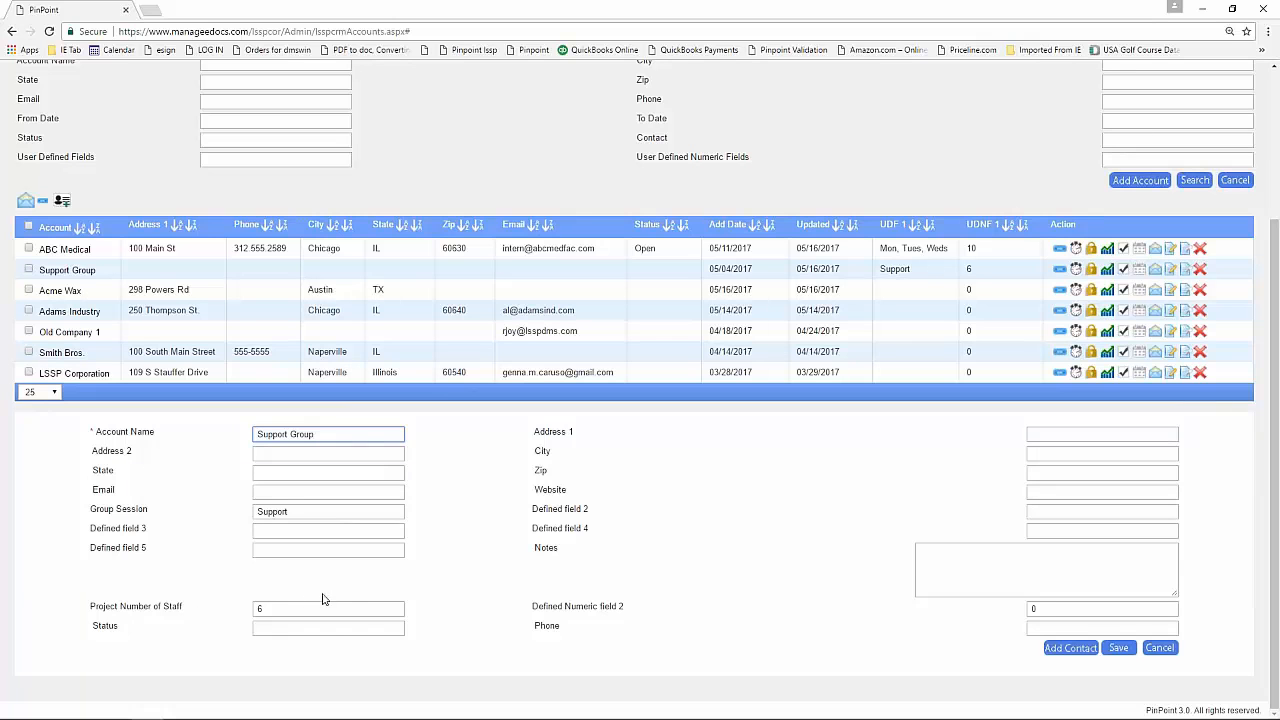
scroll(343, 596, "up", 1)
scroll(343, 596, "up", 1)
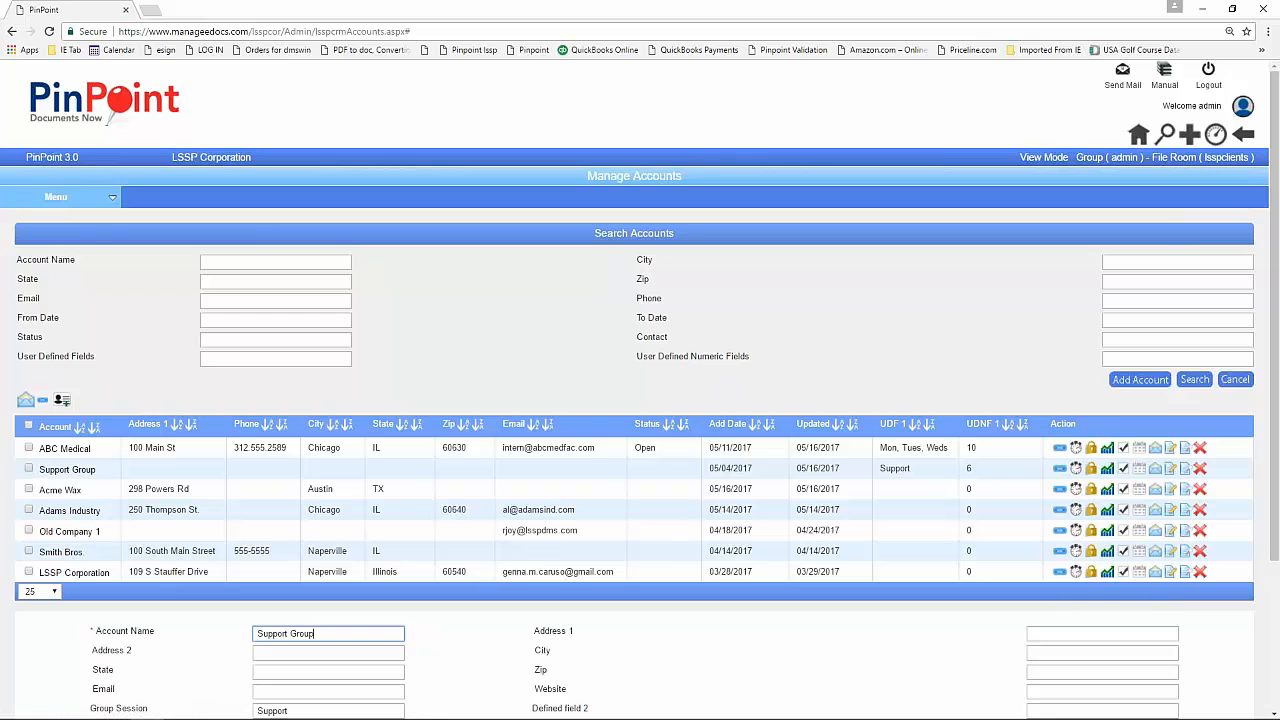
Go to the CRM contacts page and view the master custom field labels for contacts, closing them without saving.
left_click(56, 197)
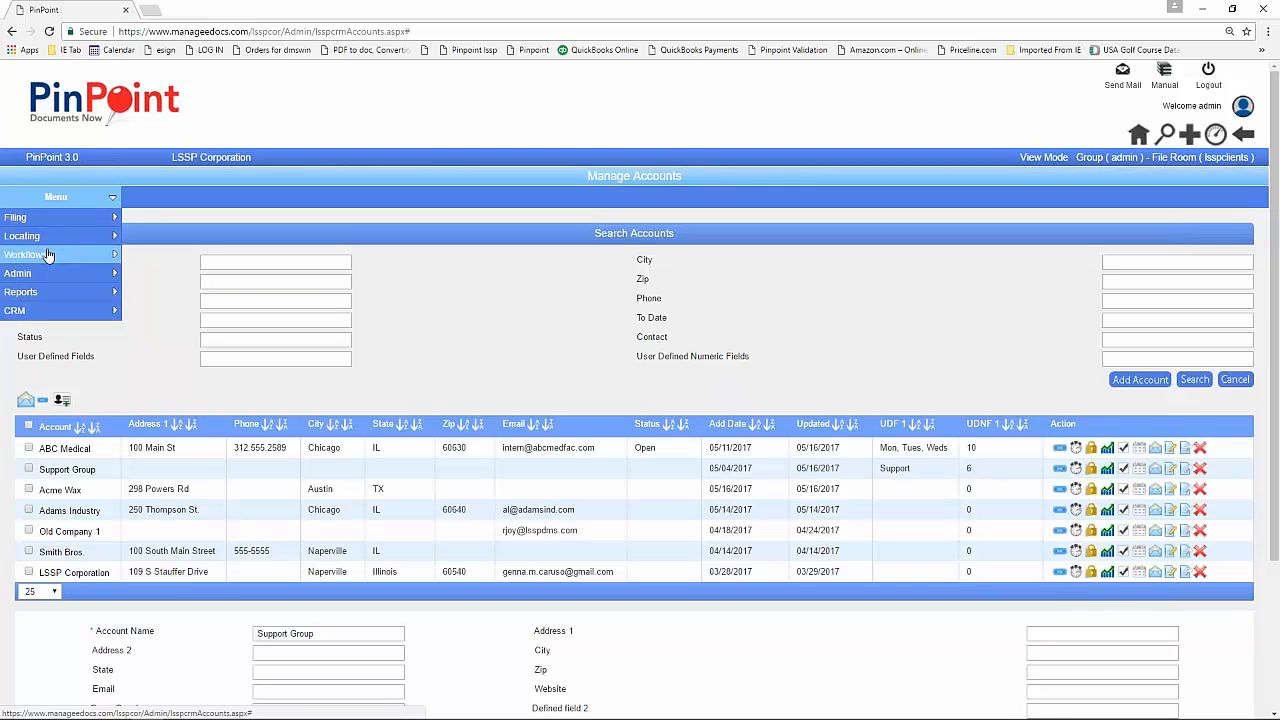
mouse_move(96, 320)
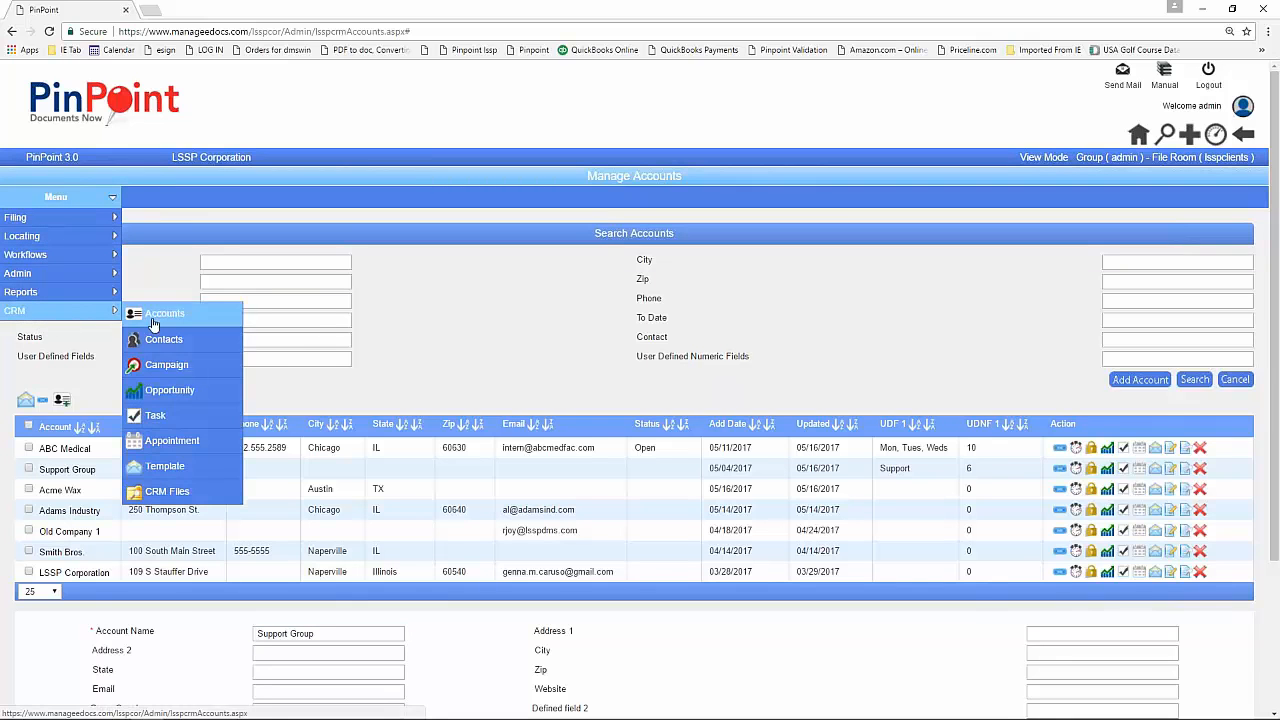
left_click(163, 339)
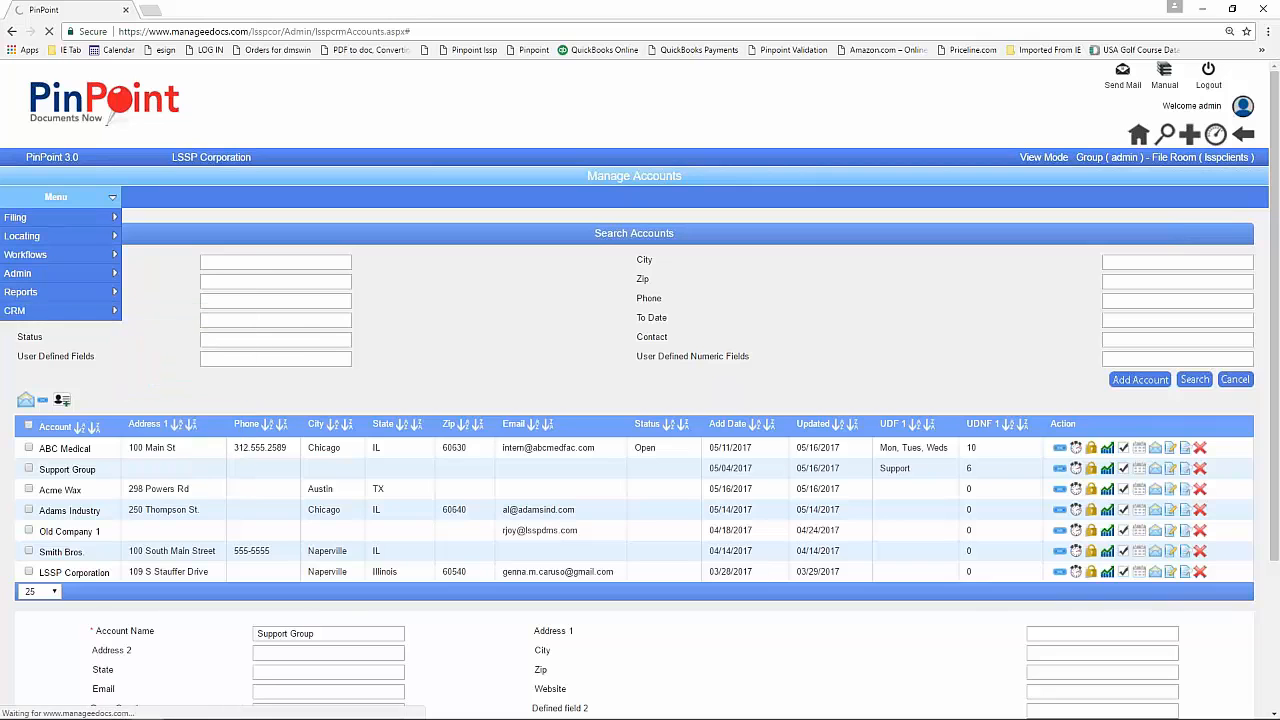
scroll(166, 343, "down", 2)
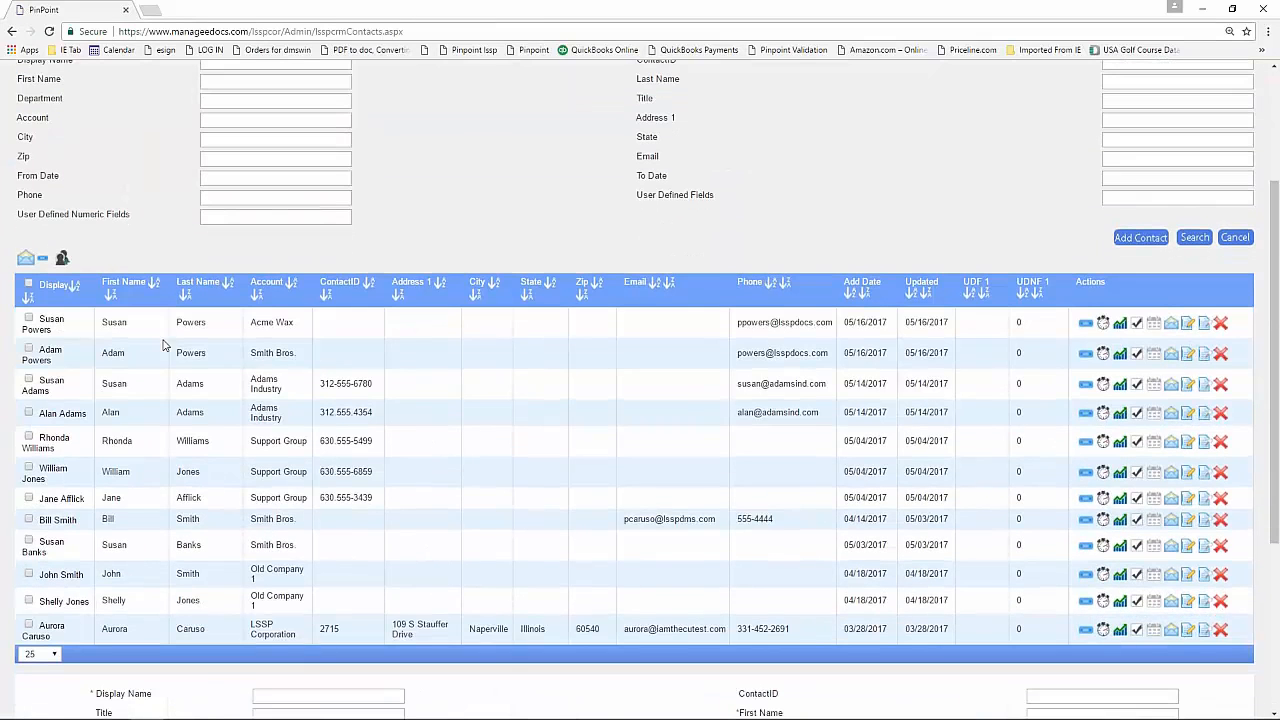
scroll(278, 347, "up", 1)
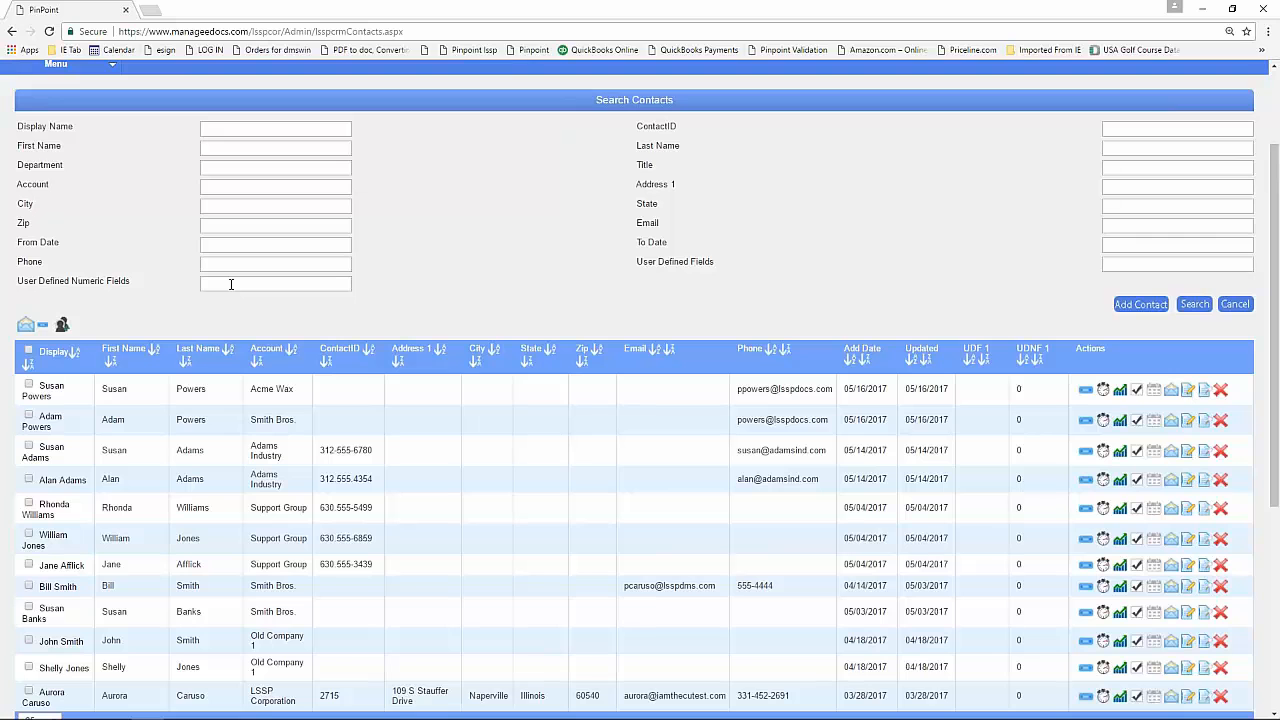
left_click(43, 326)
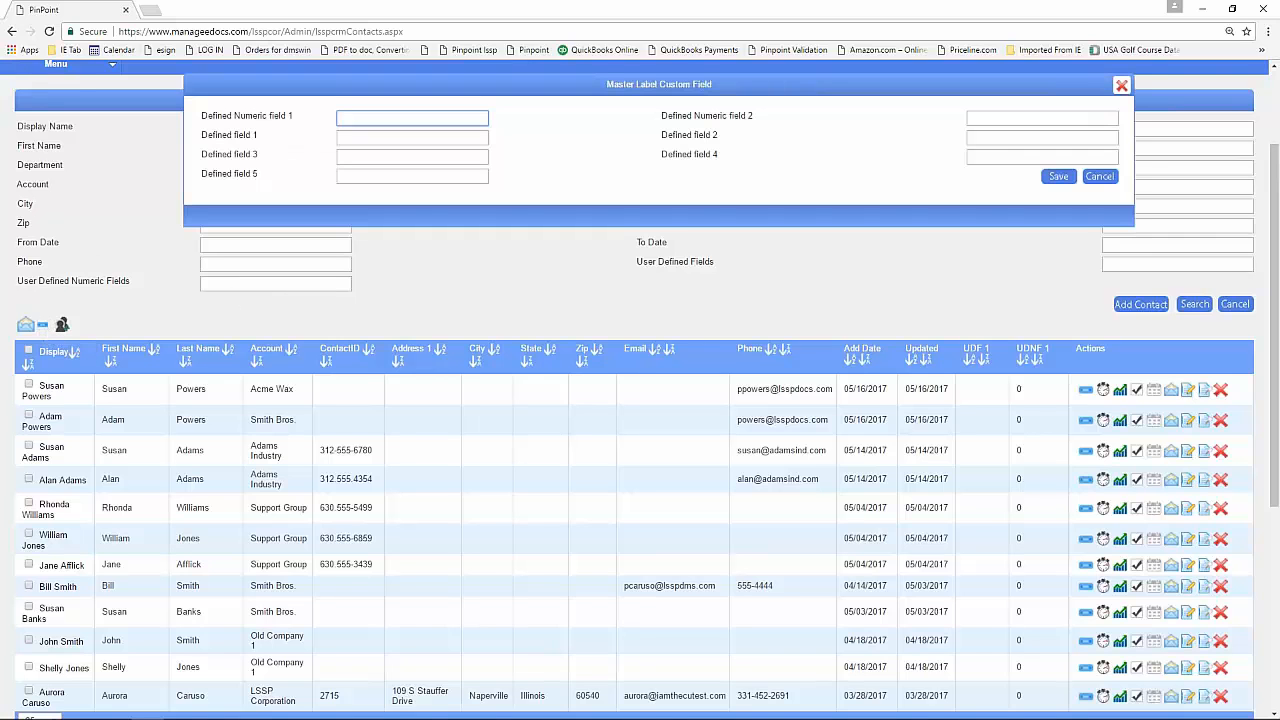
left_click(1120, 87)
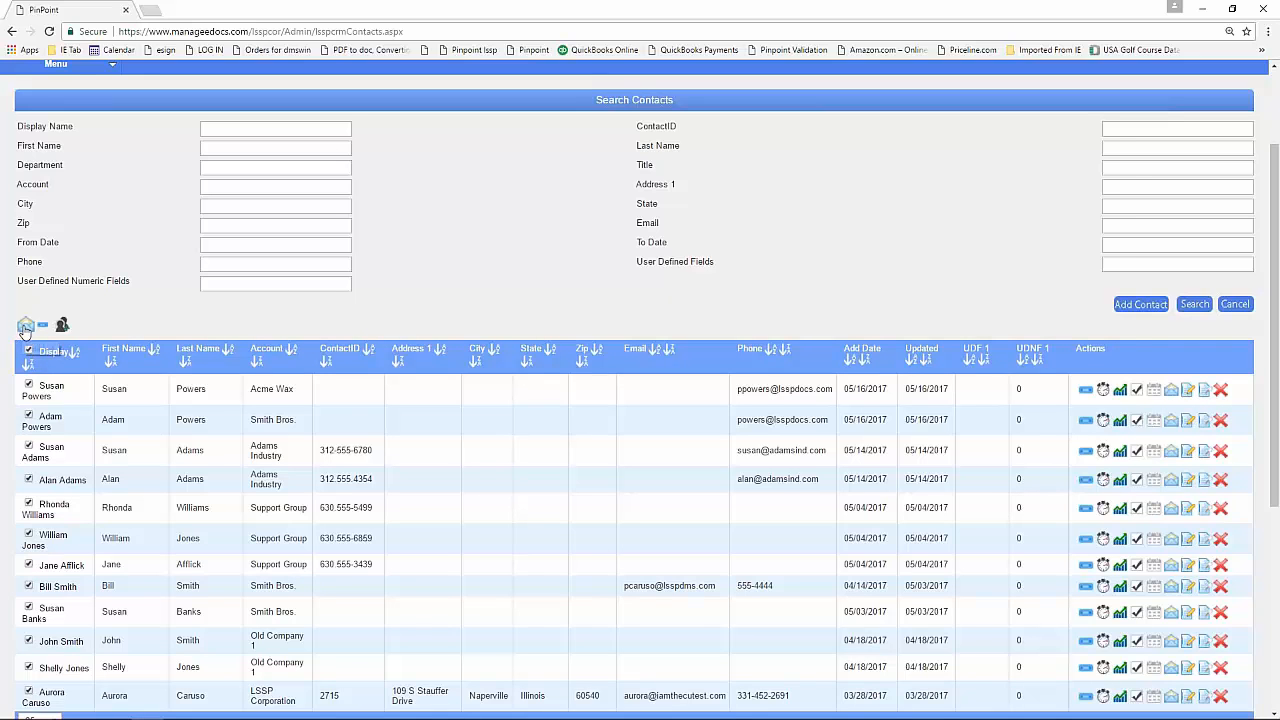
Preview the Department Notice of Meetings and Project team announcement templates in an email to all contacts, then cancel without sending.
left_click(26, 324)
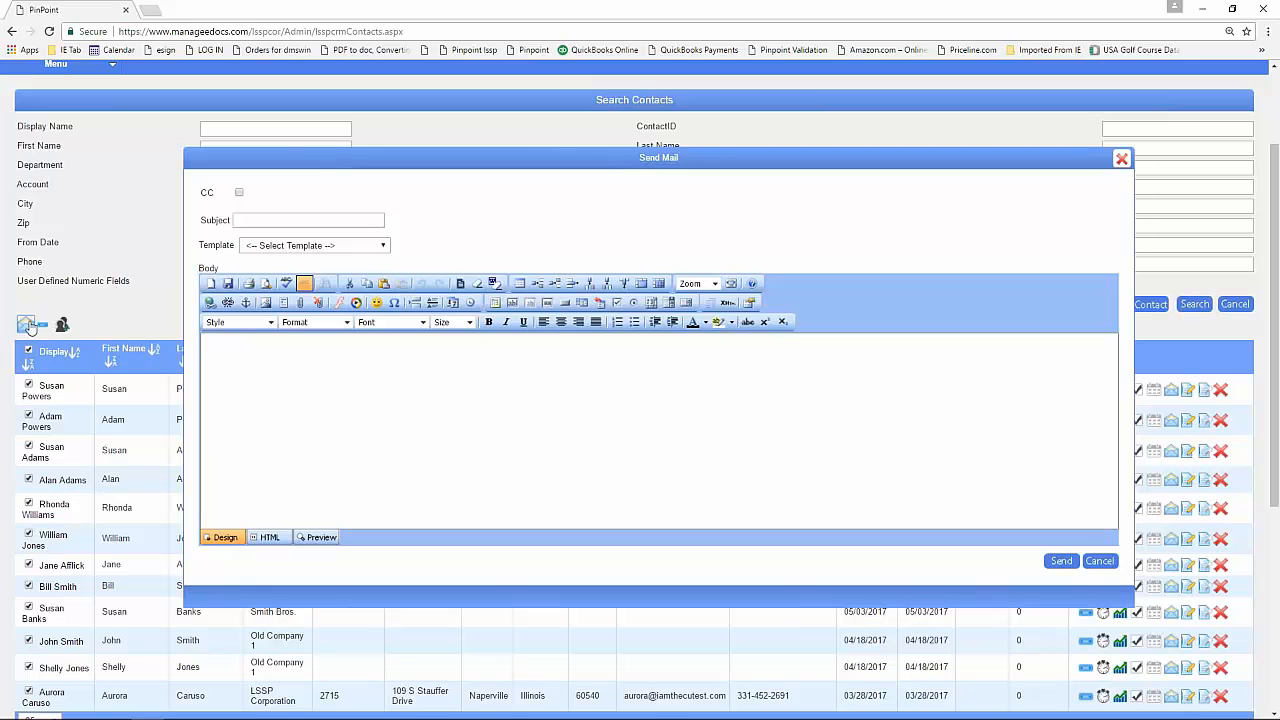
left_click(386, 248)
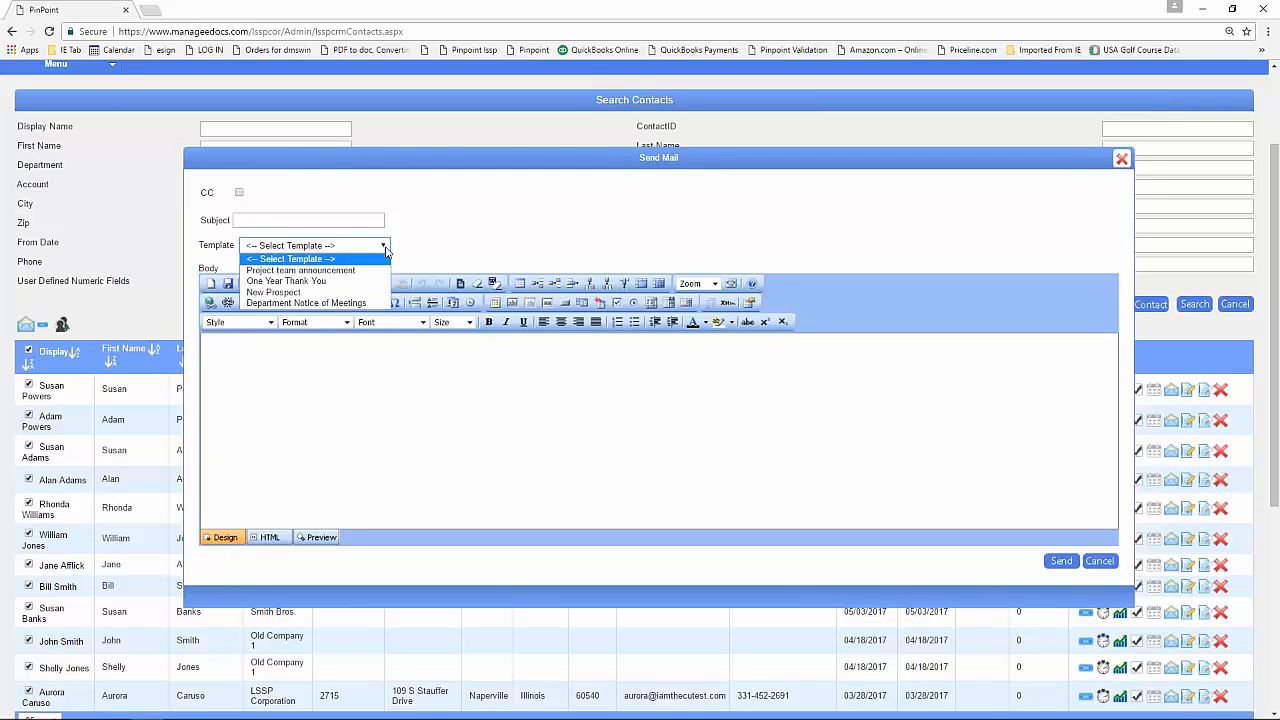
left_click(358, 303)
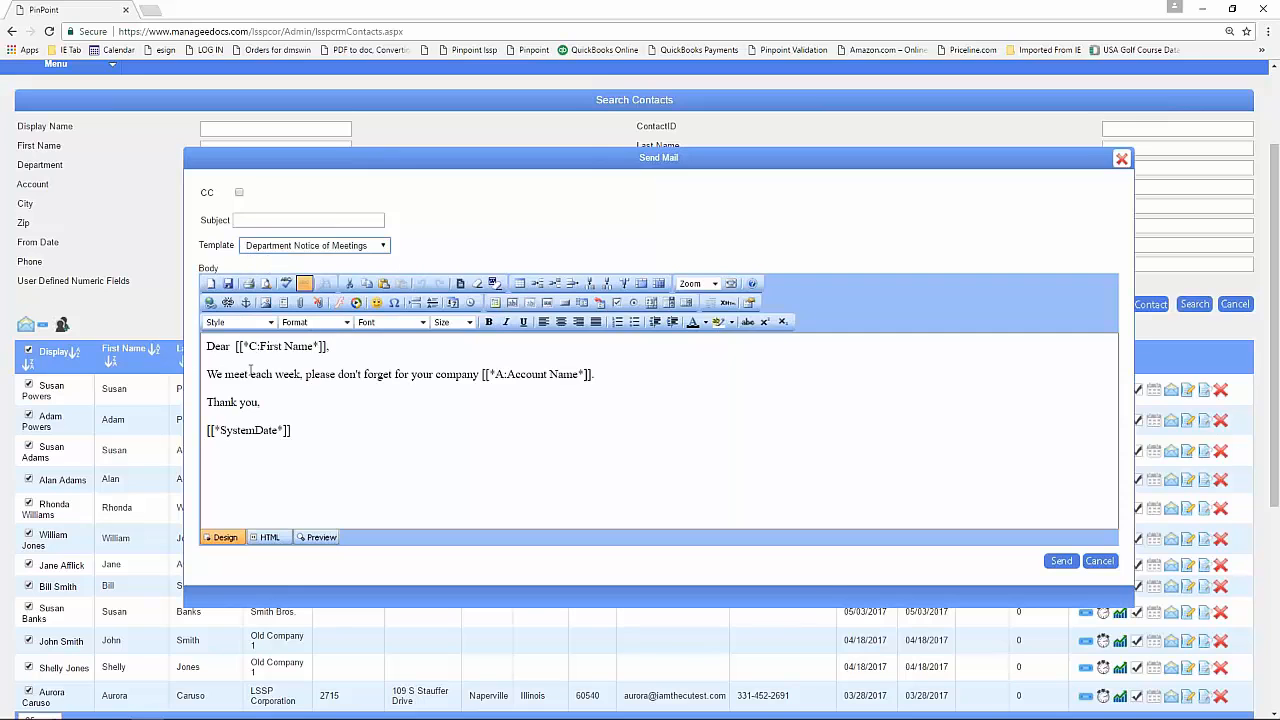
left_click(376, 248)
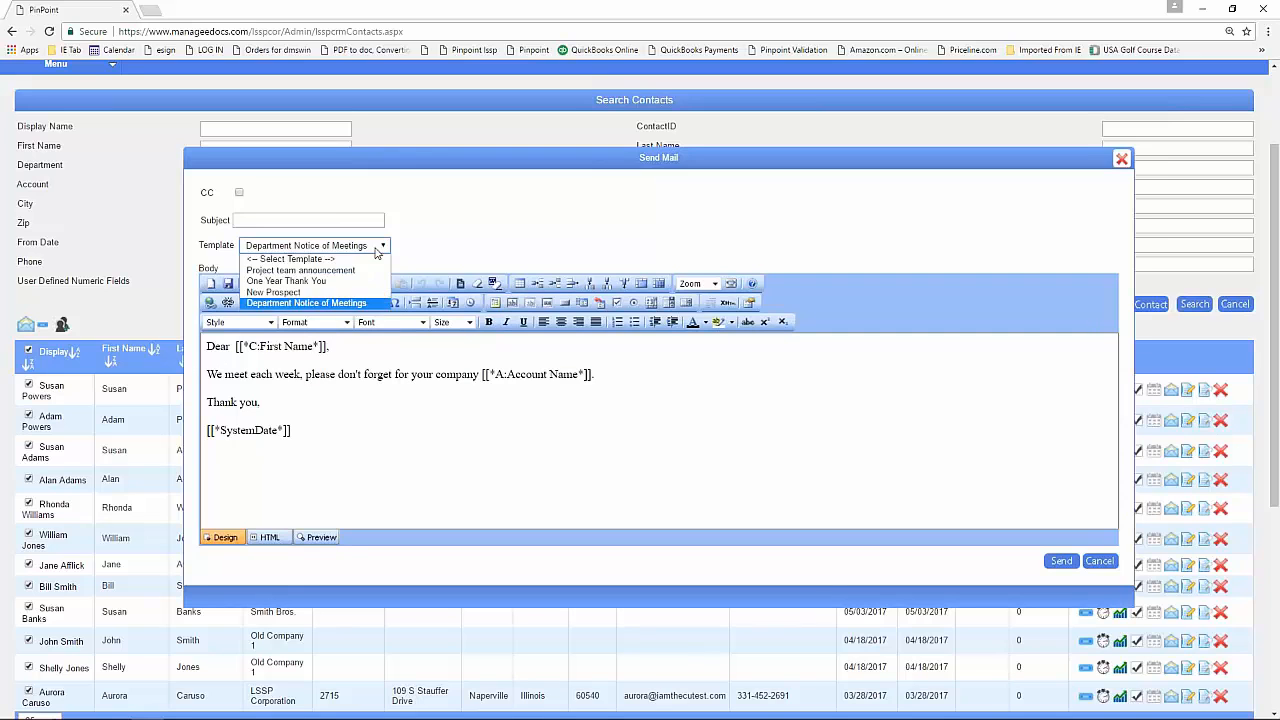
left_click(308, 271)
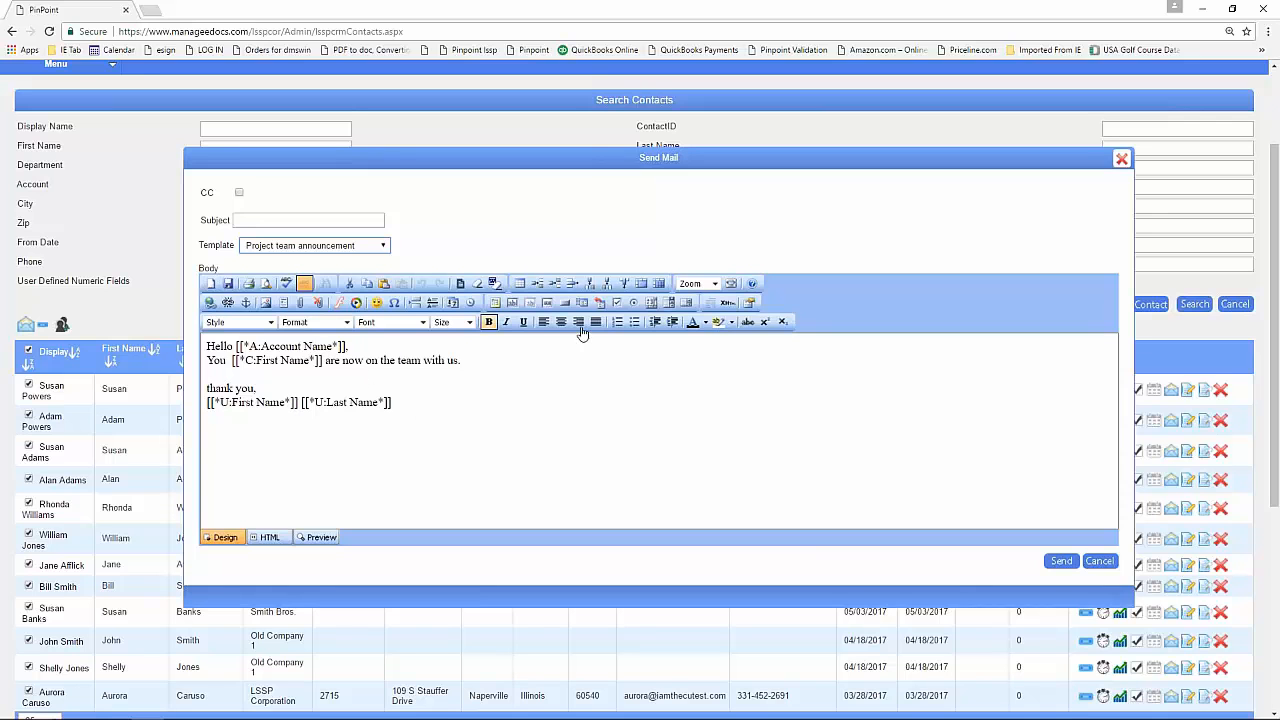
left_click(1099, 561)
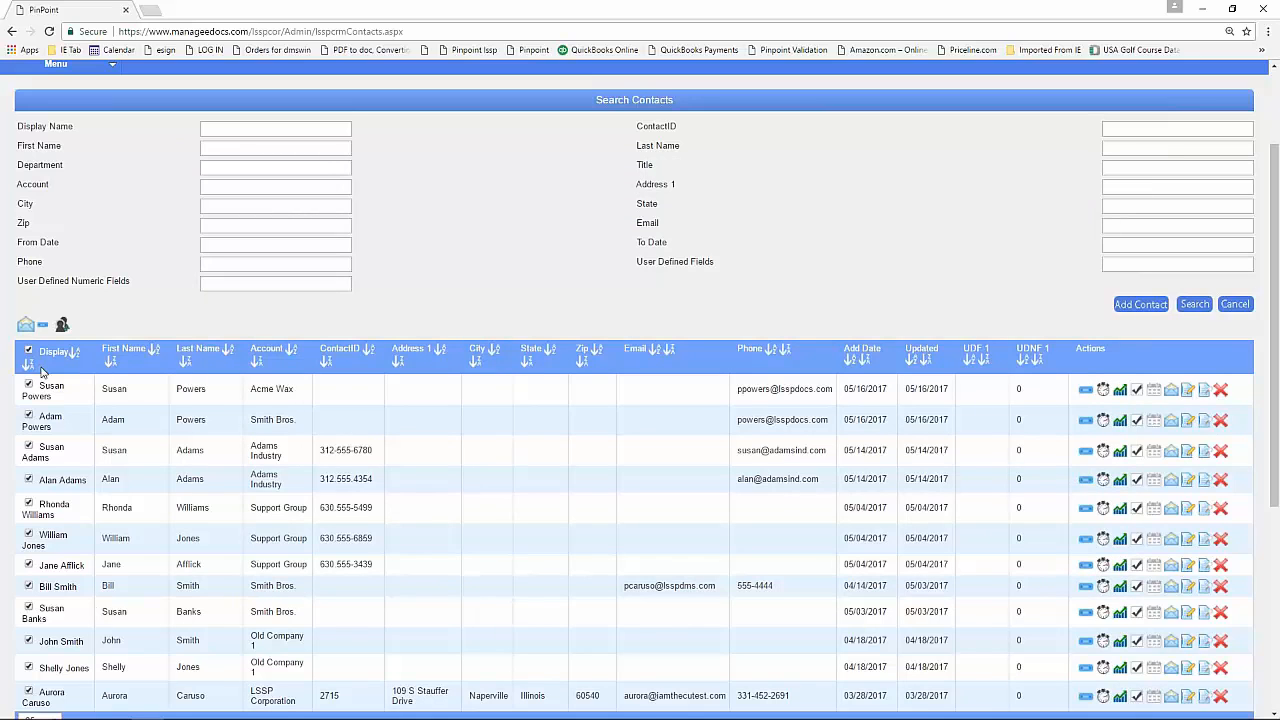
Return to the CRM accounts page and view the account import options, closing them without choosing a file.
left_click(56, 68)
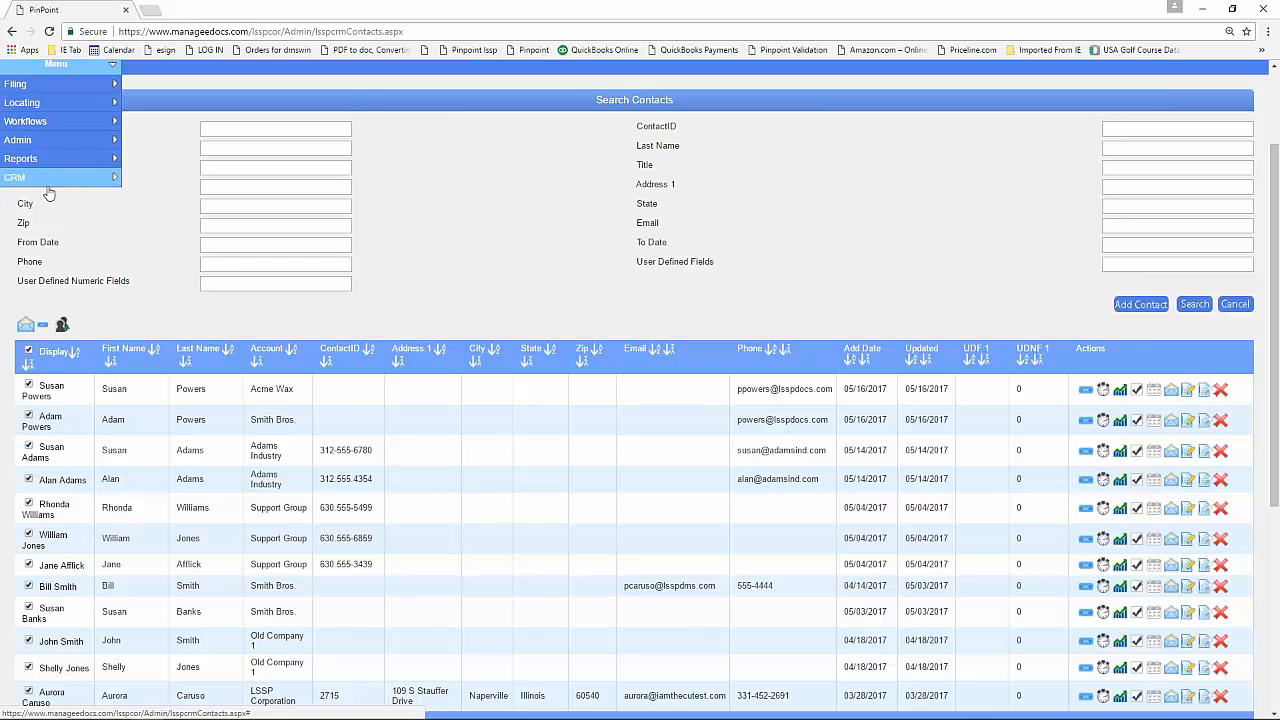
mouse_move(113, 174)
left_click(165, 178)
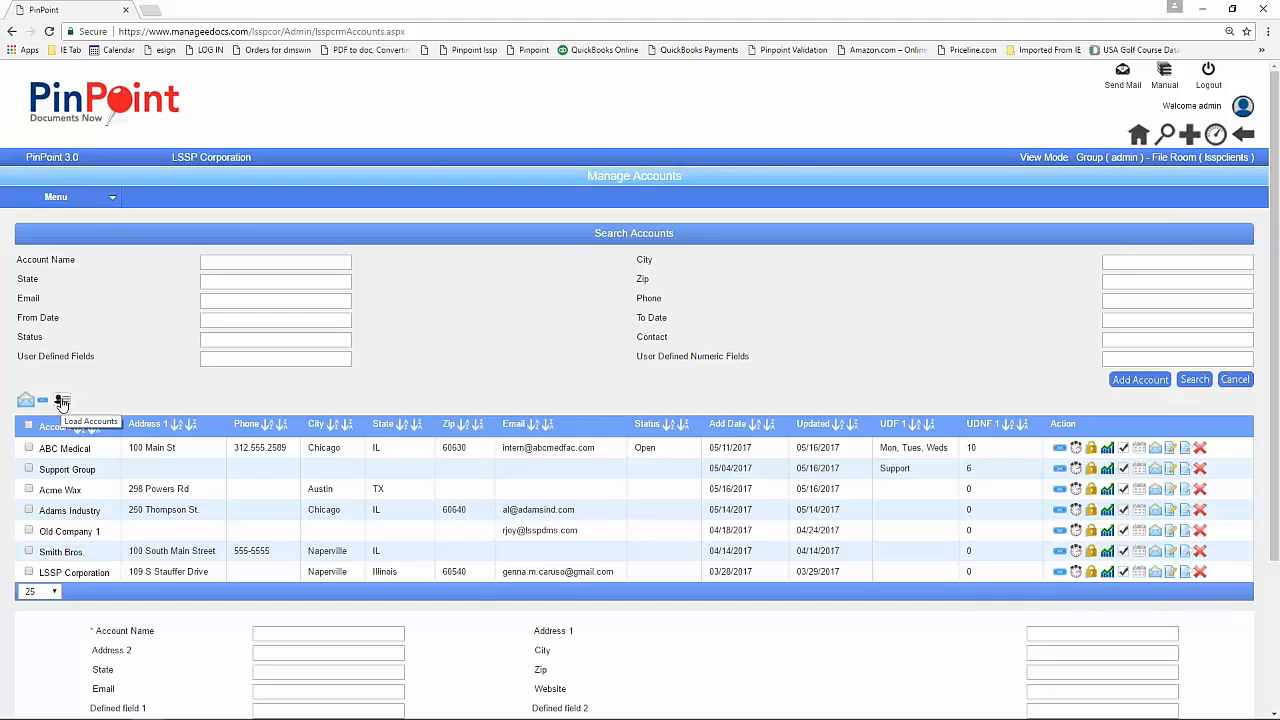
left_click(62, 401)
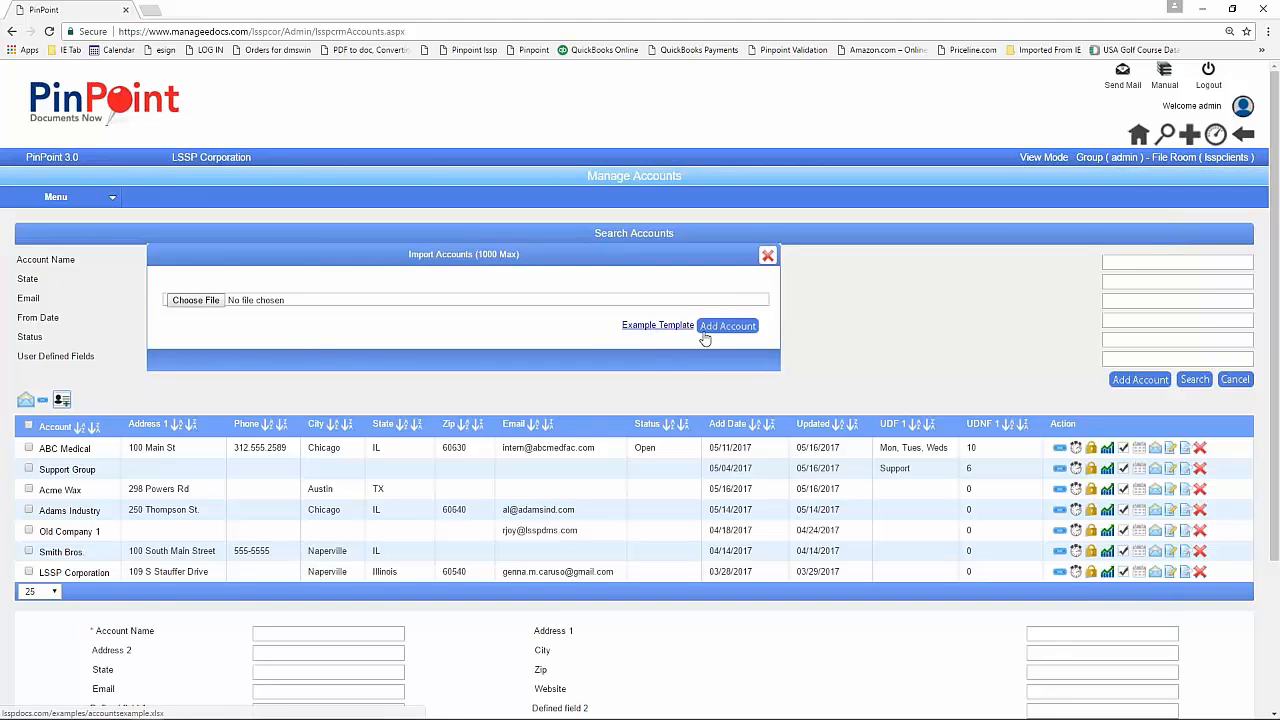
left_click(767, 256)
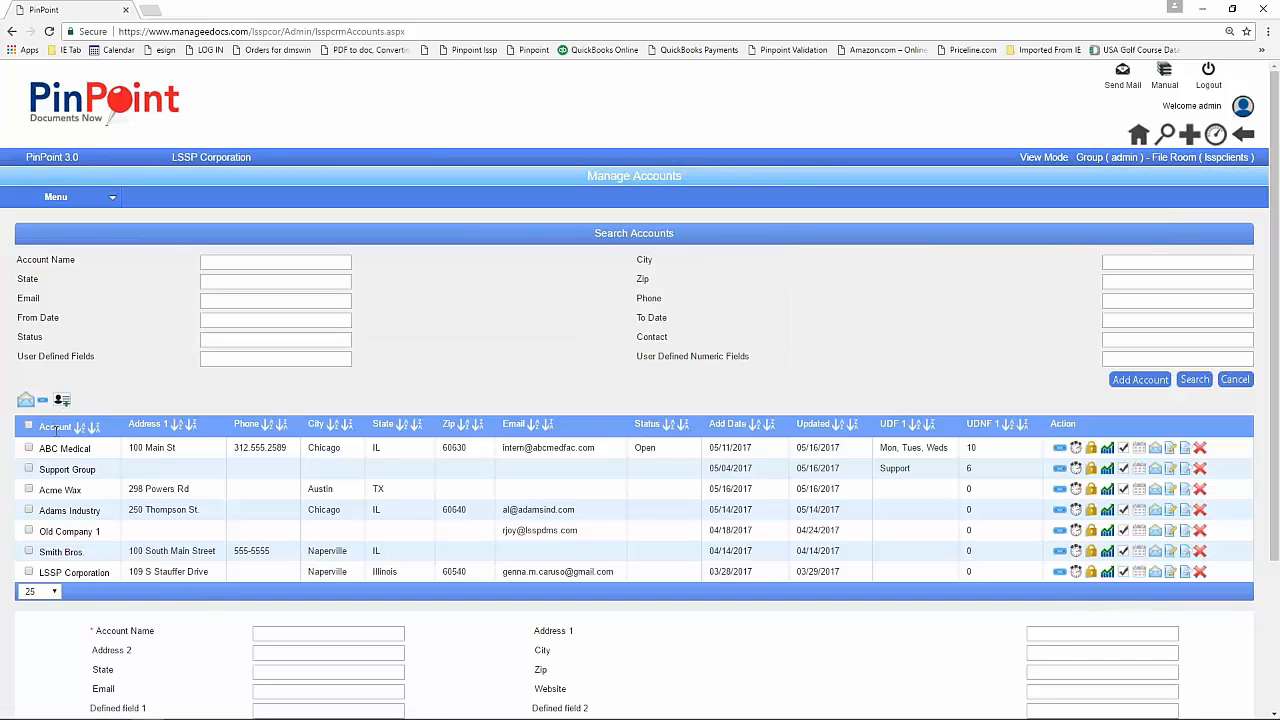
Bring up a blank form for adding an account and look over its fields.
left_click(1128, 380)
scroll(518, 645, "down", 1)
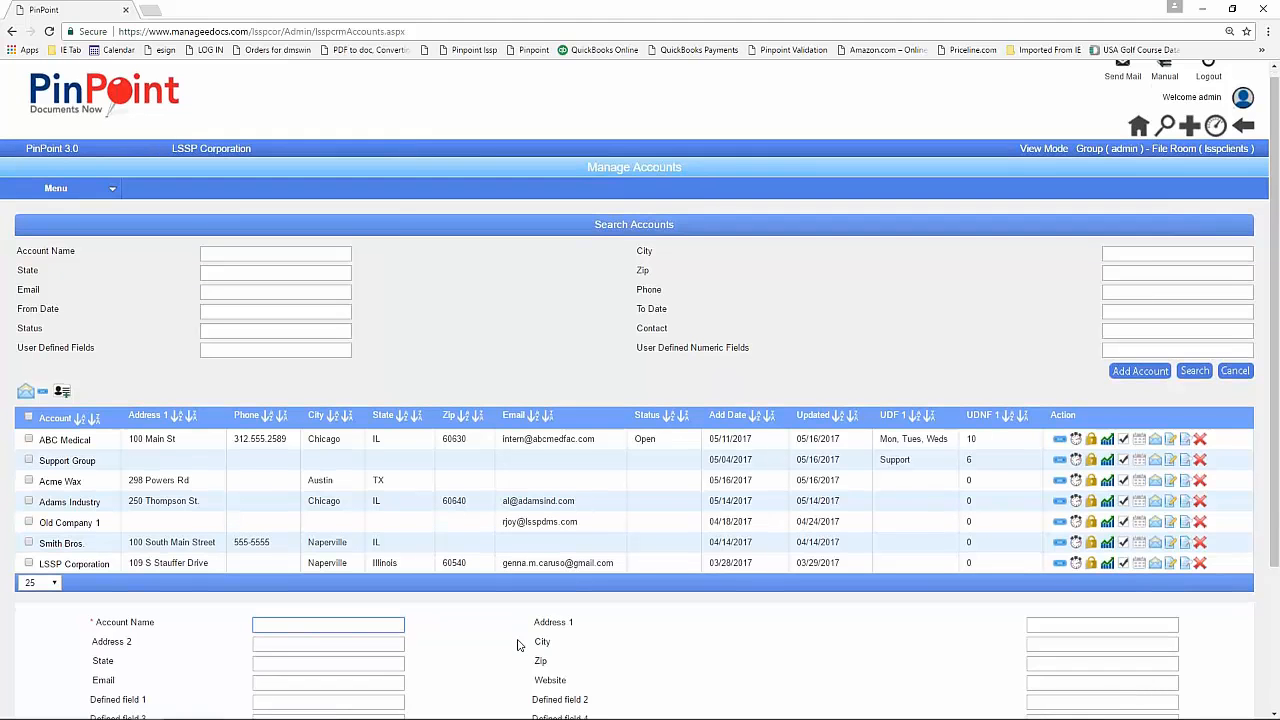
scroll(518, 645, "down", 1)
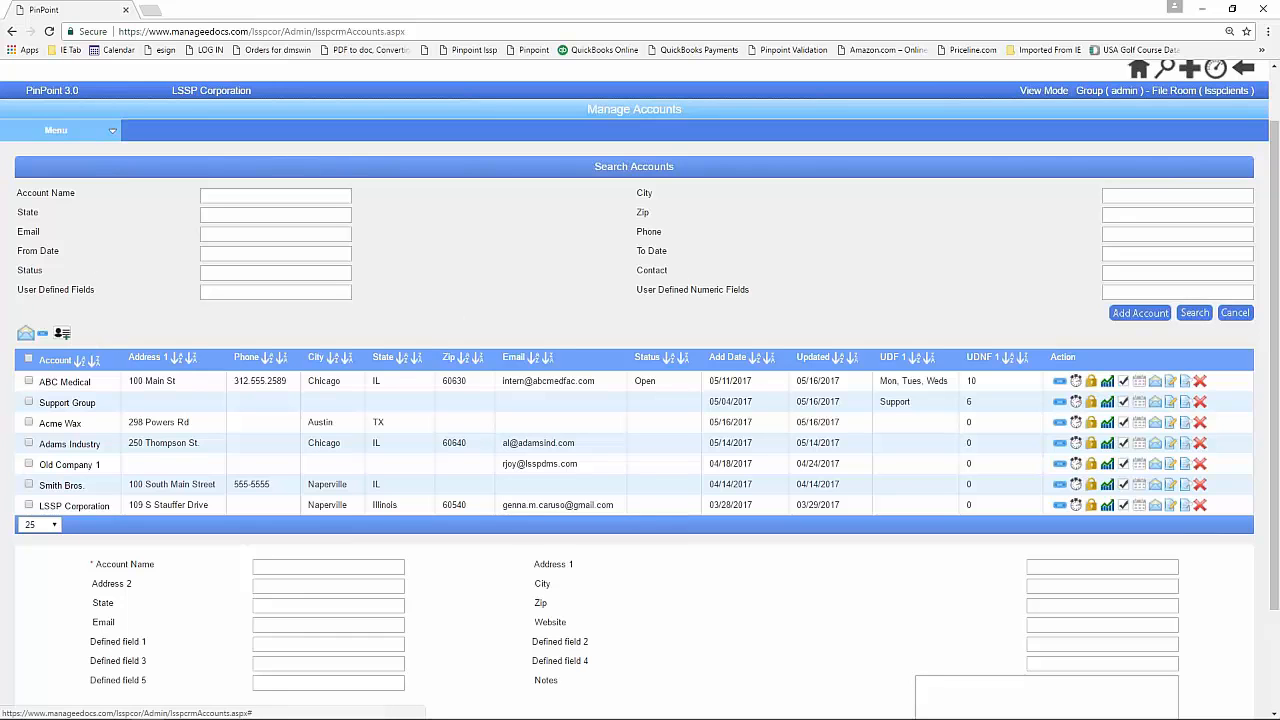
Go to the CRM contacts page and view the contact import options, closing them without choosing a file.
left_click(97, 130)
mouse_move(50, 250)
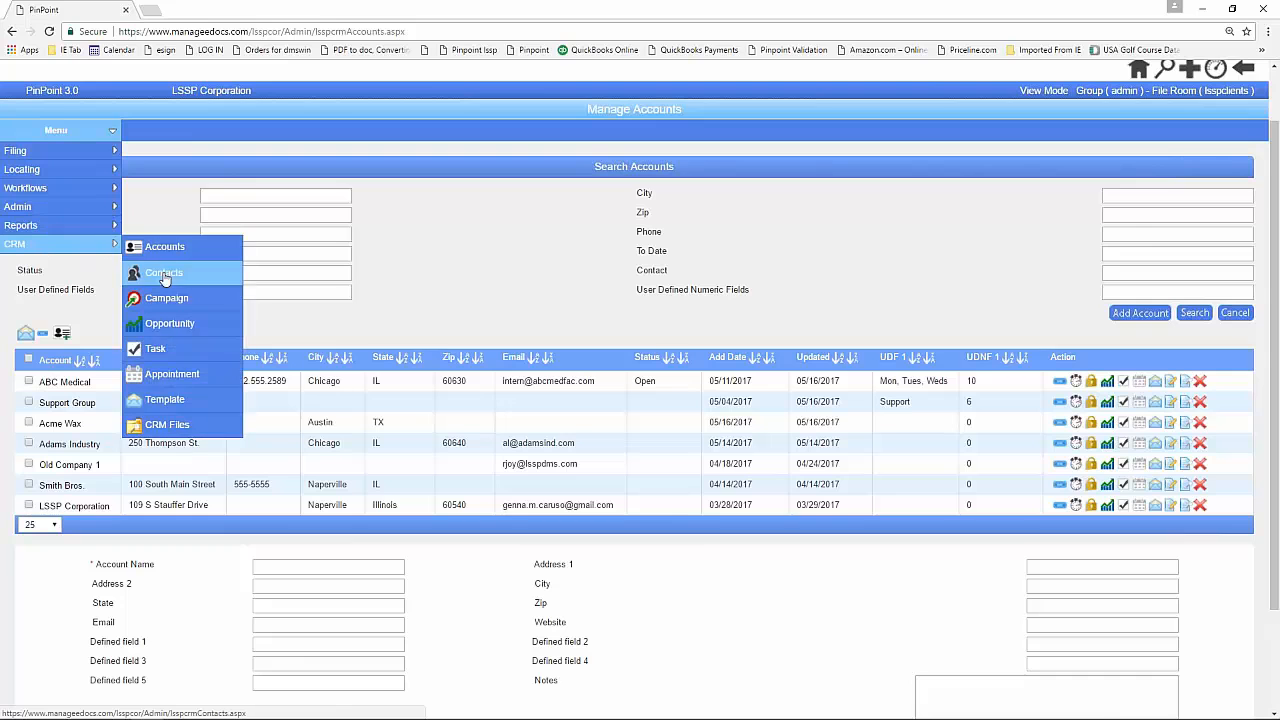
left_click(170, 272)
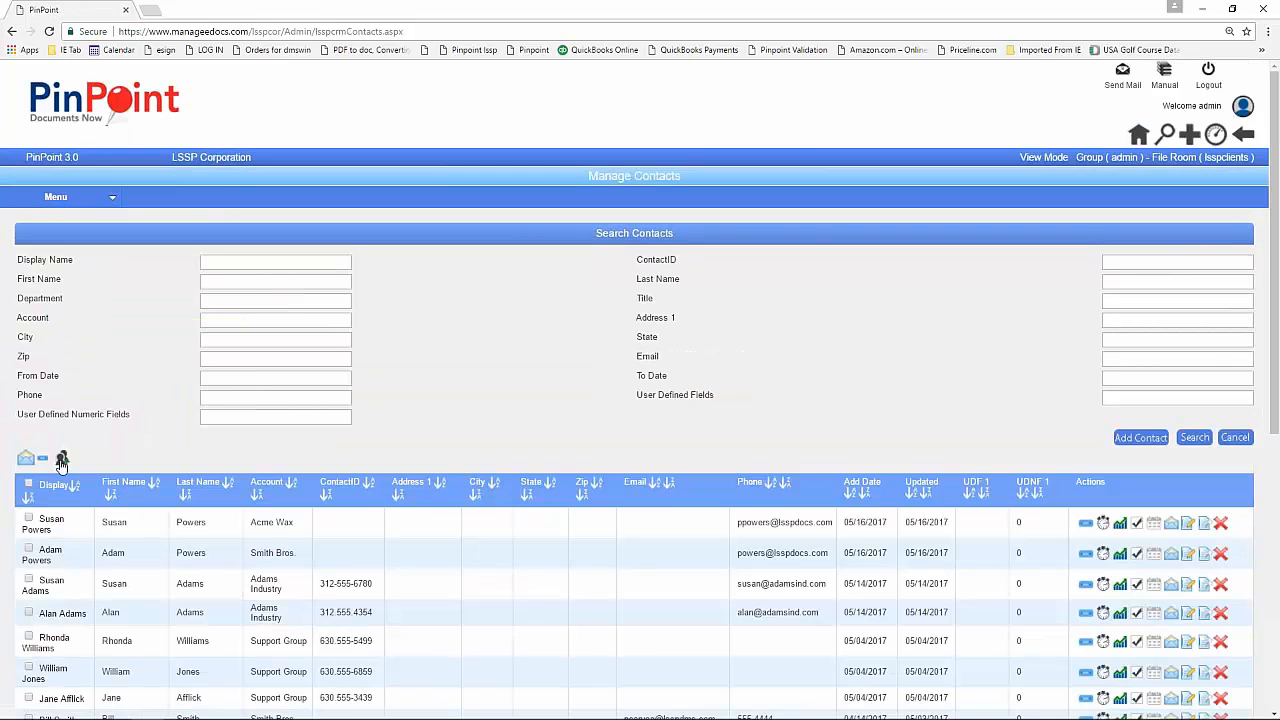
left_click(61, 459)
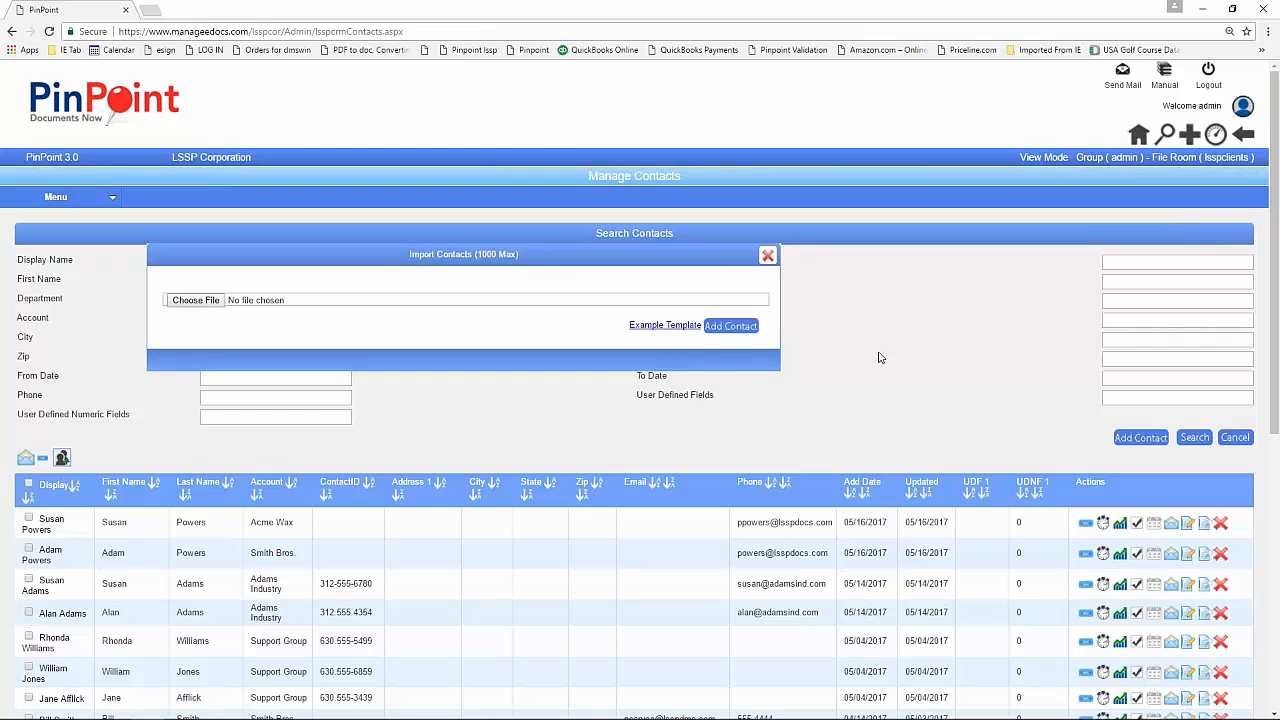
left_click(768, 257)
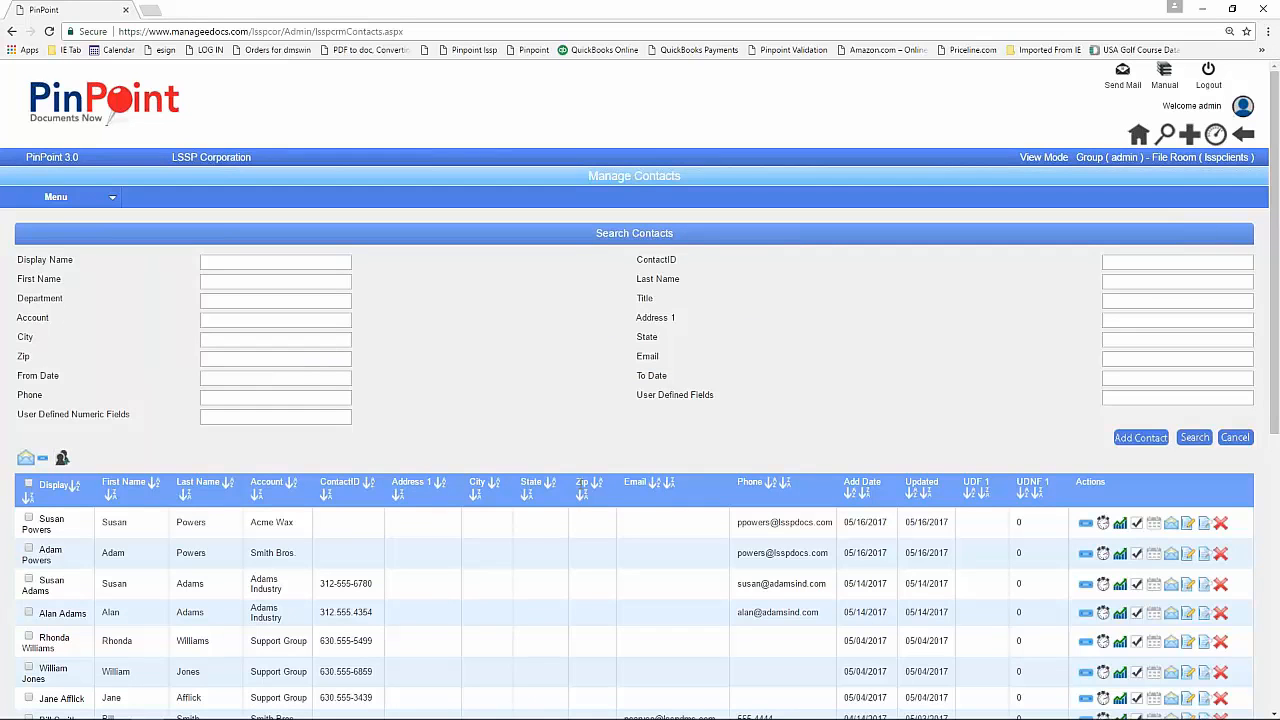
Go to the CRM accounts page and save a timer for Acme Wax described "Acme Wax Call" with start time 11:17 AM.
left_click(70, 197)
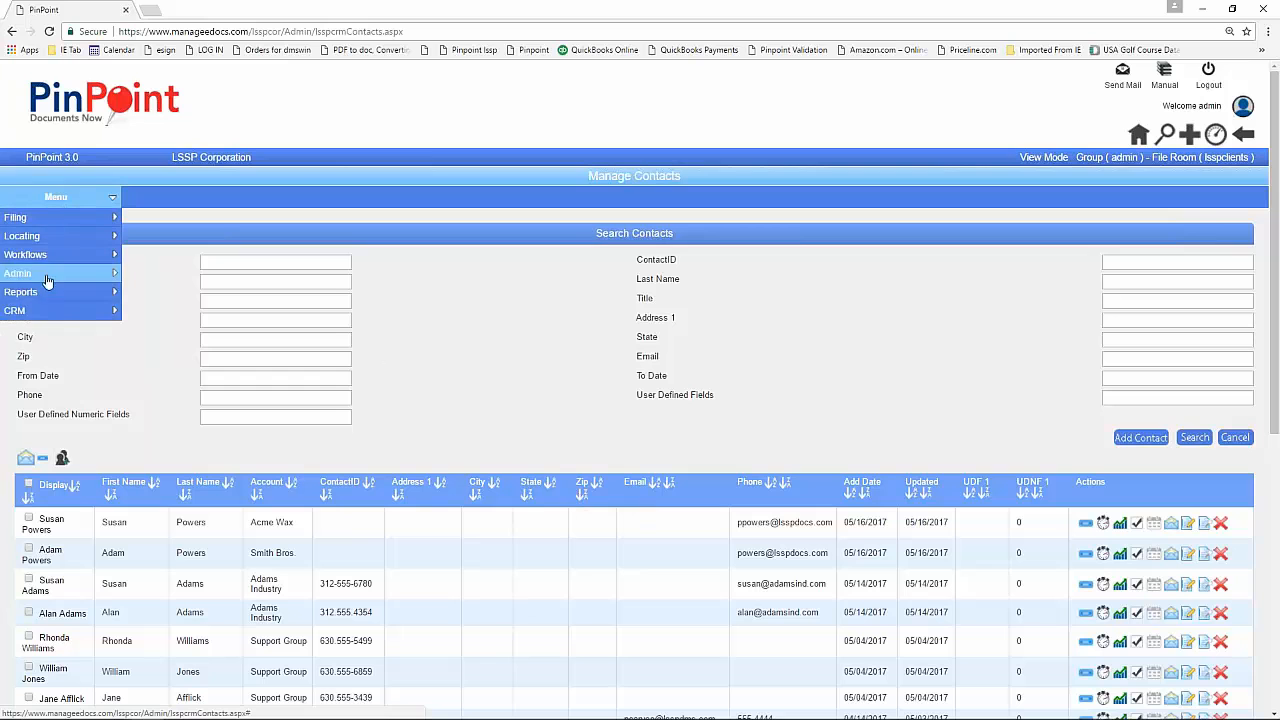
mouse_move(40, 317)
left_click(176, 314)
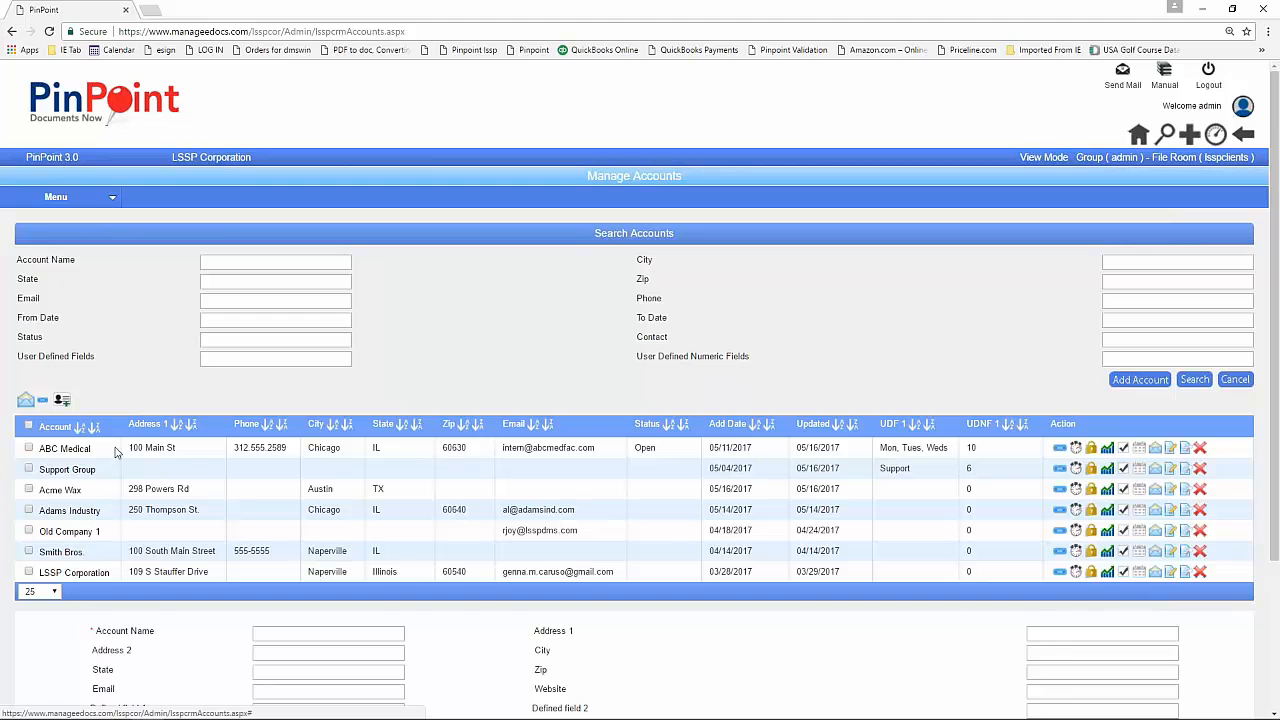
left_click(1076, 489)
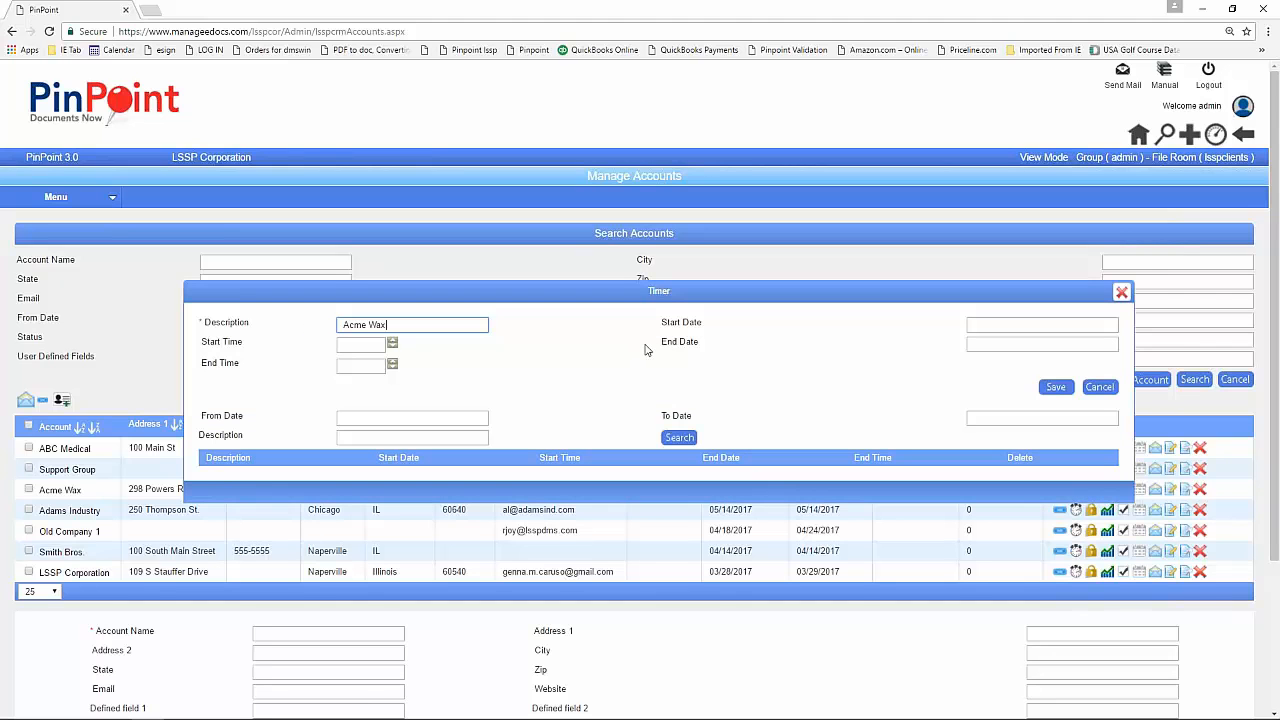
left_click(393, 346)
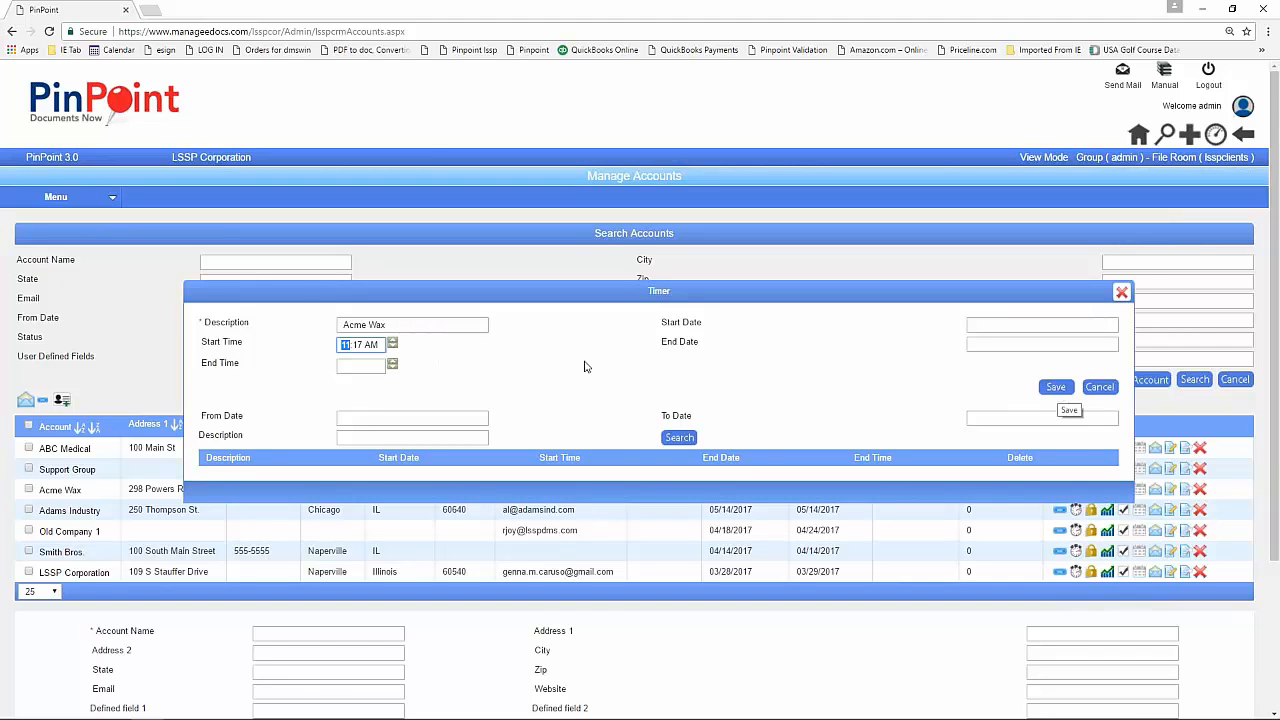
left_click(457, 326)
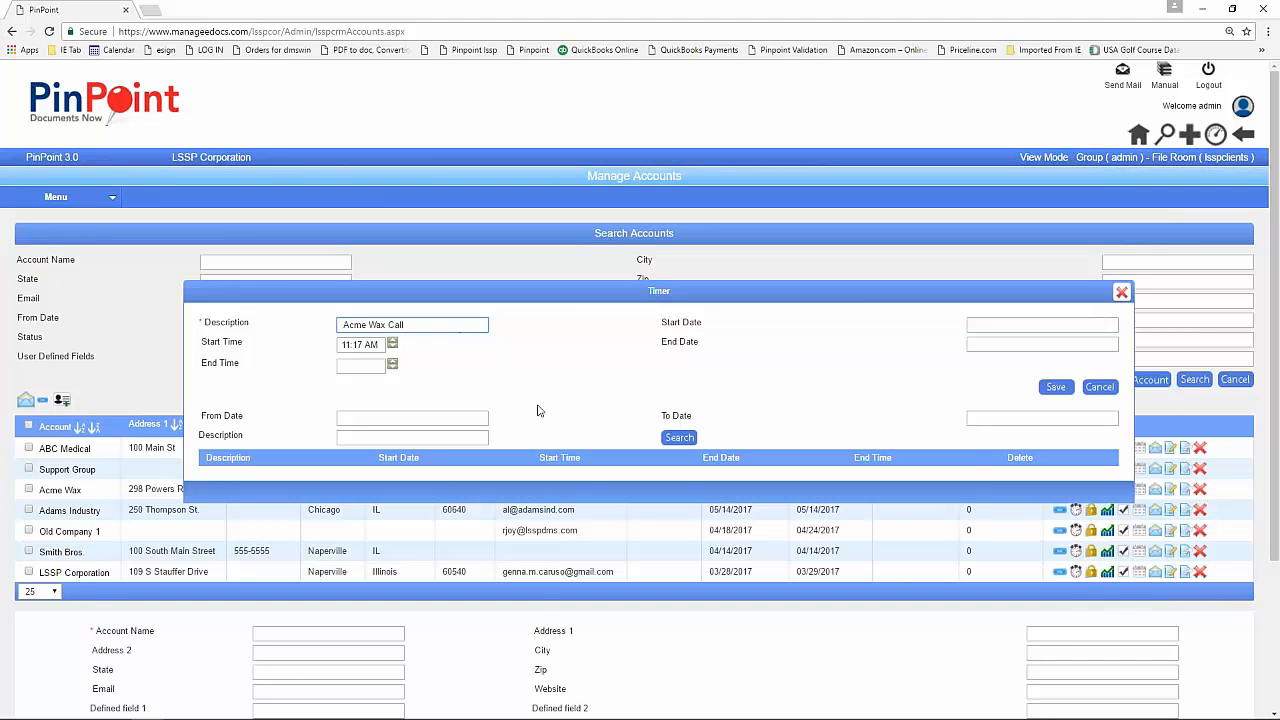
left_click(1055, 387)
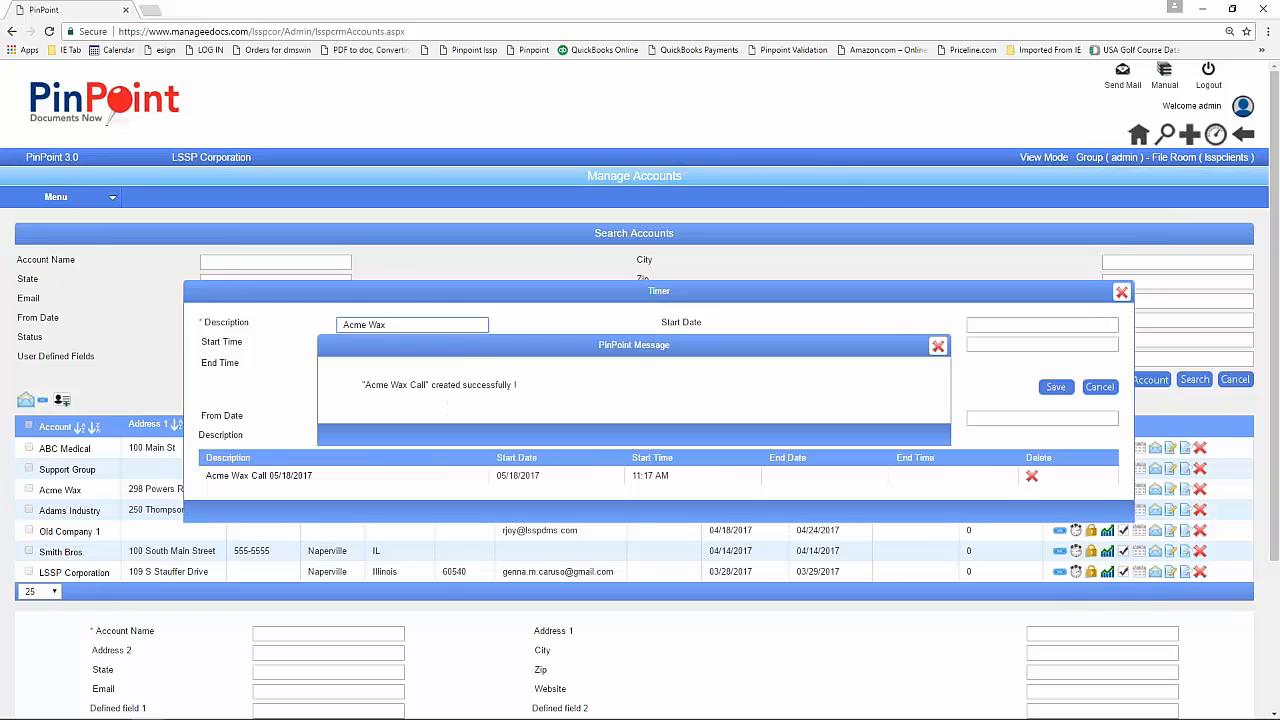
left_click(936, 347)
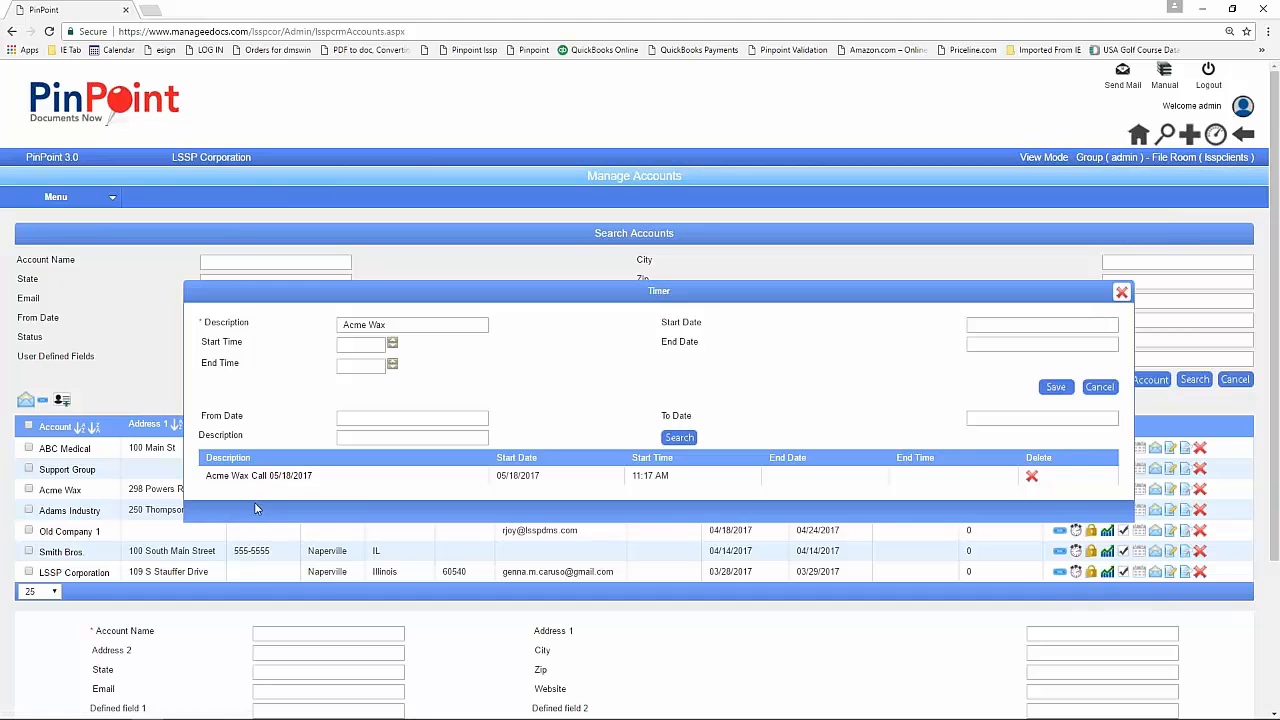
View the saved Acme Wax Call timer entry, then cancel editing and close the timer window.
left_click(210, 477)
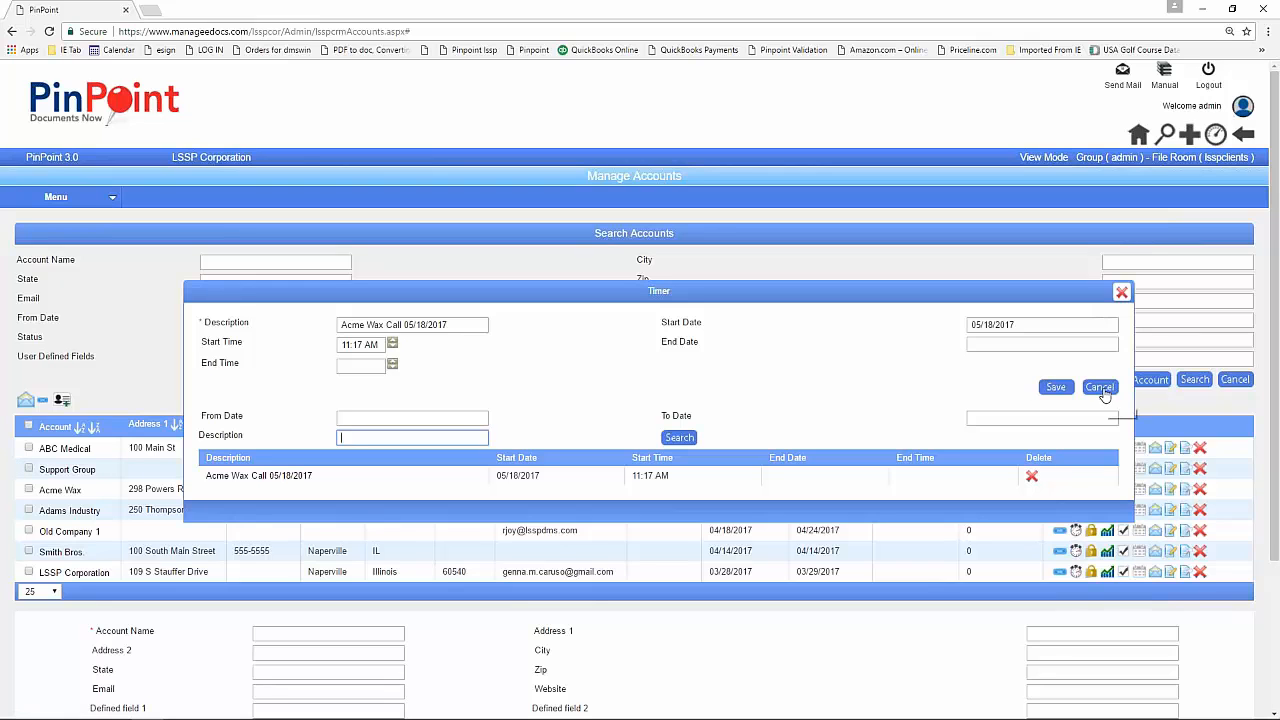
left_click(1100, 388)
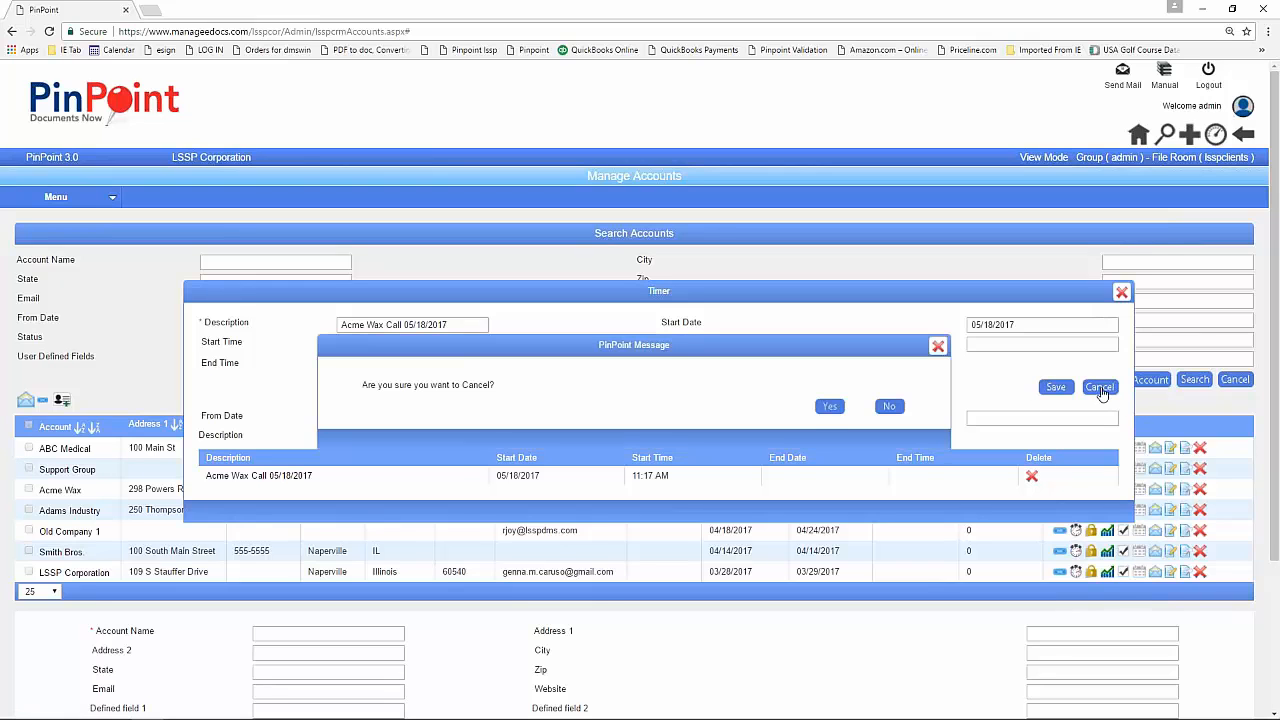
left_click(835, 413)
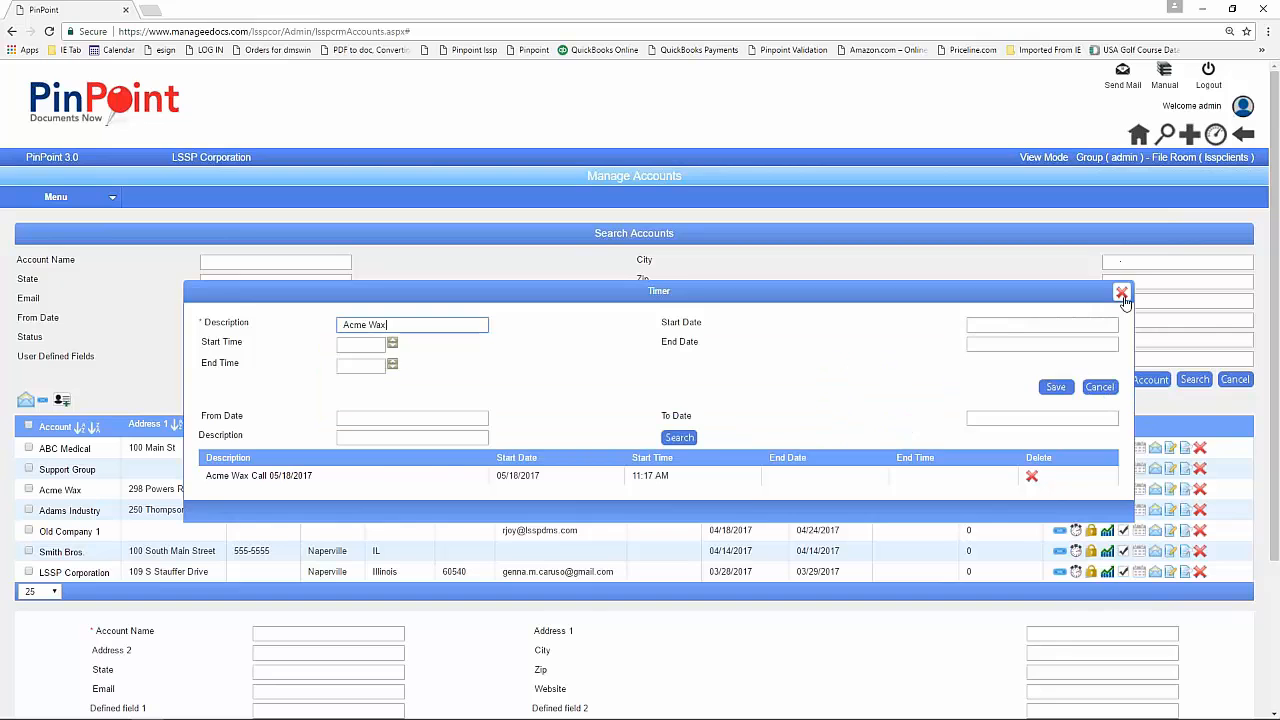
left_click(1122, 294)
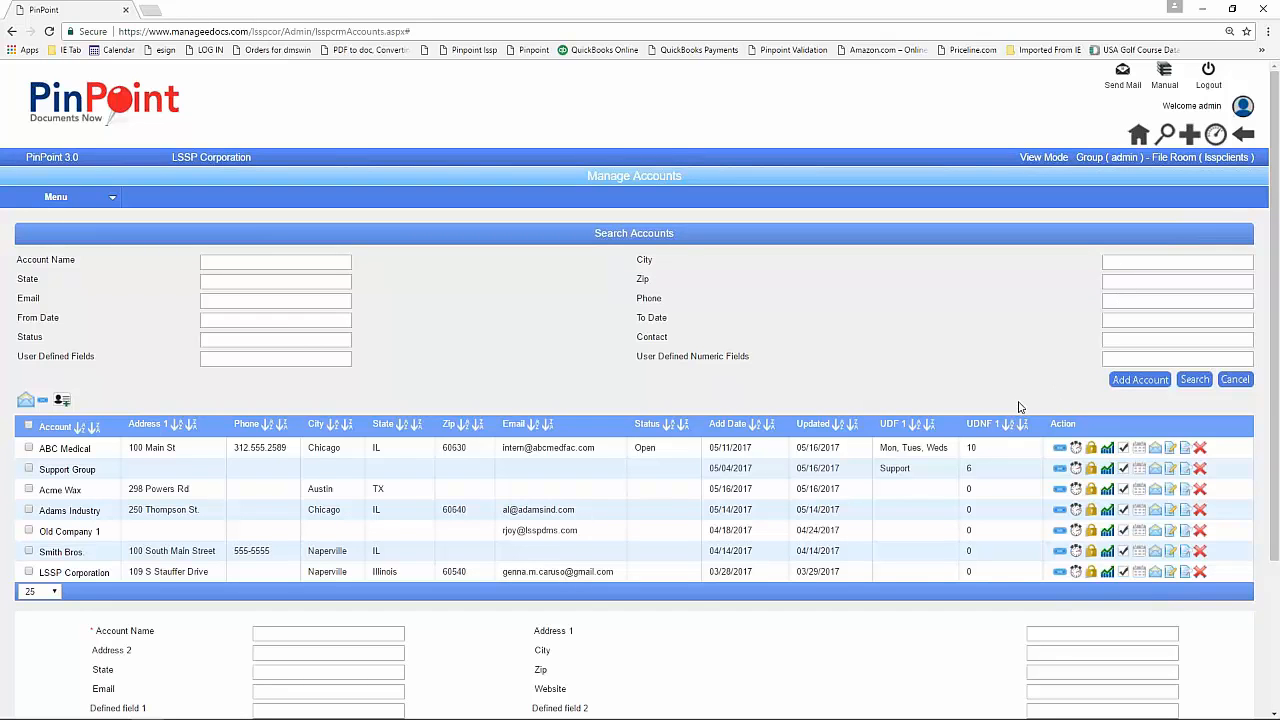
Review which users have access to the Acme Wax account, then view the steps of its Project X opportunity.
left_click(1090, 490)
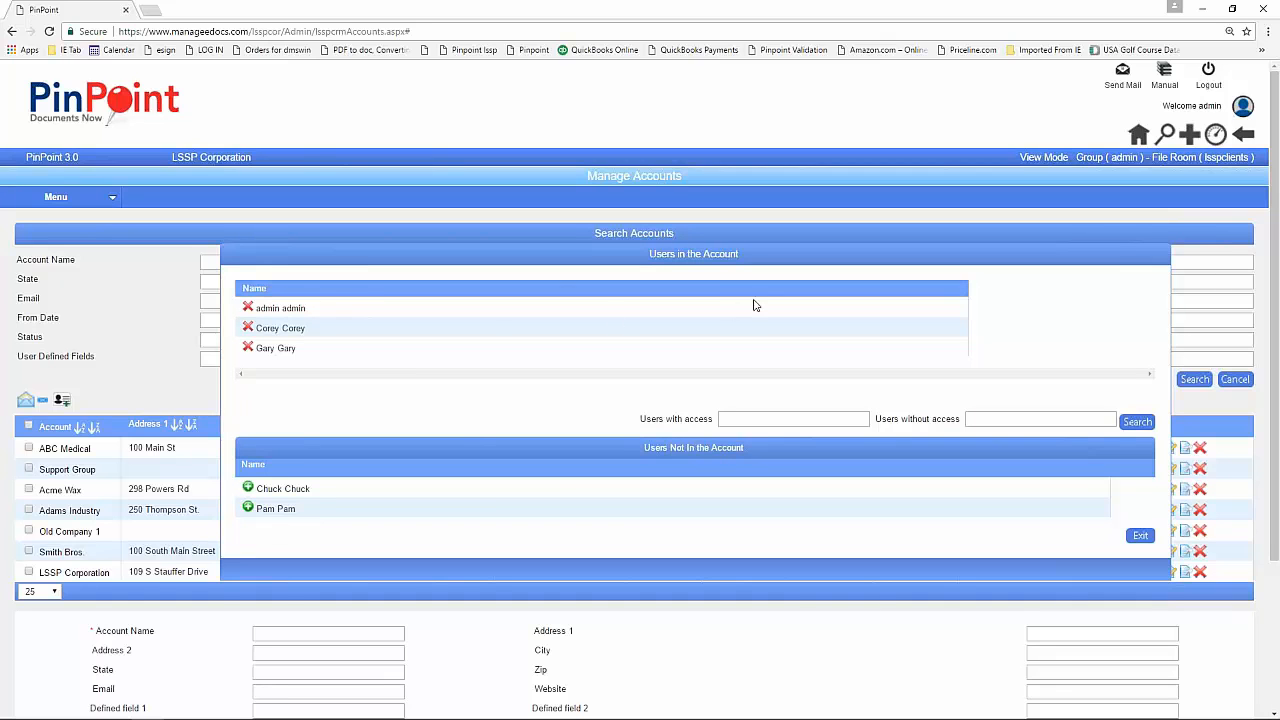
left_click(1139, 535)
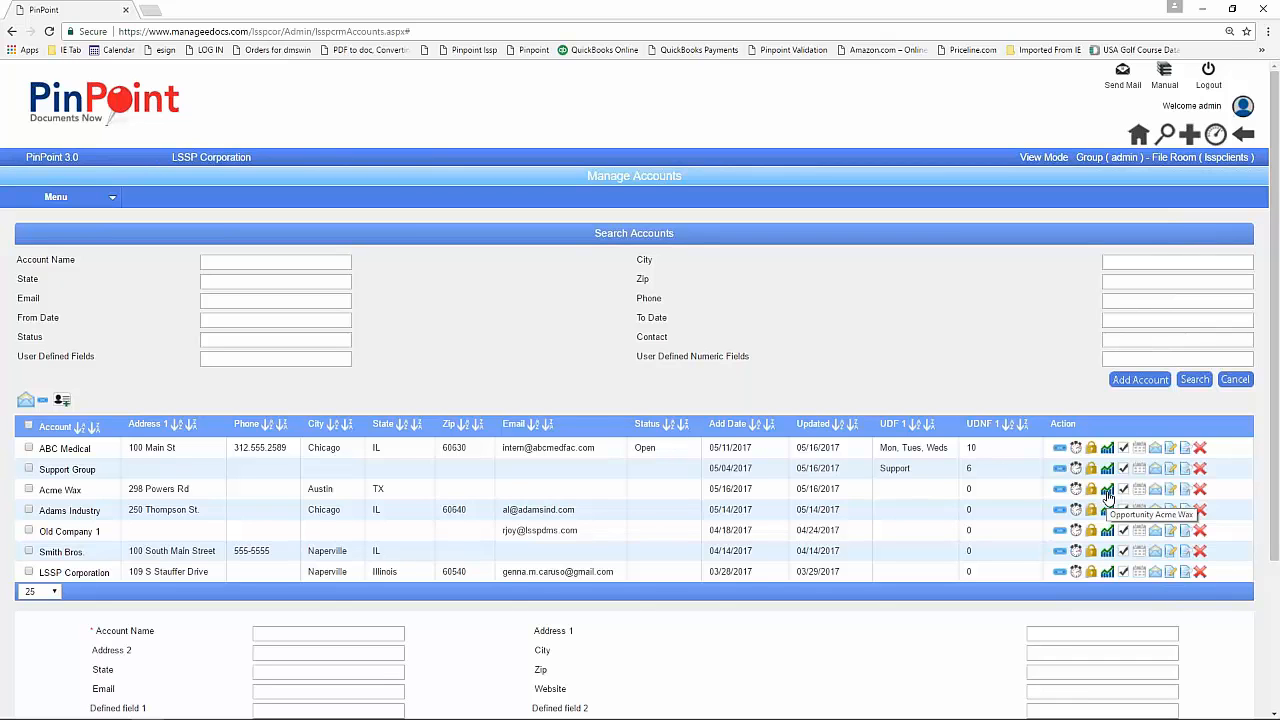
left_click(1108, 495)
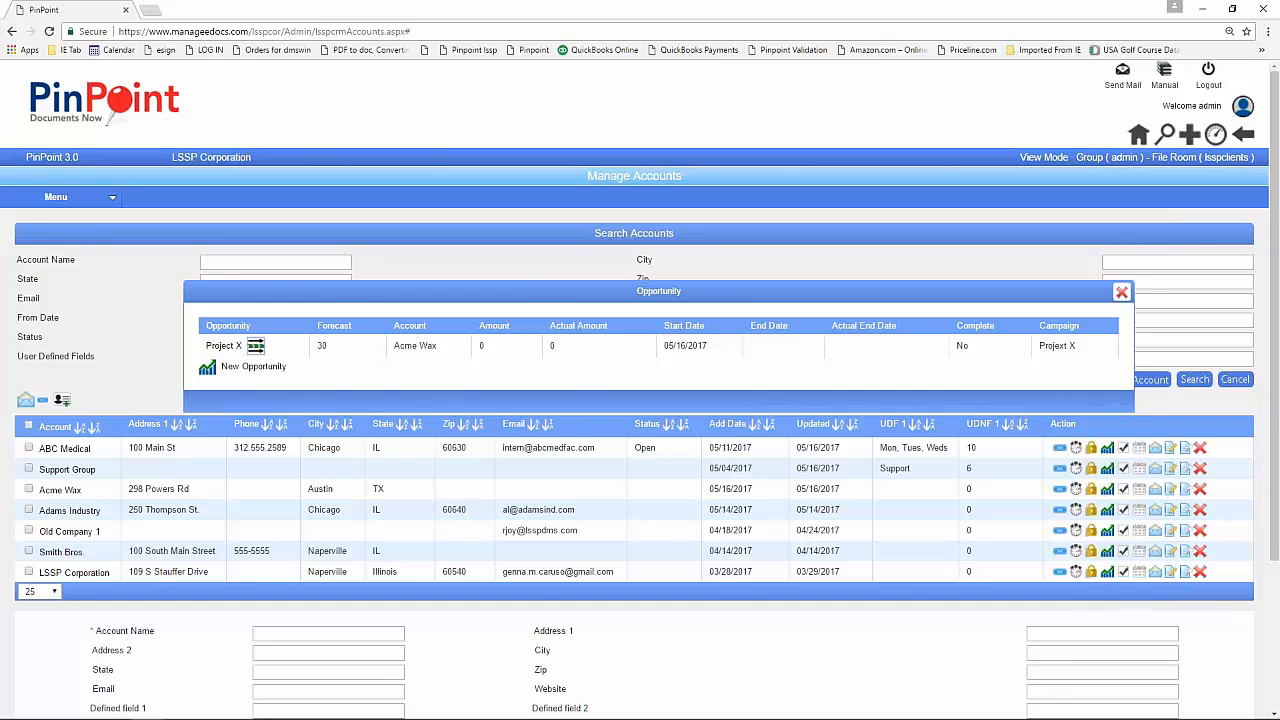
left_click(256, 346)
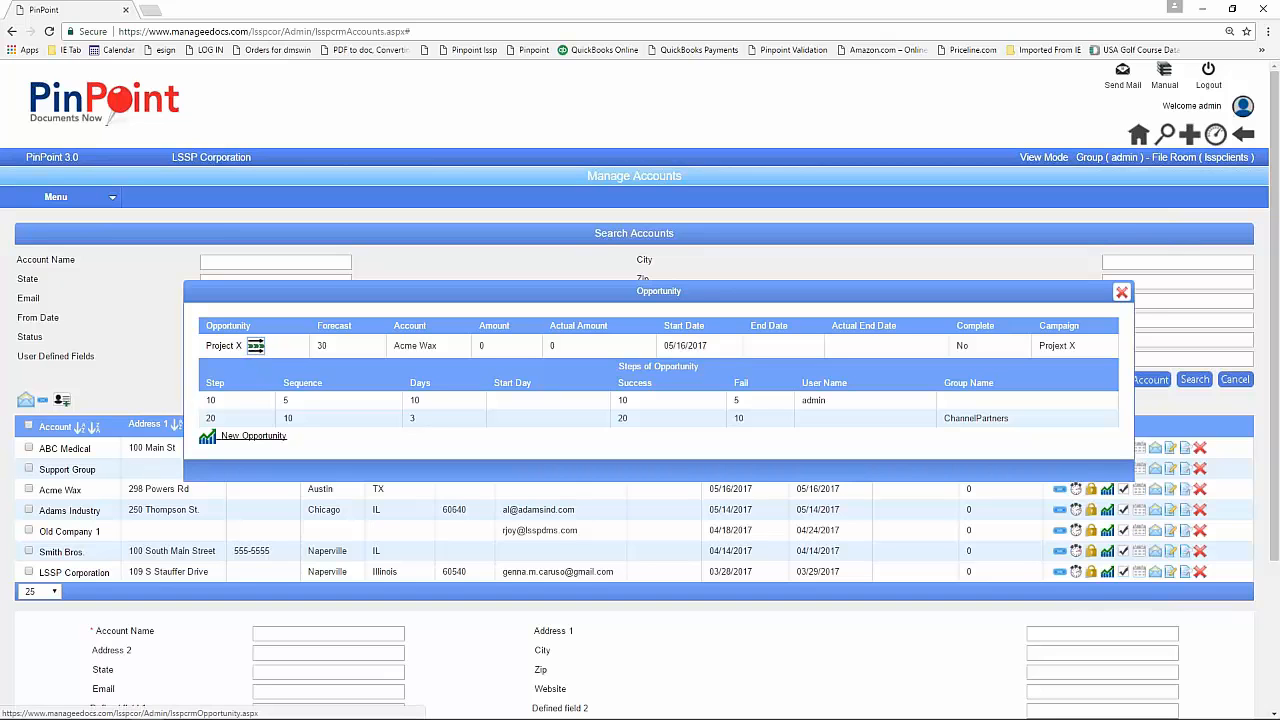
Go to the opportunity management page and load the Acme Wax opportunity Project X into the details form.
left_click(254, 436)
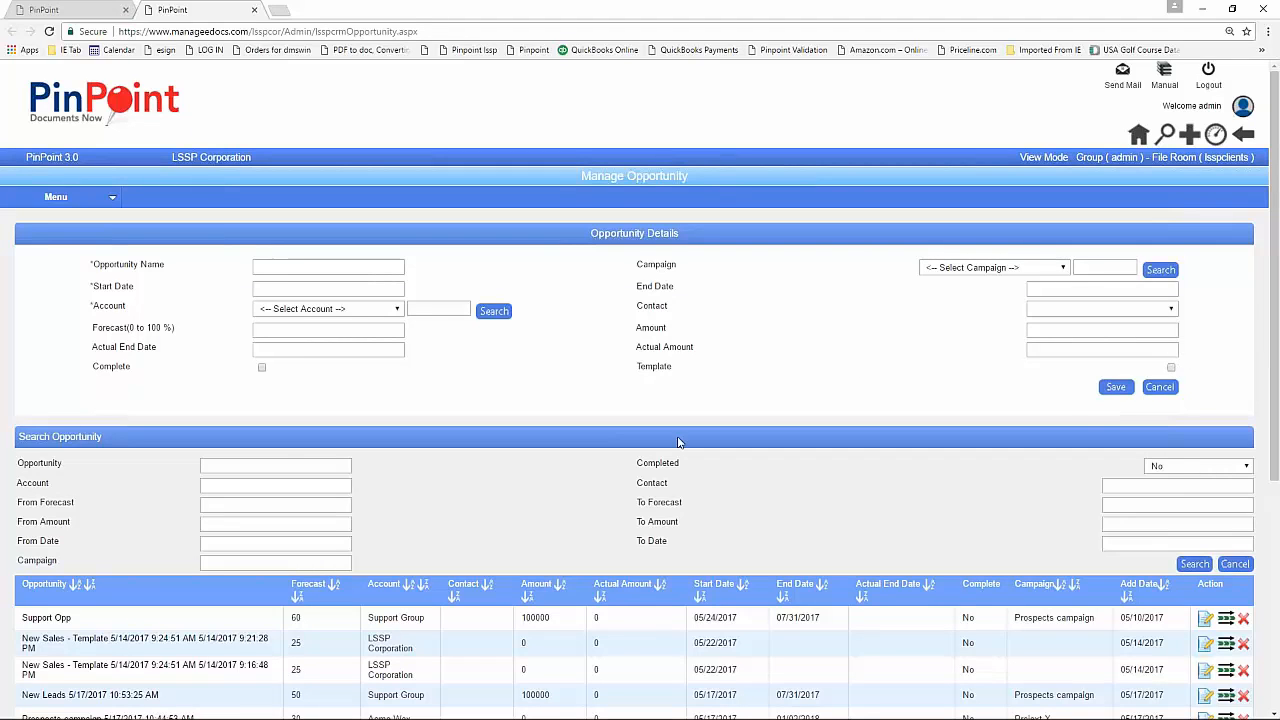
scroll(90, 565, "down", 1)
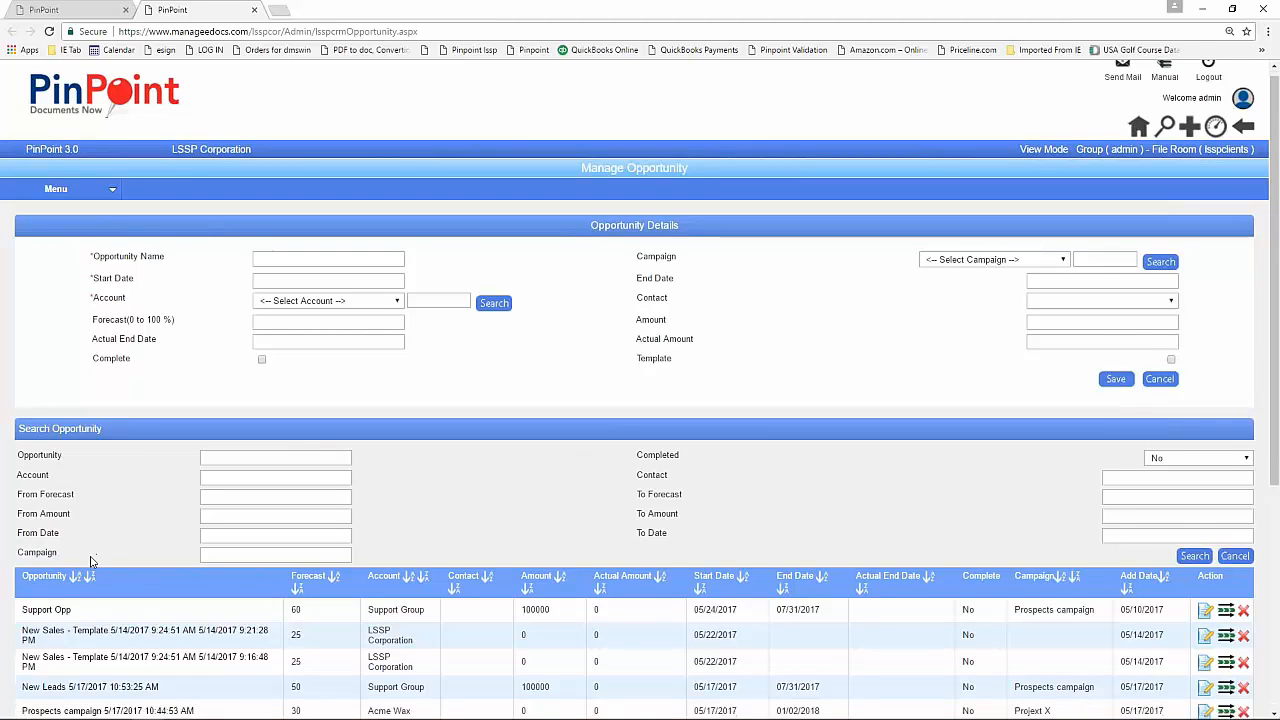
scroll(92, 568, "down", 1)
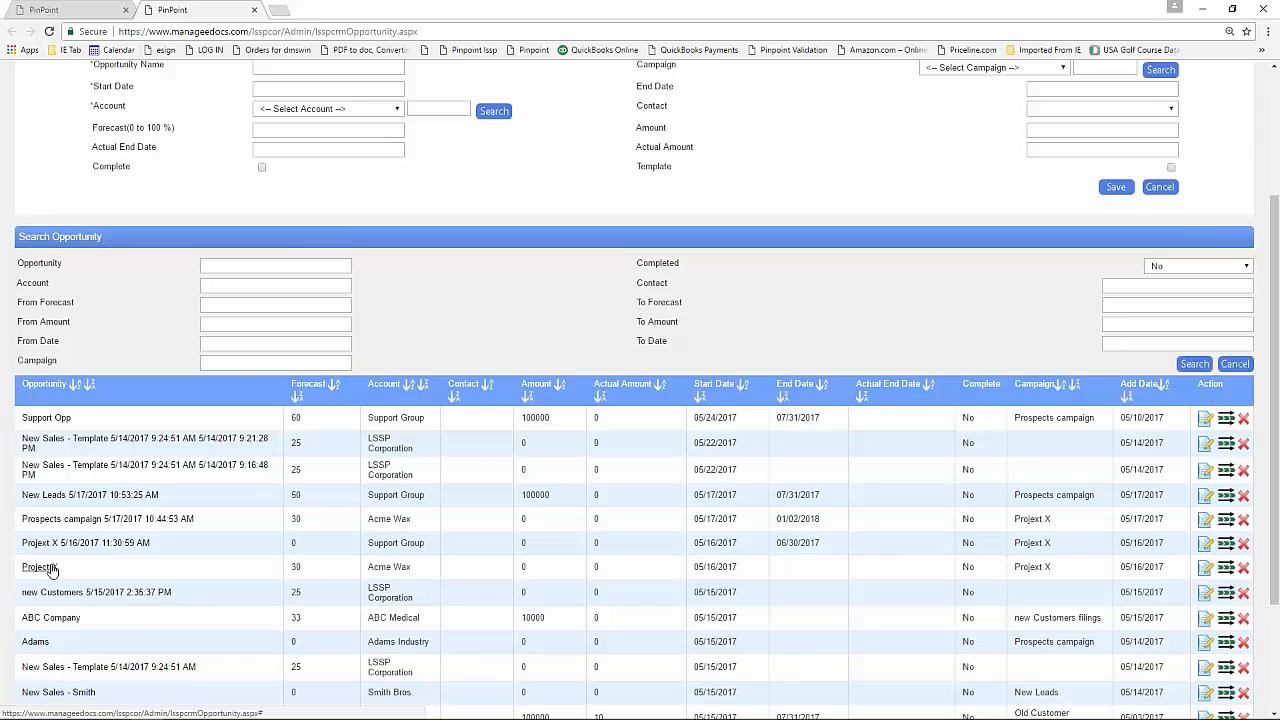
left_click(53, 570)
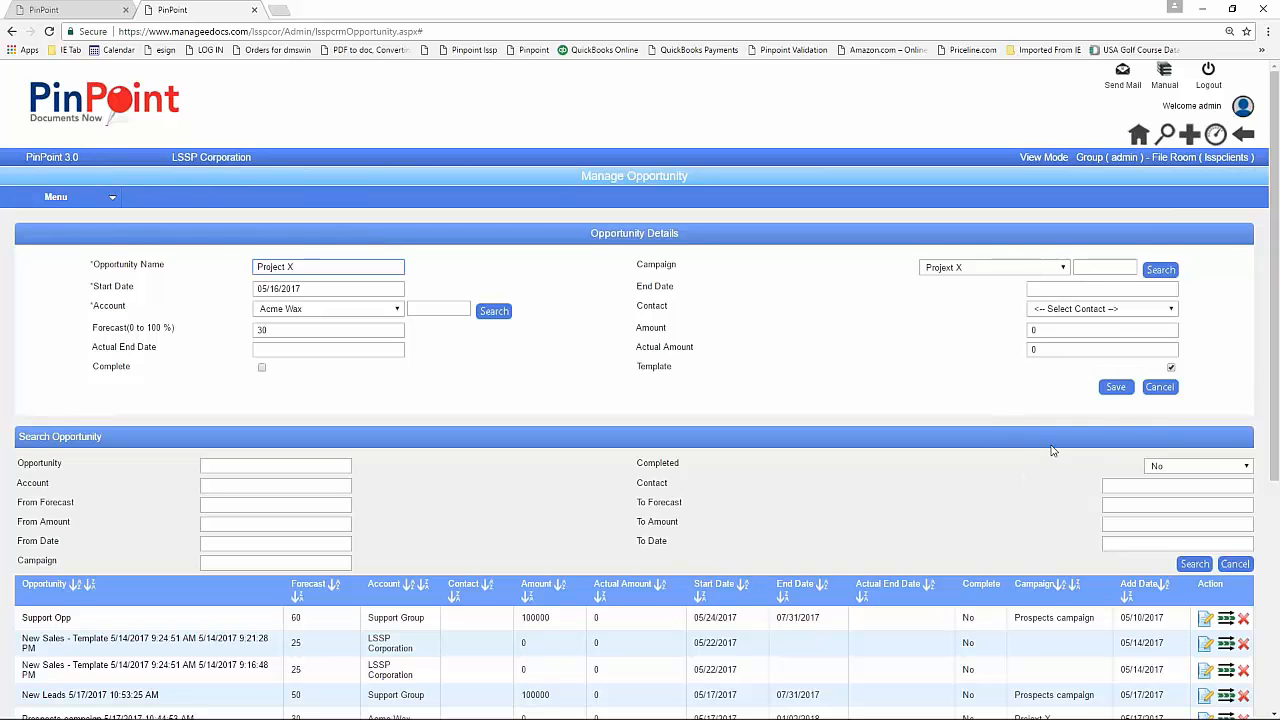
Mark step 20 of the Project X opportunity as not complete, save it and close the step details.
scroll(1051, 451, "down", 2)
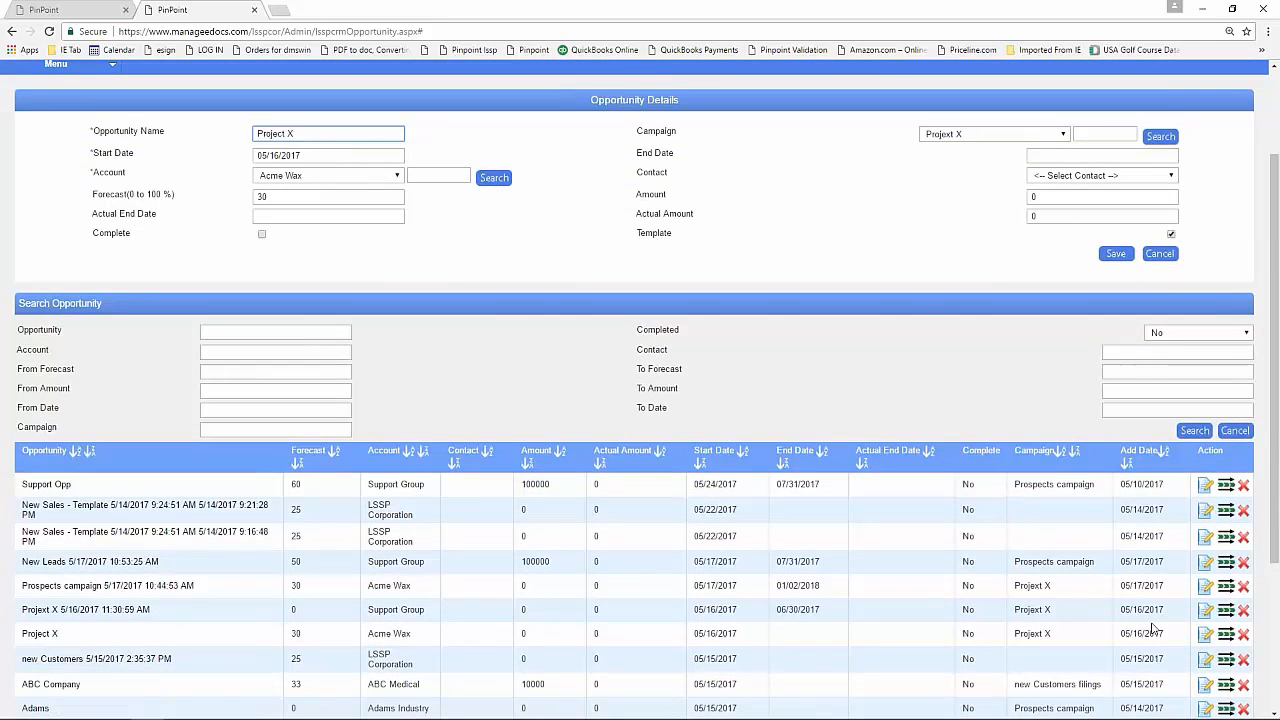
left_click(1226, 637)
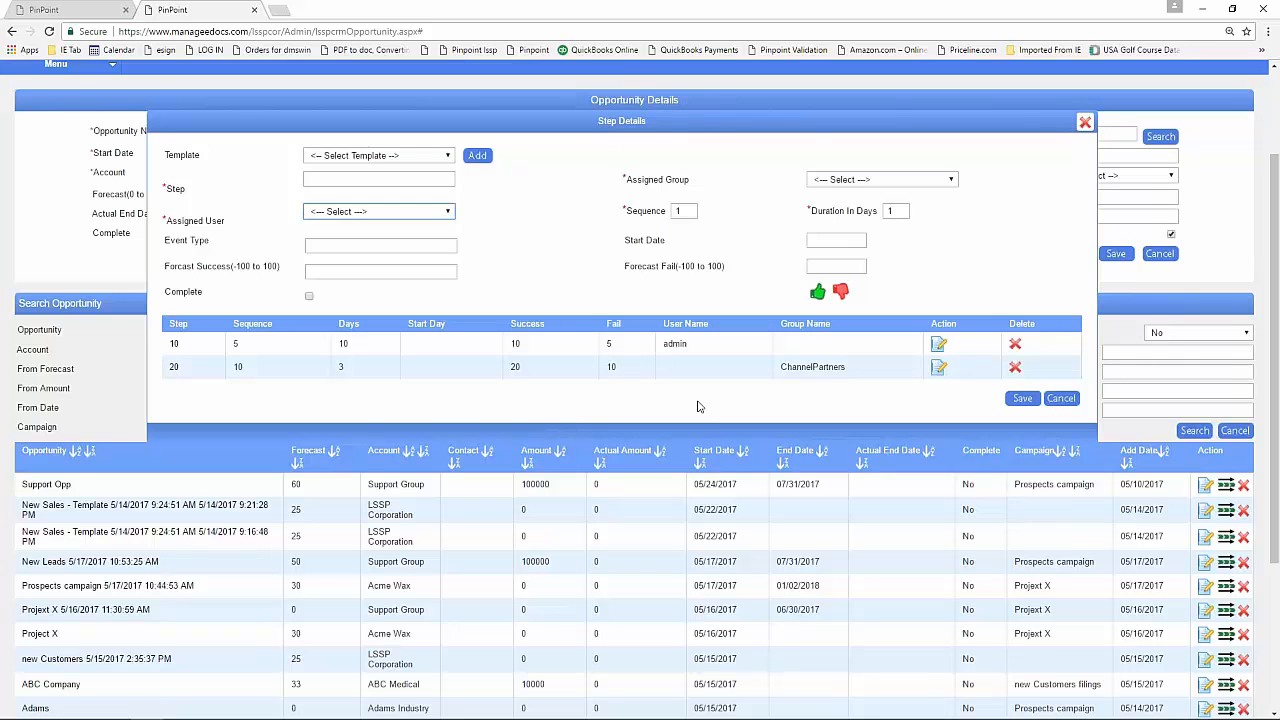
left_click(173, 368)
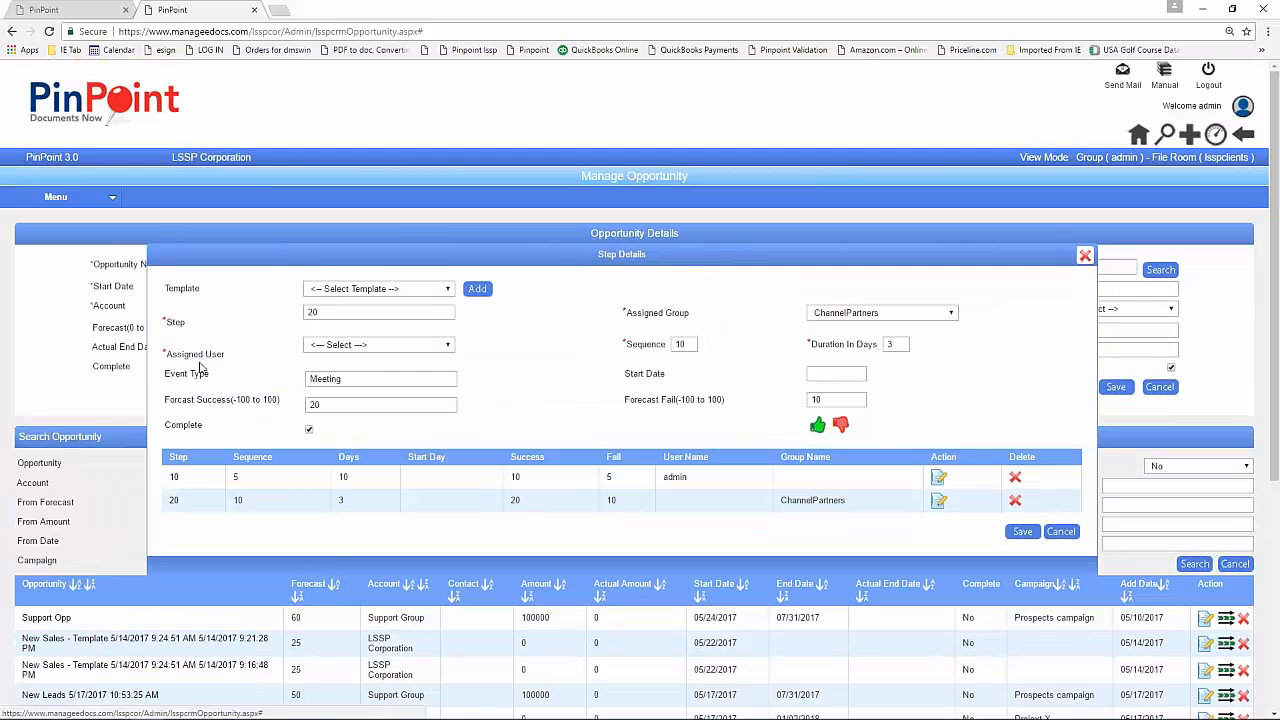
left_click(309, 431)
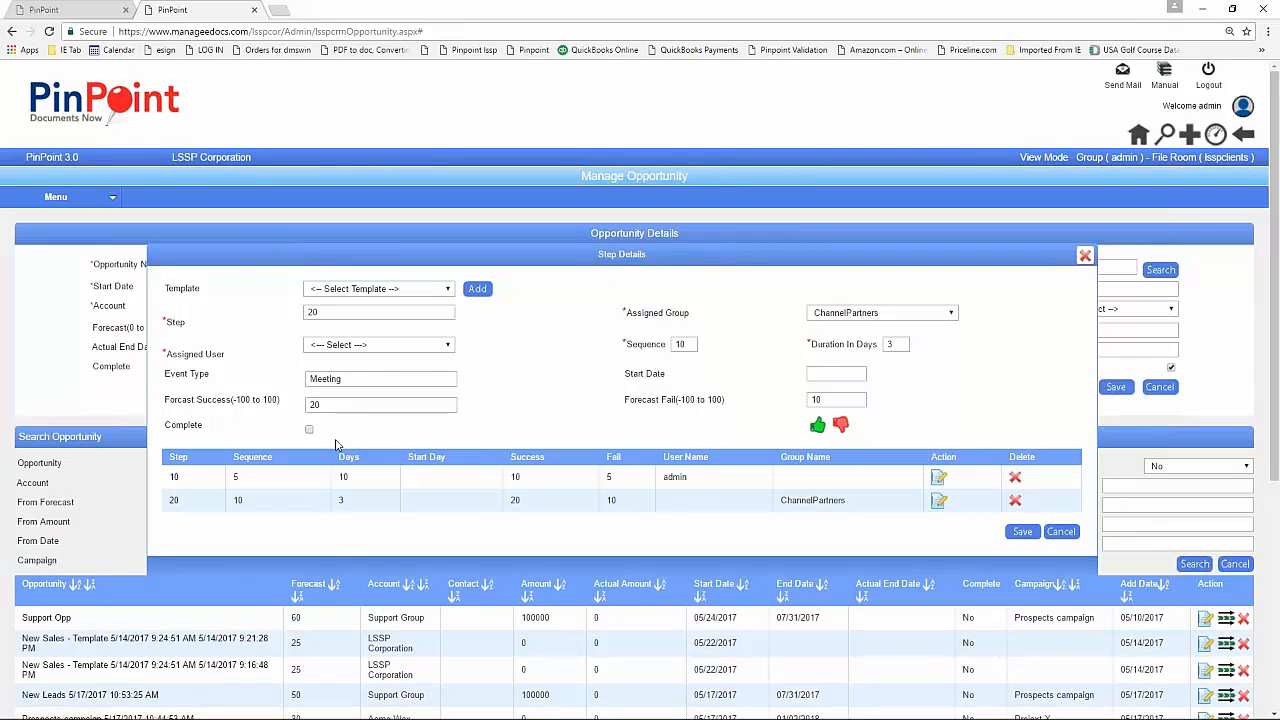
left_click(1018, 532)
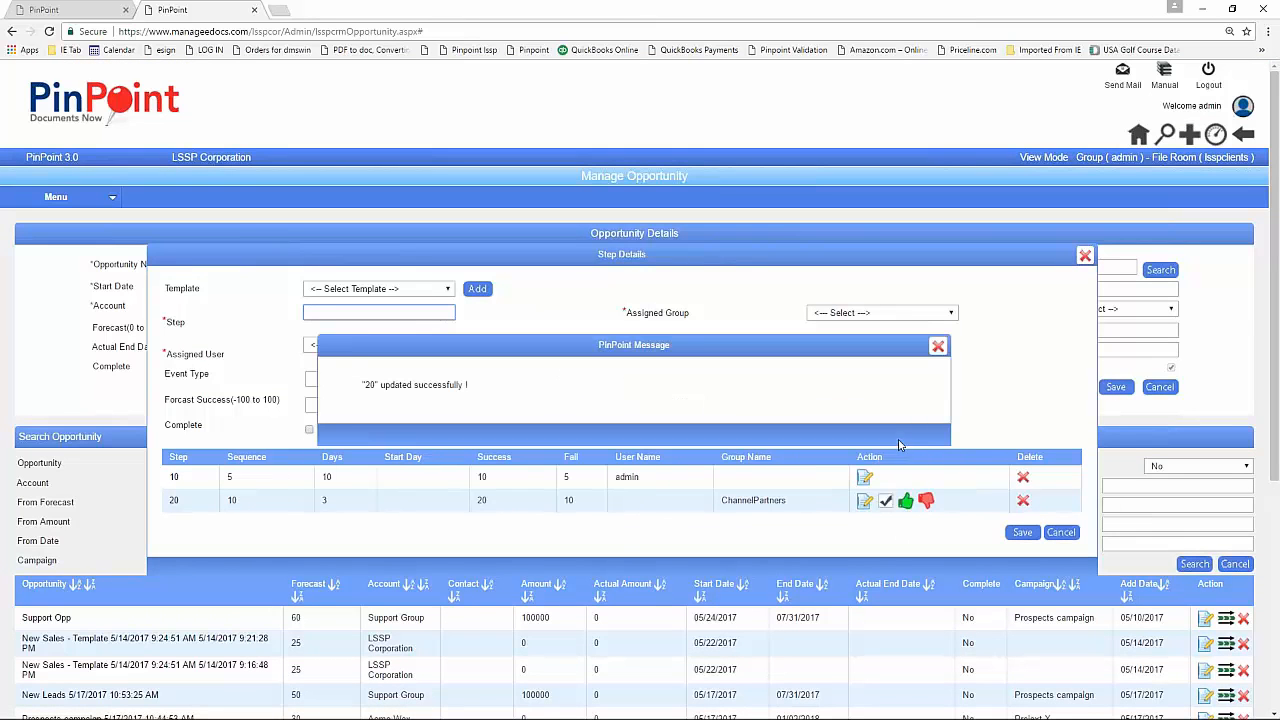
left_click(937, 348)
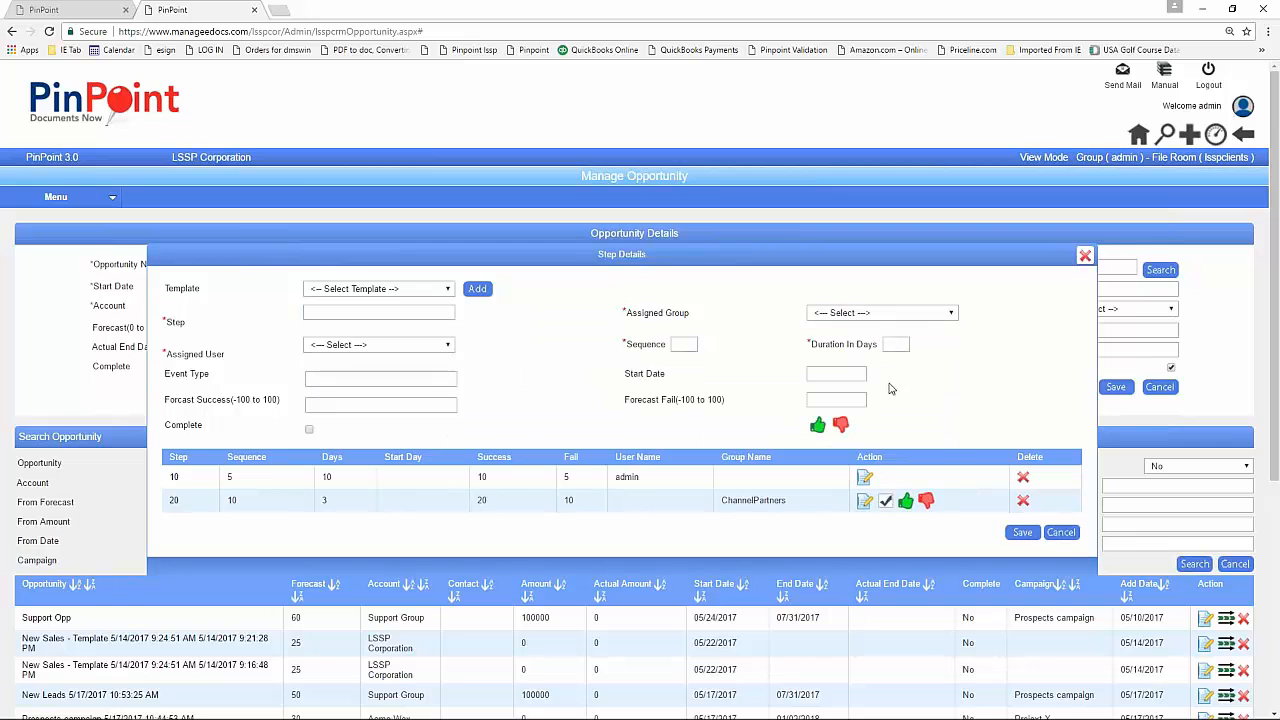
left_click(1020, 533)
left_click(938, 341)
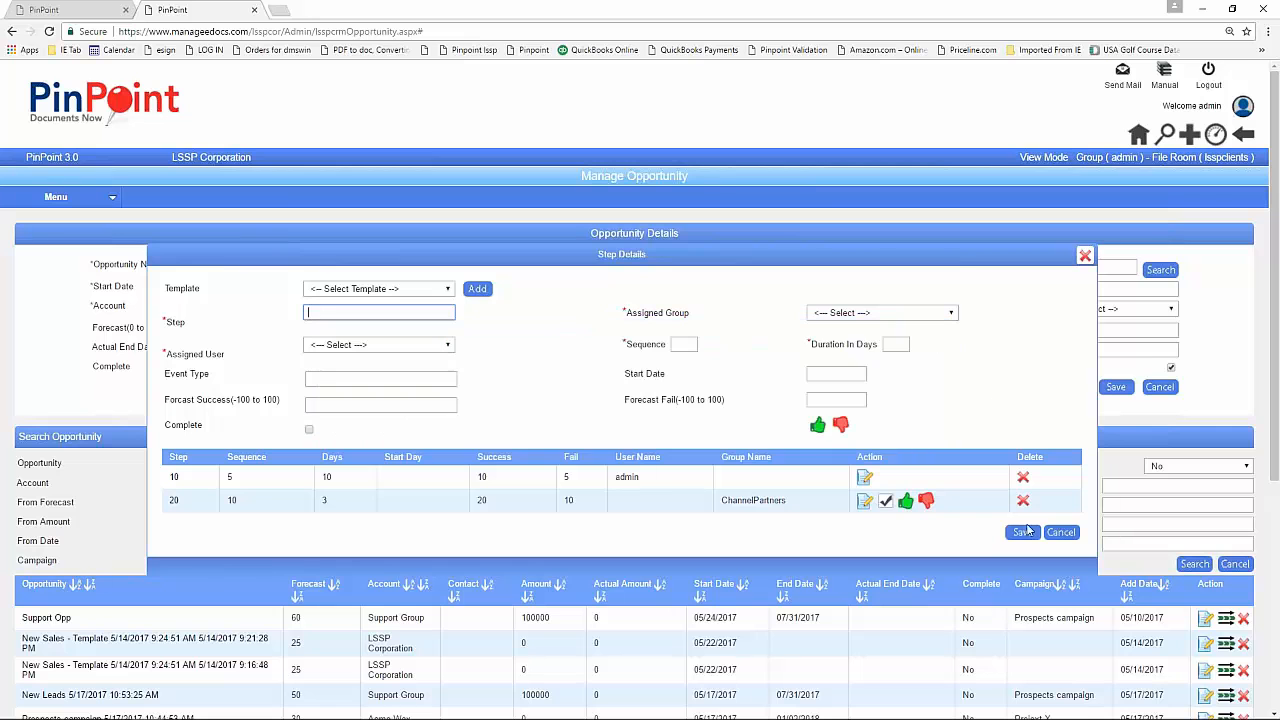
left_click(1062, 533)
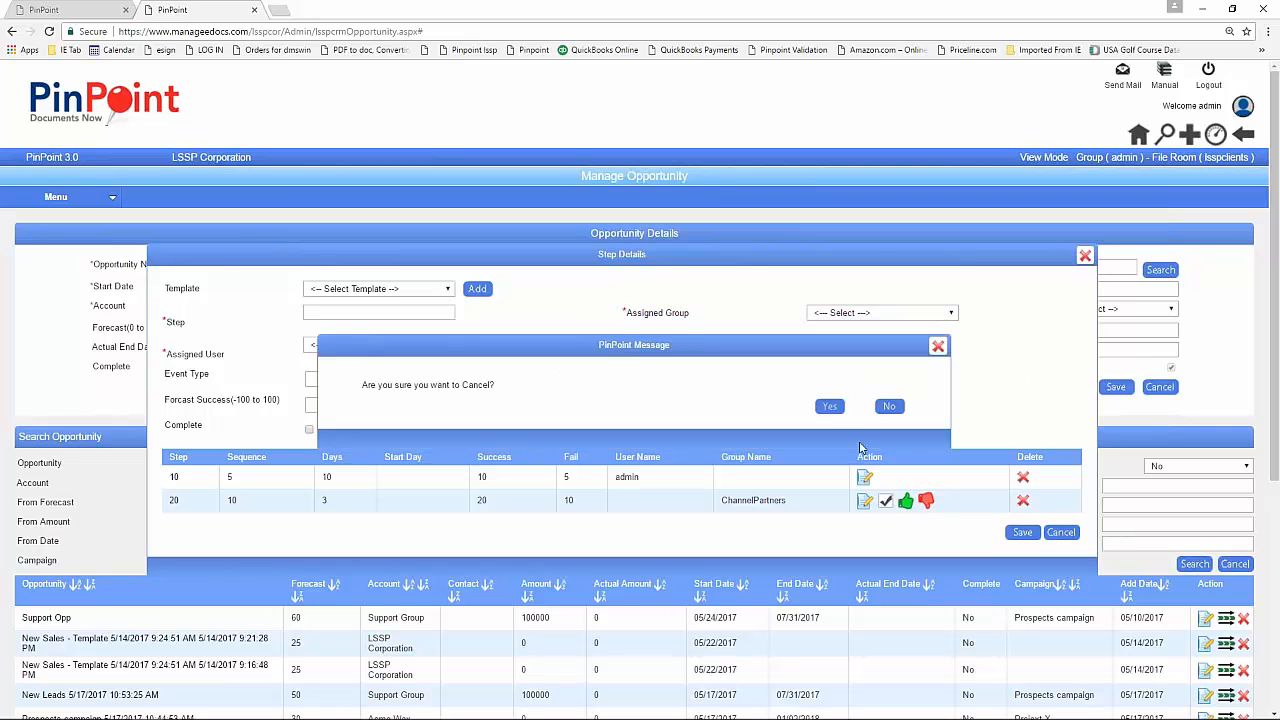
left_click(829, 406)
left_click(1085, 256)
Look over the opportunity list, then go to the CRM contacts page.
scroll(393, 466, "down", 1)
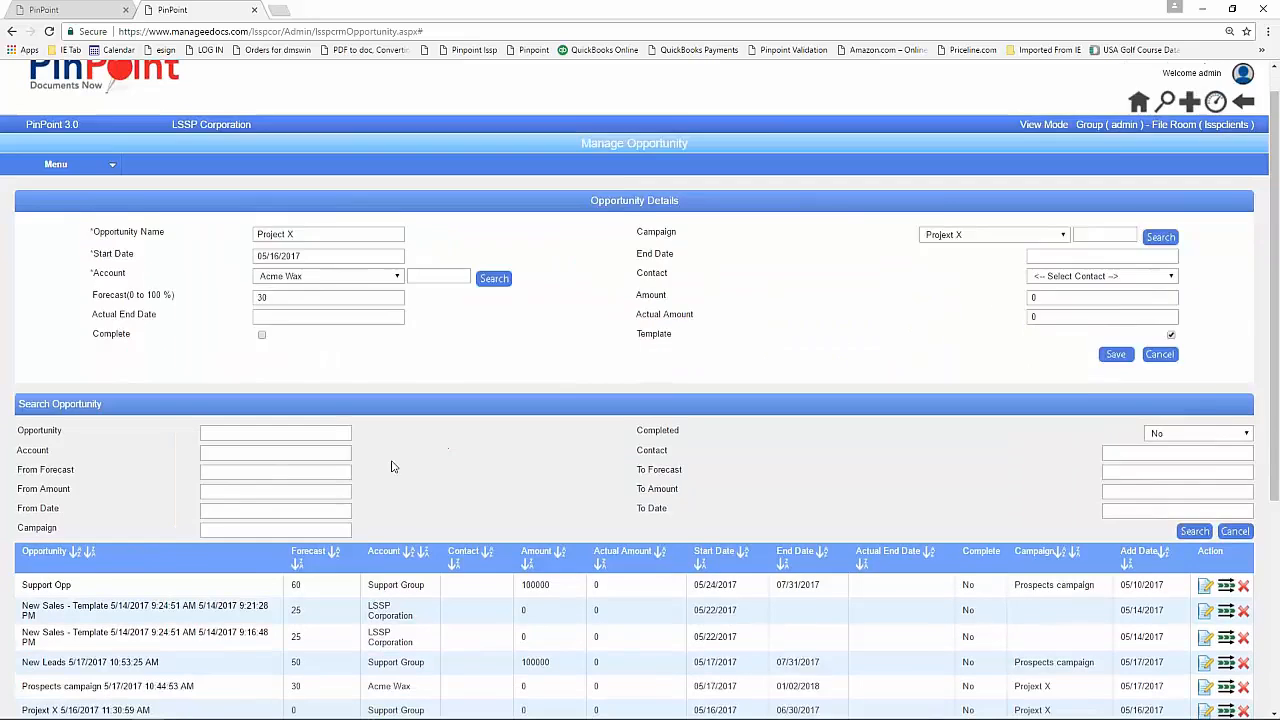
scroll(393, 466, "down", 1)
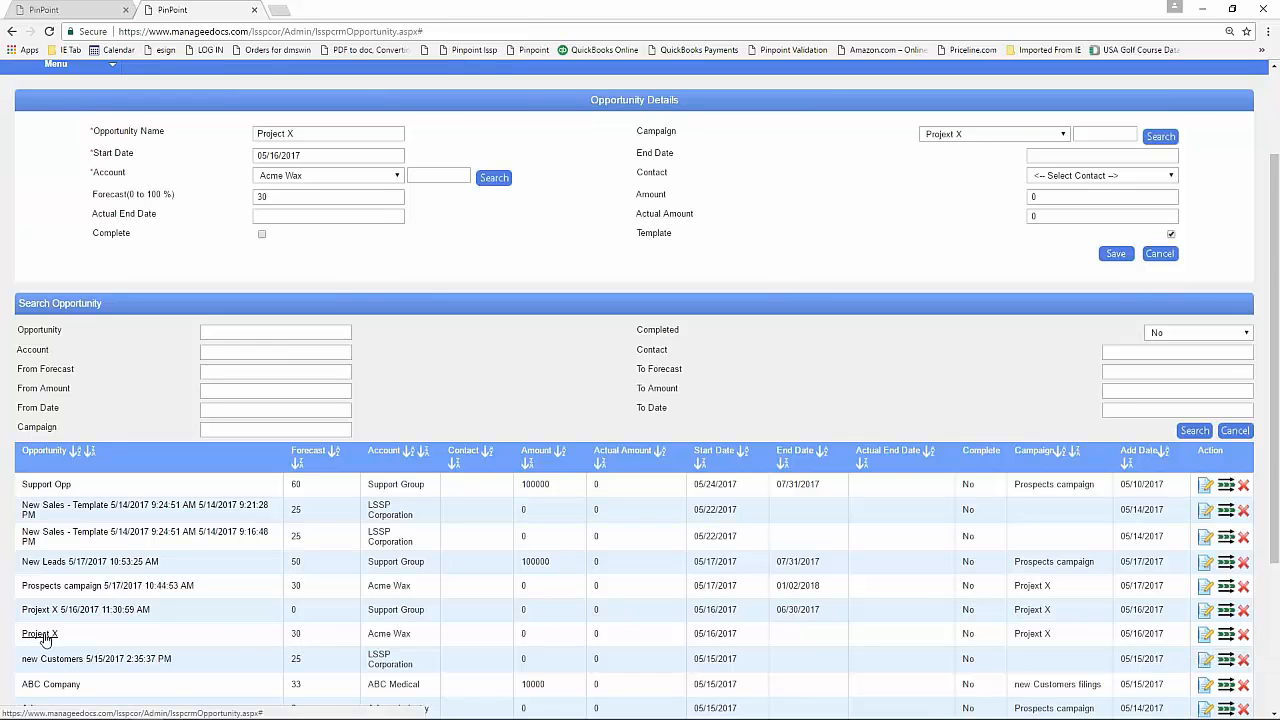
scroll(517, 557, "up", 2)
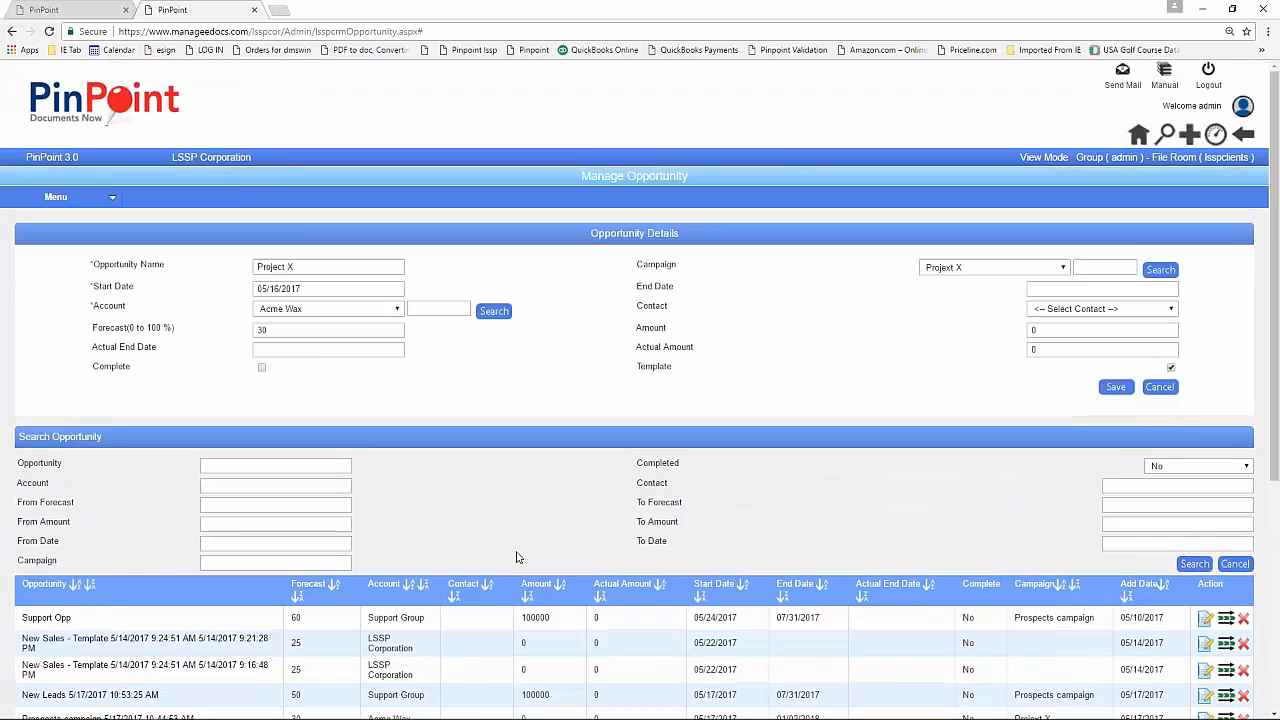
left_click(54, 201)
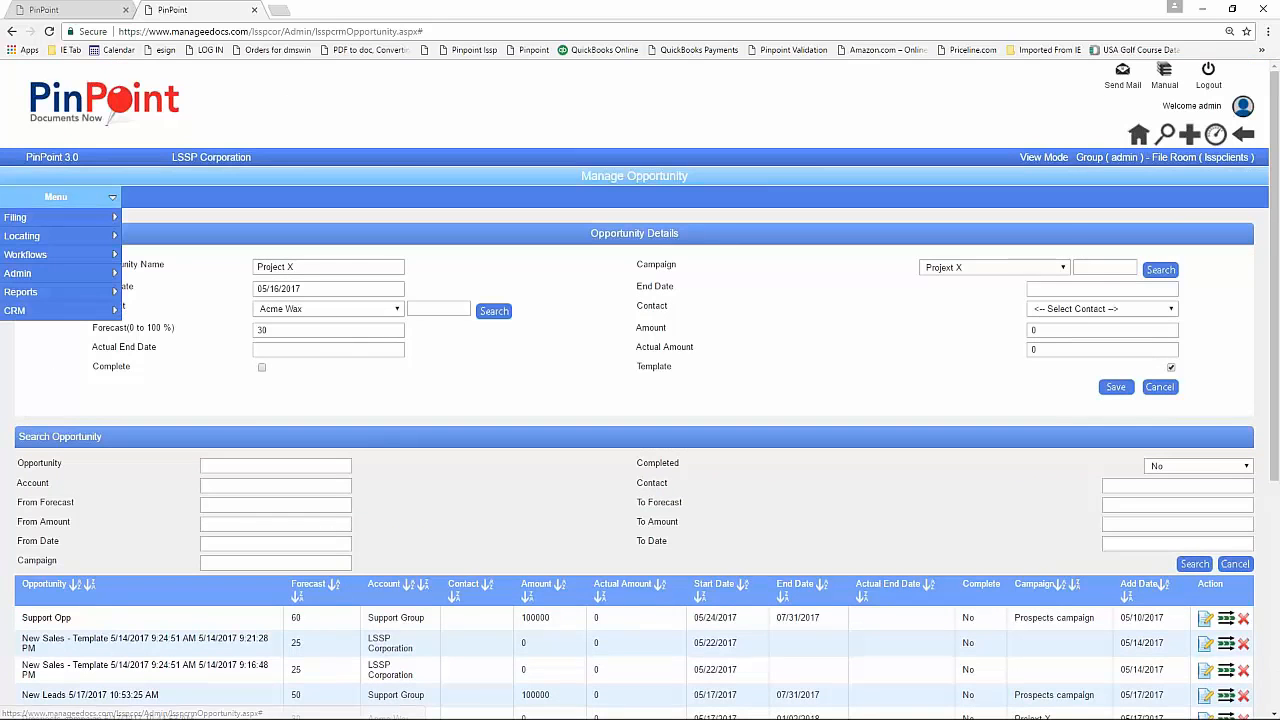
mouse_move(38, 312)
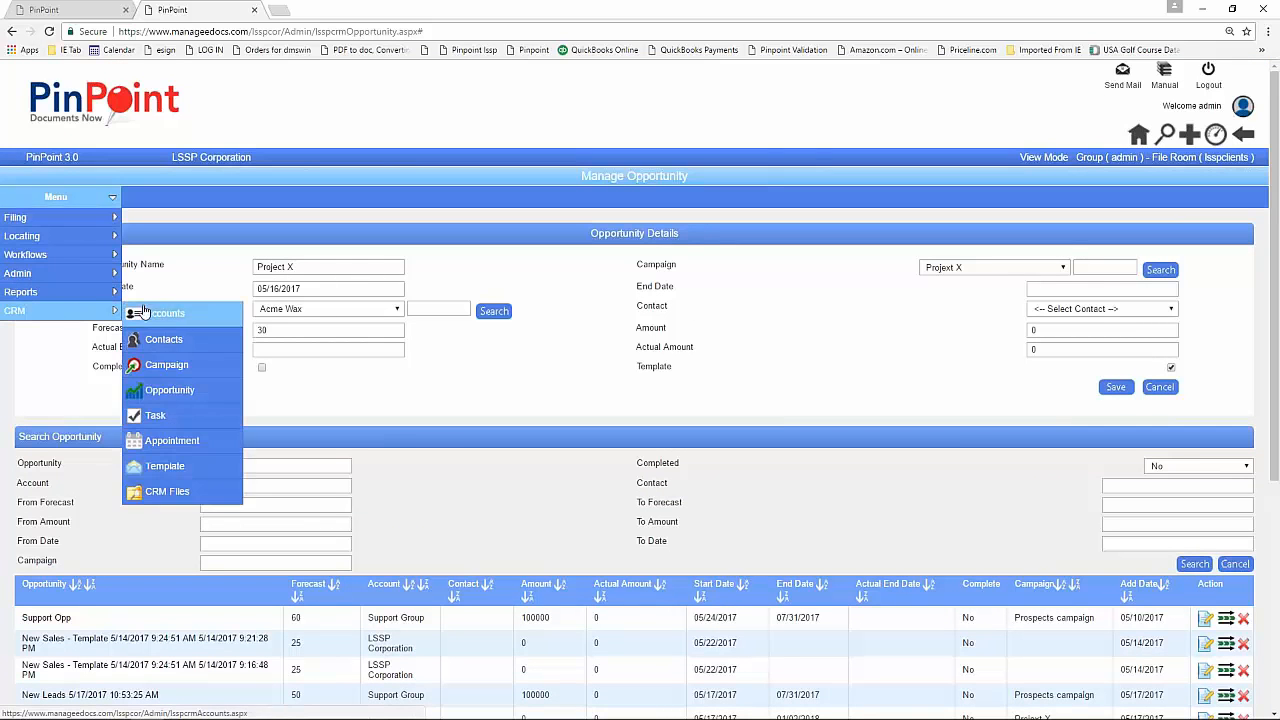
left_click(186, 341)
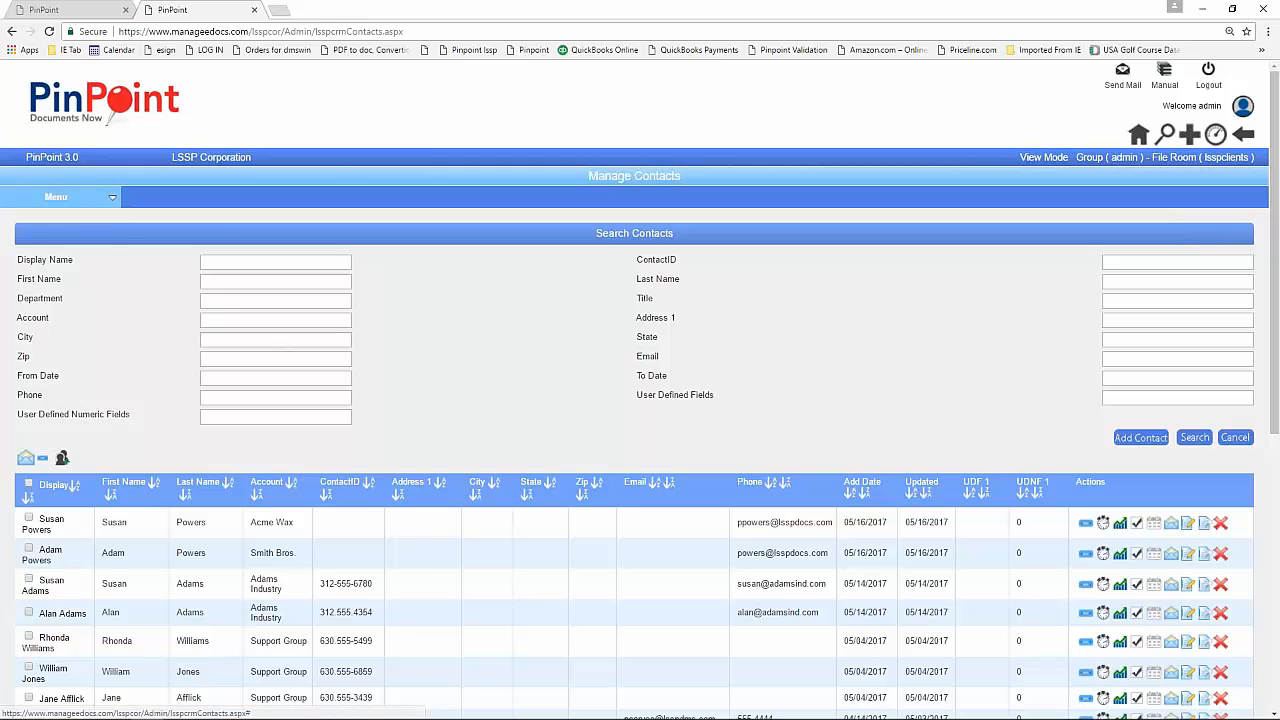
Go to the CRM campaigns page and look over the campaign form and list.
mouse_move(97, 200)
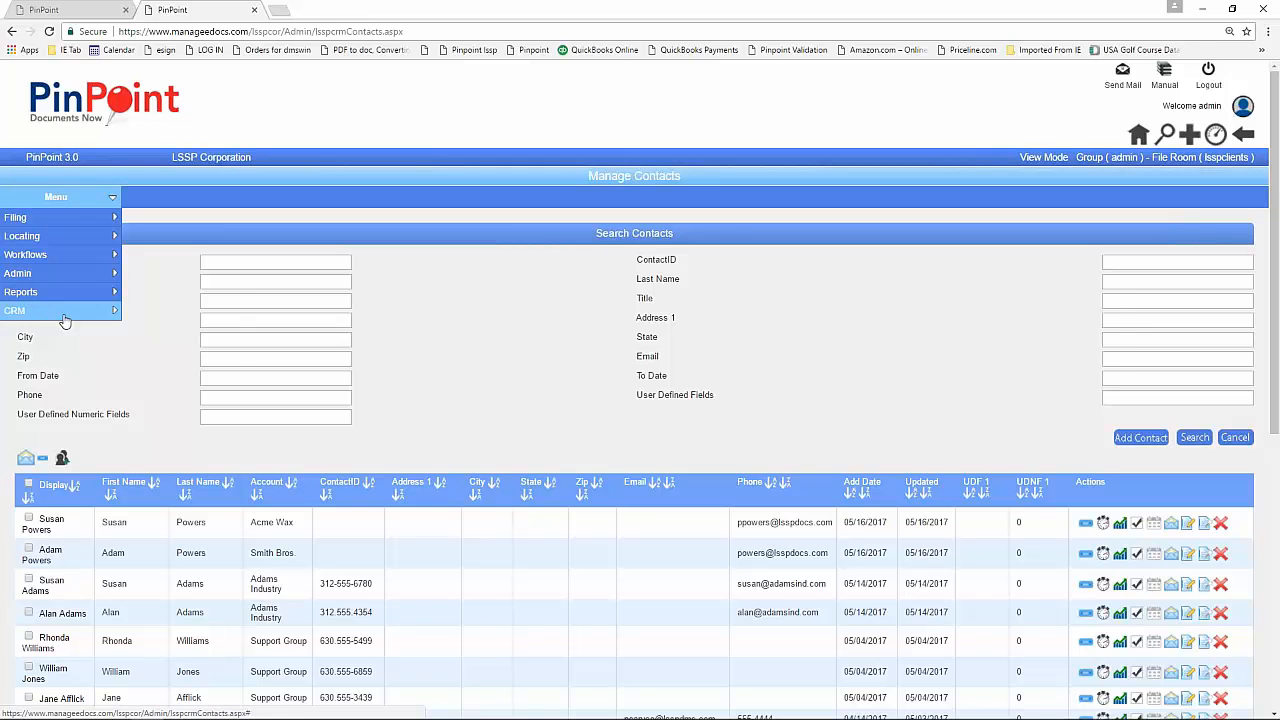
mouse_move(65, 318)
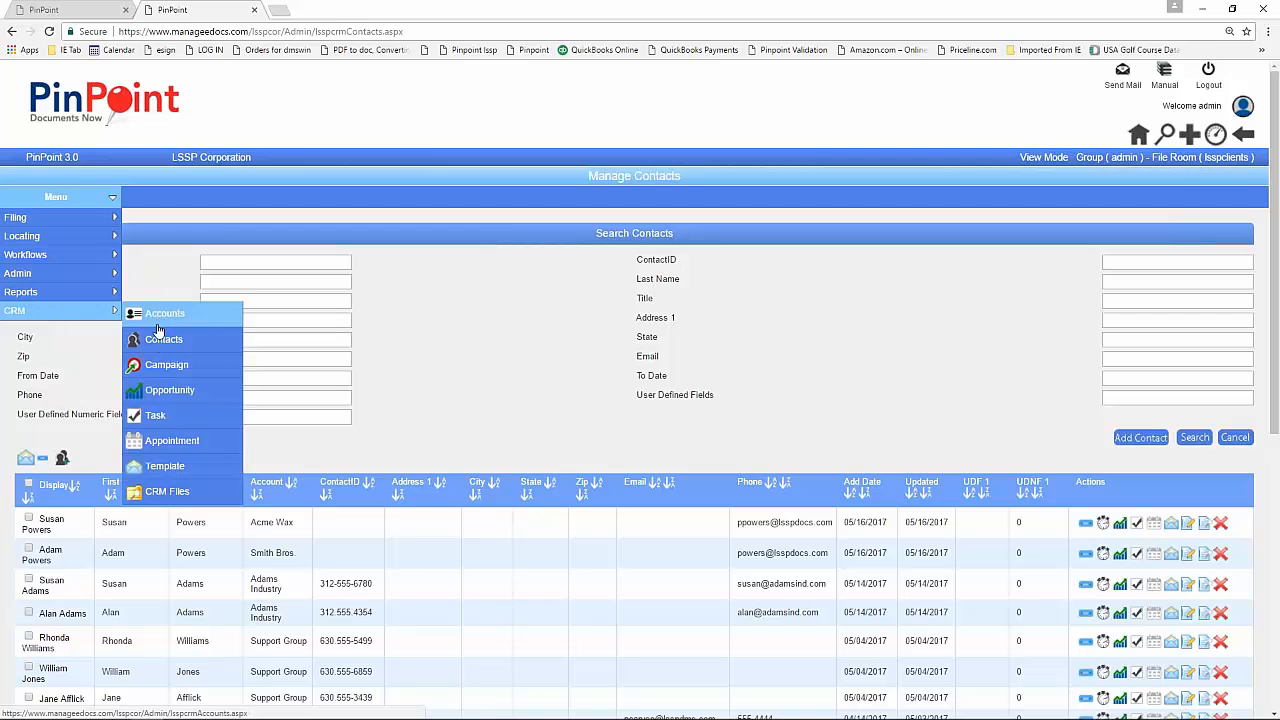
left_click(157, 367)
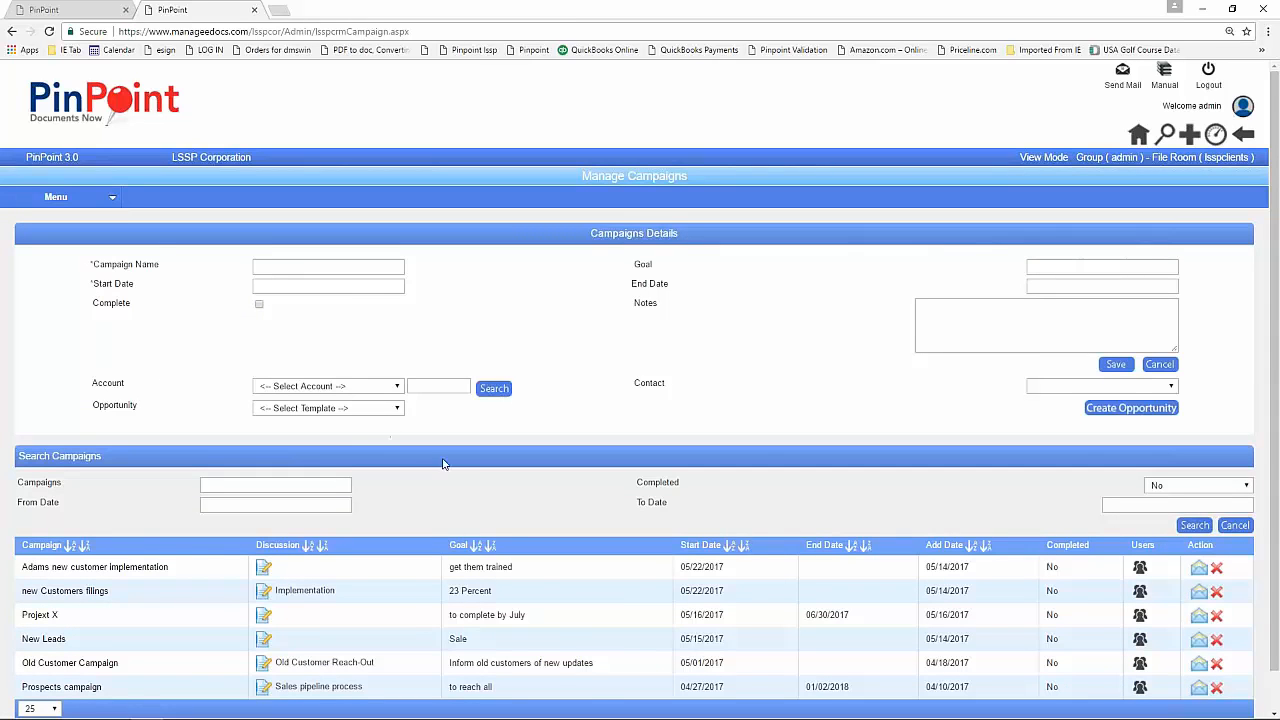
scroll(445, 463, "down", 1)
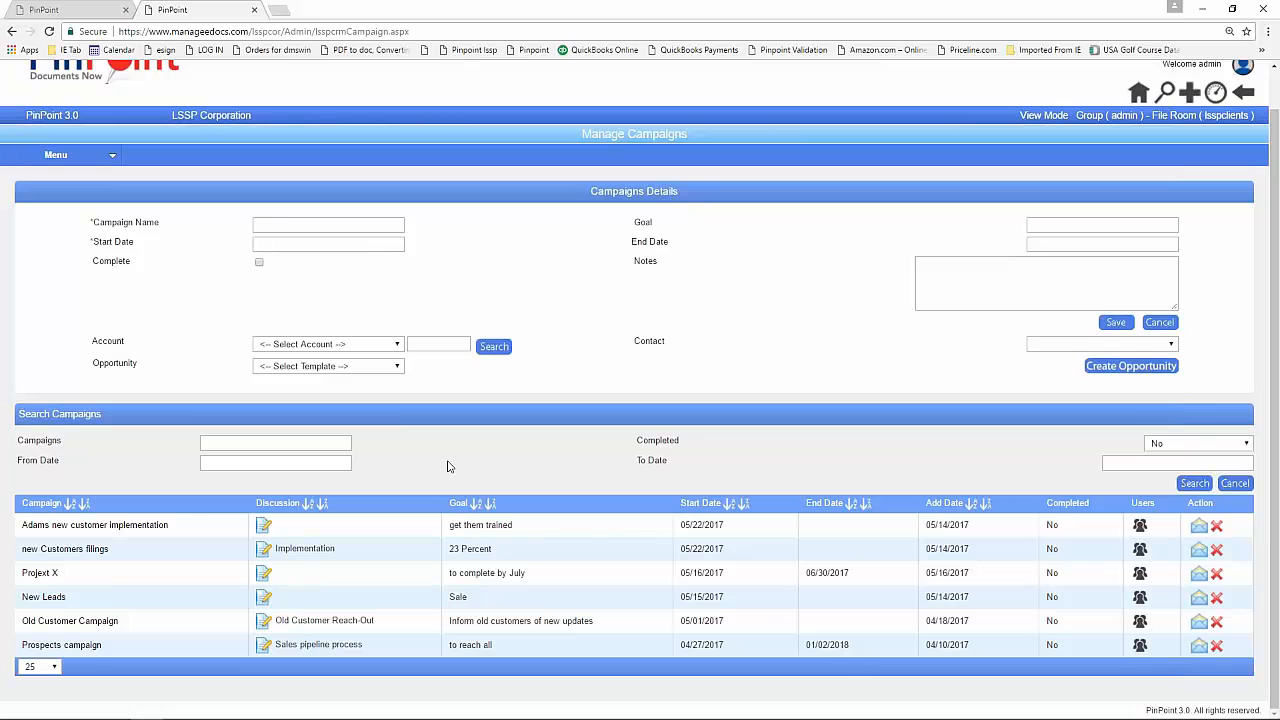
scroll(452, 460, "up", 1)
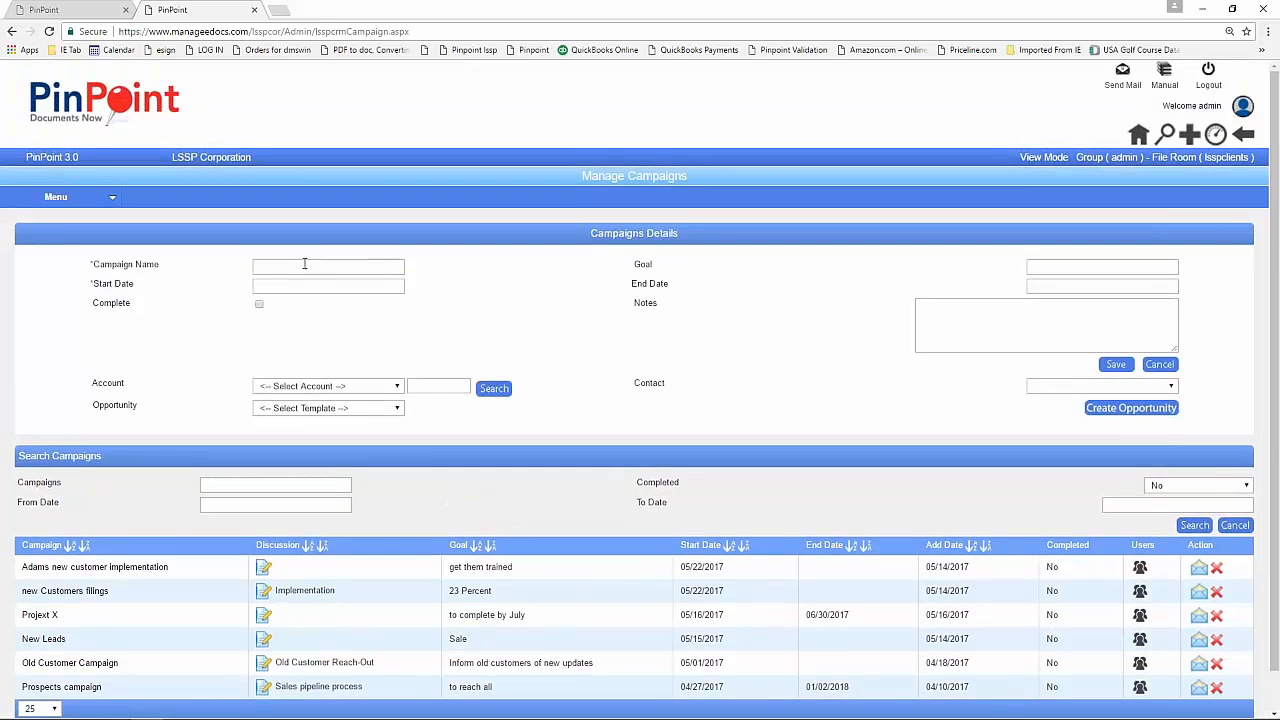
Name the new campaign with the contact's full name followed by "Sales" and set its start date to 05/18/2017.
left_click(316, 264)
type("Susan Powers Sales")
left_click(341, 289)
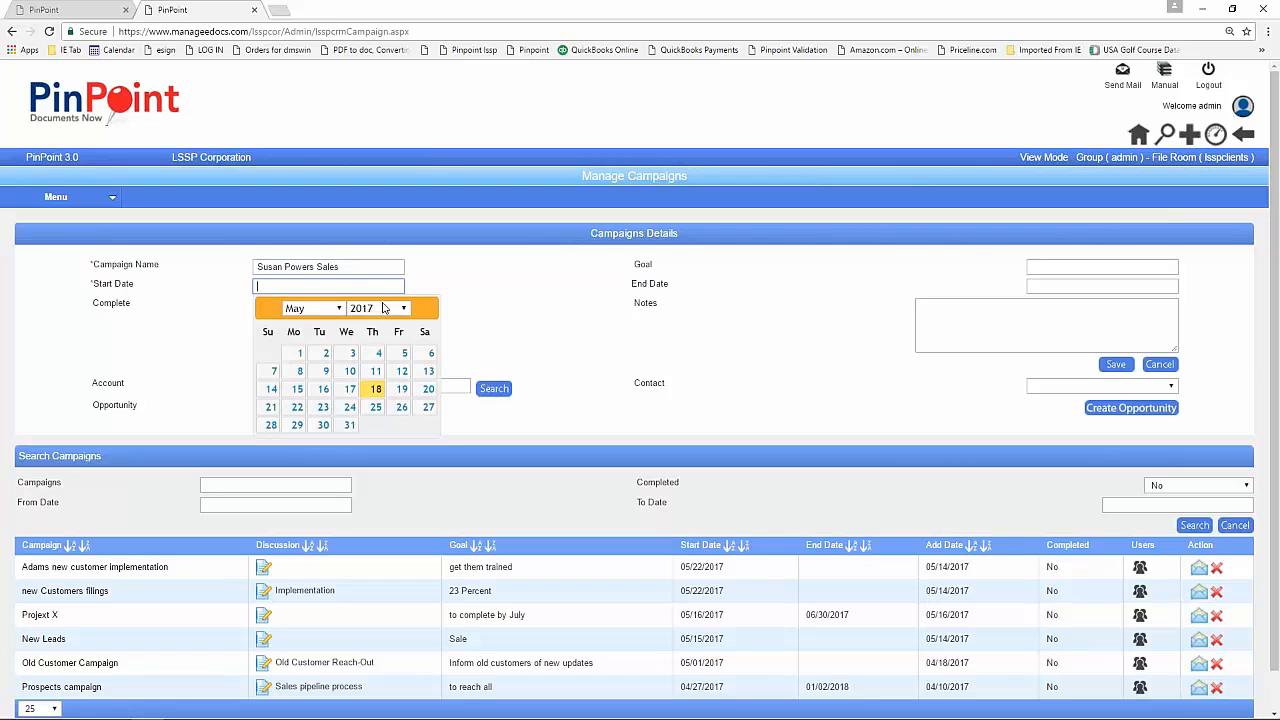
left_click(372, 387)
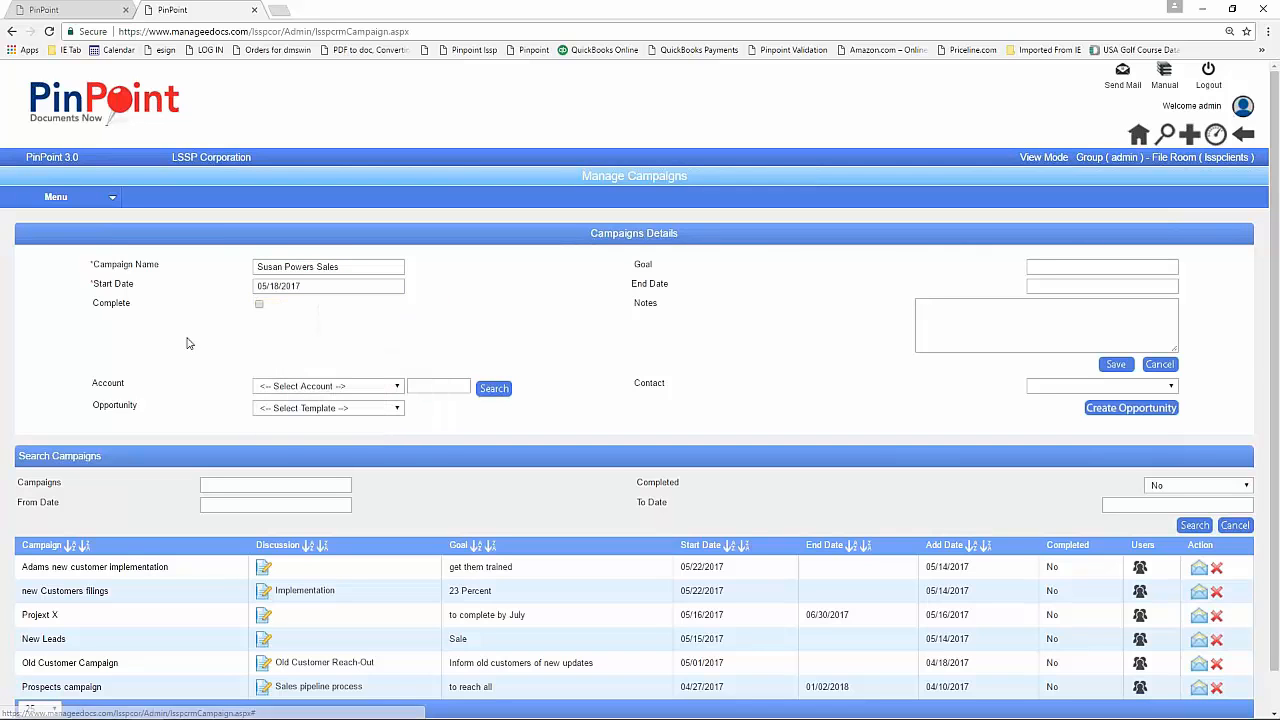
Assign the Acme Wax account, its contact and the Project X template to the campaign, and create the campaign with its opportunity.
left_click(392, 390)
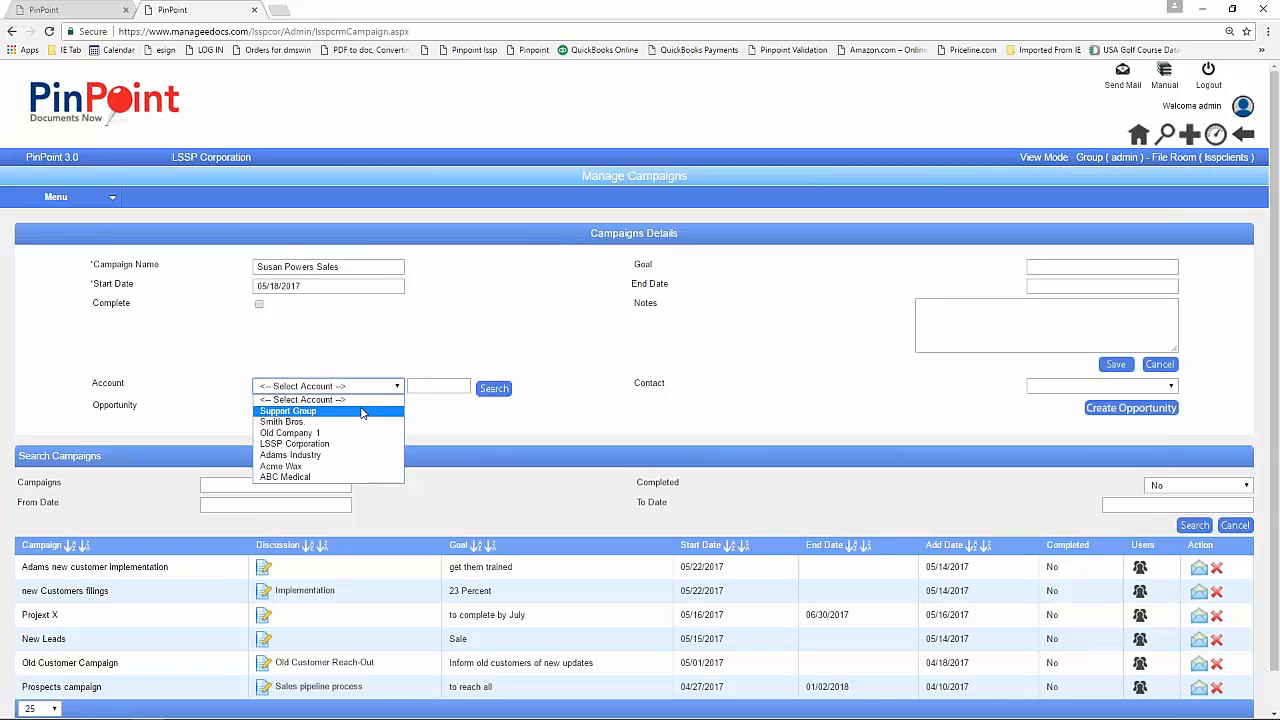
left_click(290, 466)
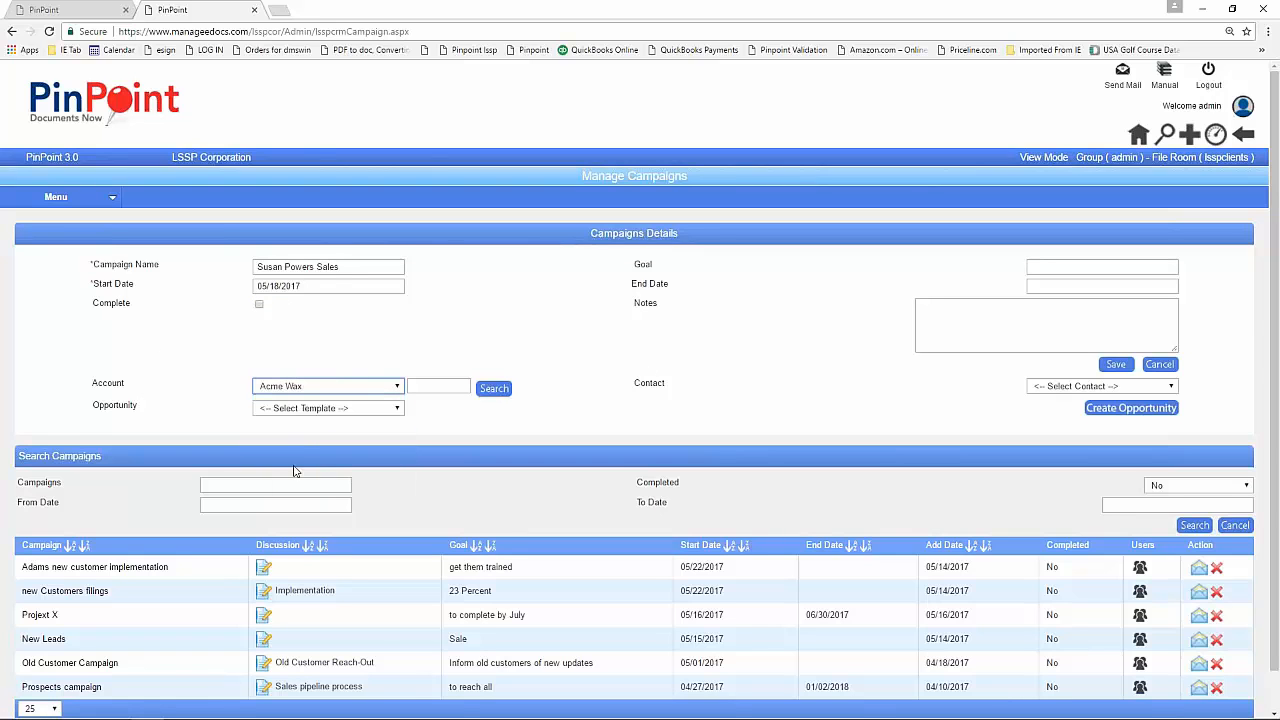
left_click(1170, 391)
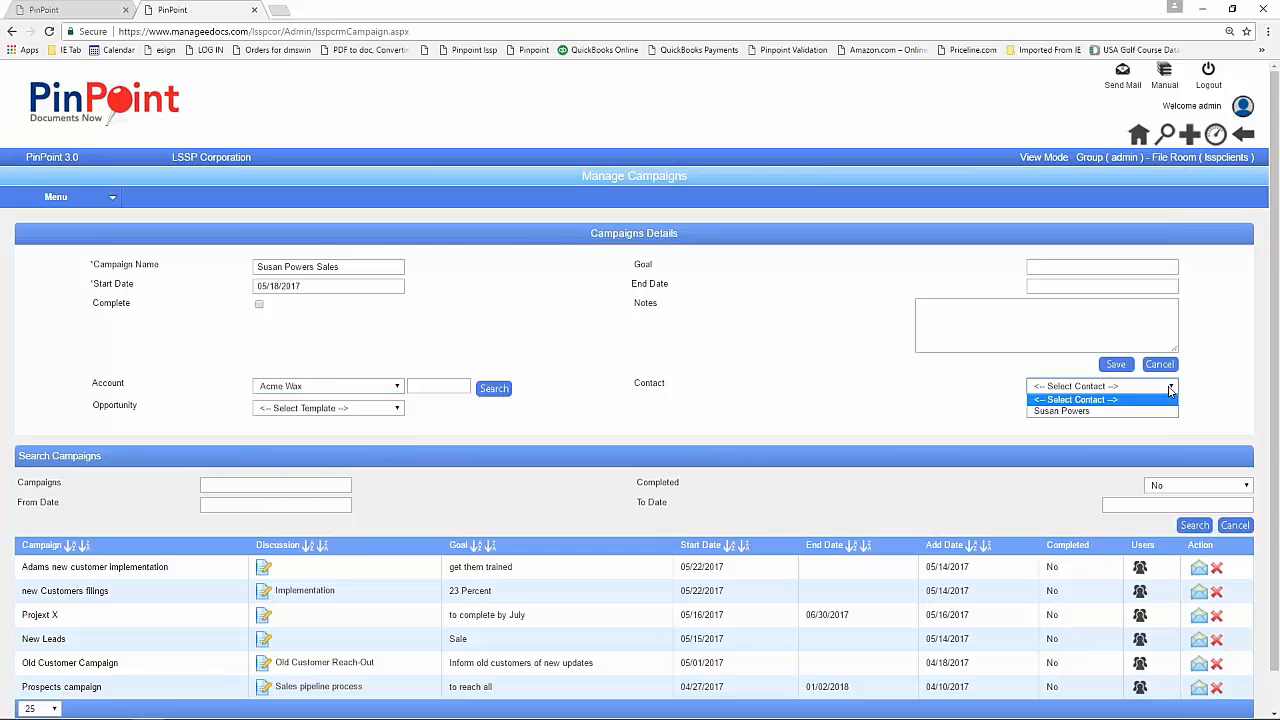
left_click(1063, 412)
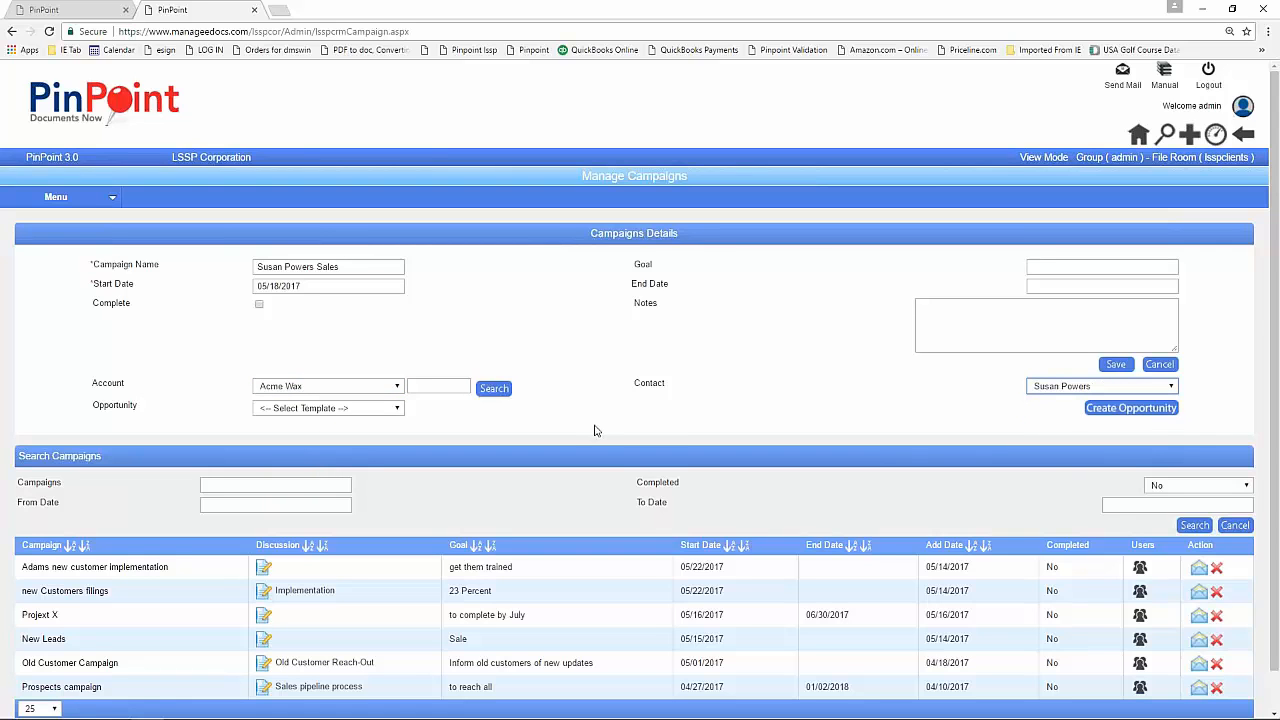
left_click(397, 410)
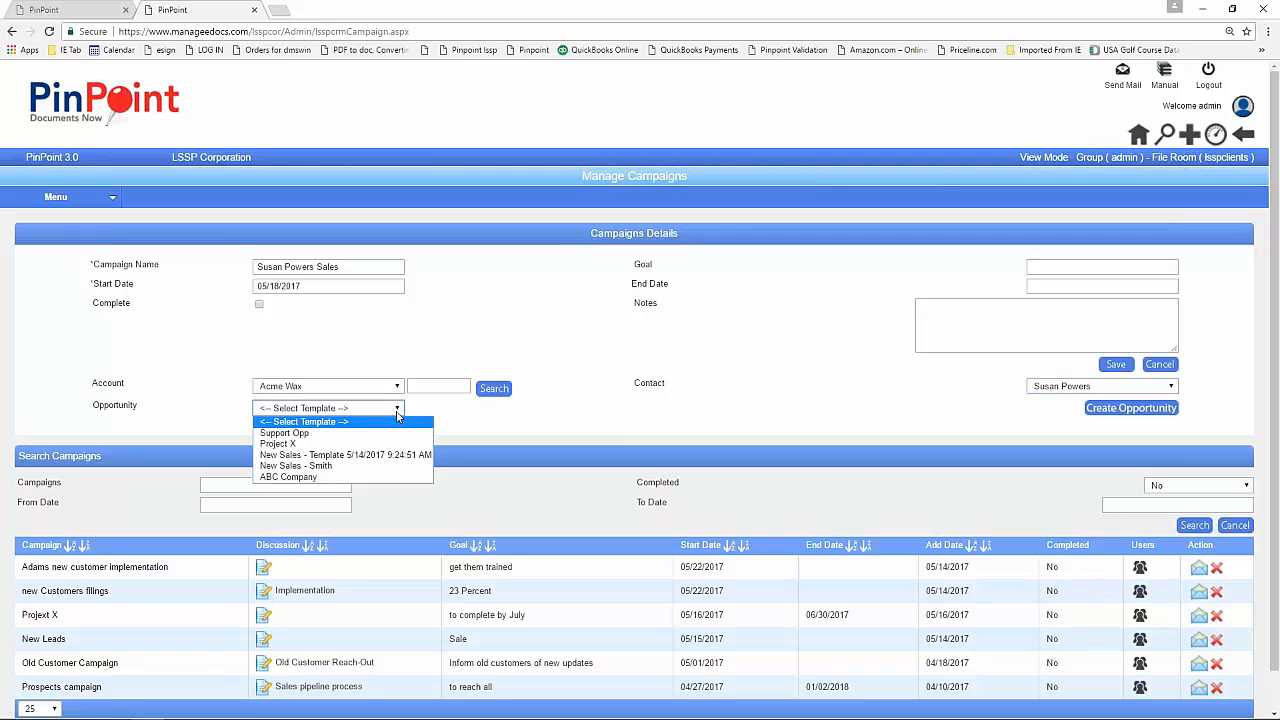
left_click(338, 443)
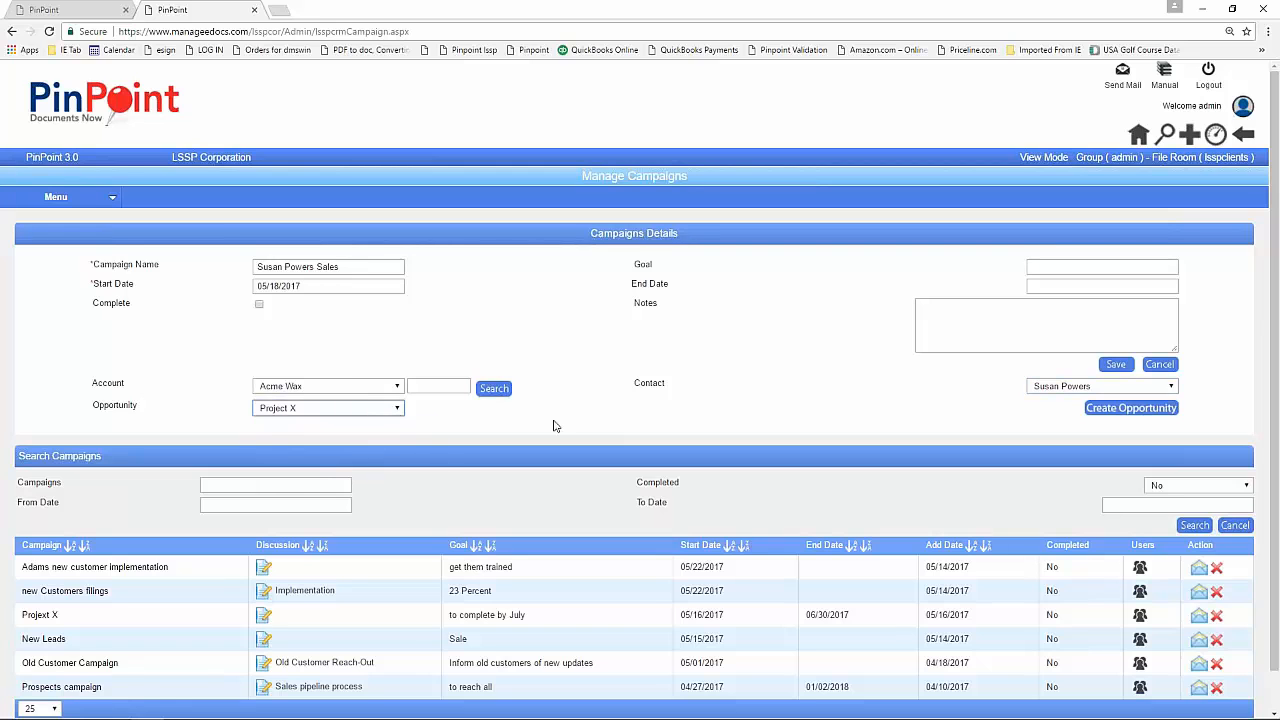
left_click(1158, 410)
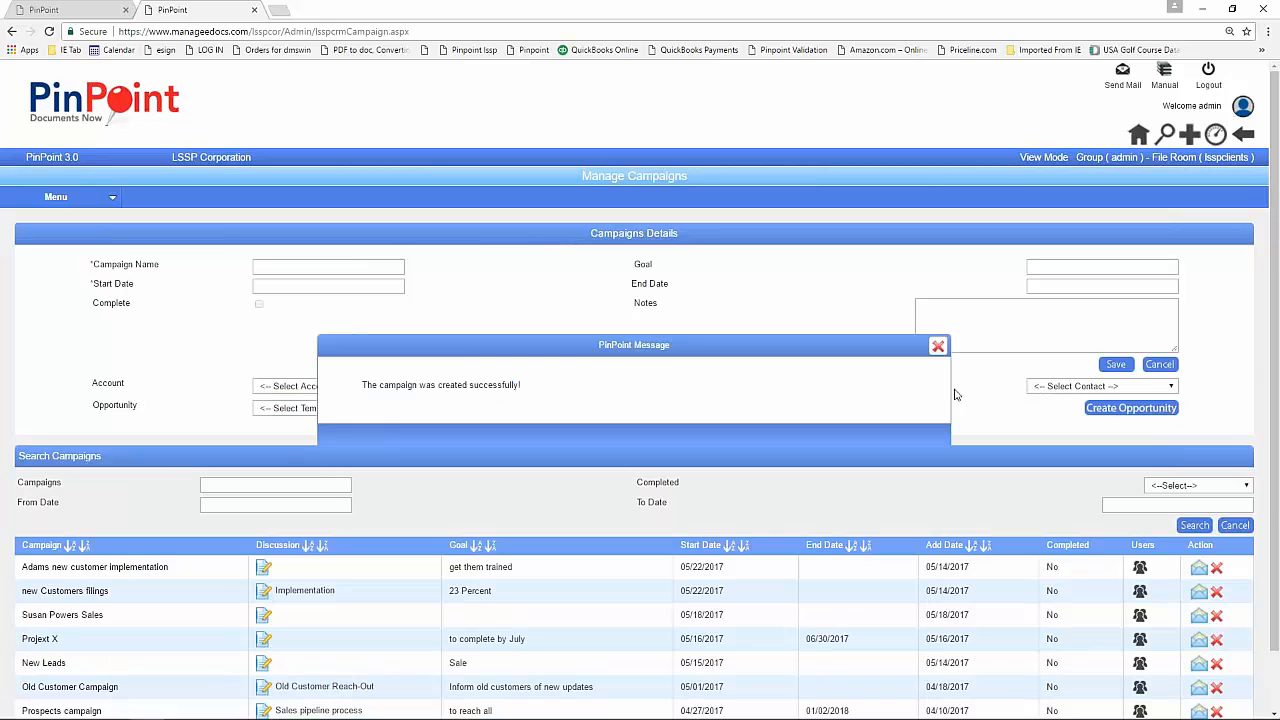
left_click(937, 346)
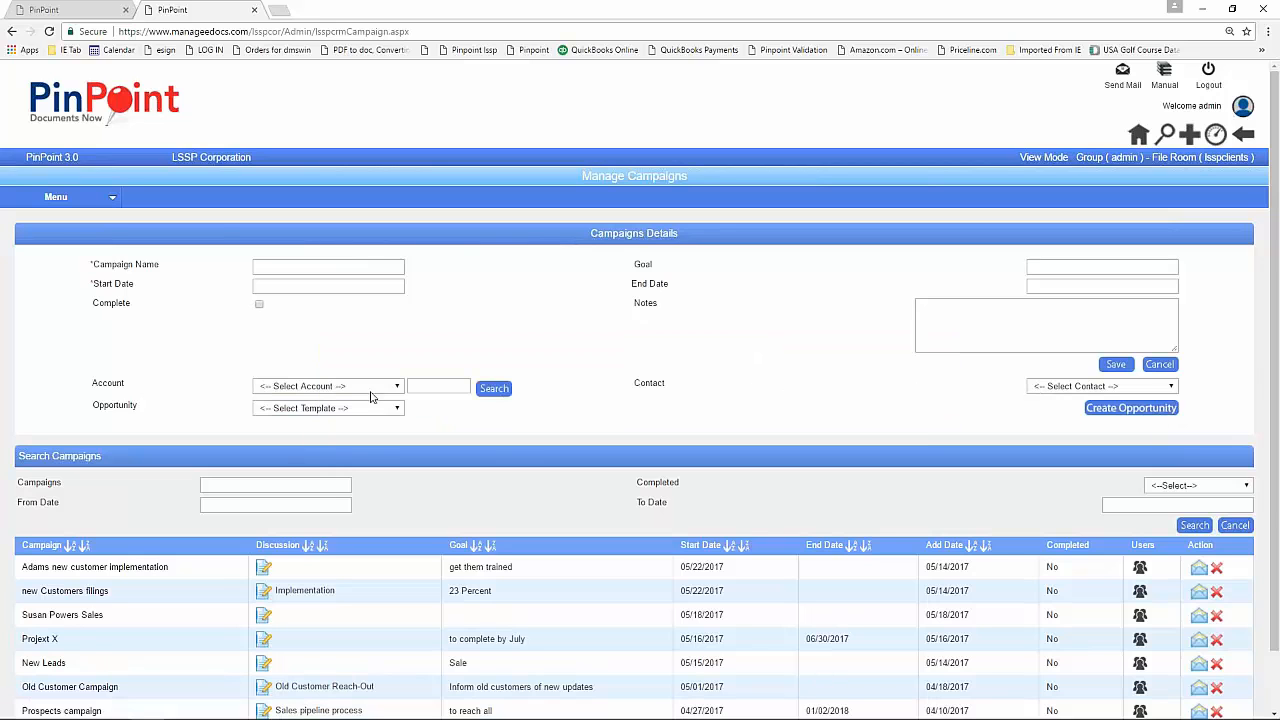
Go to the contacts page, review the steps of the Acme Wax contact's opportunity, and close the opportunity window.
left_click(55, 200)
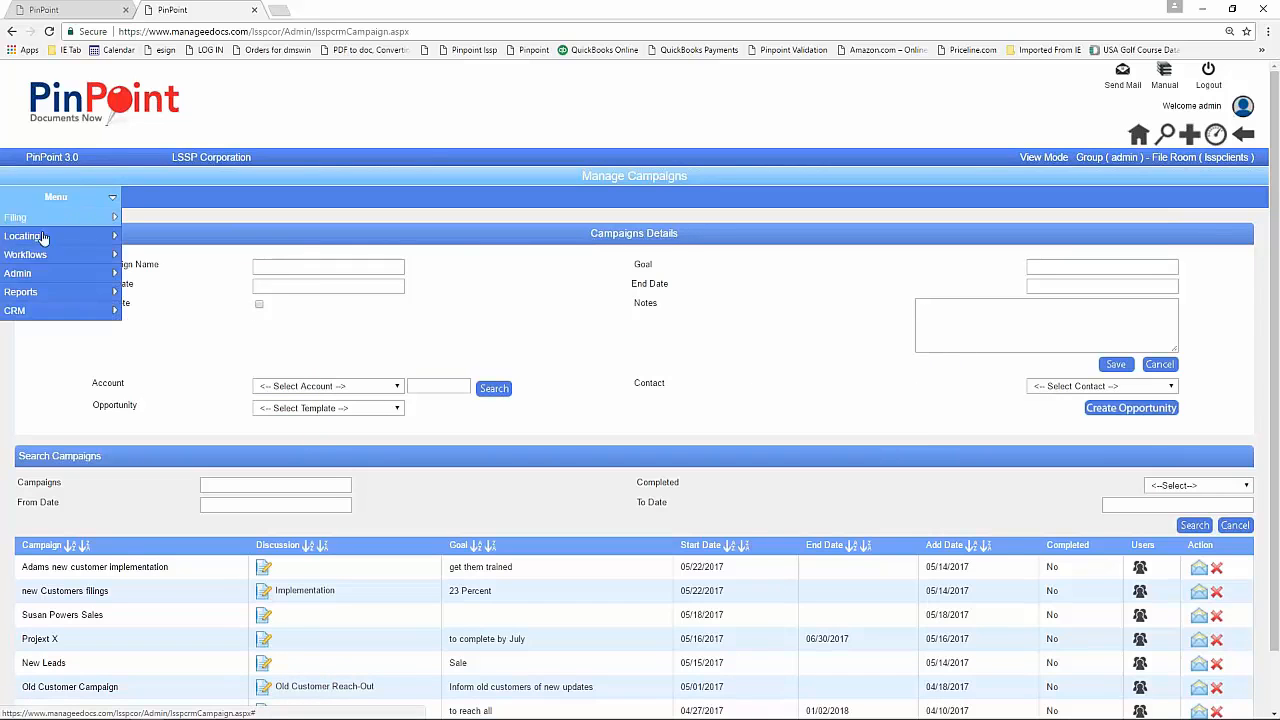
mouse_move(31, 319)
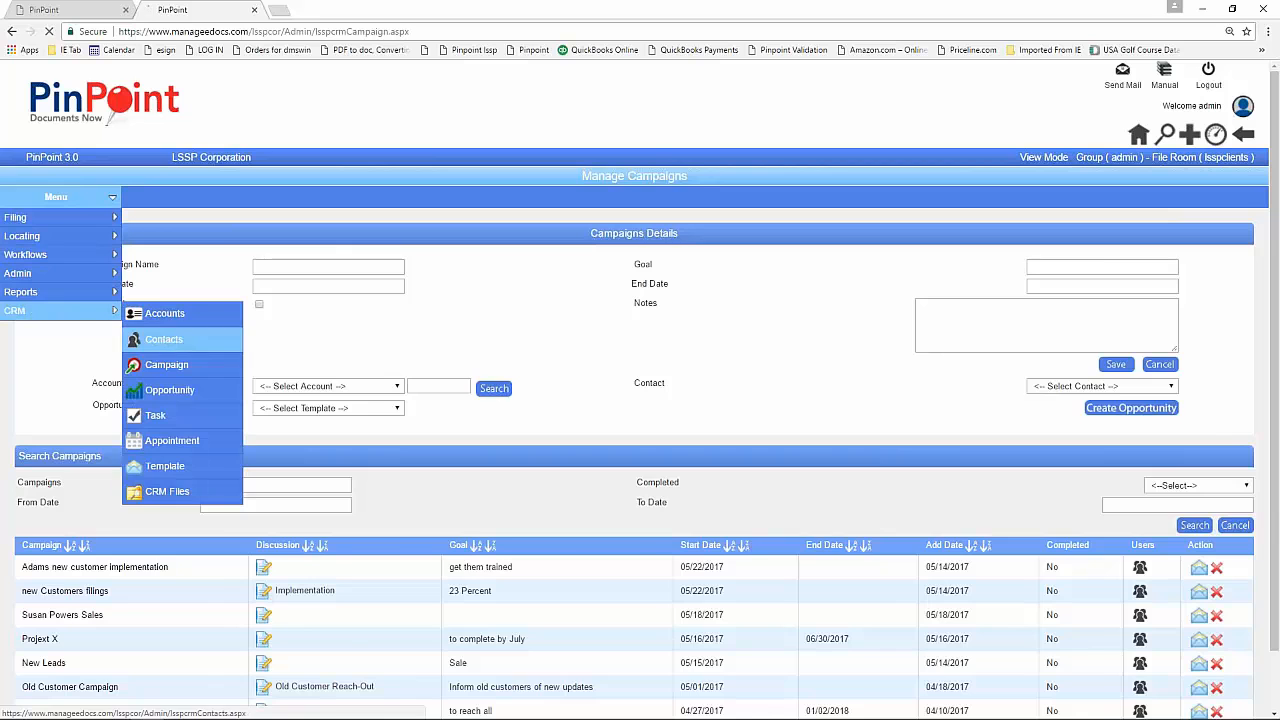
left_click(165, 340)
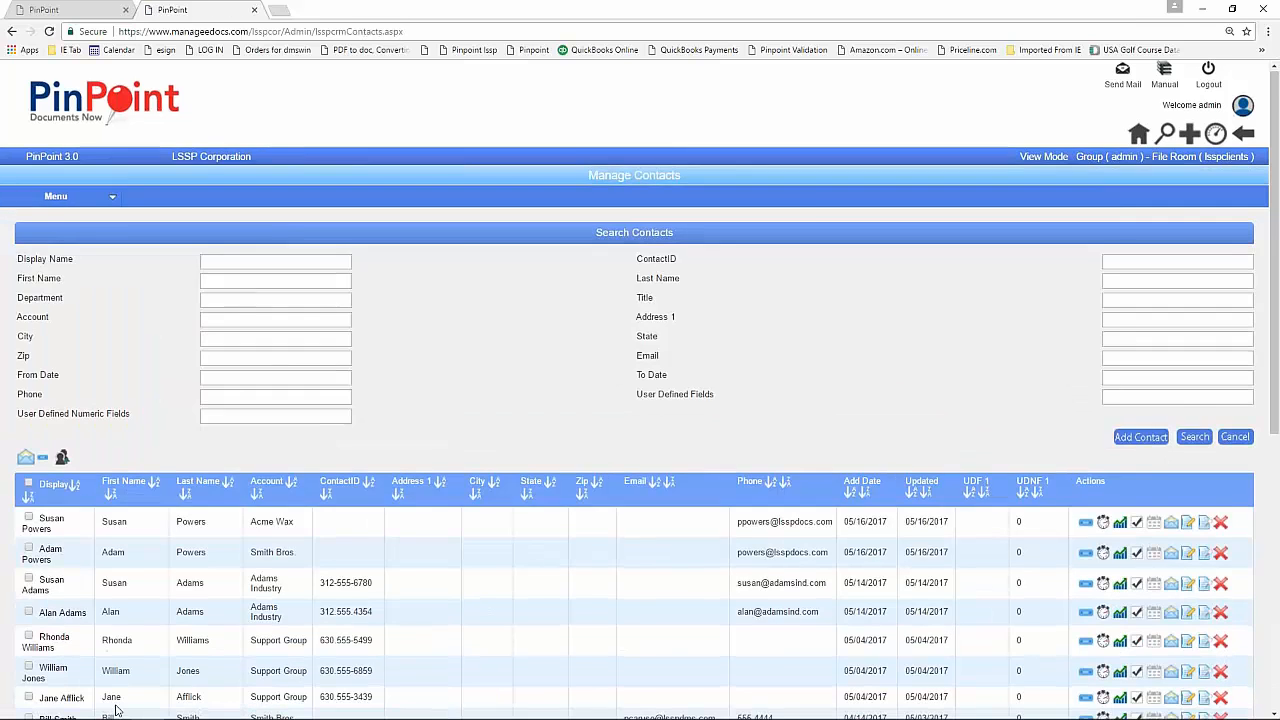
scroll(104, 645, "down", 1)
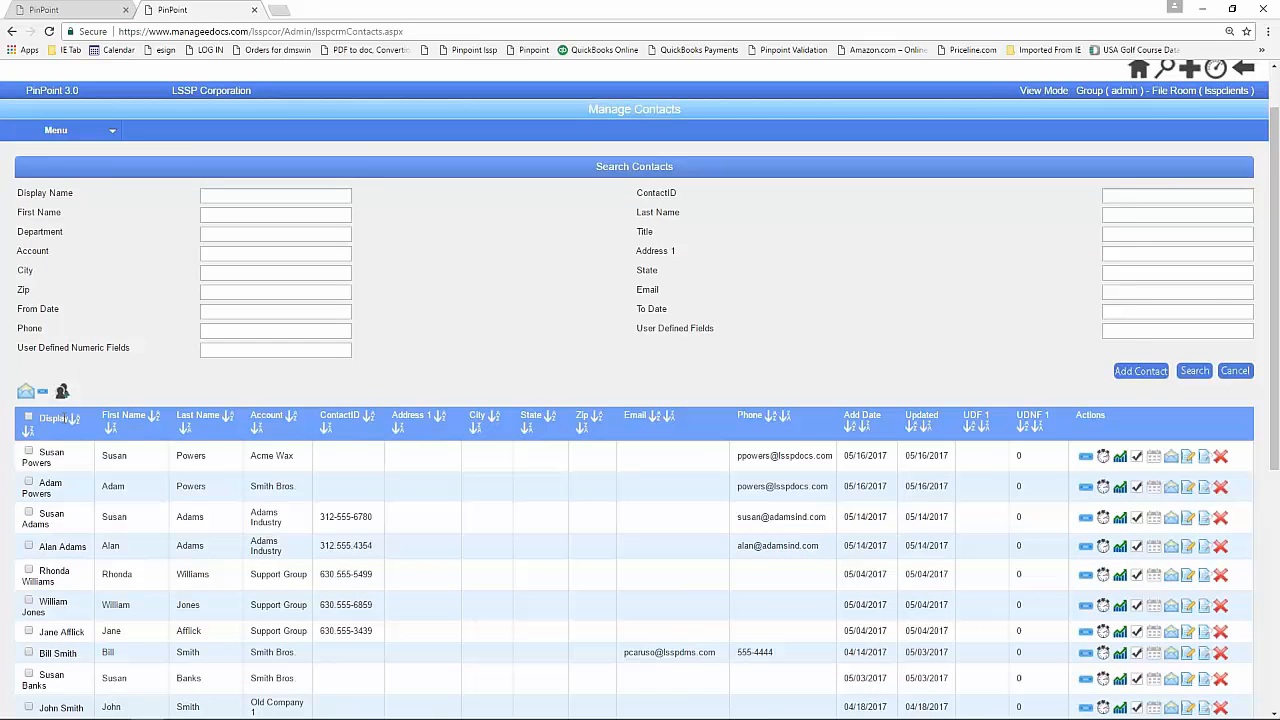
left_click(1119, 457)
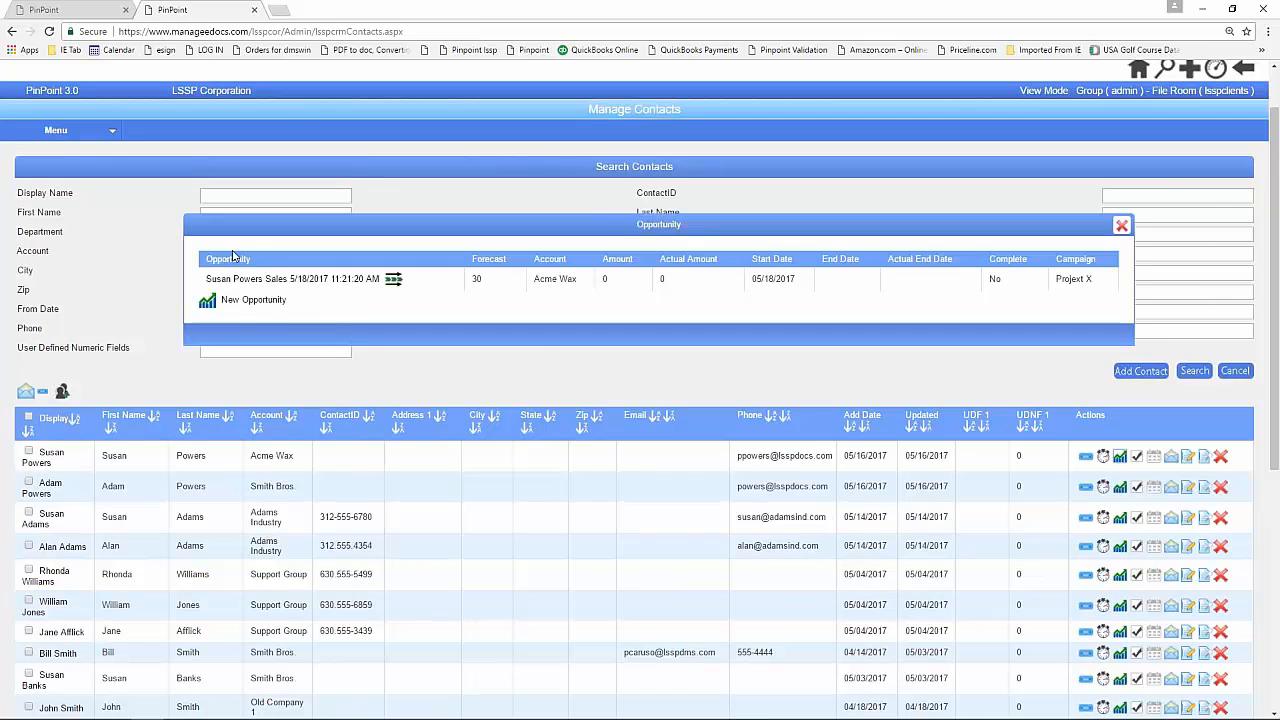
left_click(393, 283)
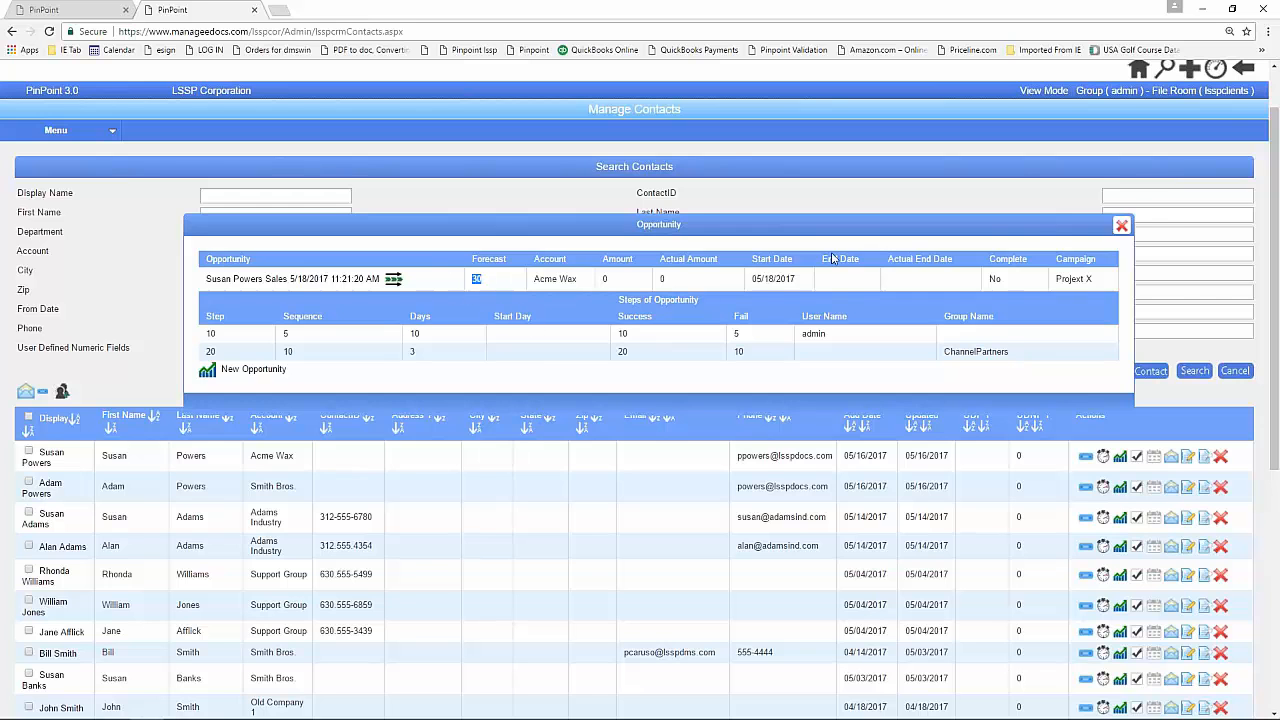
left_click(1122, 226)
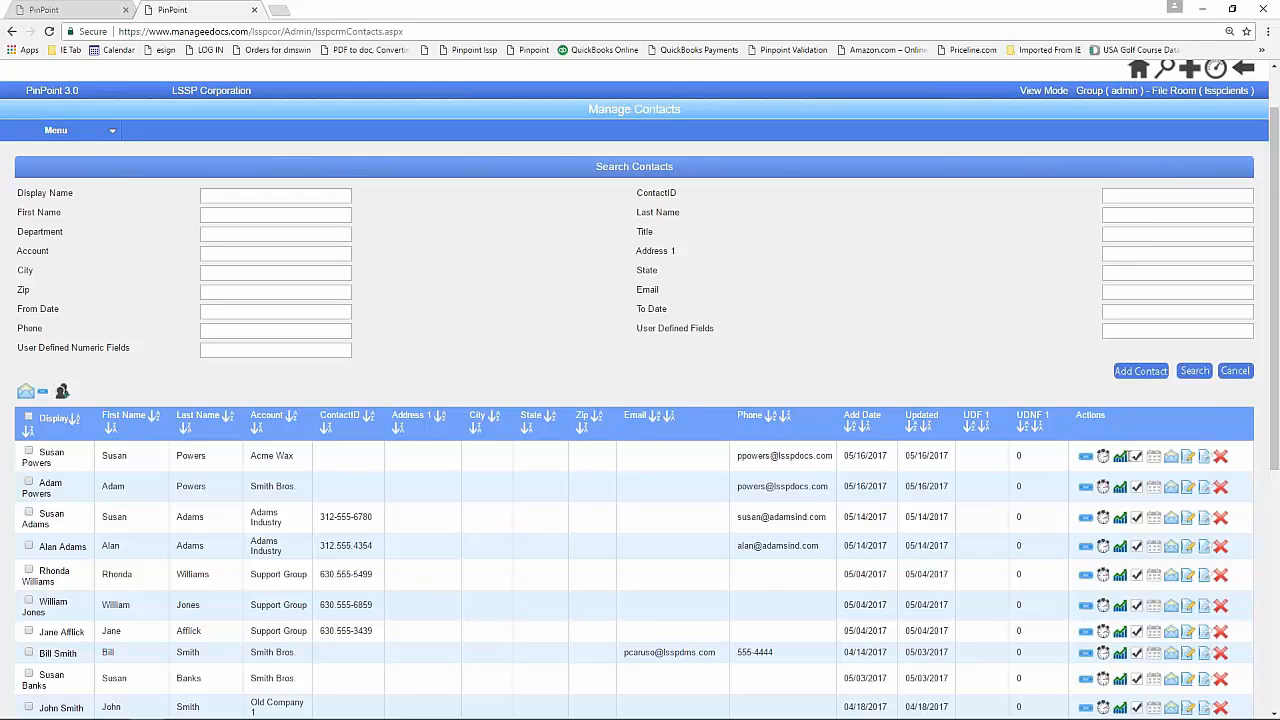
Start a new task from the Acme Wax contact's task list and assign it to the Acme Wax account and that contact.
left_click(1137, 458)
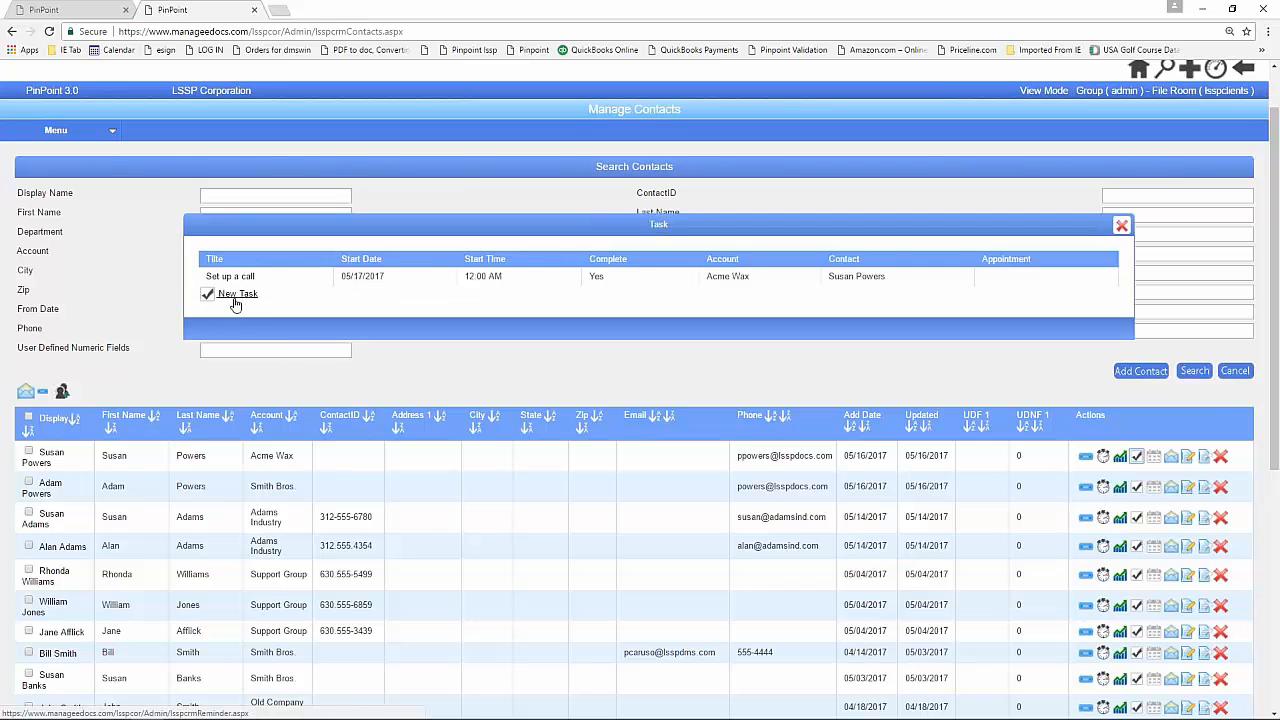
left_click(236, 295)
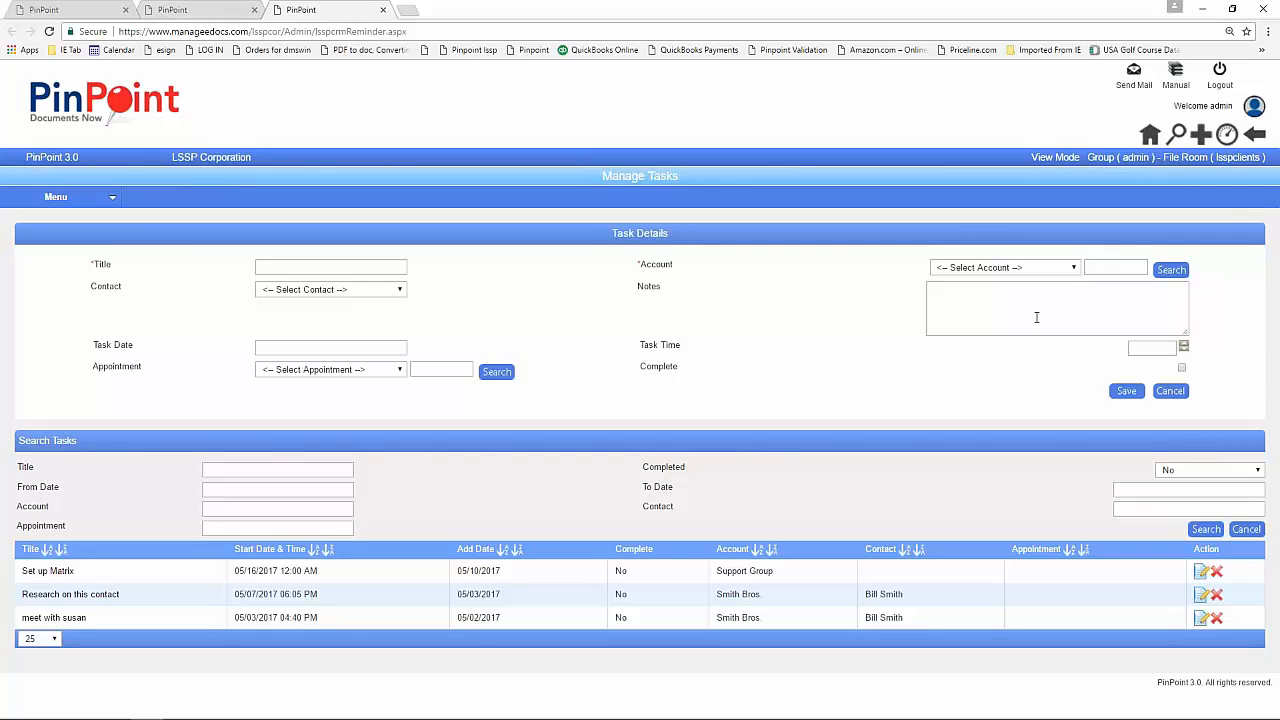
left_click(1072, 273)
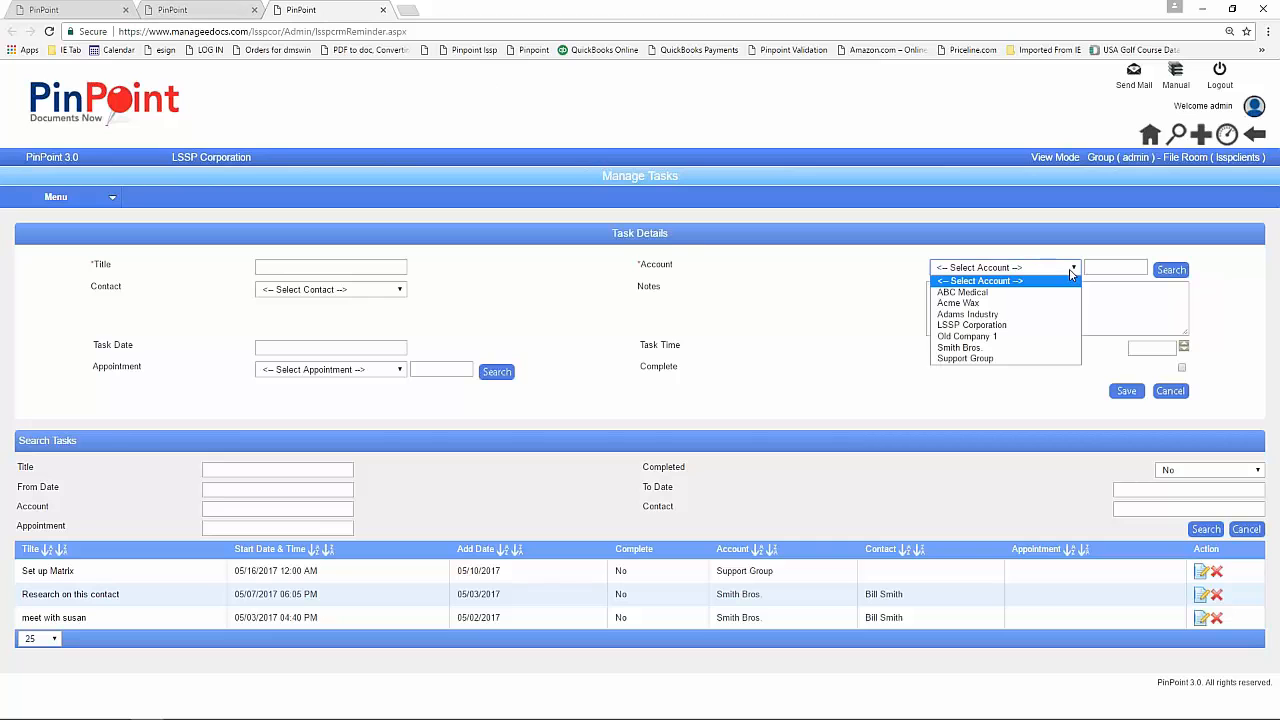
left_click(835, 302)
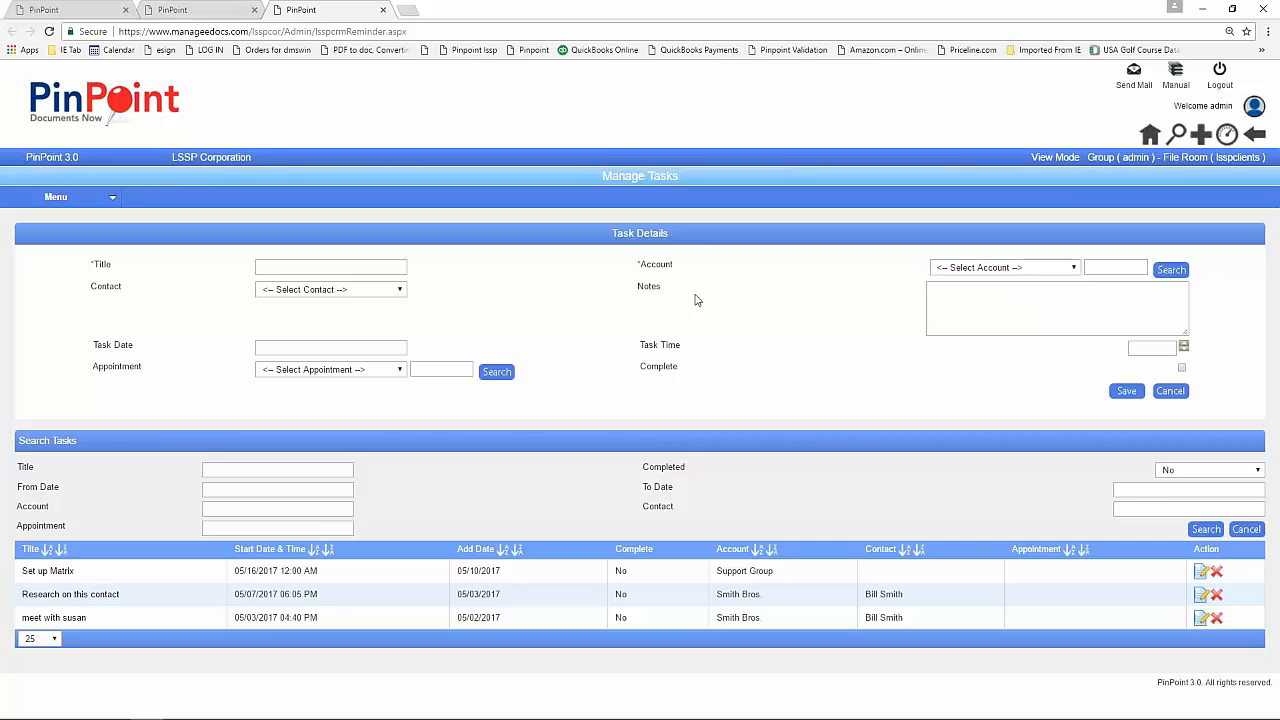
left_click(1069, 270)
left_click(988, 299)
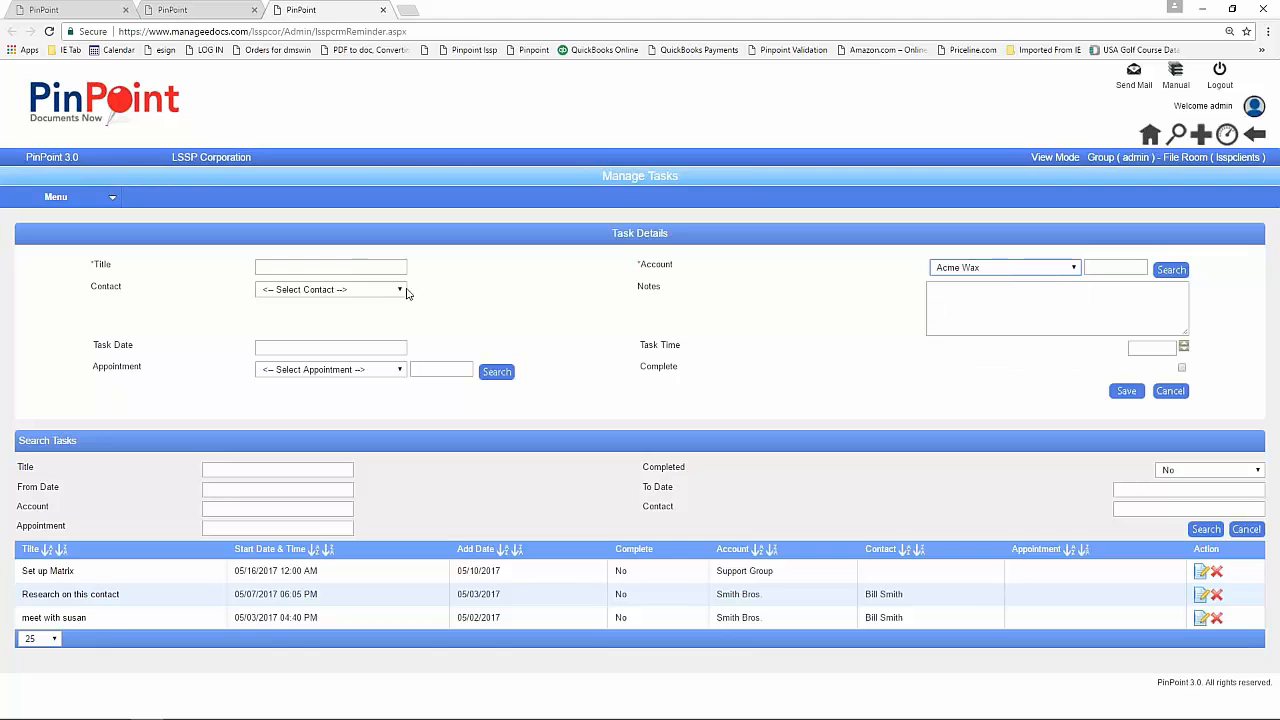
left_click(402, 289)
left_click(342, 311)
Set the task date to 05/18/2017 and the task time to 01:25 PM, leaving the appointment unselected.
left_click(354, 343)
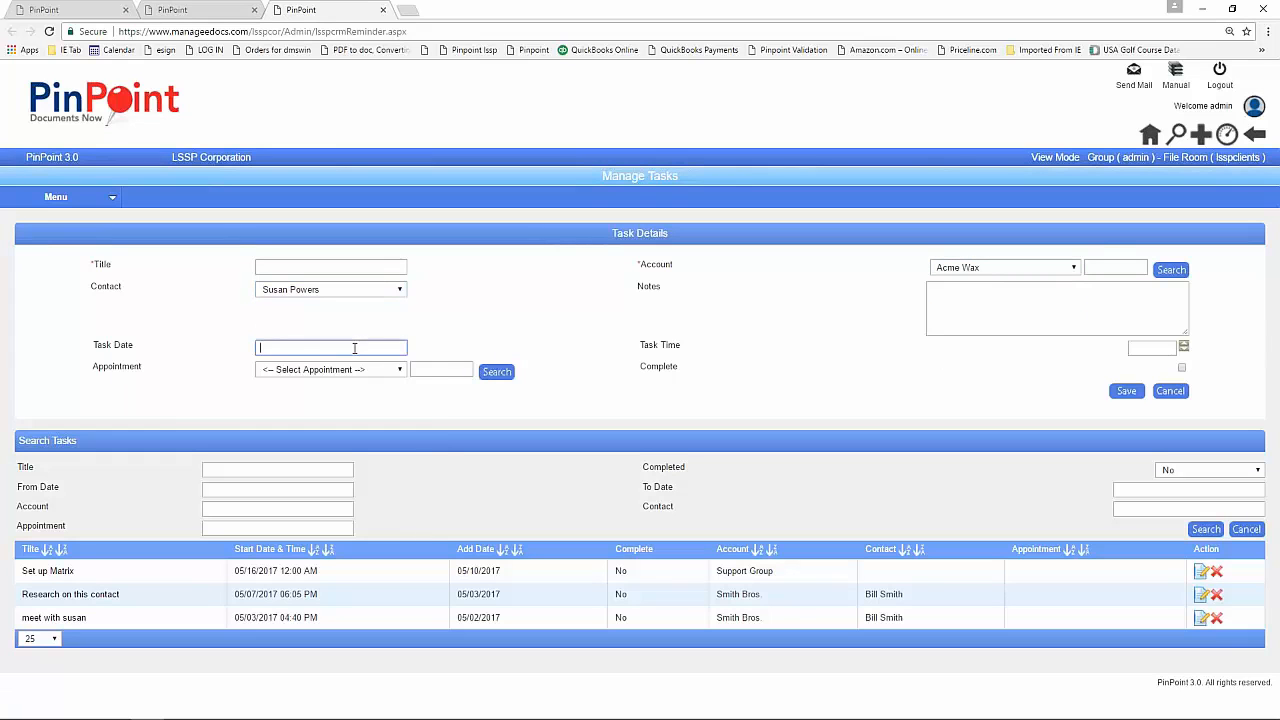
left_click(371, 457)
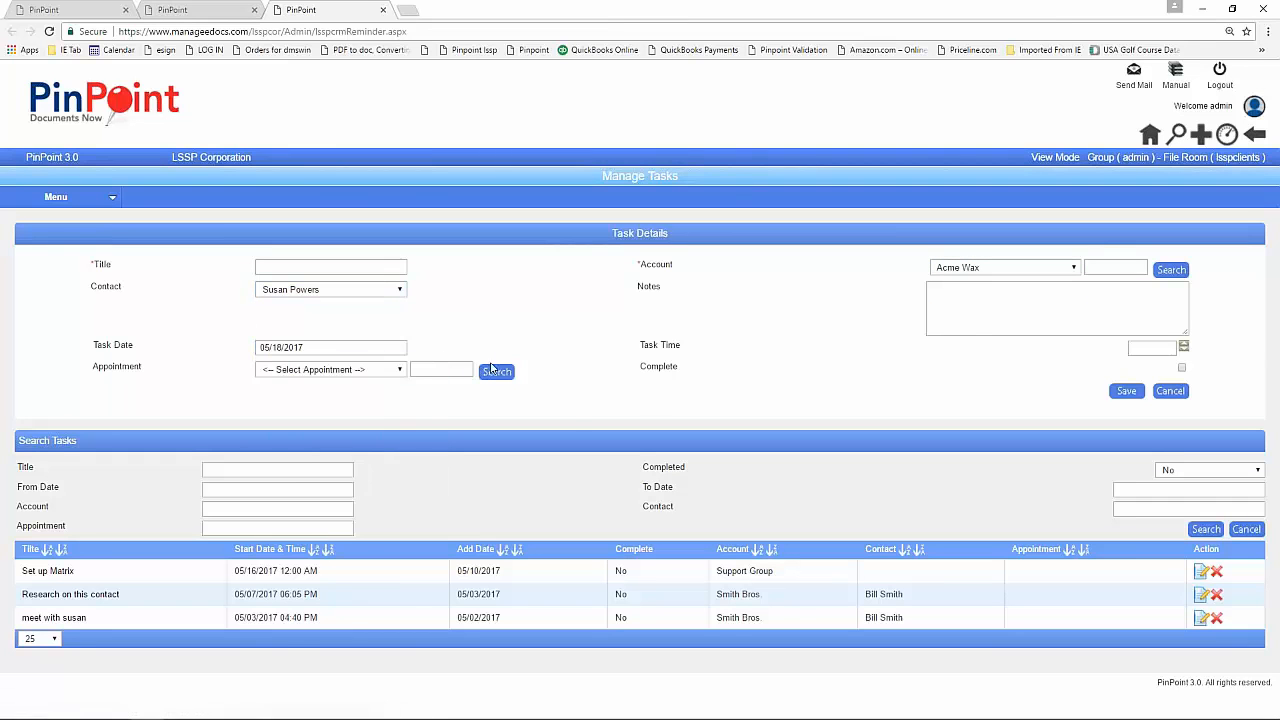
left_click(1185, 350)
left_click(1184, 345)
left_click(1184, 345)
left_click(397, 370)
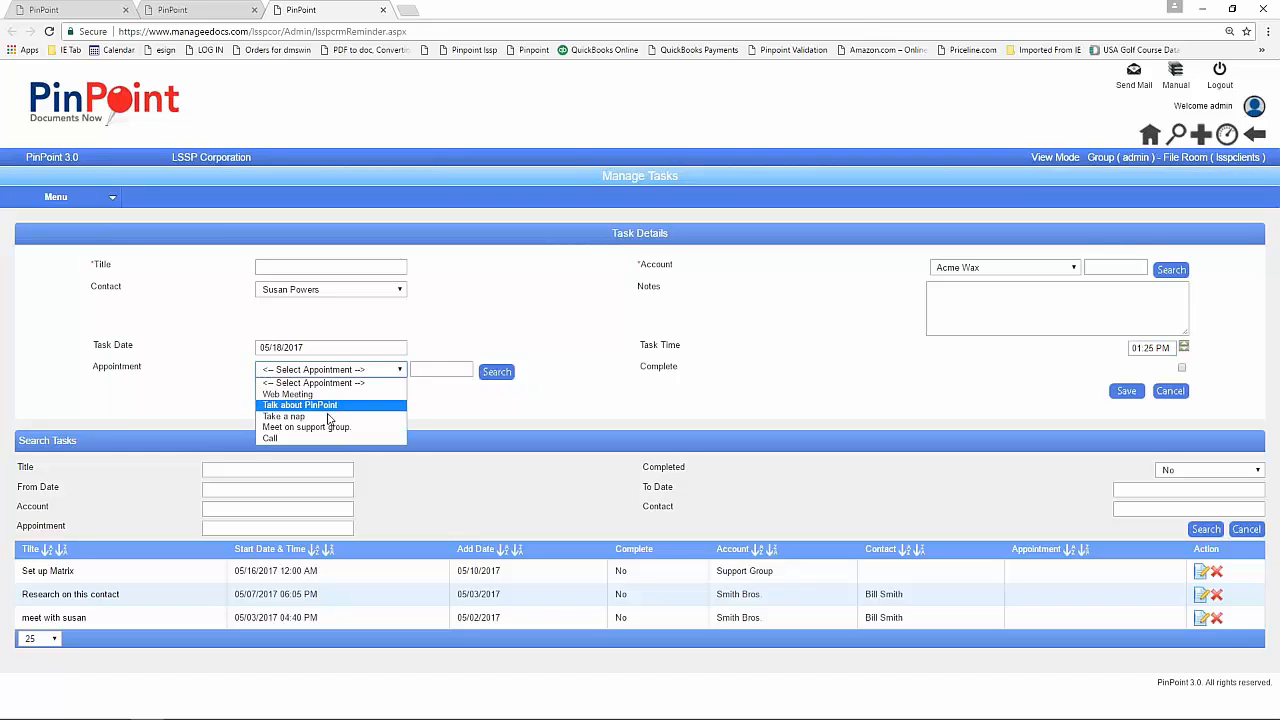
left_click(431, 426)
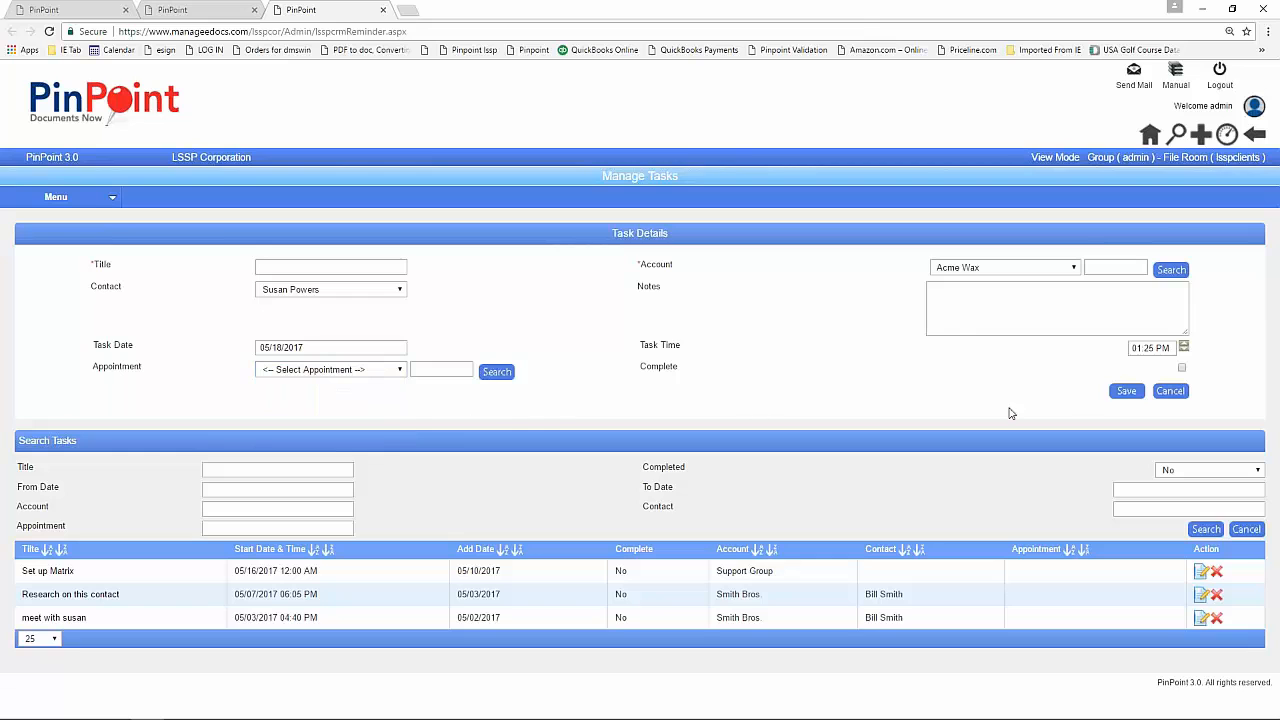
Title the task "Call" followed by the contact's first name, save it and dismiss the message.
left_click(1124, 392)
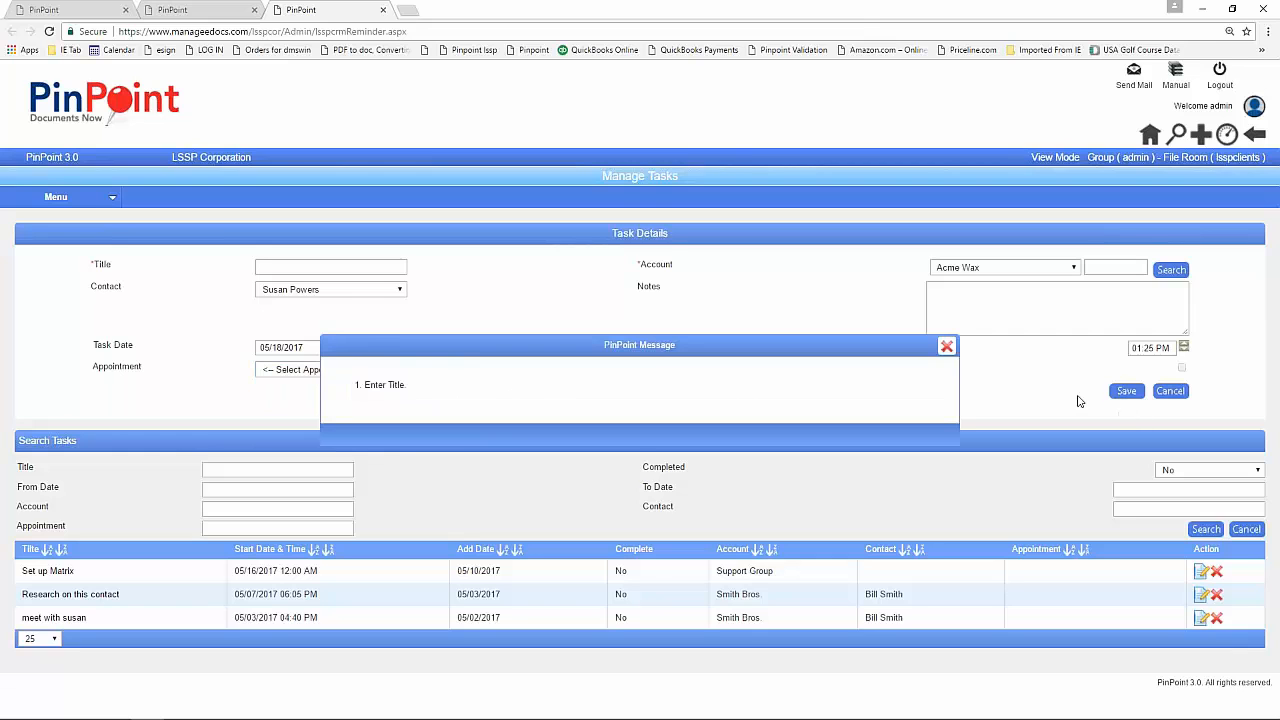
left_click(946, 346)
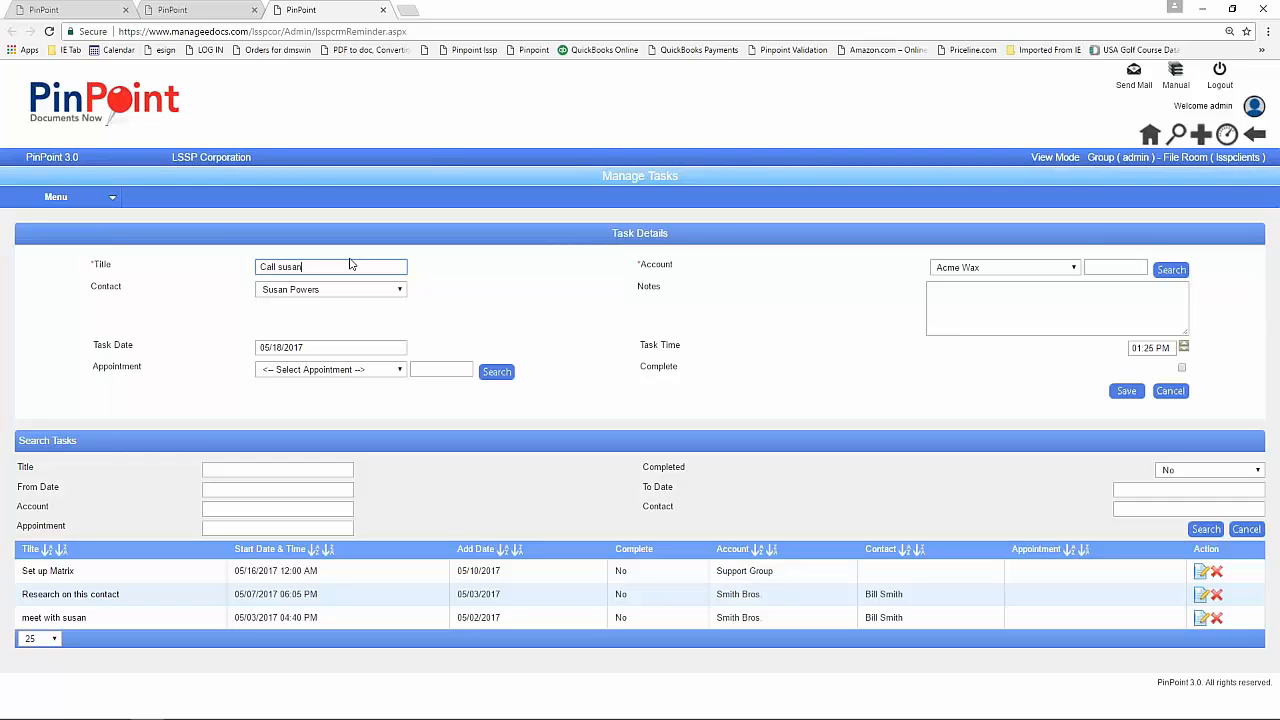
left_click(1133, 392)
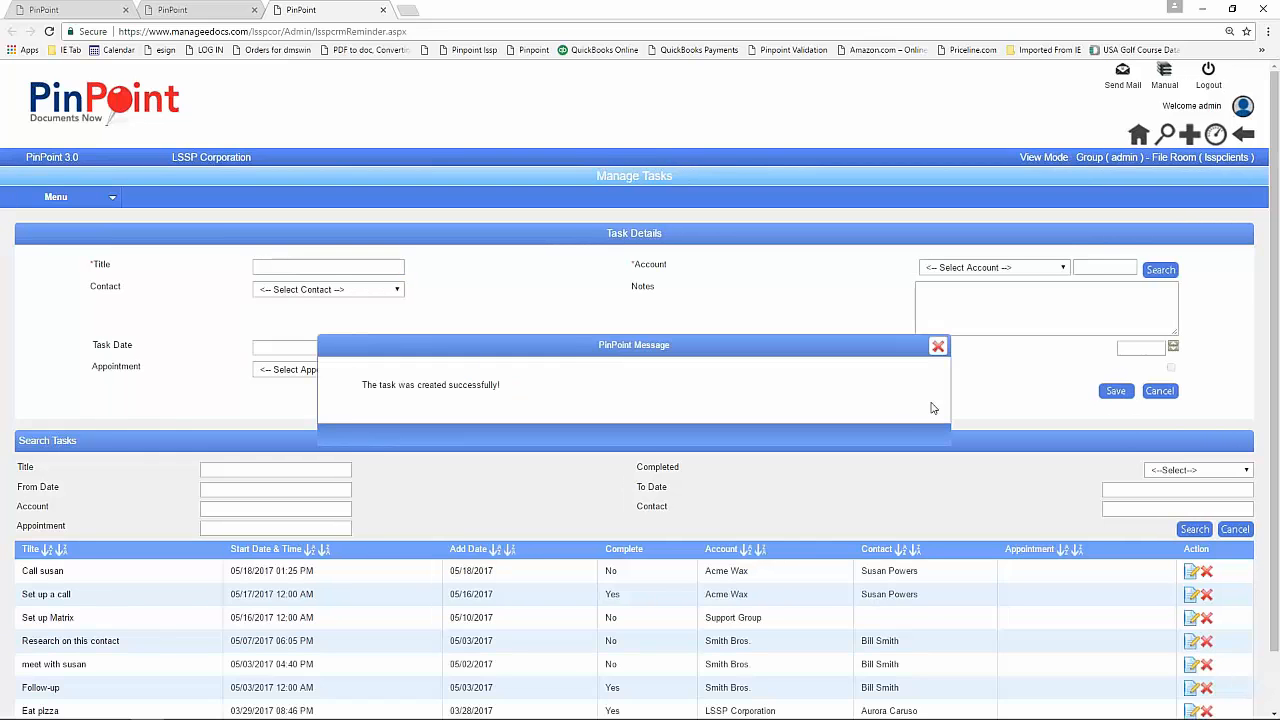
left_click(938, 346)
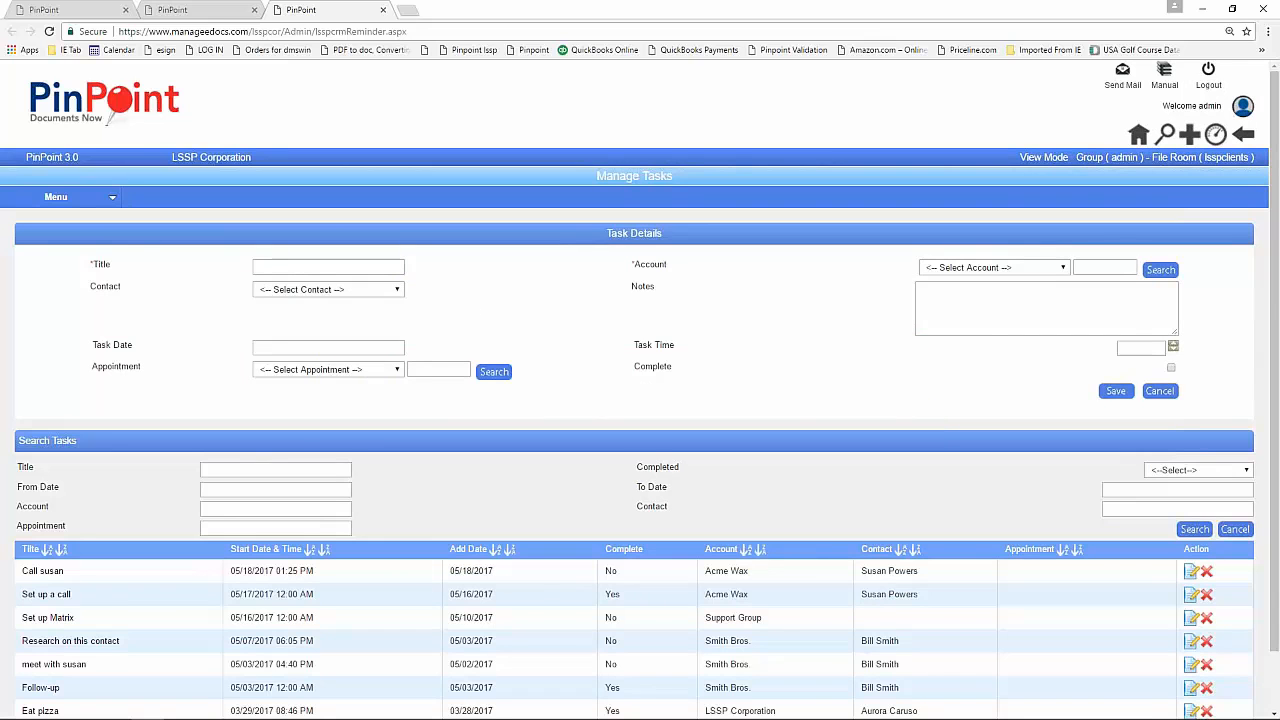
Close the tasks page and the contact's task list, and start a new appointment from the Acme Wax contact's appointment list.
left_click(381, 14)
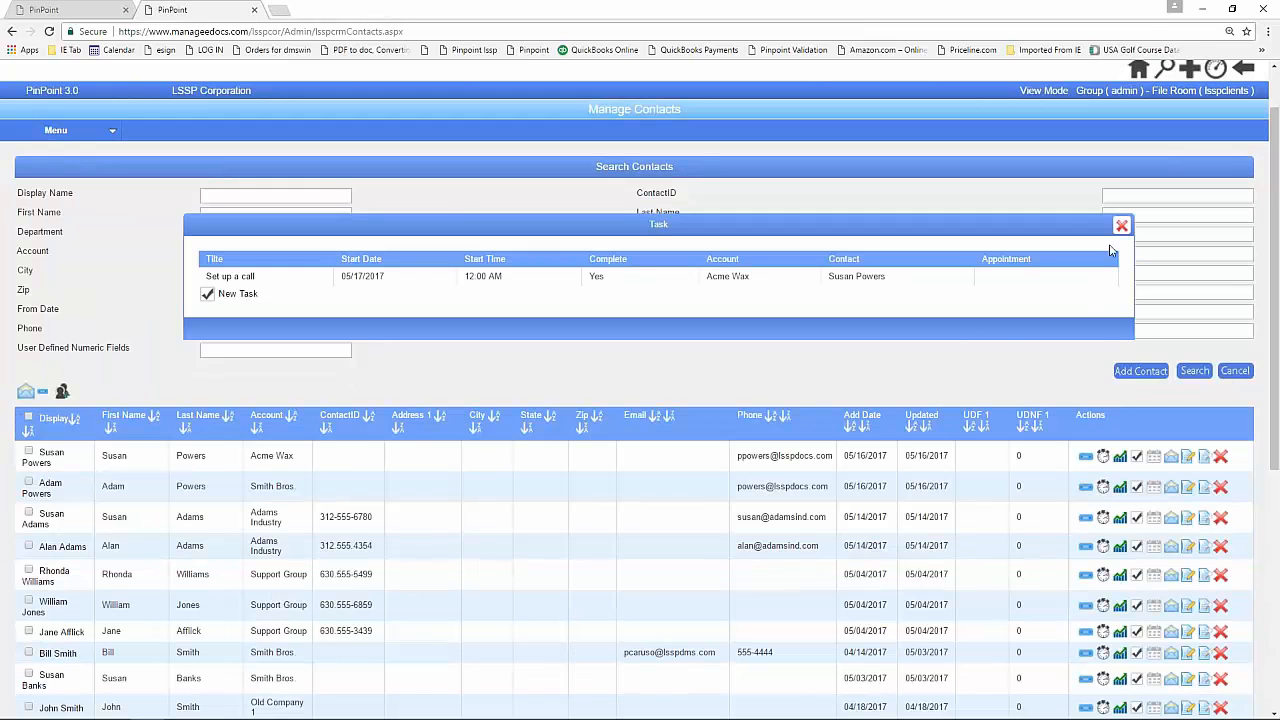
left_click(1119, 223)
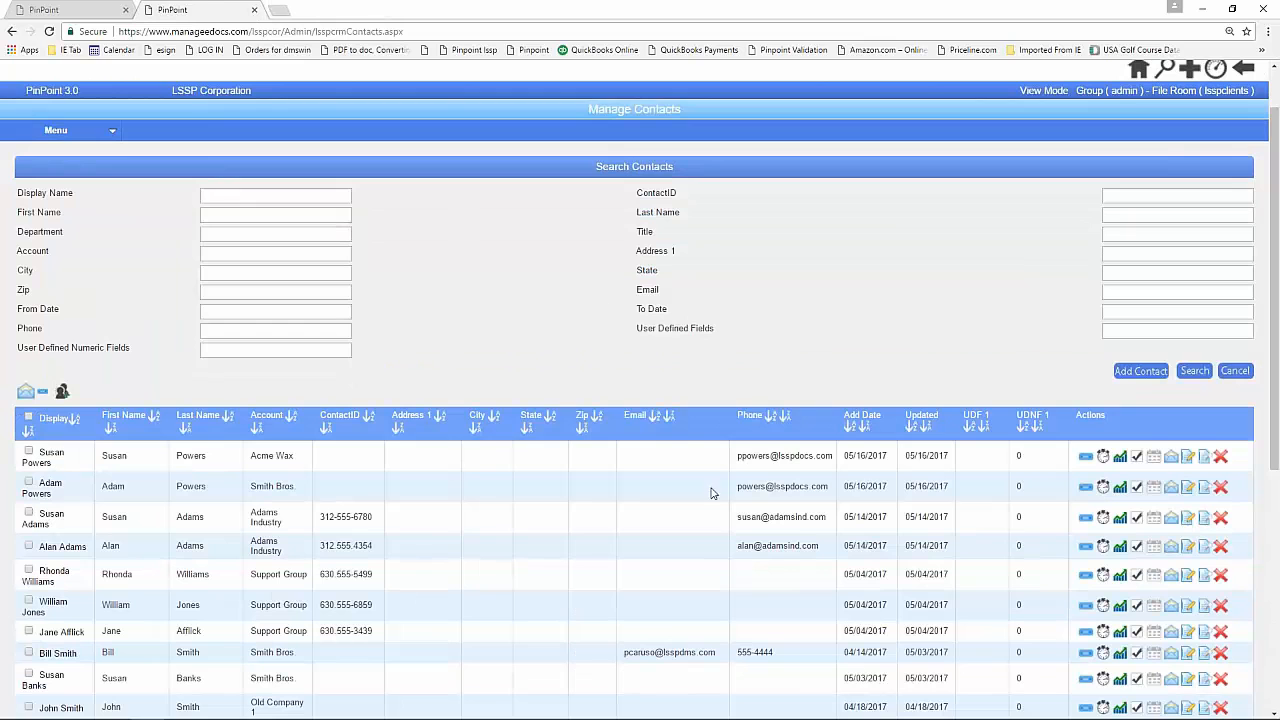
left_click(1154, 458)
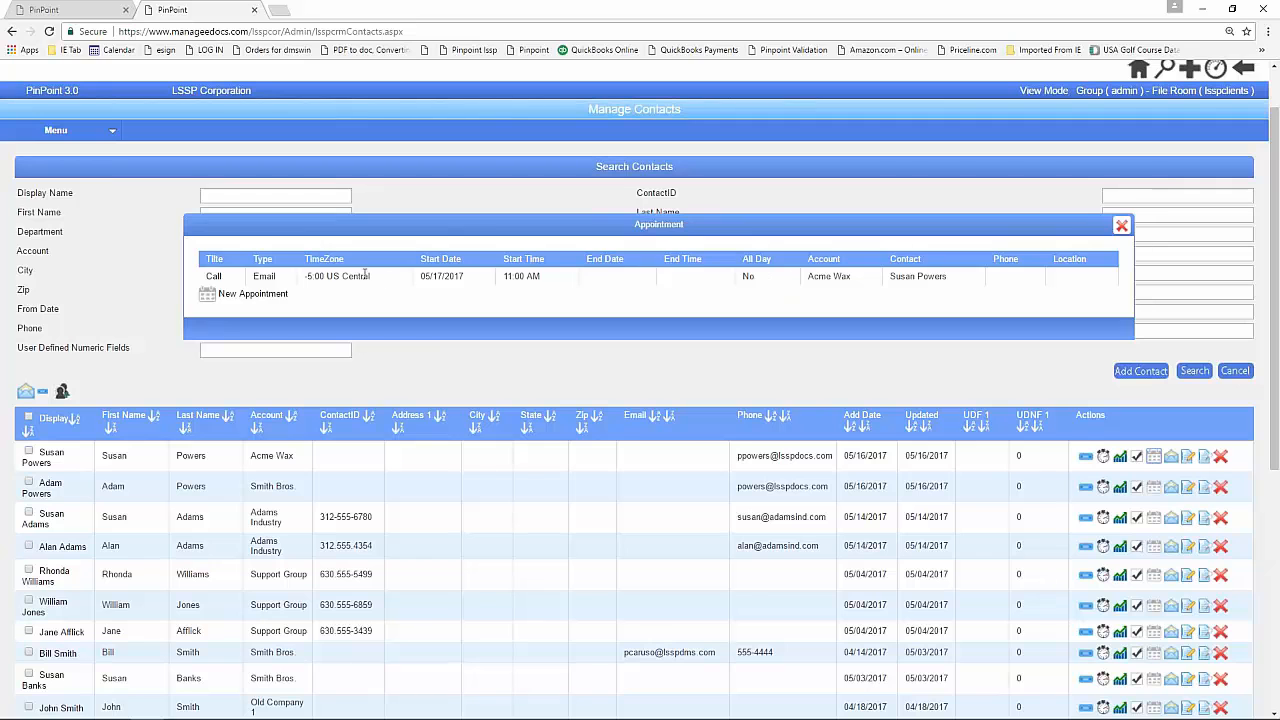
left_click(254, 294)
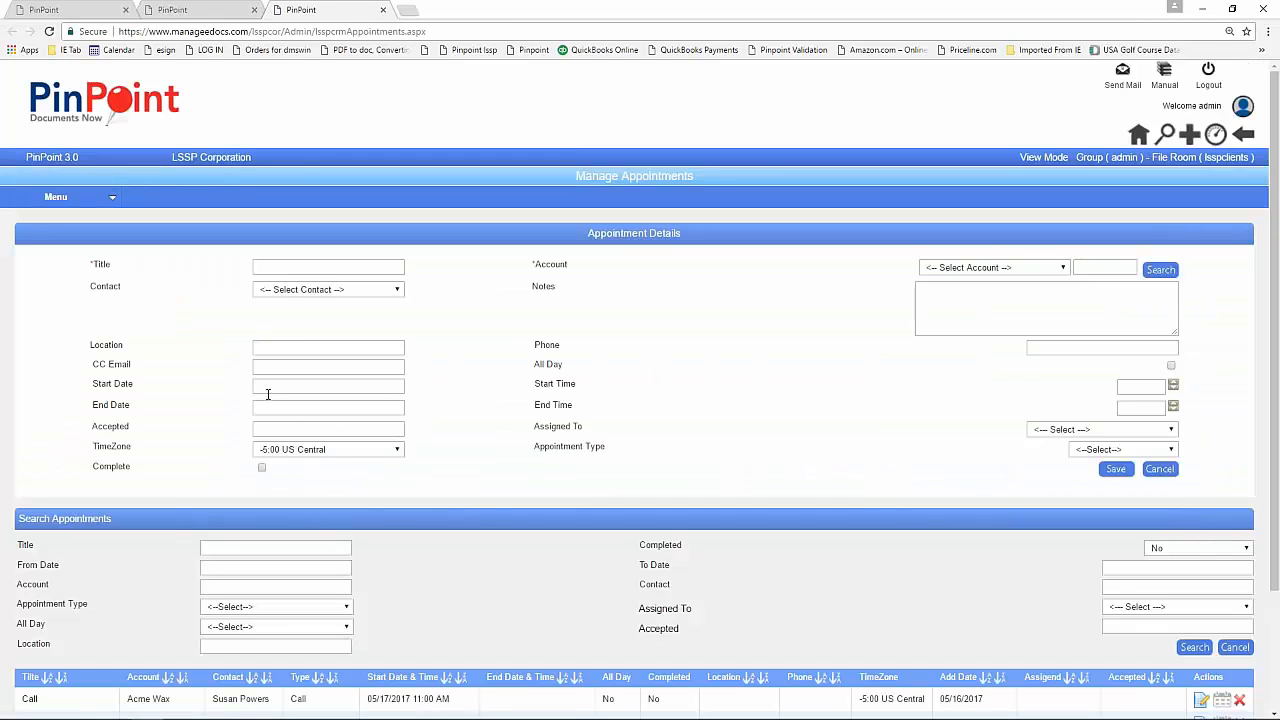
Look at the discussion board of the Acme Wax "Call" appointment and close it without adding a comment.
scroll(837, 551, "down", 3)
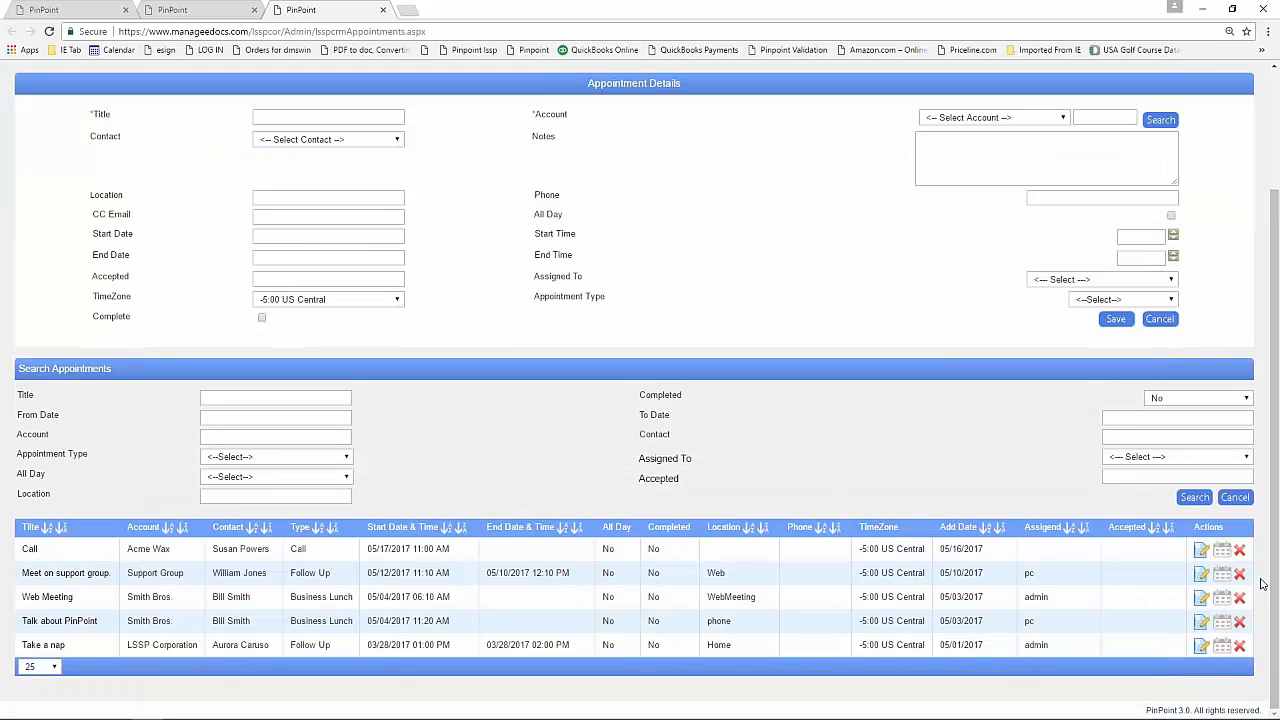
left_click(1200, 550)
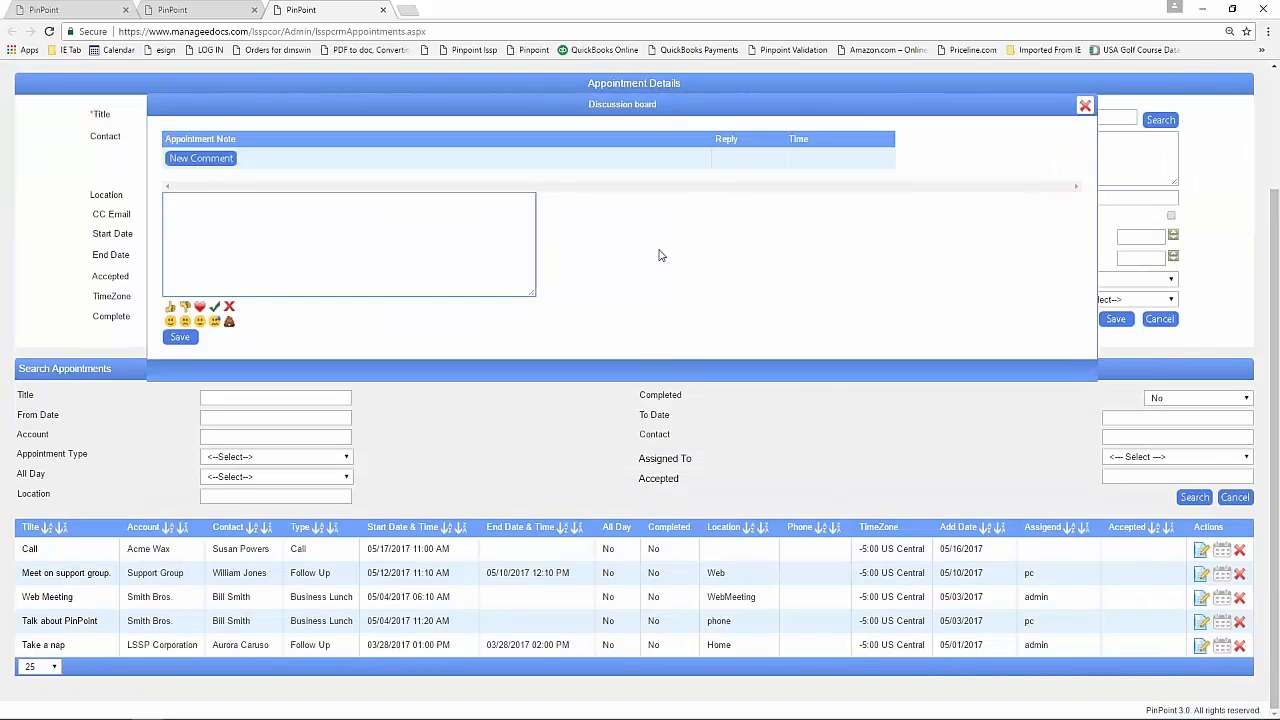
scroll(658, 255, "up", 3)
left_click(1085, 240)
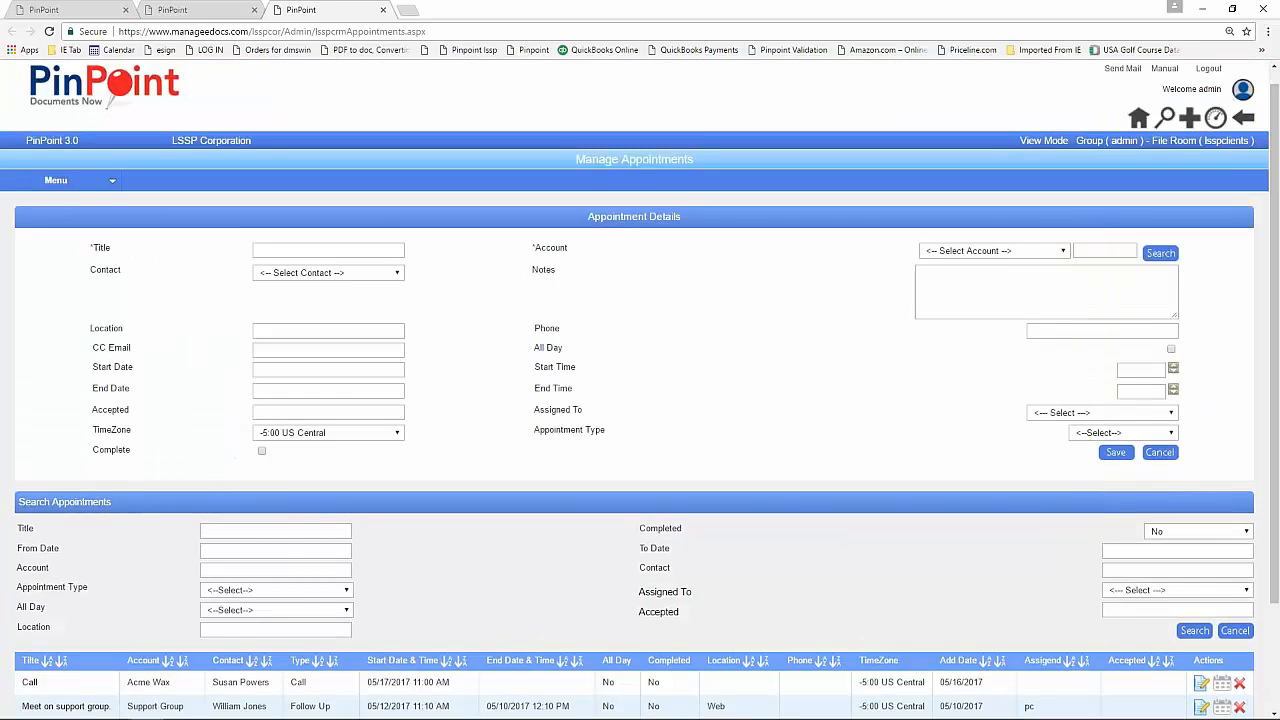
Send the Acme Wax "Call" appointment, confirm scheduling it, dismiss the message and close the appointments page.
scroll(1095, 300, "down", 3)
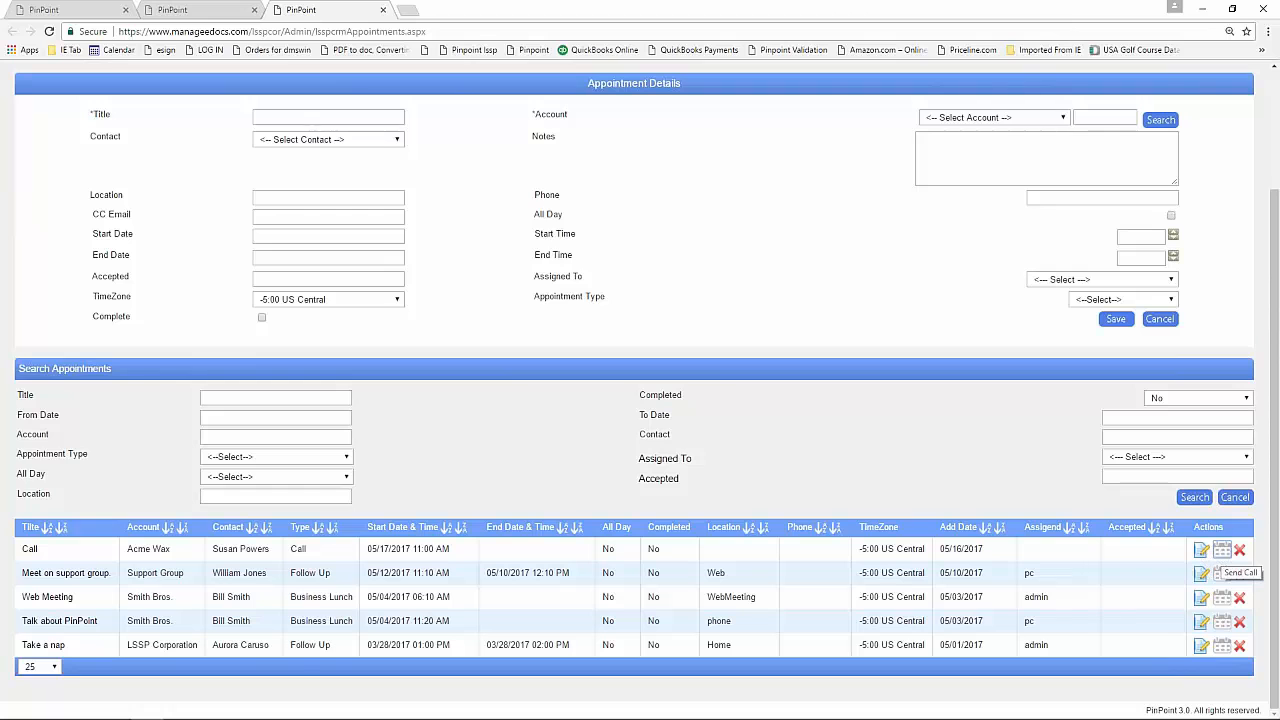
left_click(1222, 553)
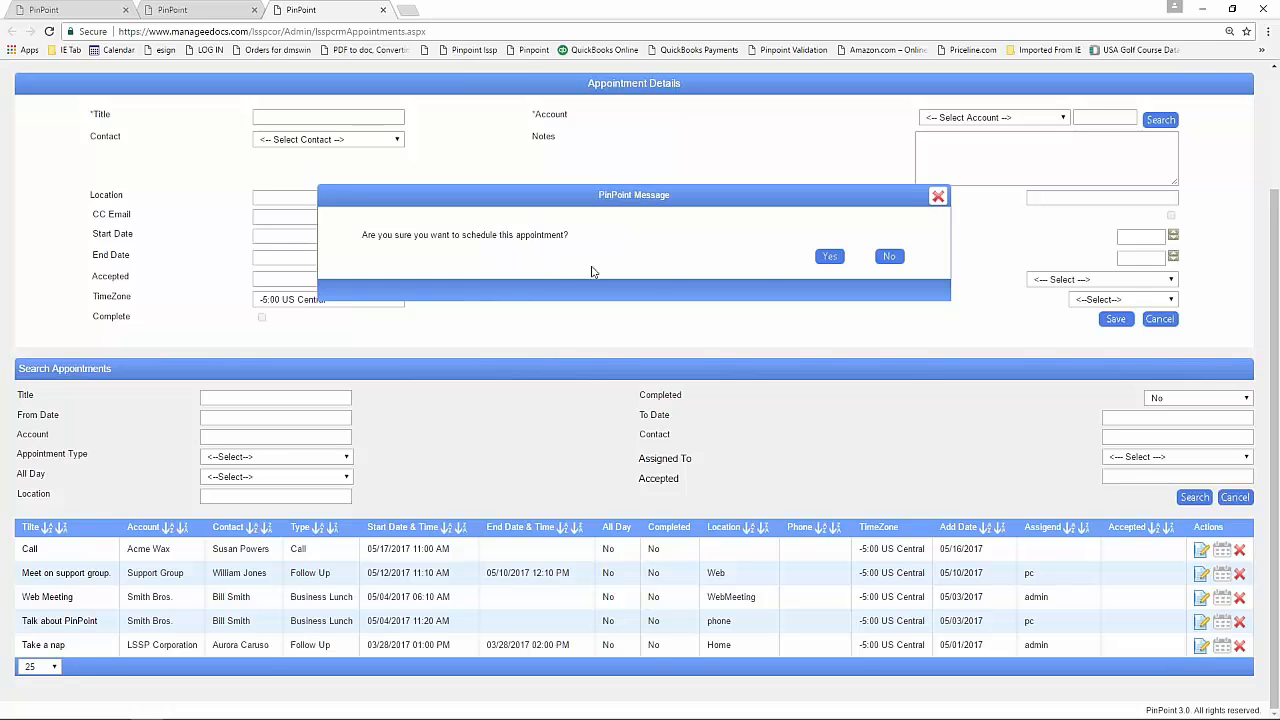
left_click(827, 264)
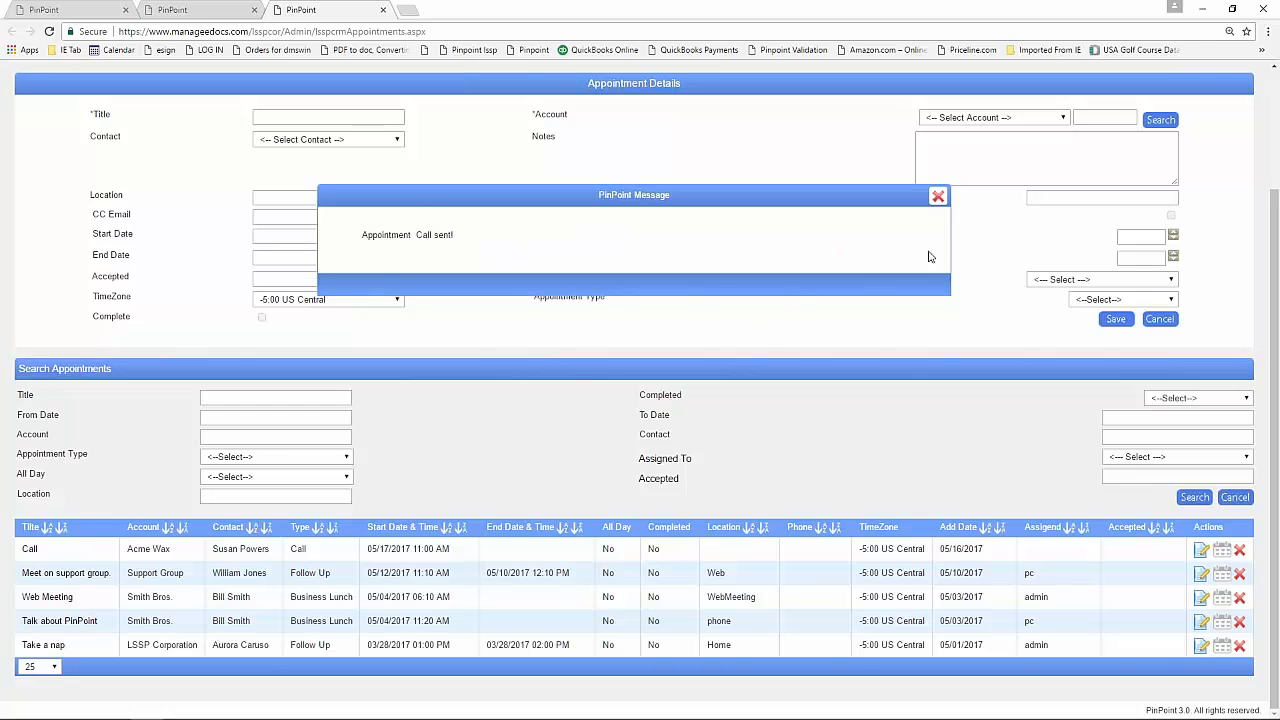
left_click(941, 200)
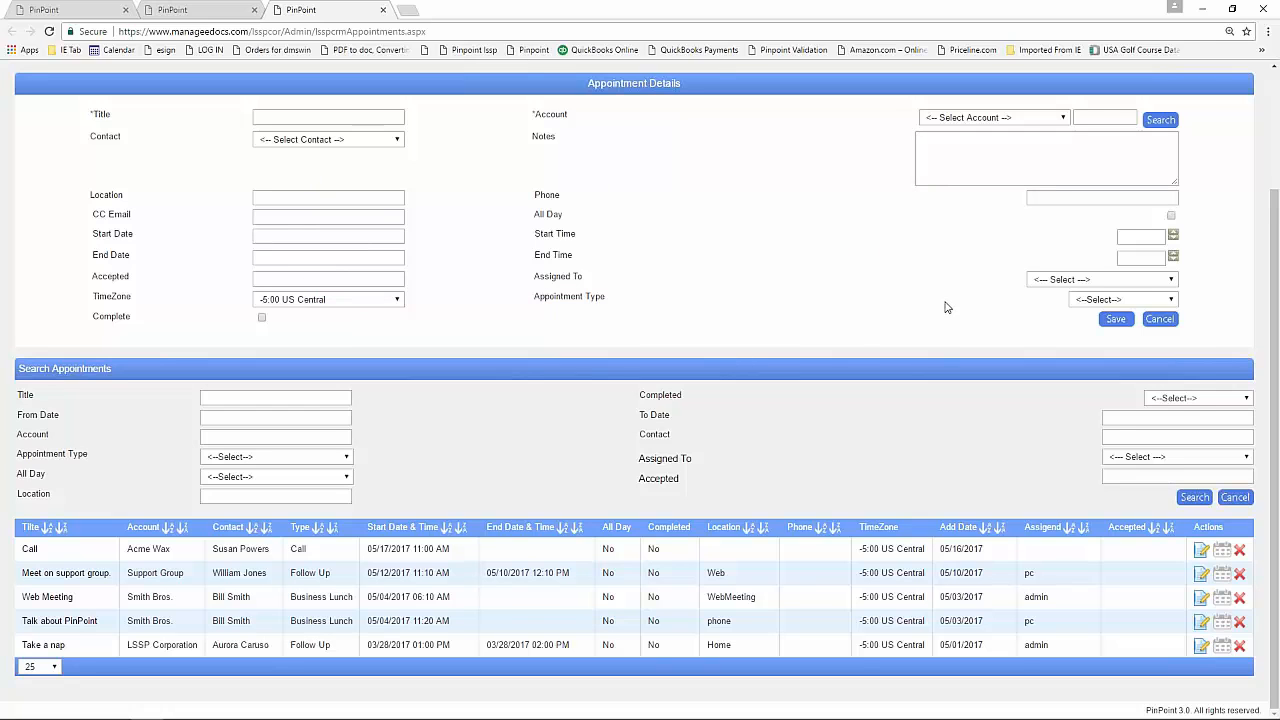
left_click(382, 9)
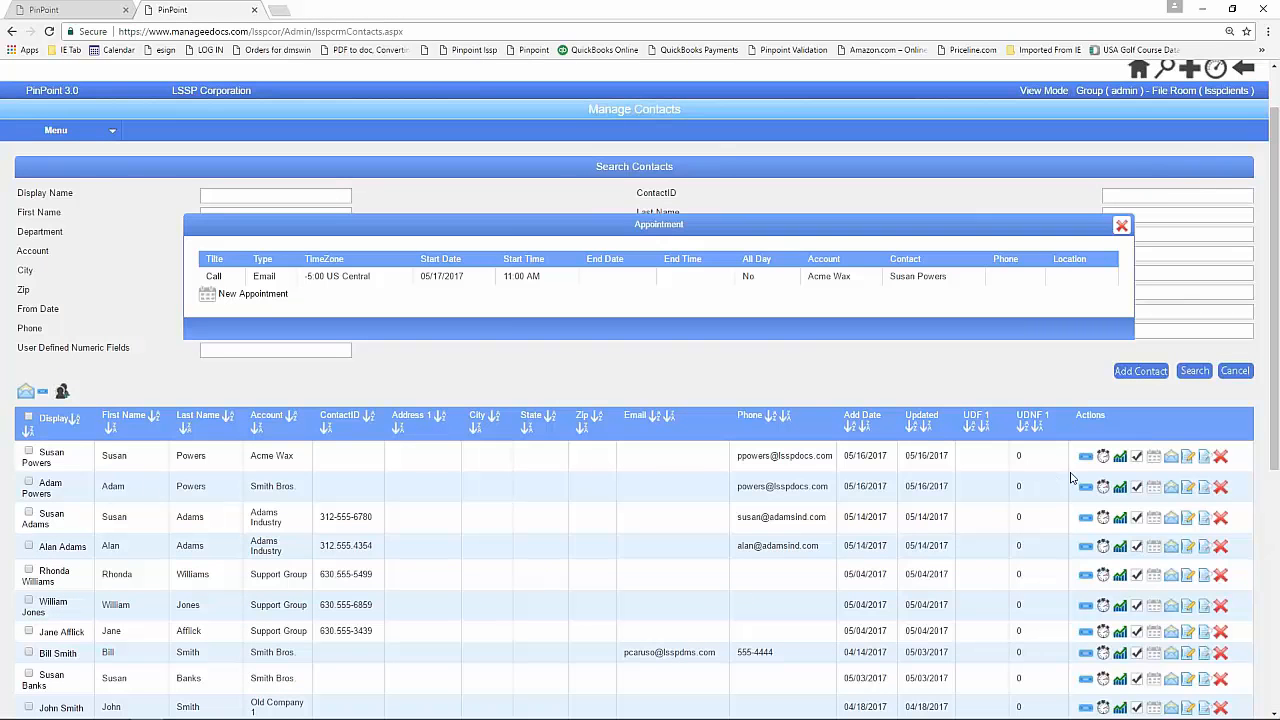
Review the template choices and CC option for mailing the Acme Wax contact, cancel the mail and close the appointment list.
left_click(1172, 460)
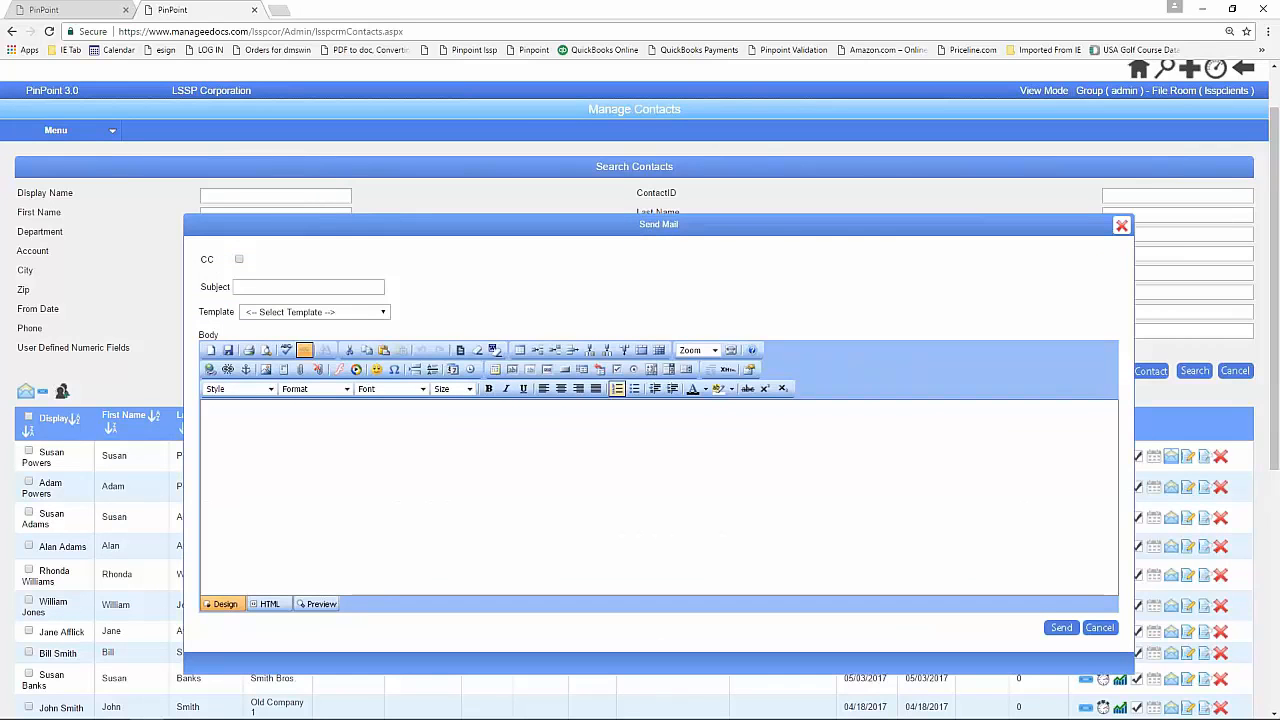
left_click(383, 312)
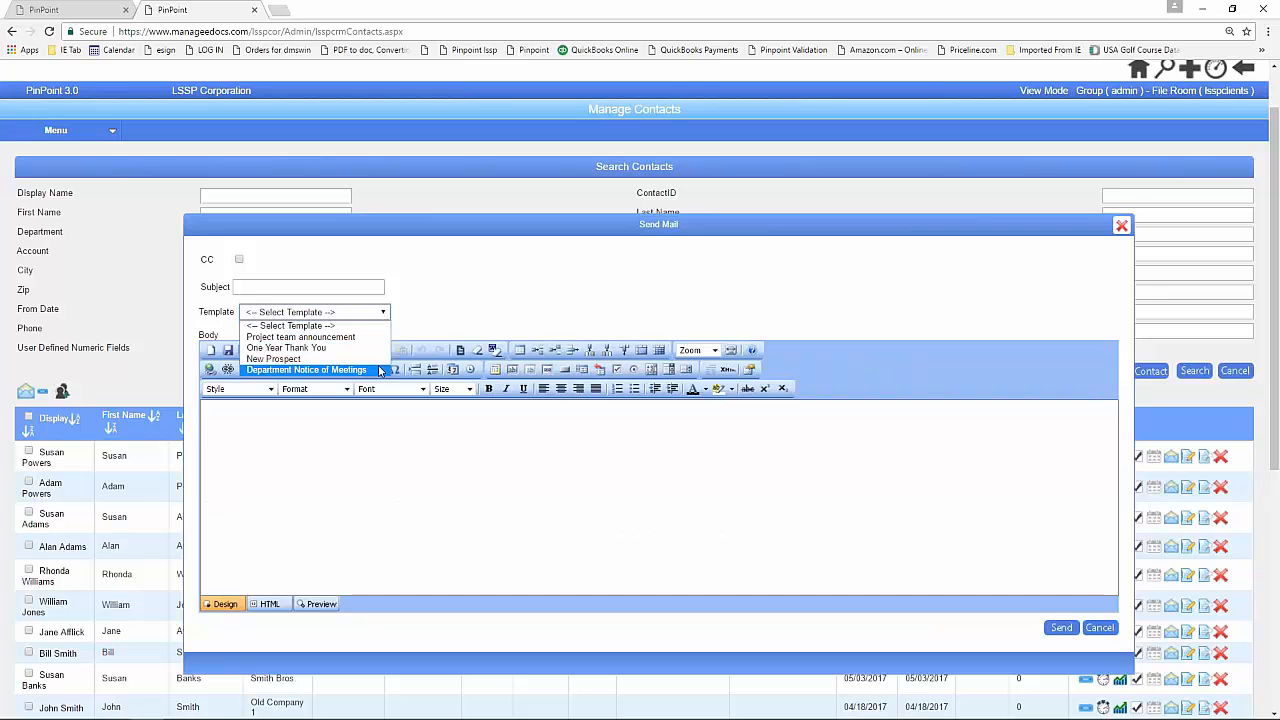
left_click(220, 455)
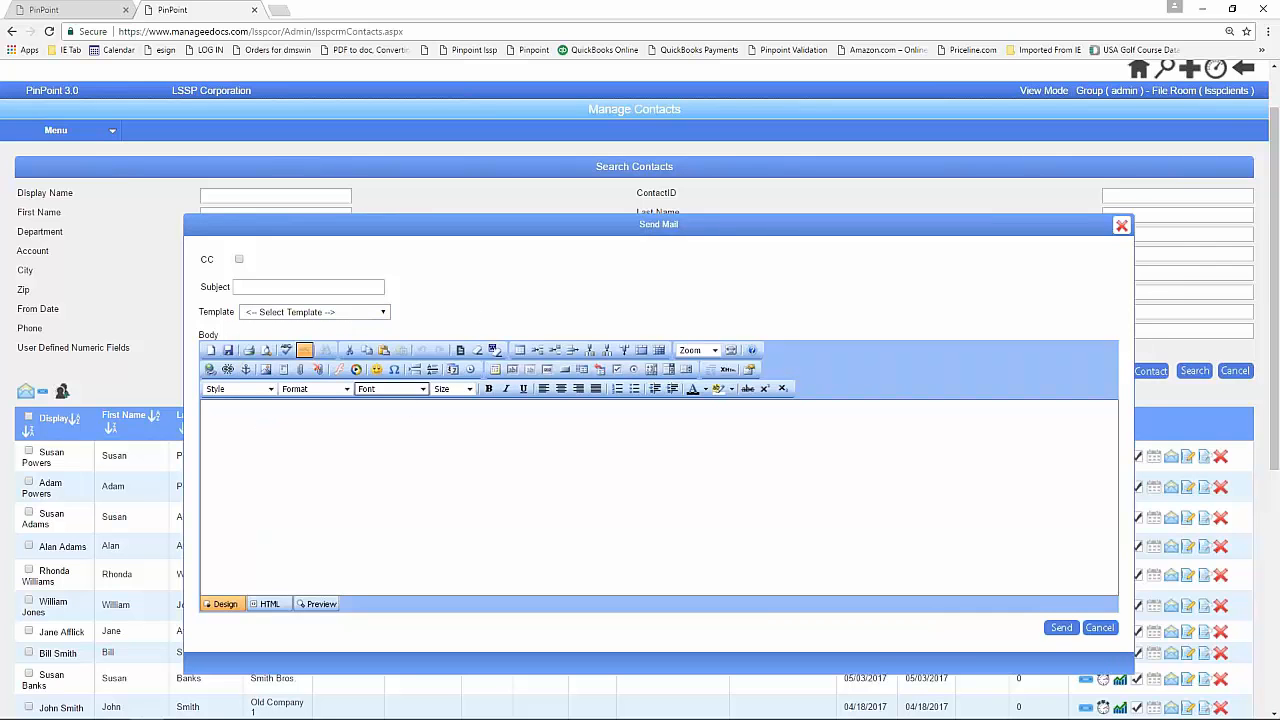
left_click(239, 261)
left_click(553, 528)
left_click(1100, 628)
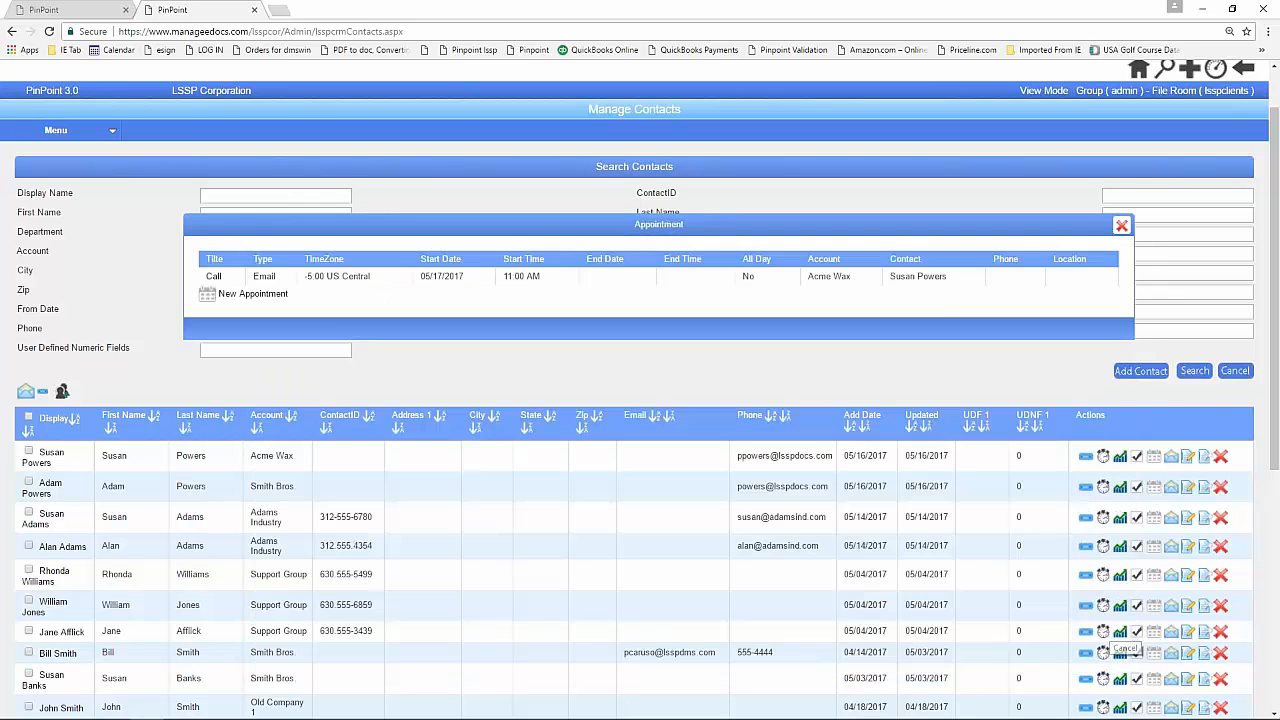
left_click(1121, 226)
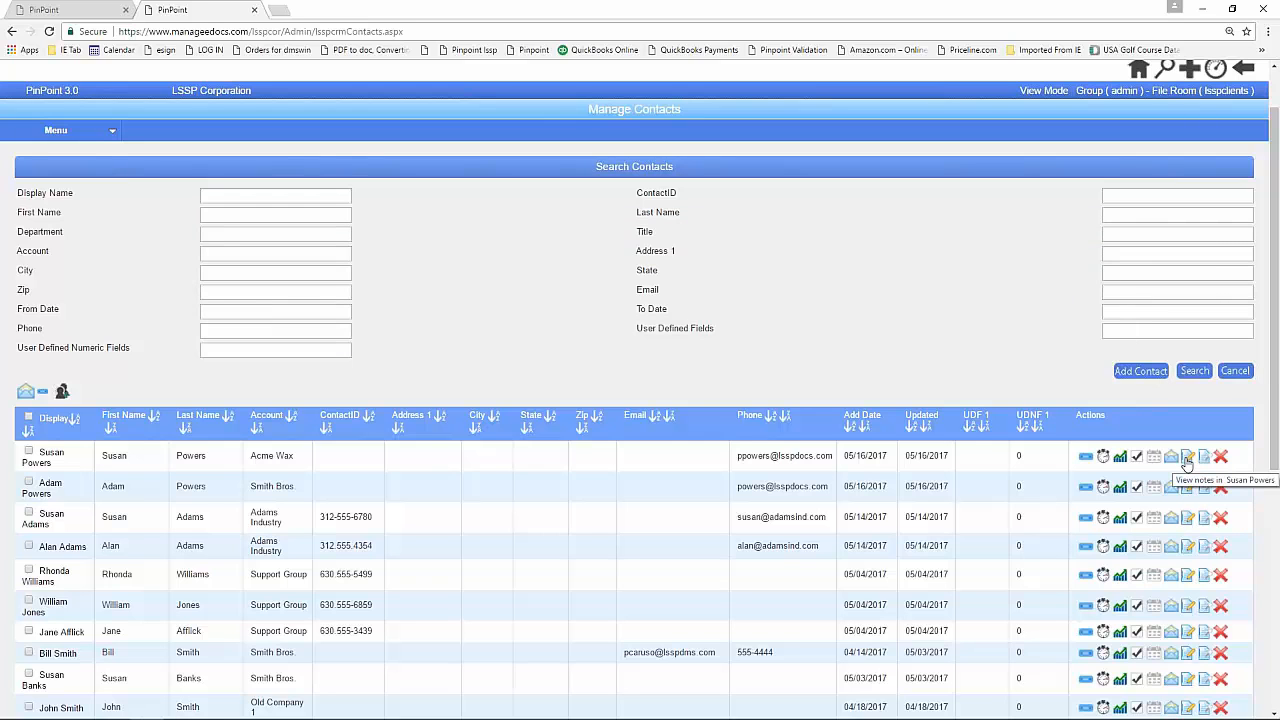
Save a note on the Acme Wax contact apologizing for the confusion and proposing tomorrow at 10:00 a.m. eastern, and close the discussion board.
left_click(1186, 461)
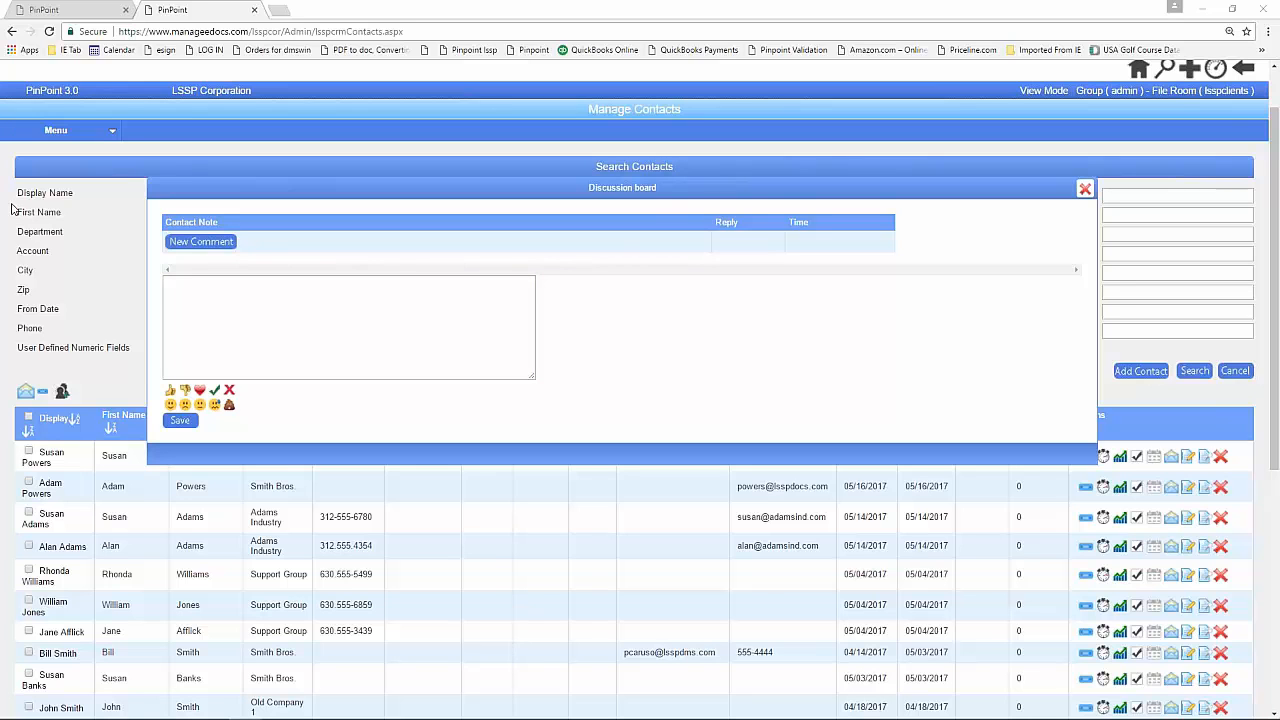
left_click(309, 299)
type("Patrick:  Sorry about the confusion, I was in the conference room waiting for your call.  I did not have my computer so I missed your email.  Would tomorrow at 10:00 a.m. eastern work for you?  Again, sorry for the confusion.")
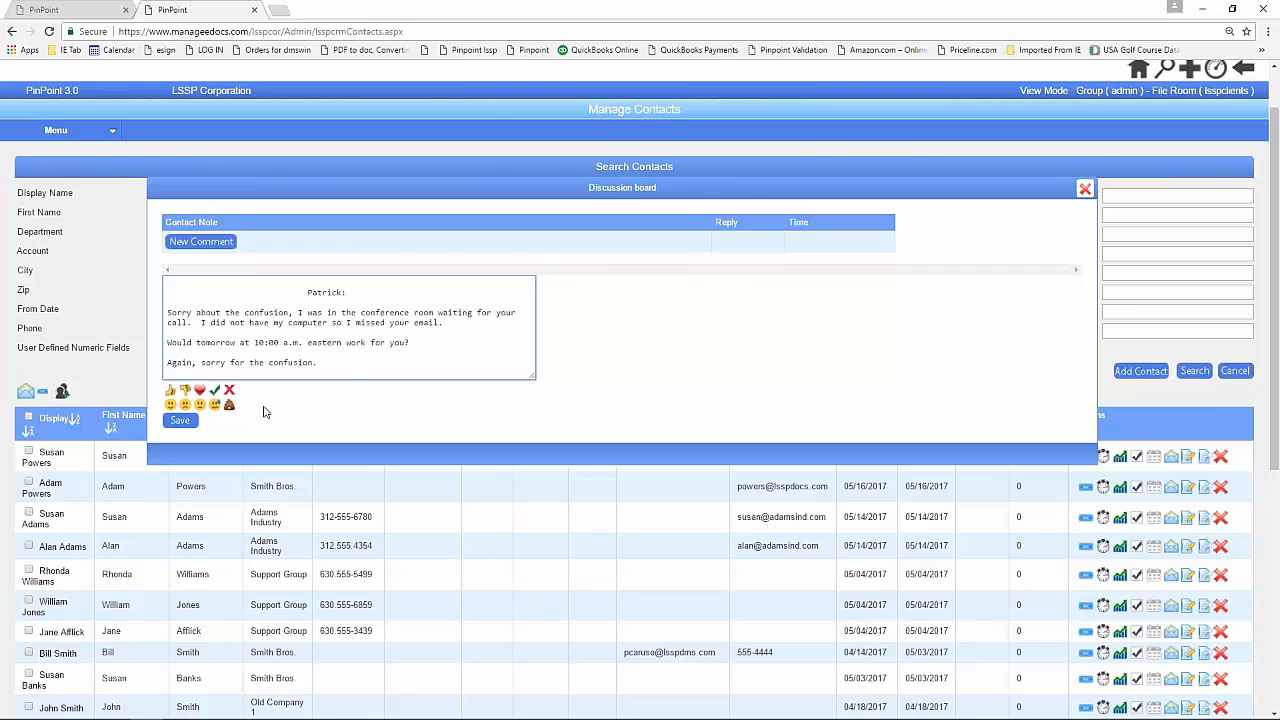
left_click(179, 420)
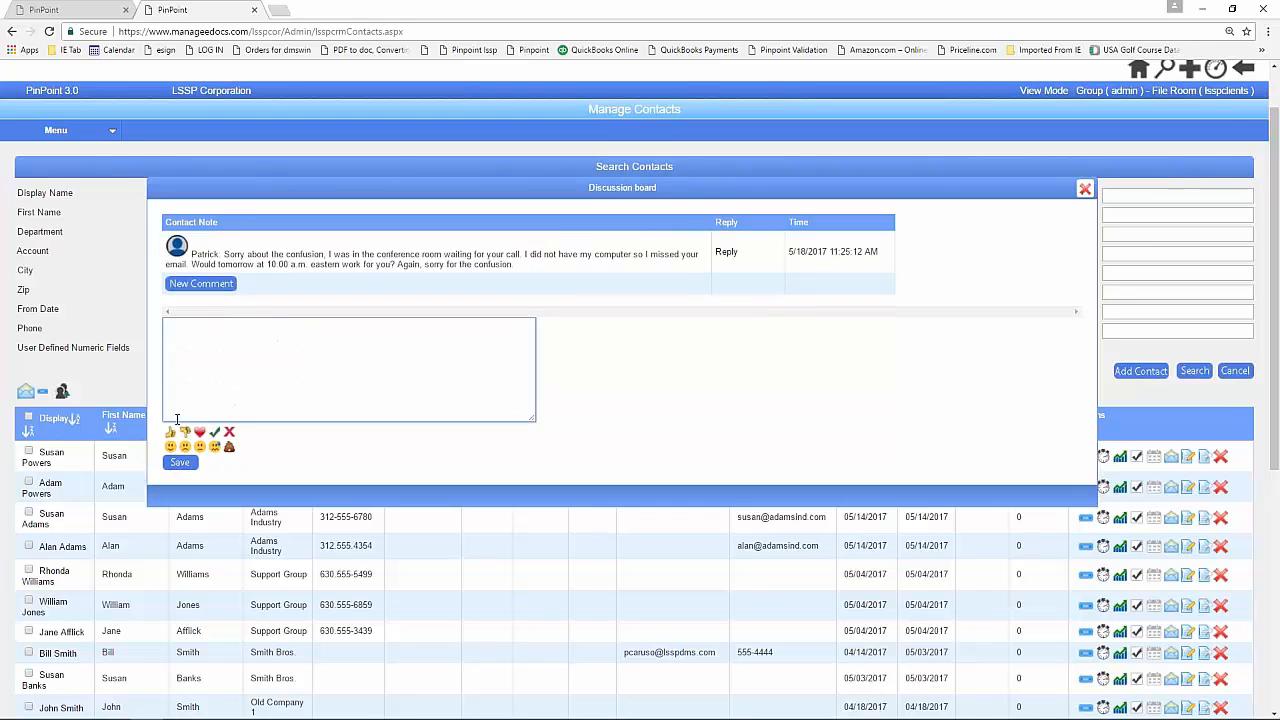
left_click(1085, 189)
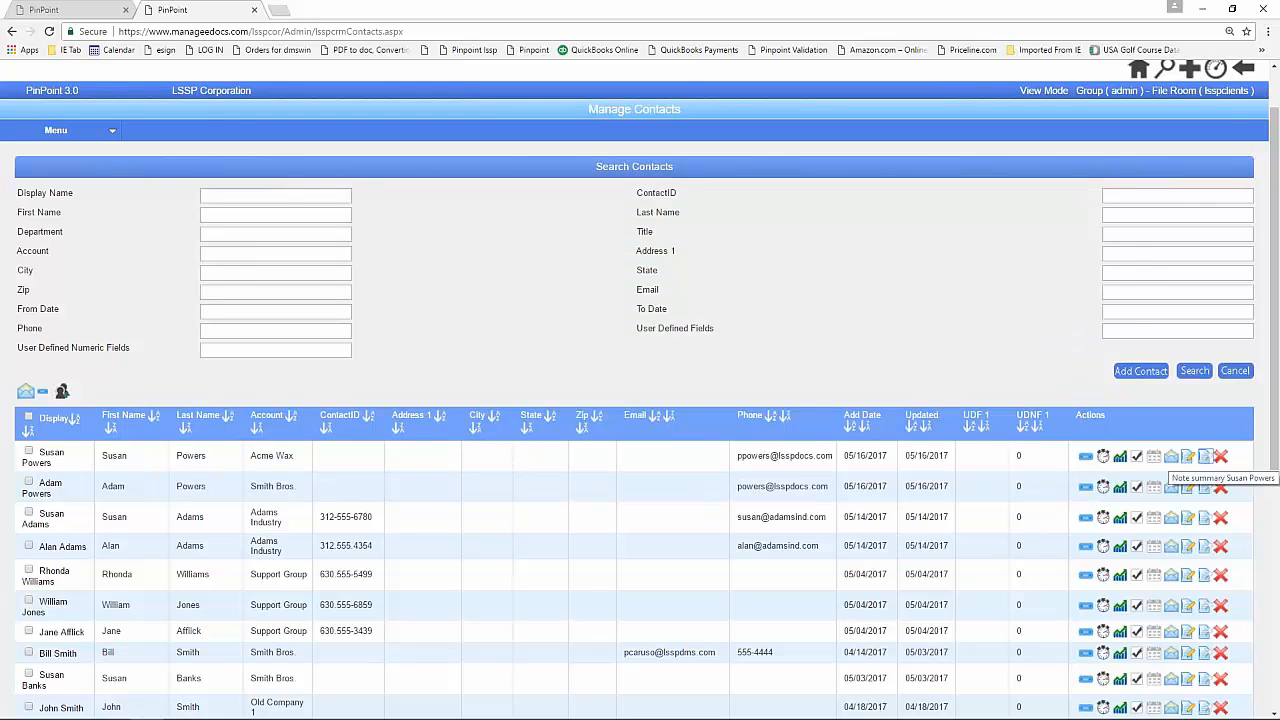
Review the Acme Wax contact's note summary for the Contact, Task and Appointment note types, and close it.
left_click(1203, 462)
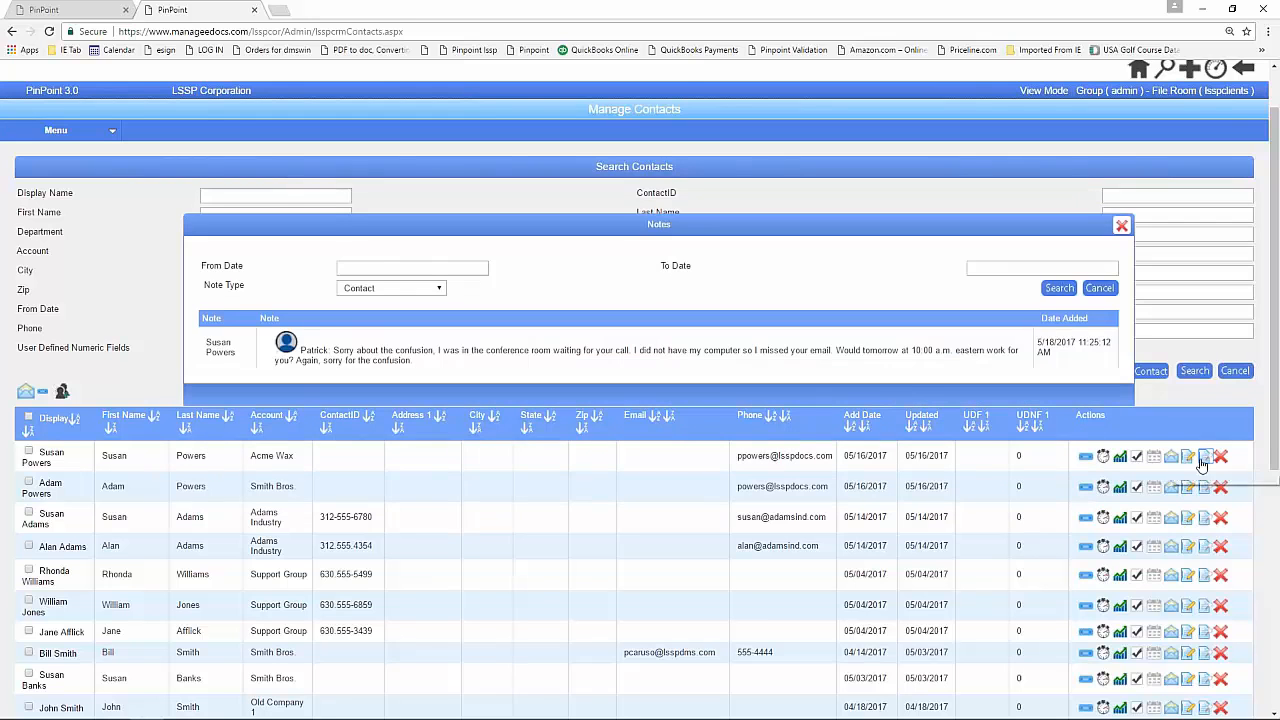
left_click(438, 290)
left_click(406, 318)
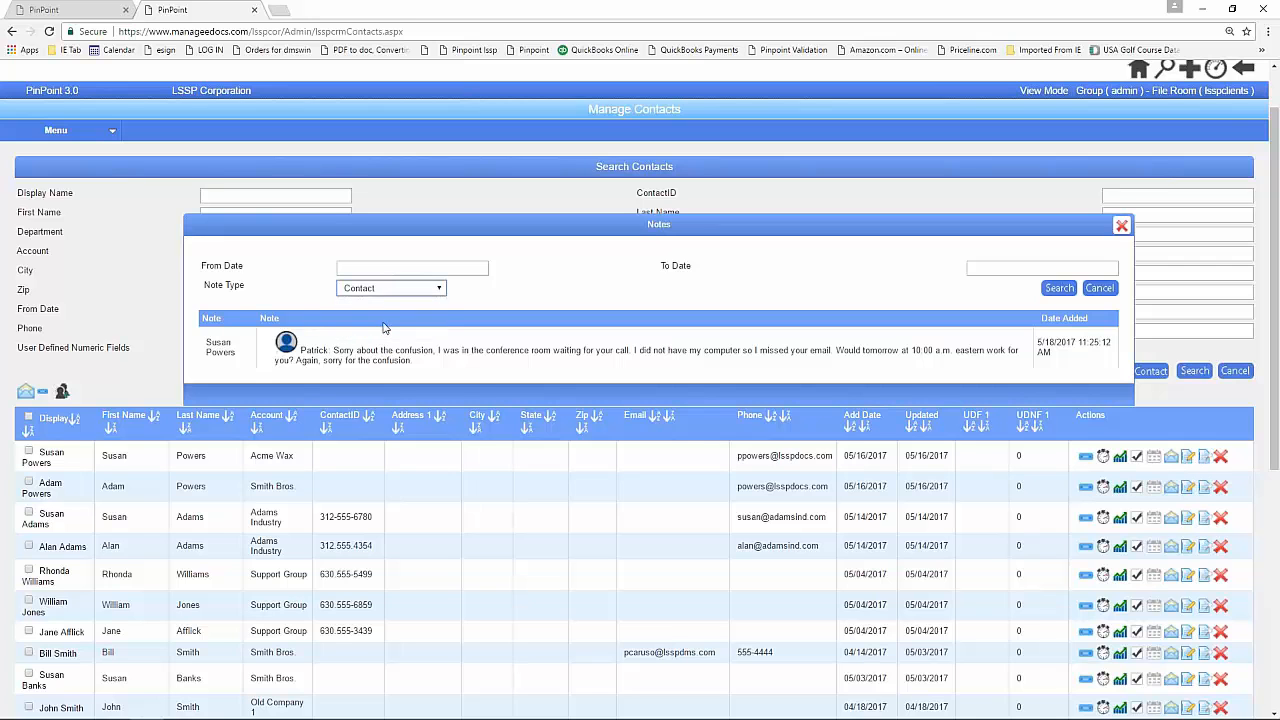
left_click(437, 291)
left_click(396, 335)
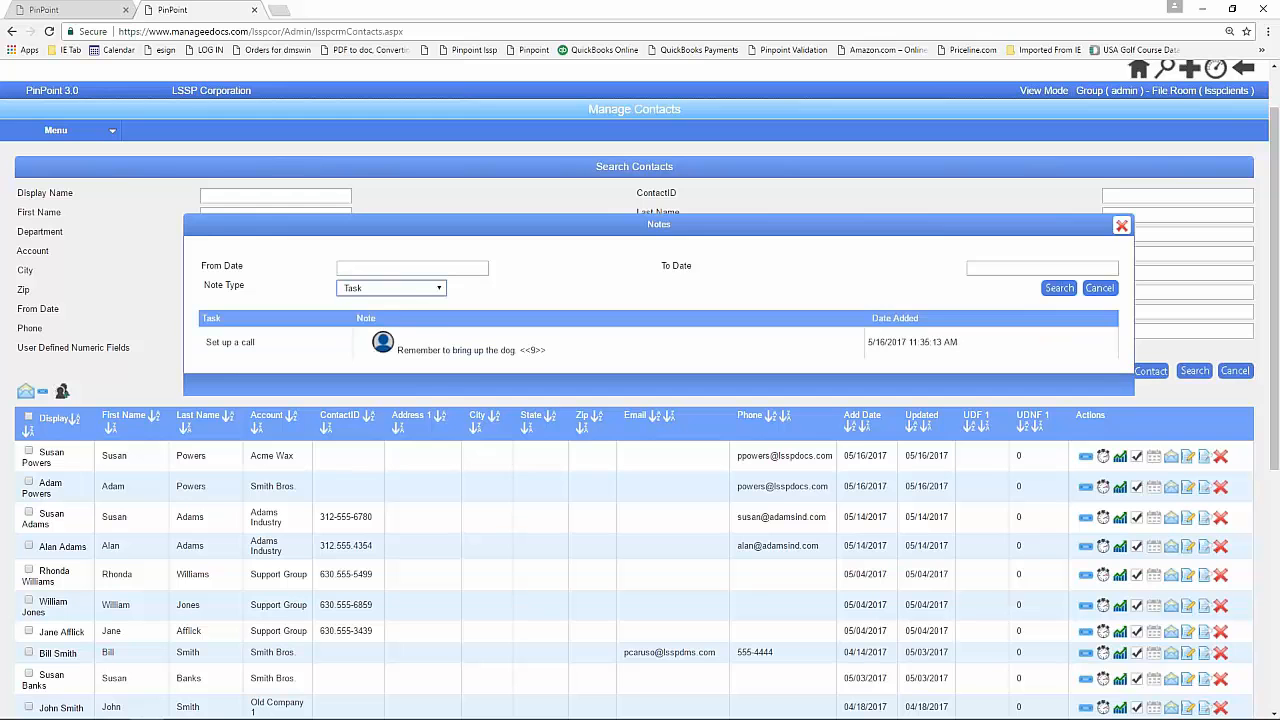
left_click(434, 292)
left_click(390, 302)
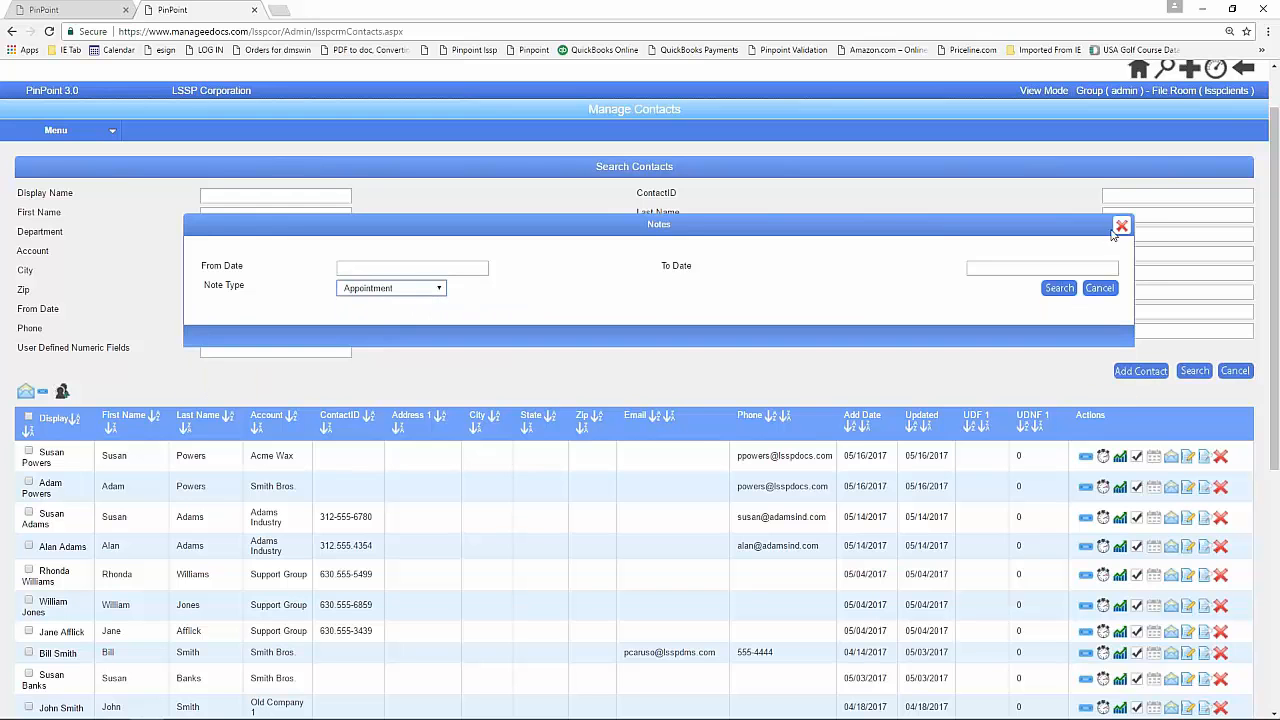
left_click(1122, 226)
Review the Appointment and Email notes in the note summary of the Smith Bros. contact added 04/14/2017, and close it.
scroll(725, 593, "down", 1)
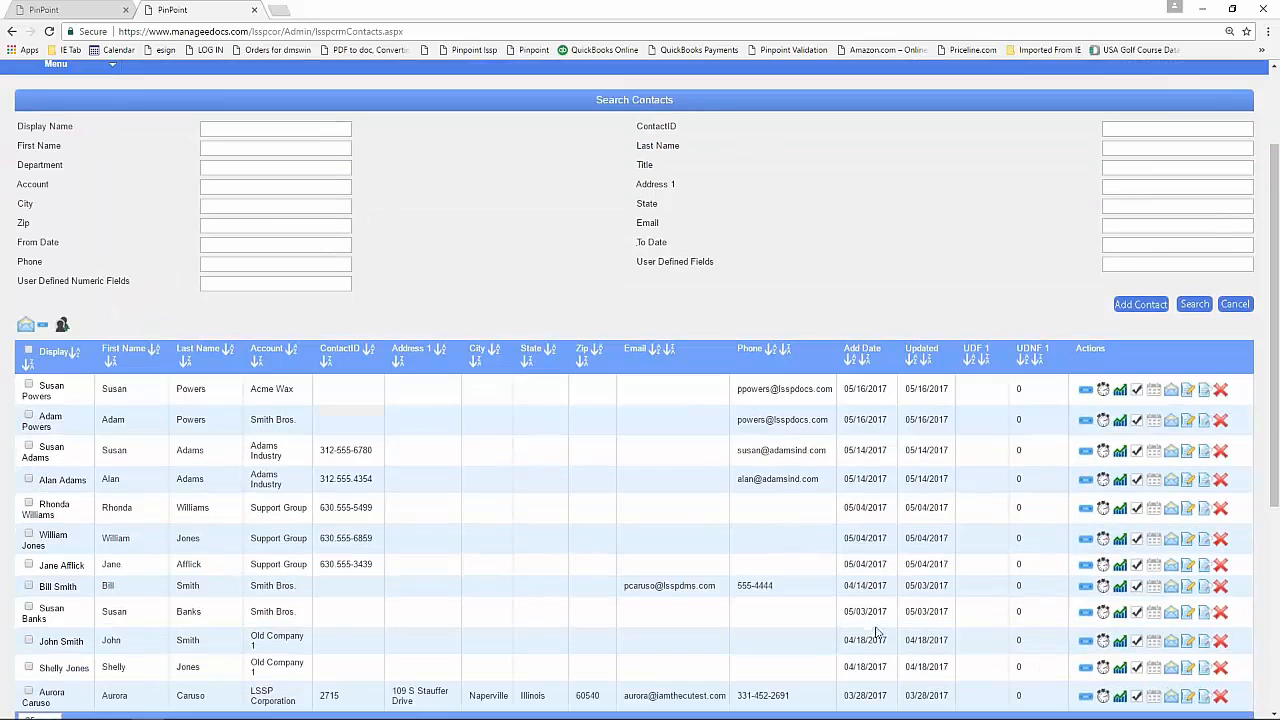
left_click(1205, 588)
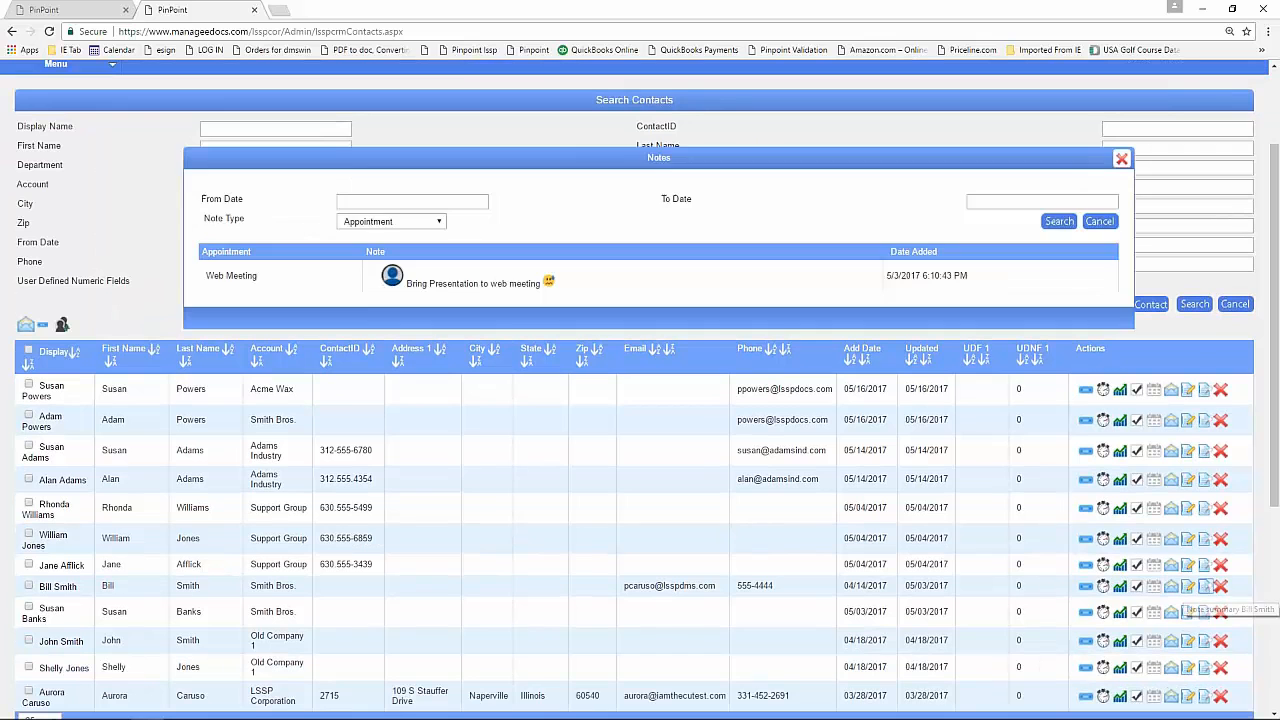
left_click(445, 222)
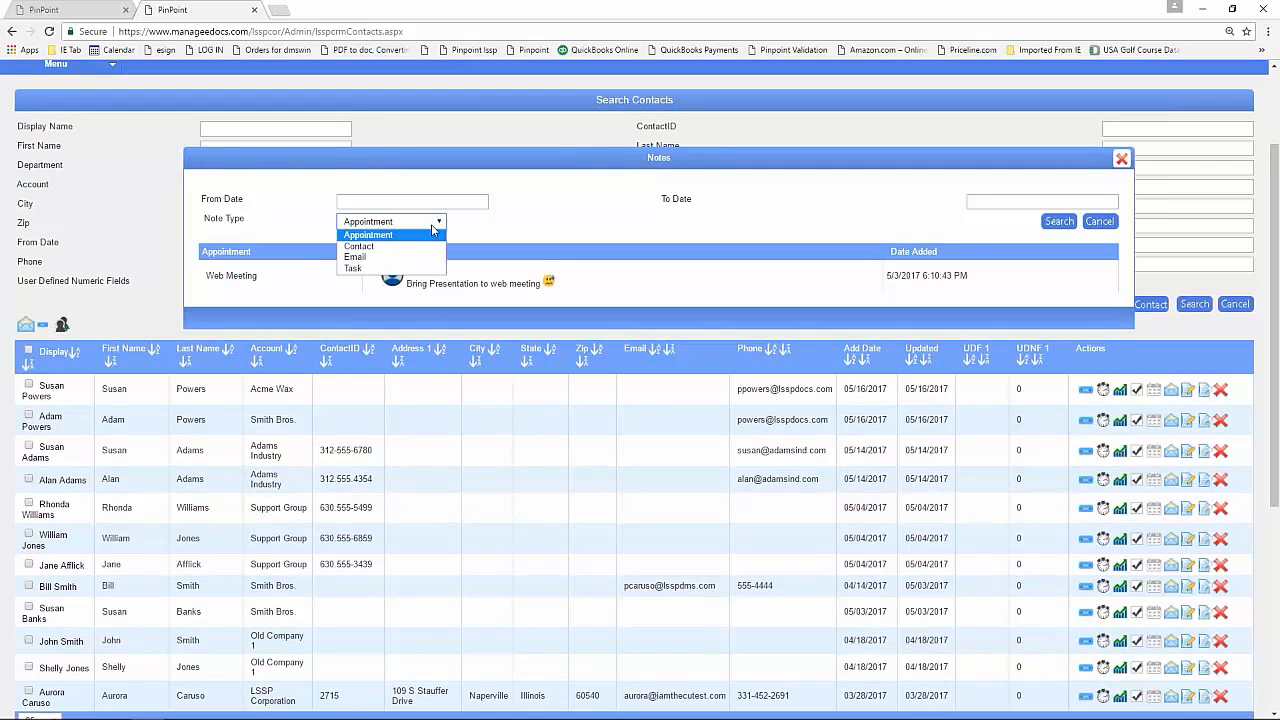
left_click(370, 247)
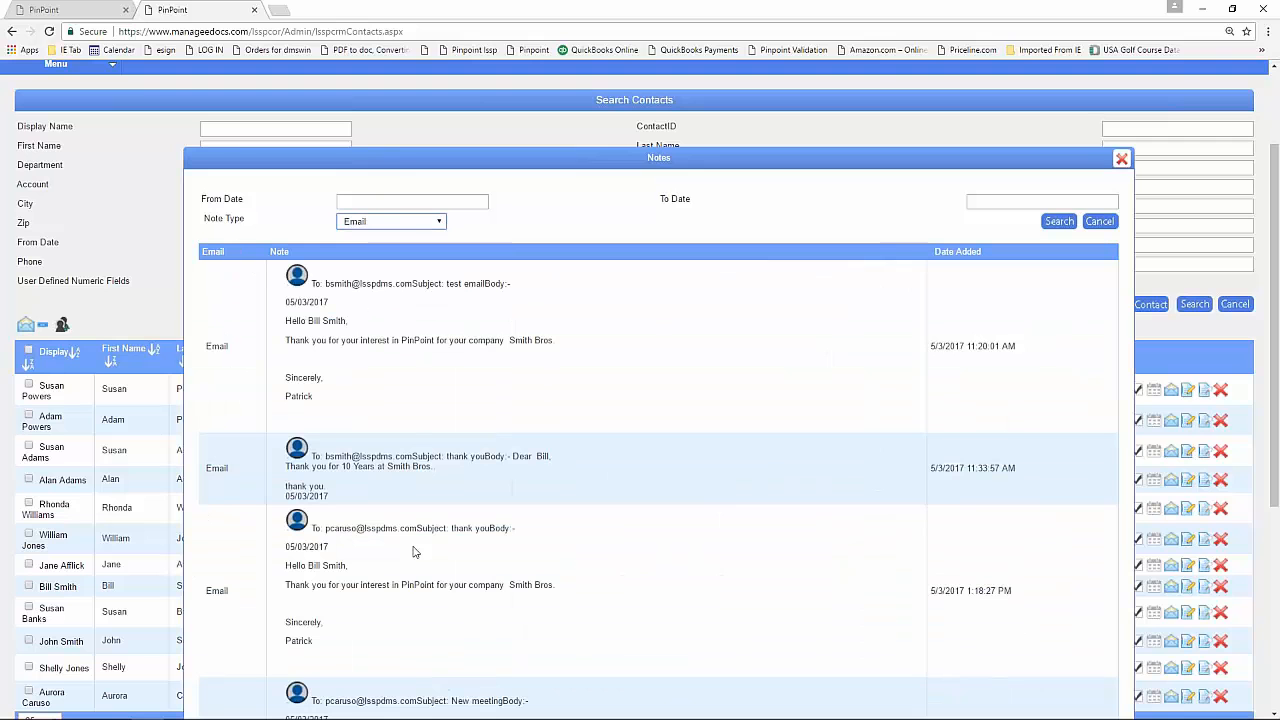
scroll(395, 624, "down", 1)
scroll(395, 624, "down", 3)
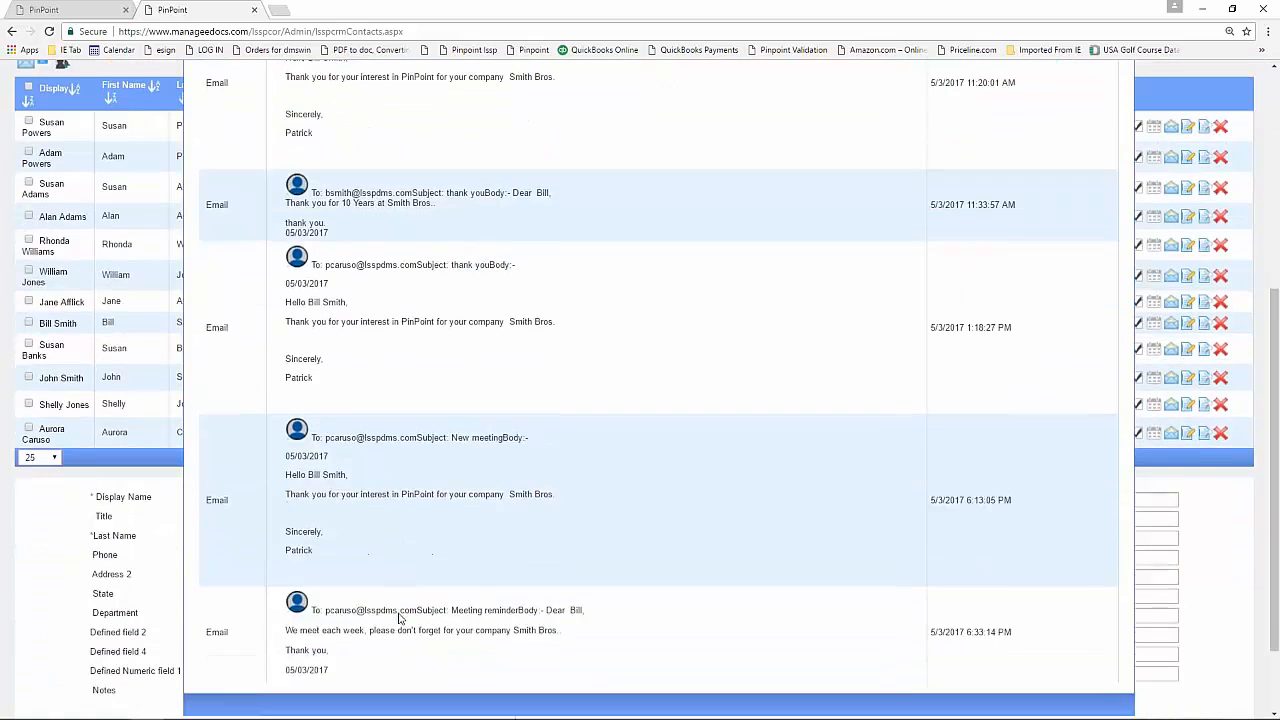
scroll(400, 618, "up", 5)
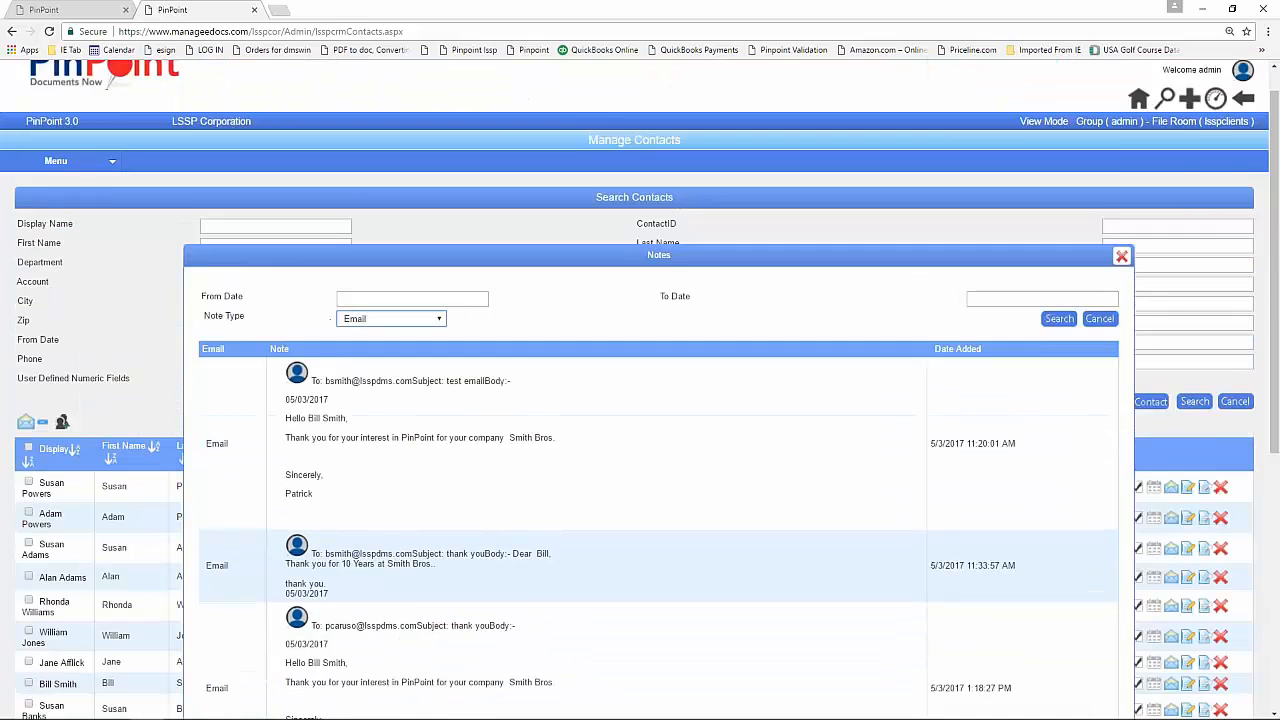
left_click(1122, 293)
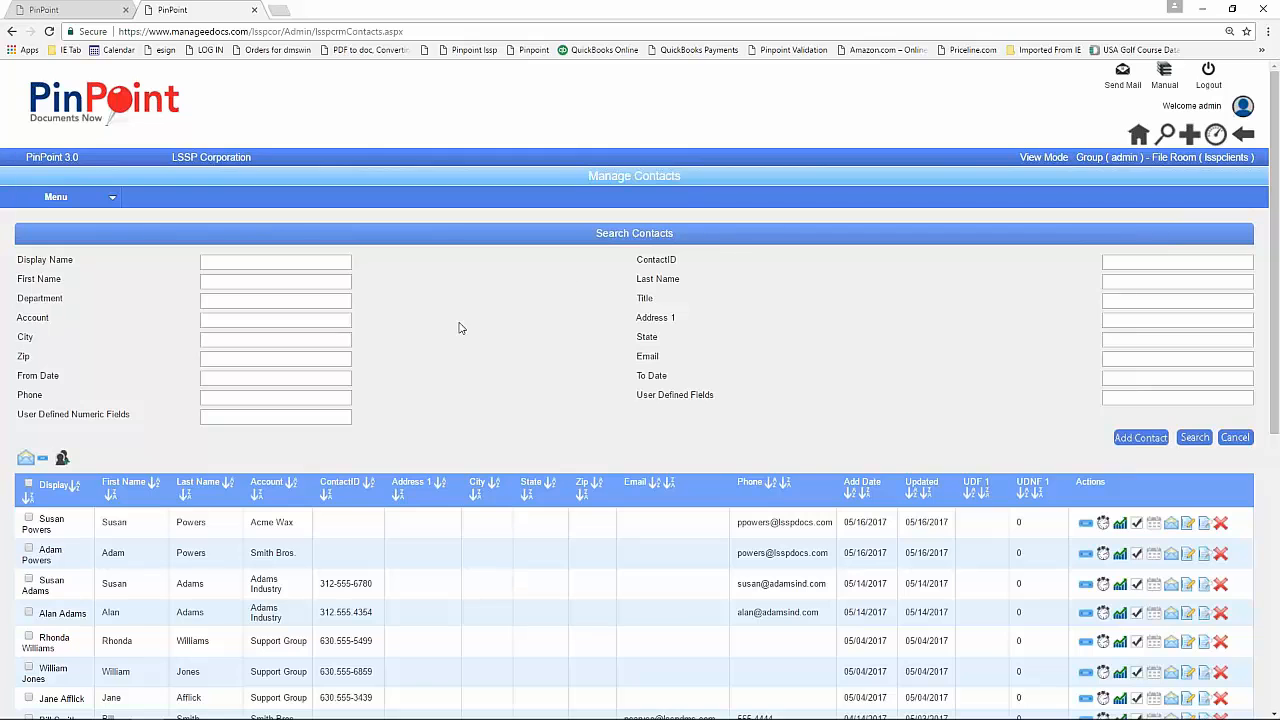
Go to the CRM template management page.
left_click(56, 197)
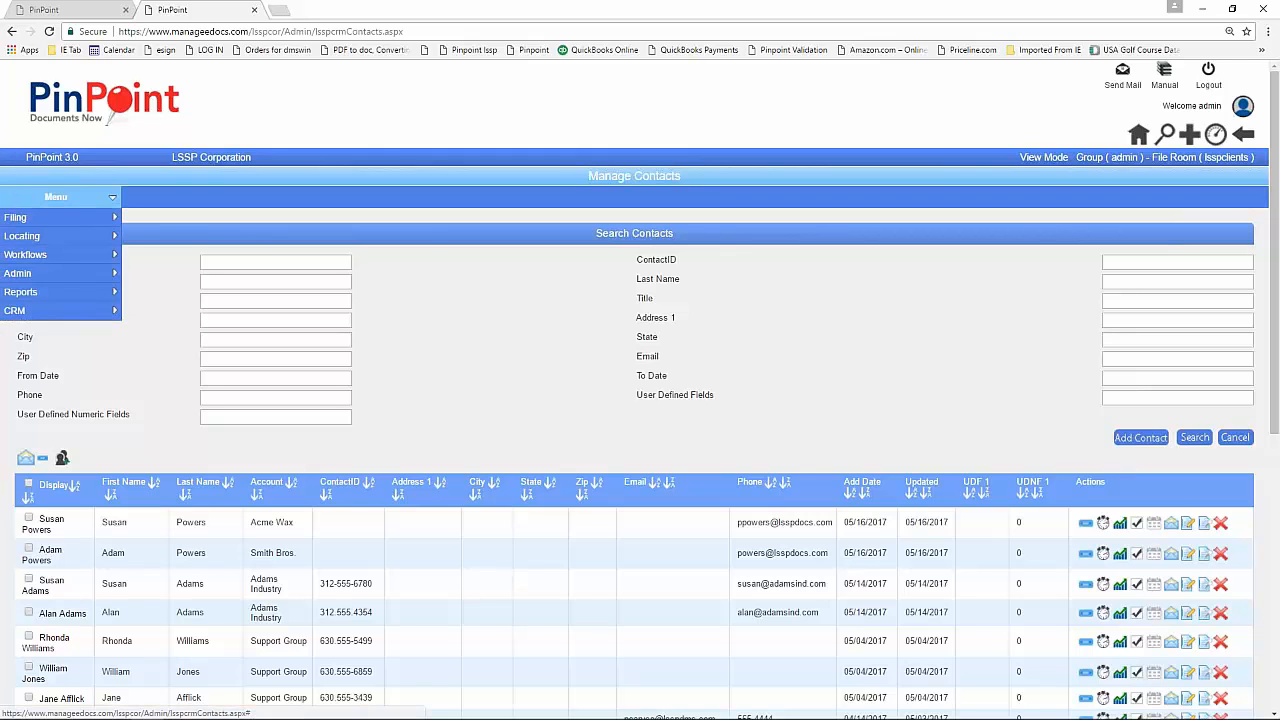
mouse_move(41, 322)
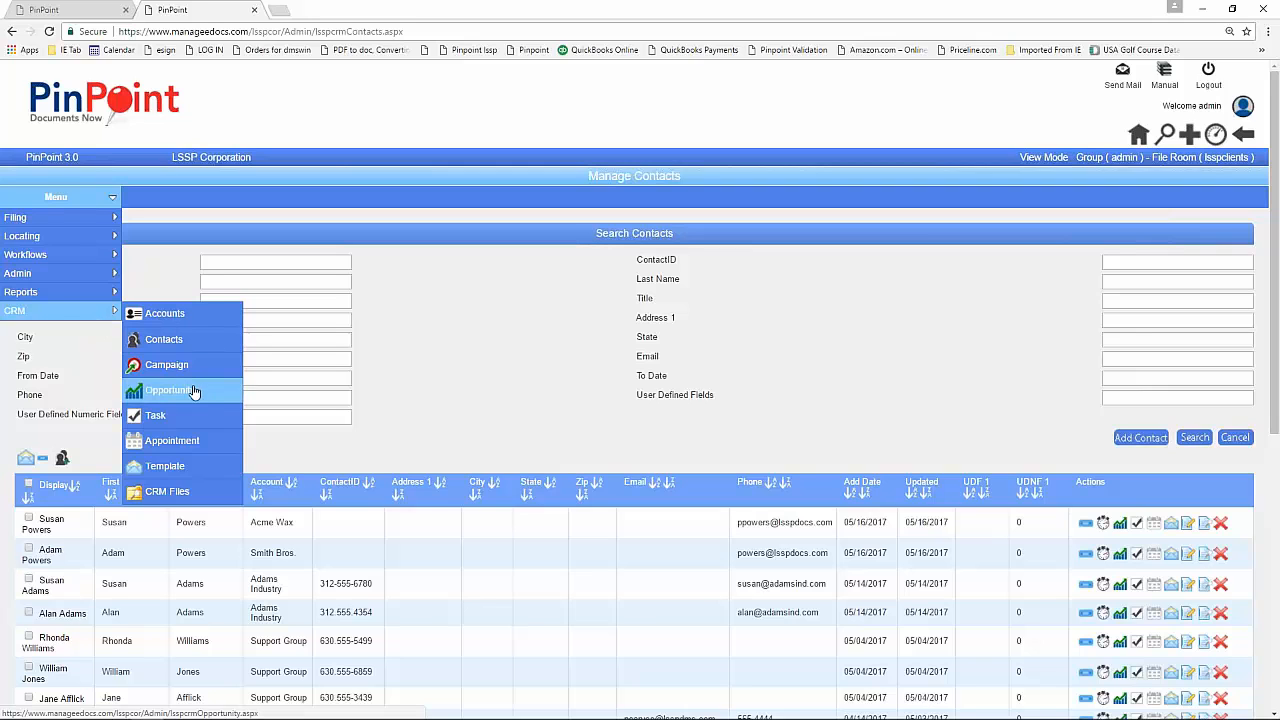
left_click(165, 466)
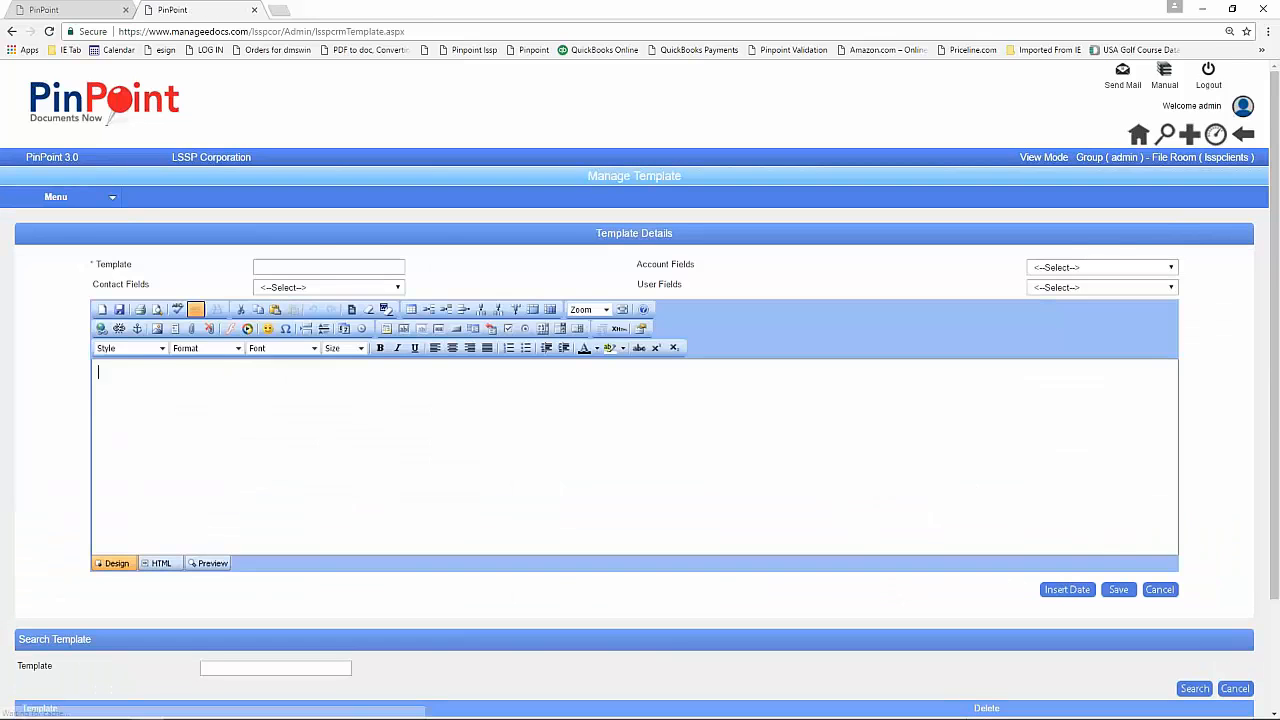
Name the template "Class Room Assignments" and write "Dear" with the contact's First Name field, followed by "Thank you for your time.".
left_click(270, 266)
type("Class Room Assignments")
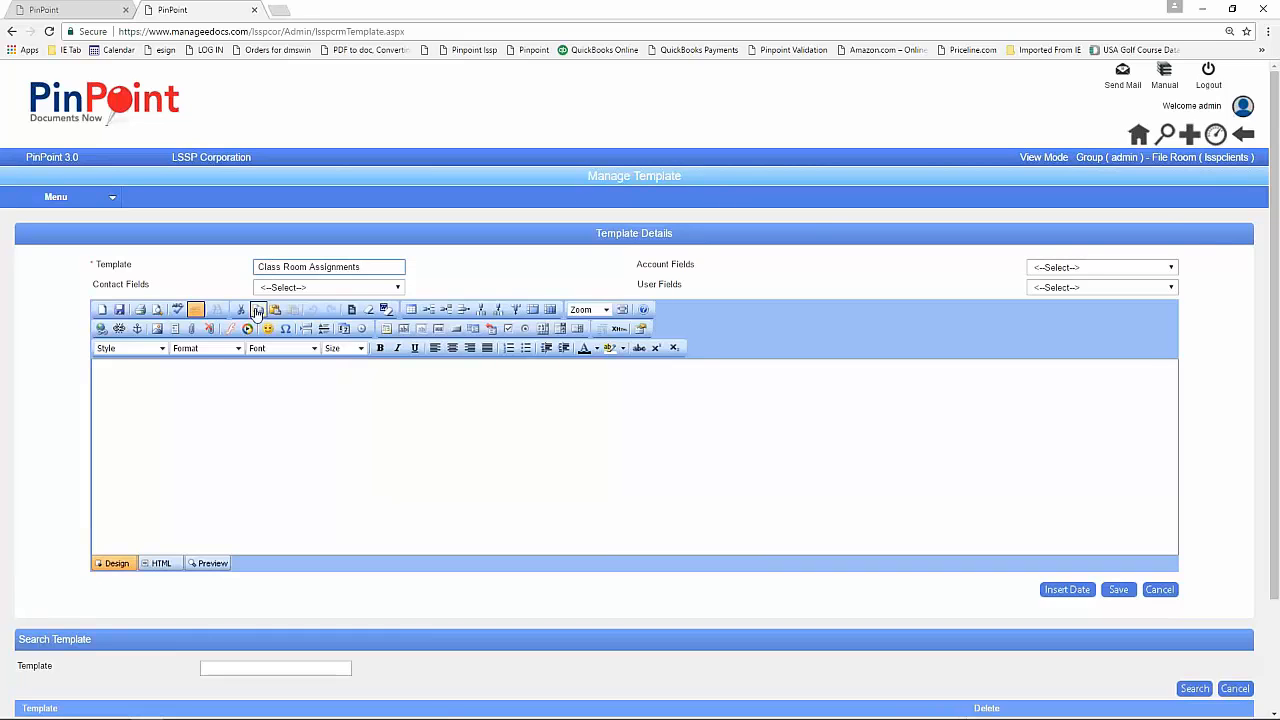
left_click(125, 365)
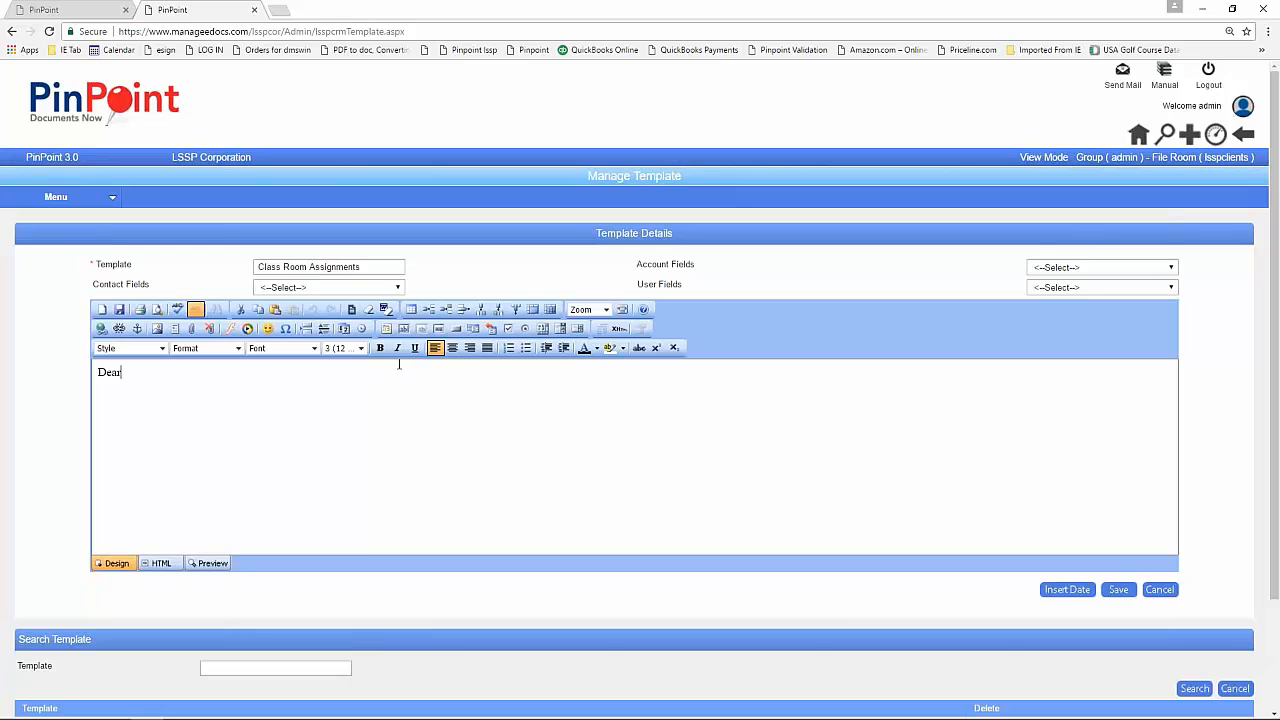
left_click(398, 288)
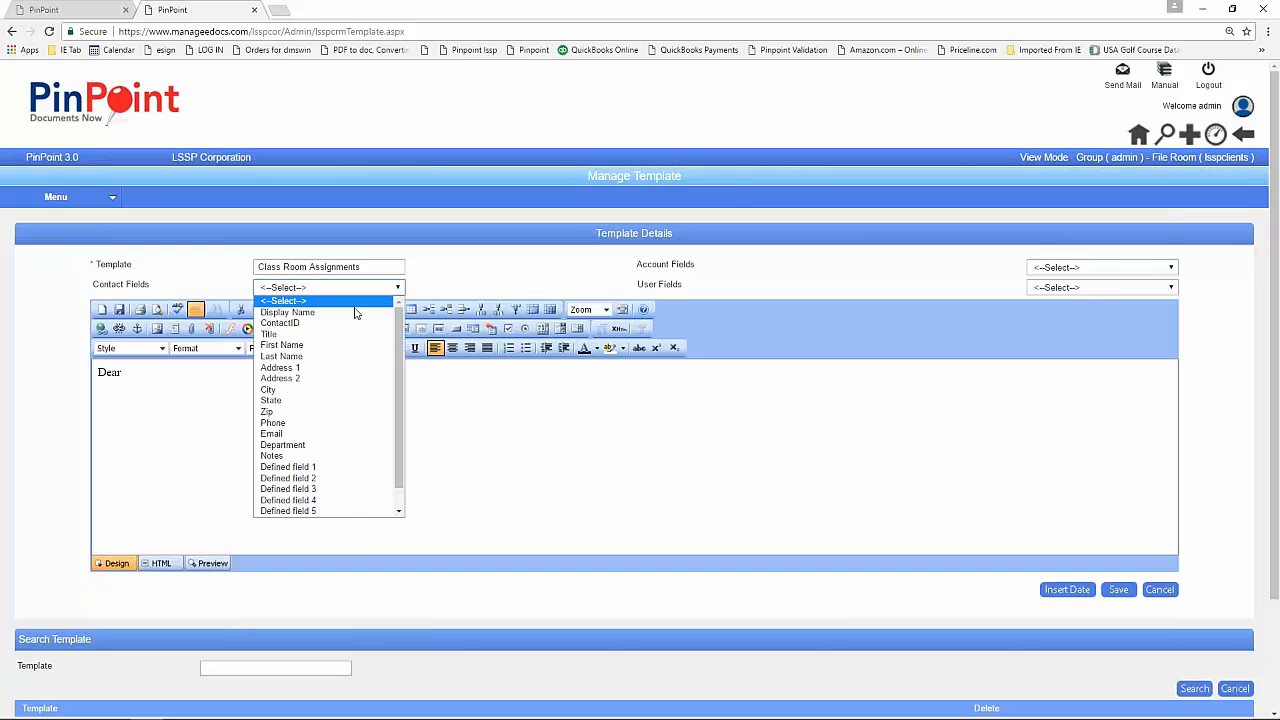
left_click(307, 345)
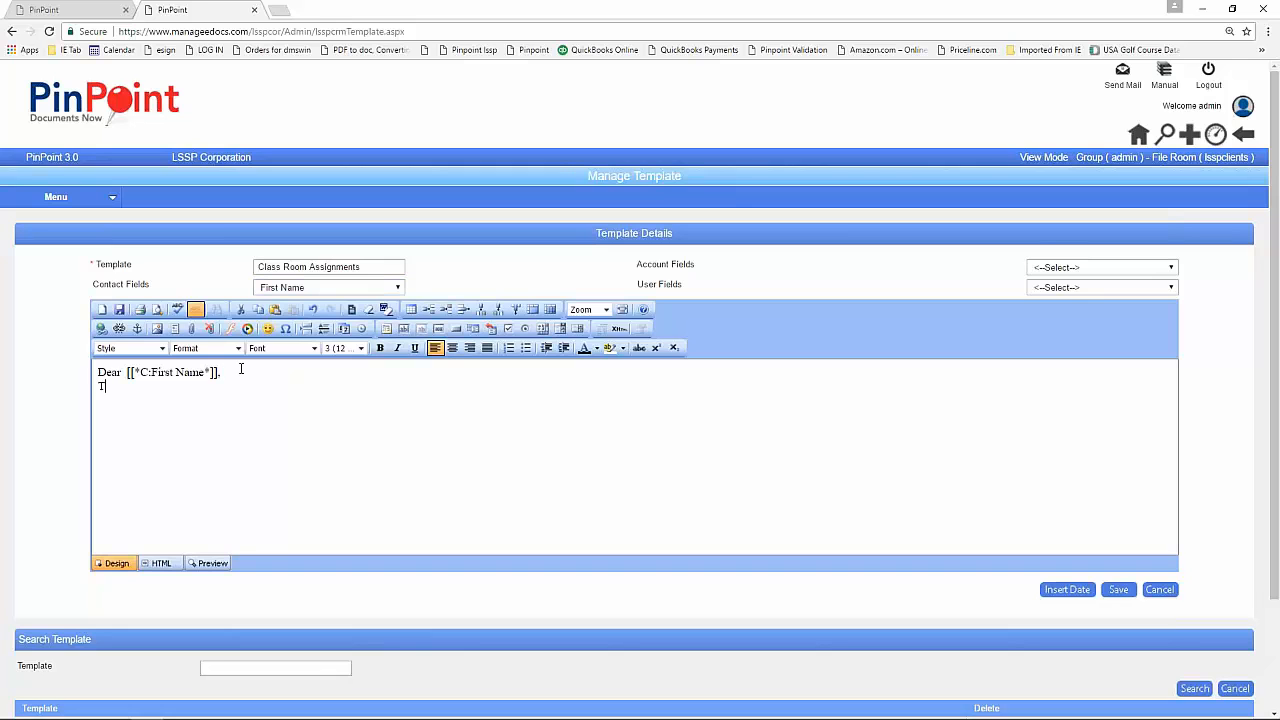
type("hank you for your time.")
Sign the template body with the user's First Name, Last Name and Email fields, and save the template.
left_click(1166, 288)
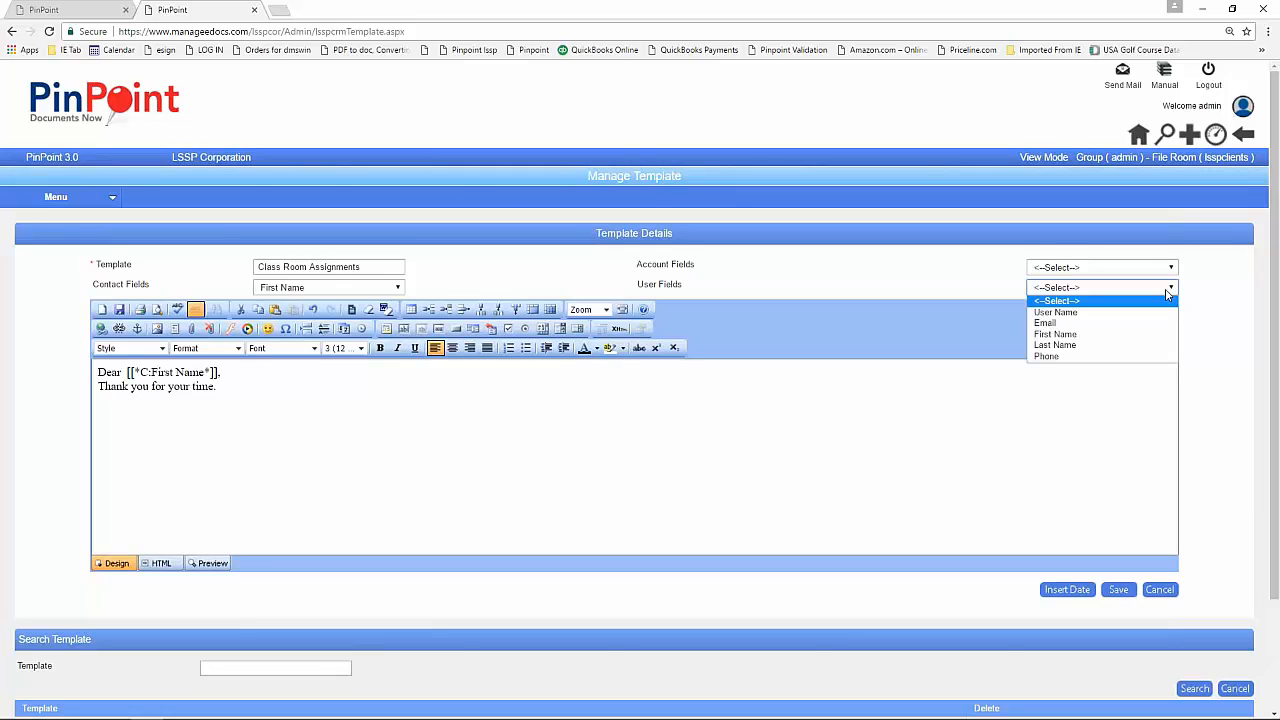
left_click(1071, 334)
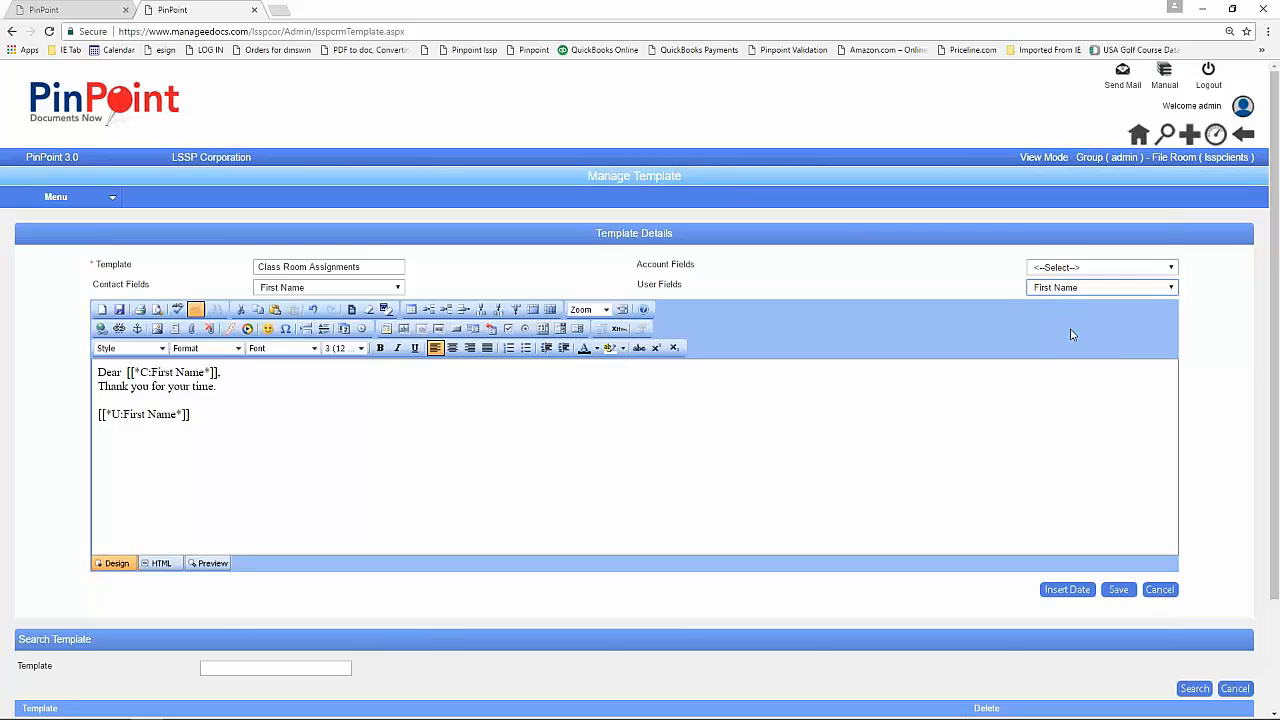
left_click(1171, 288)
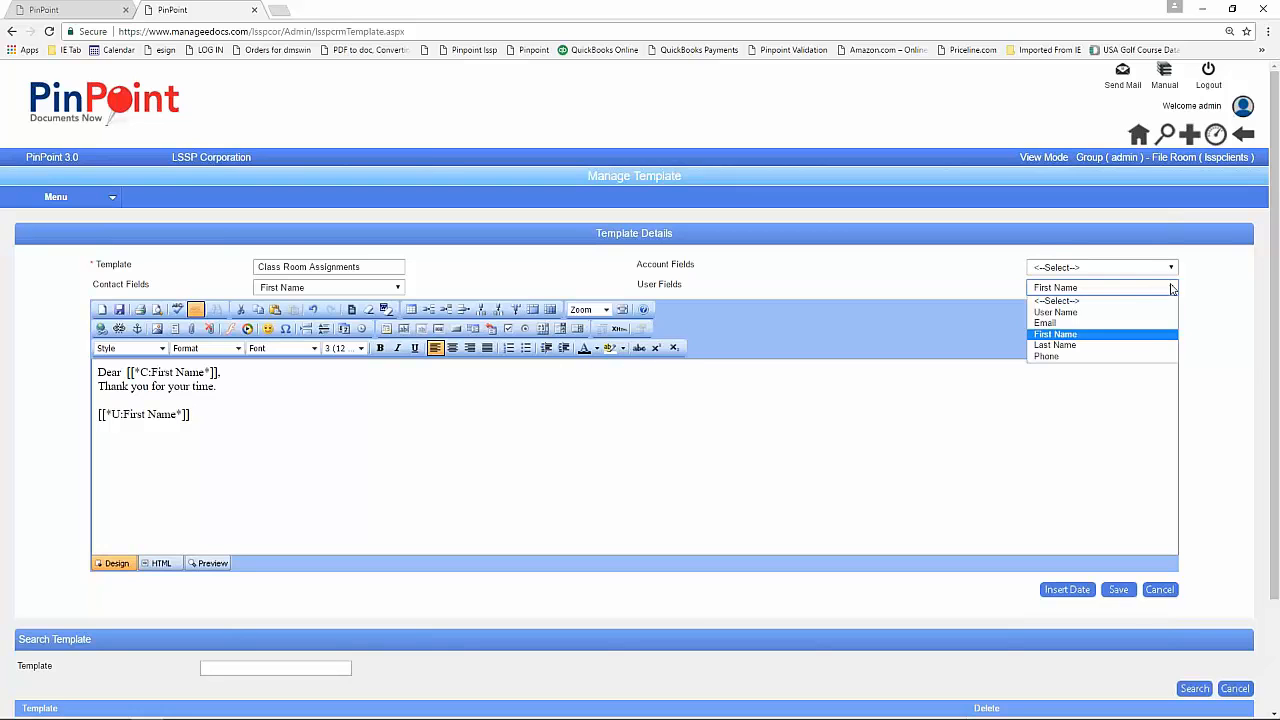
left_click(1077, 348)
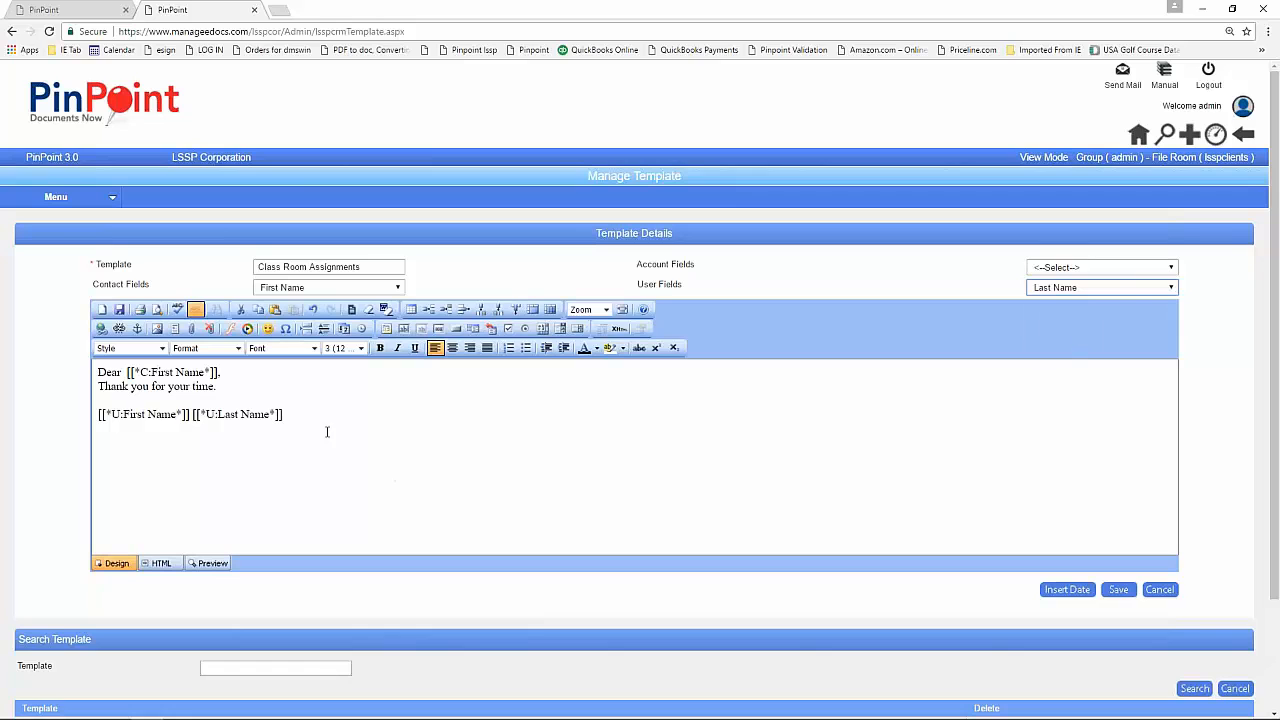
left_click(287, 414)
left_click(1165, 287)
left_click(1080, 323)
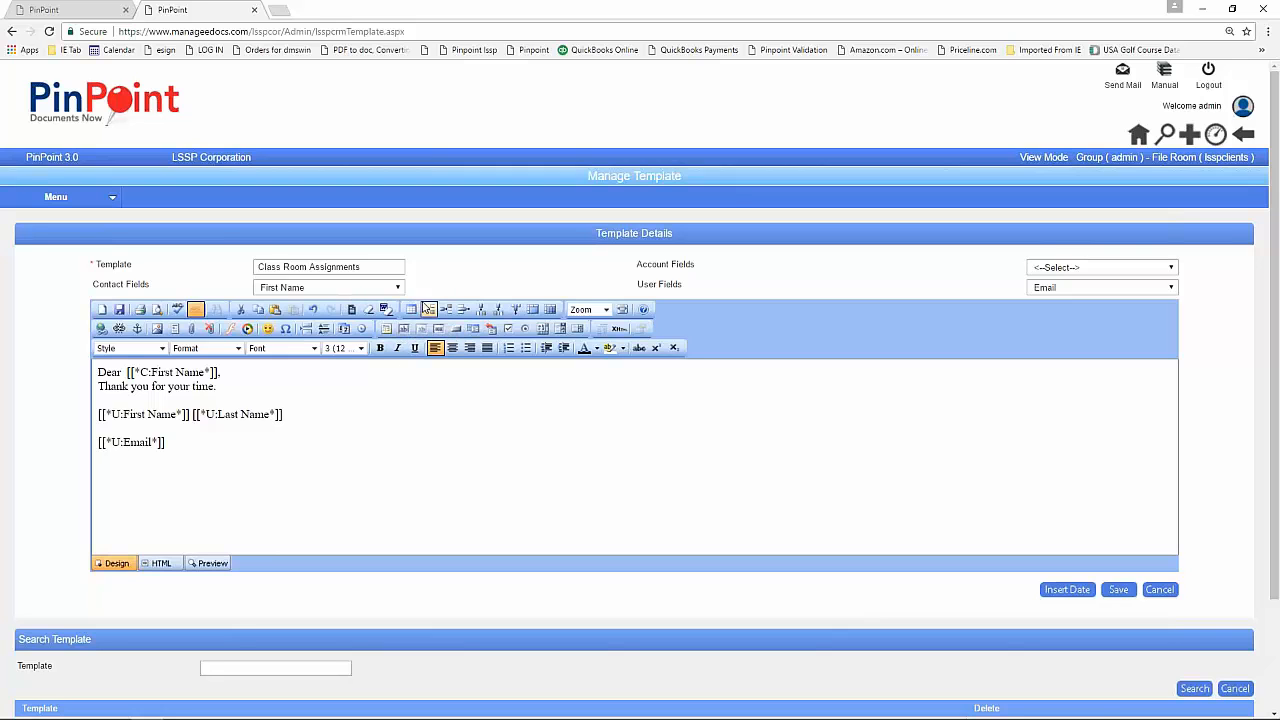
left_click(1117, 596)
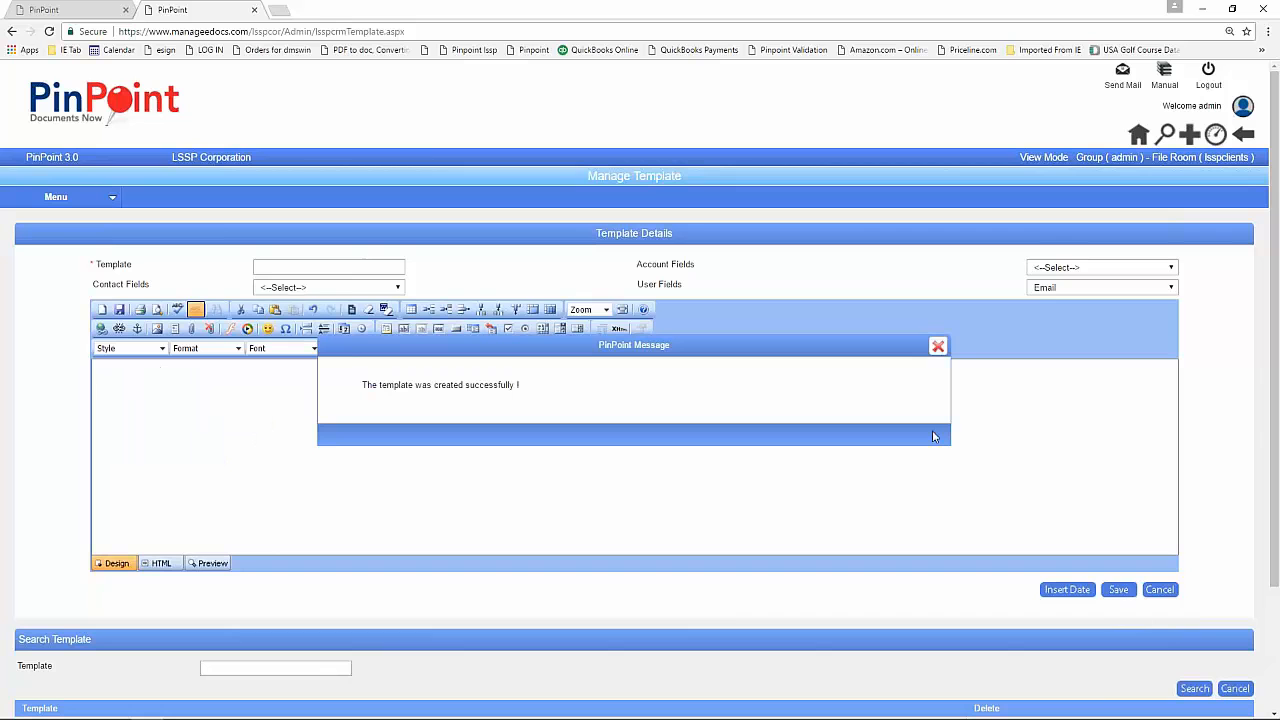
left_click(936, 347)
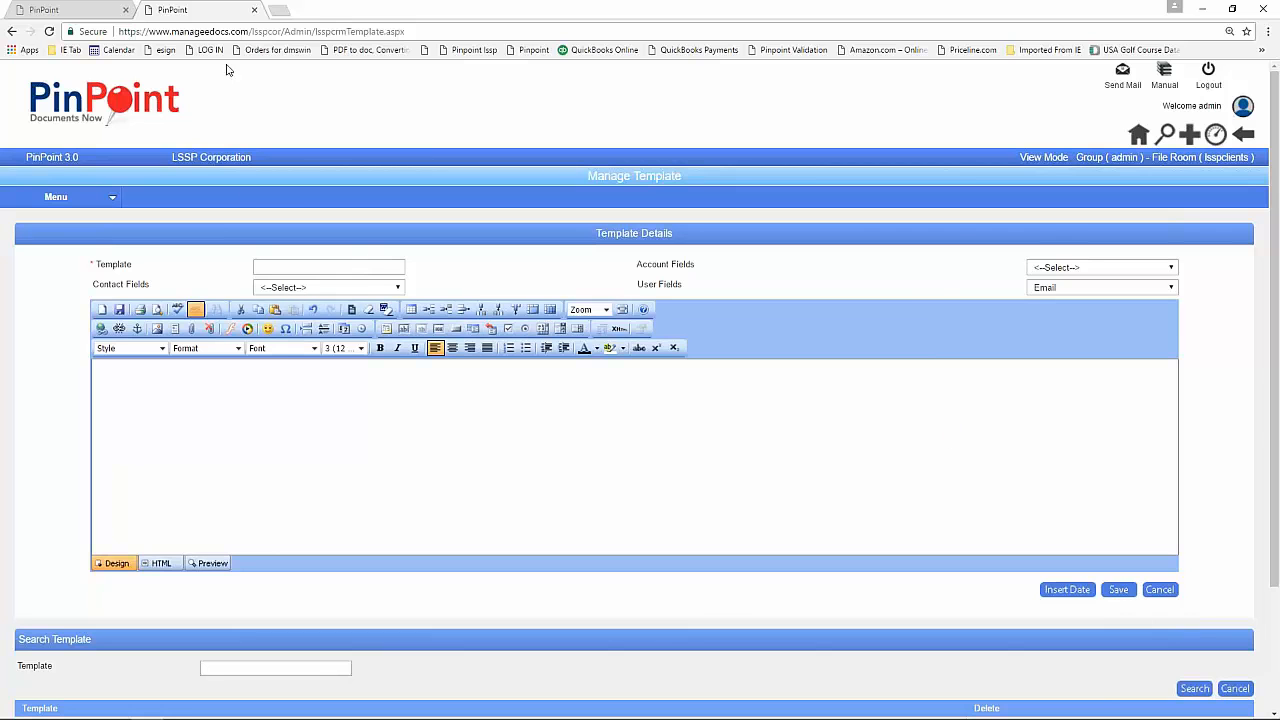
Return to the accounts list, review the mail templates offered for the Old Company 1 account, and close the mail form.
left_click(253, 10)
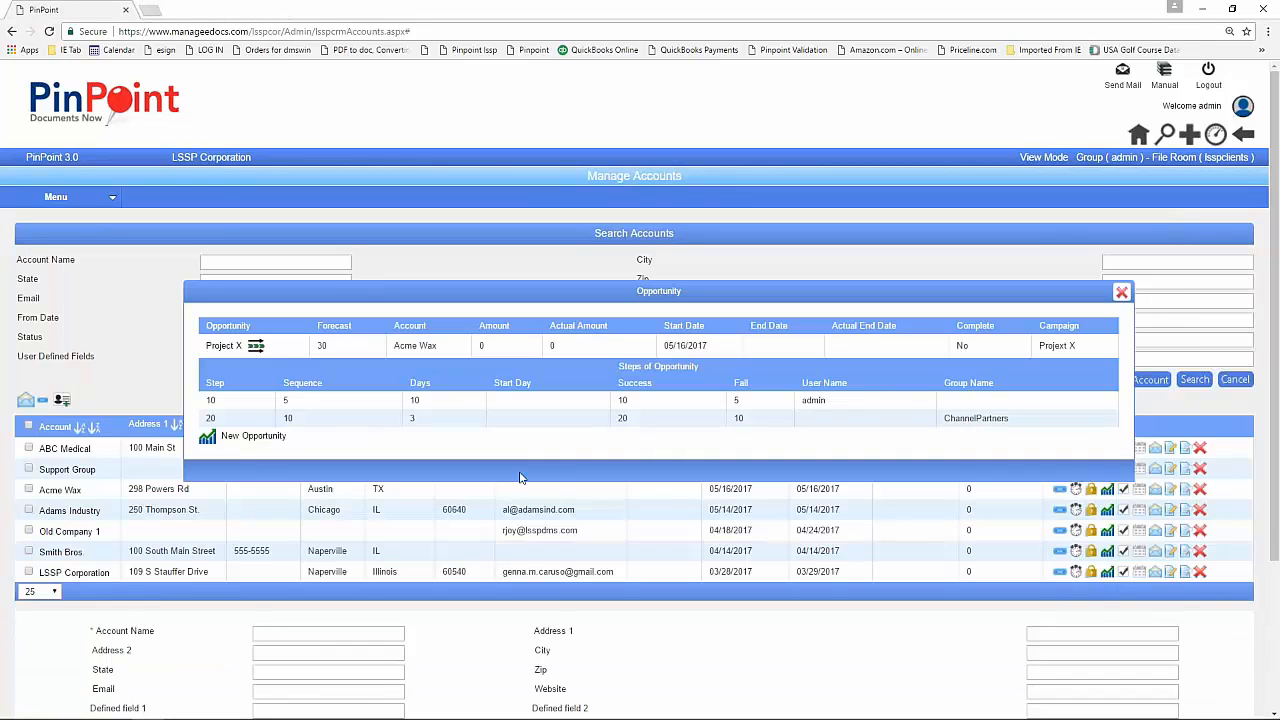
left_click(1122, 293)
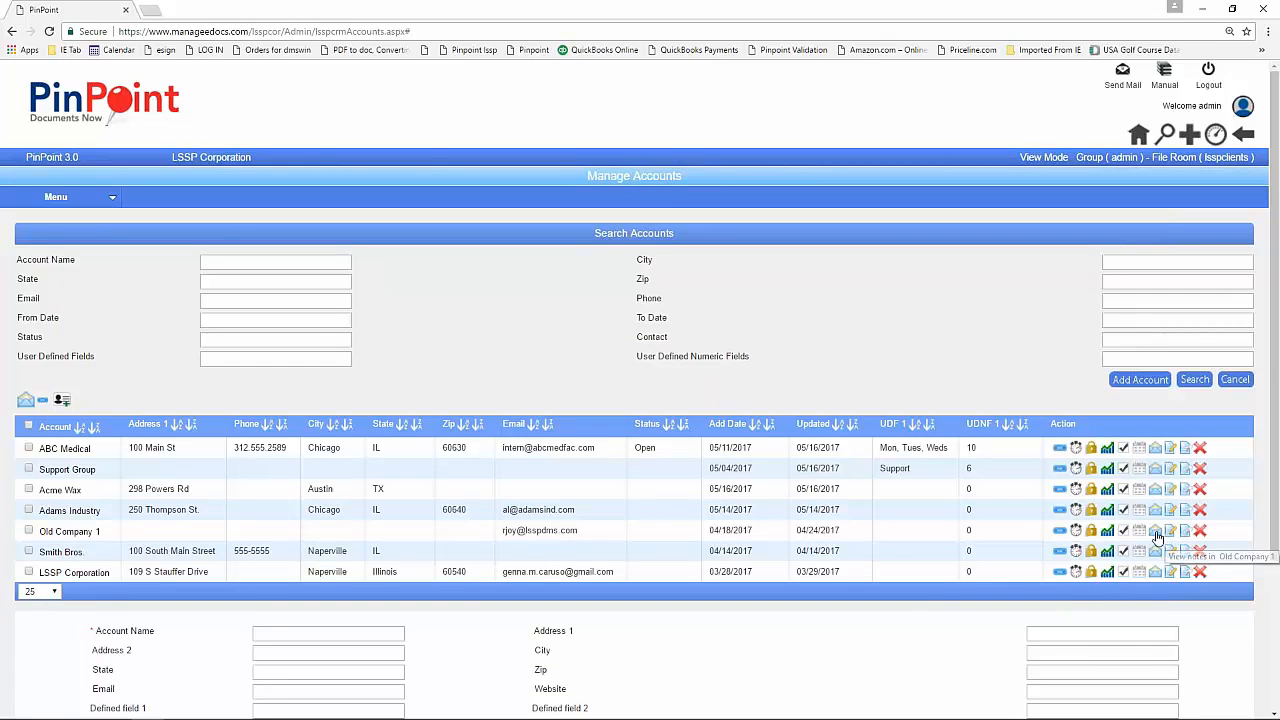
left_click(1155, 531)
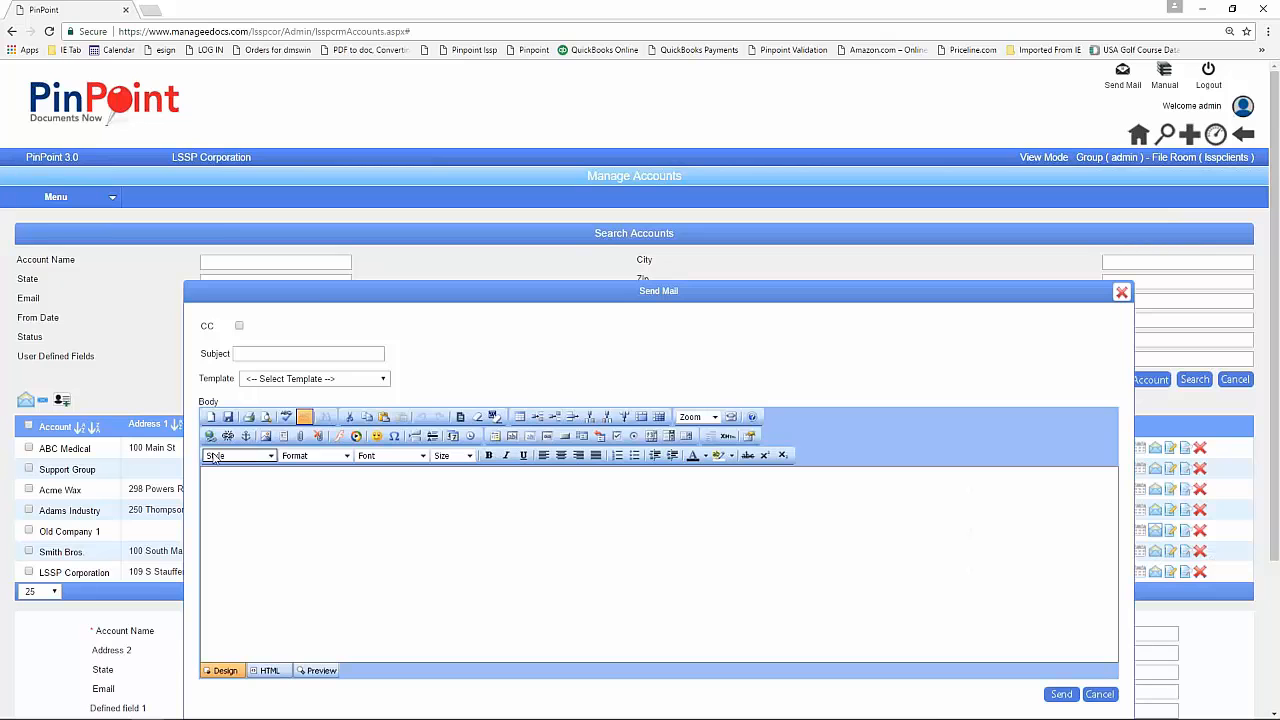
left_click(384, 379)
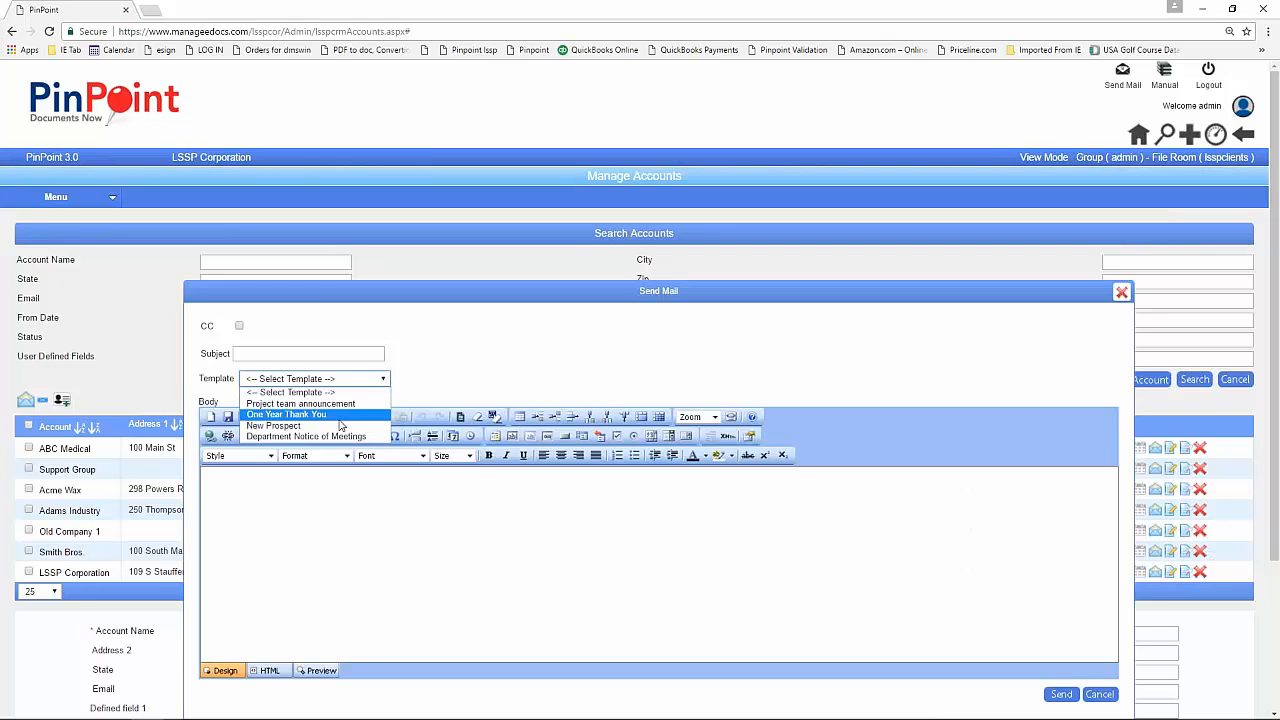
left_click(463, 369)
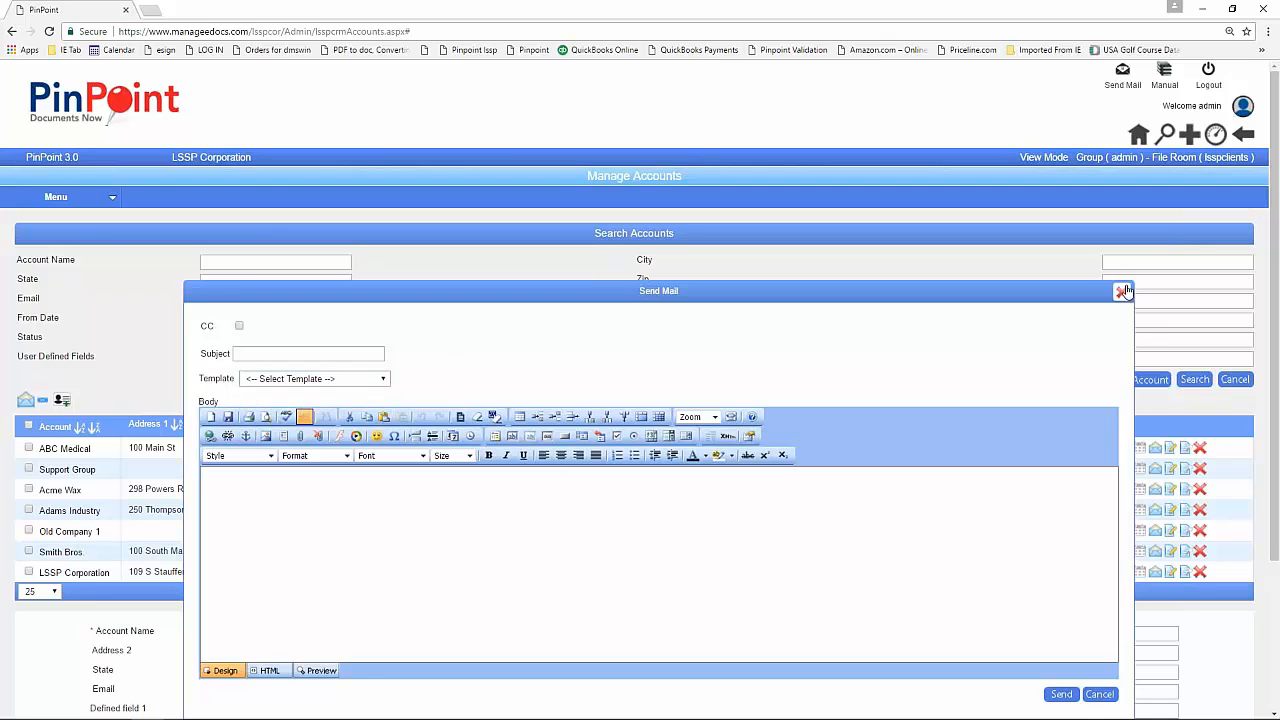
left_click(1124, 292)
Go to the CRM contacts and start a mail to the Acme Wax contact using the Class Room Assignments template.
left_click(56, 197)
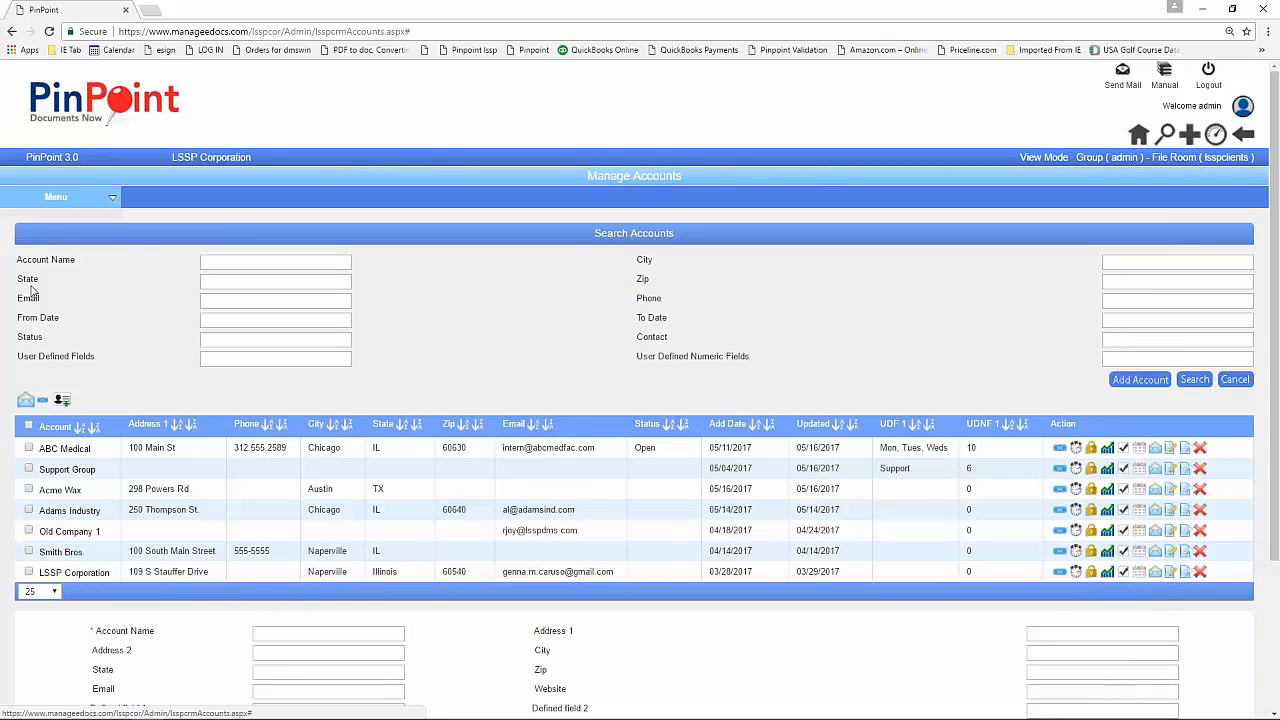
mouse_move(40, 311)
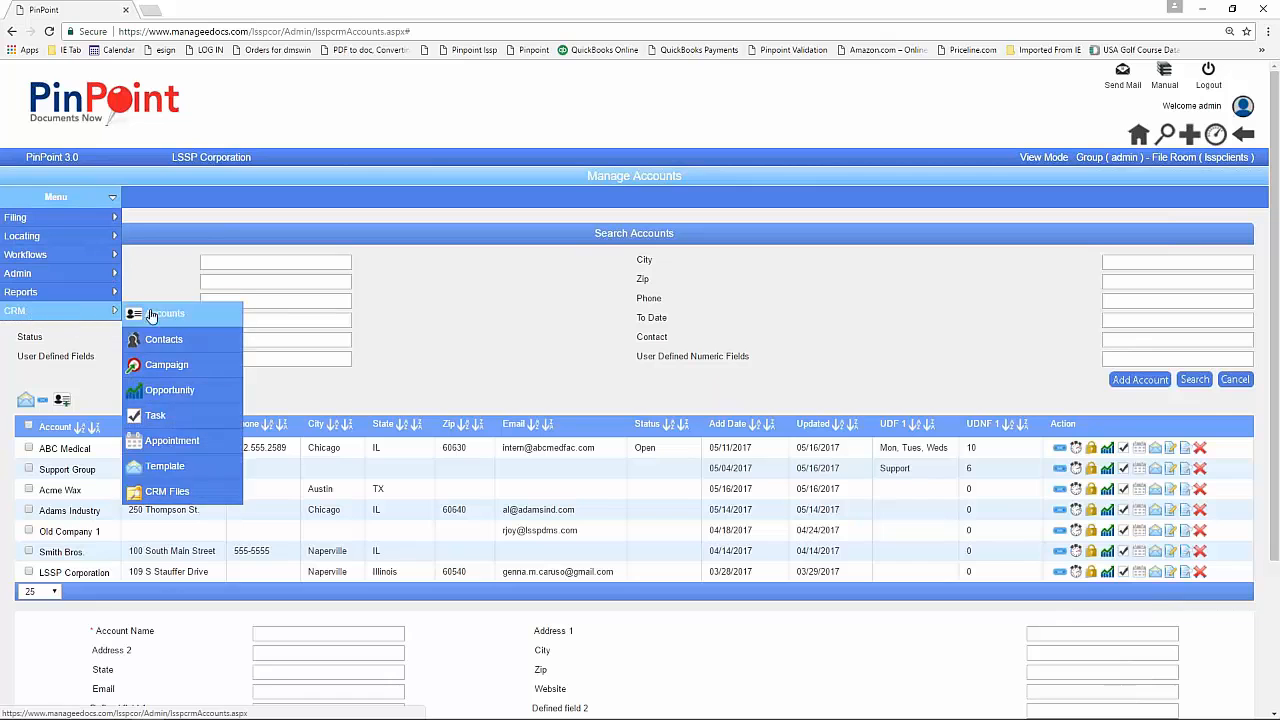
left_click(160, 340)
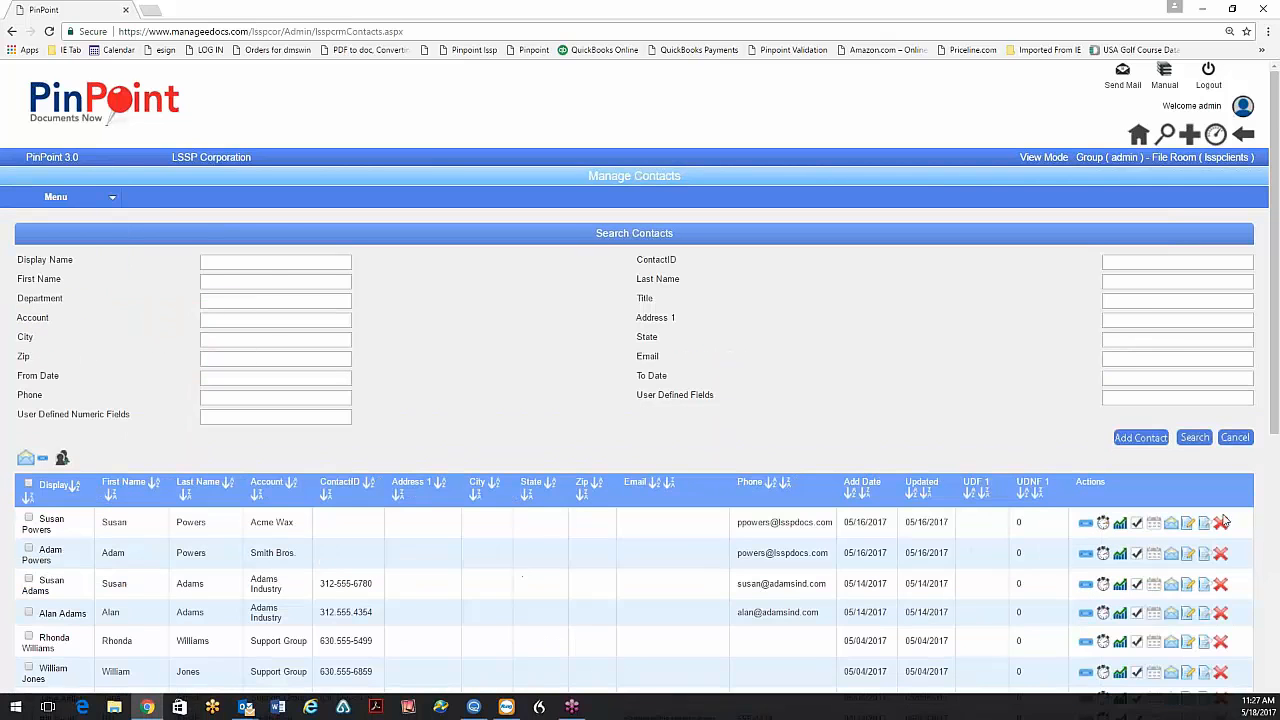
left_click(1172, 526)
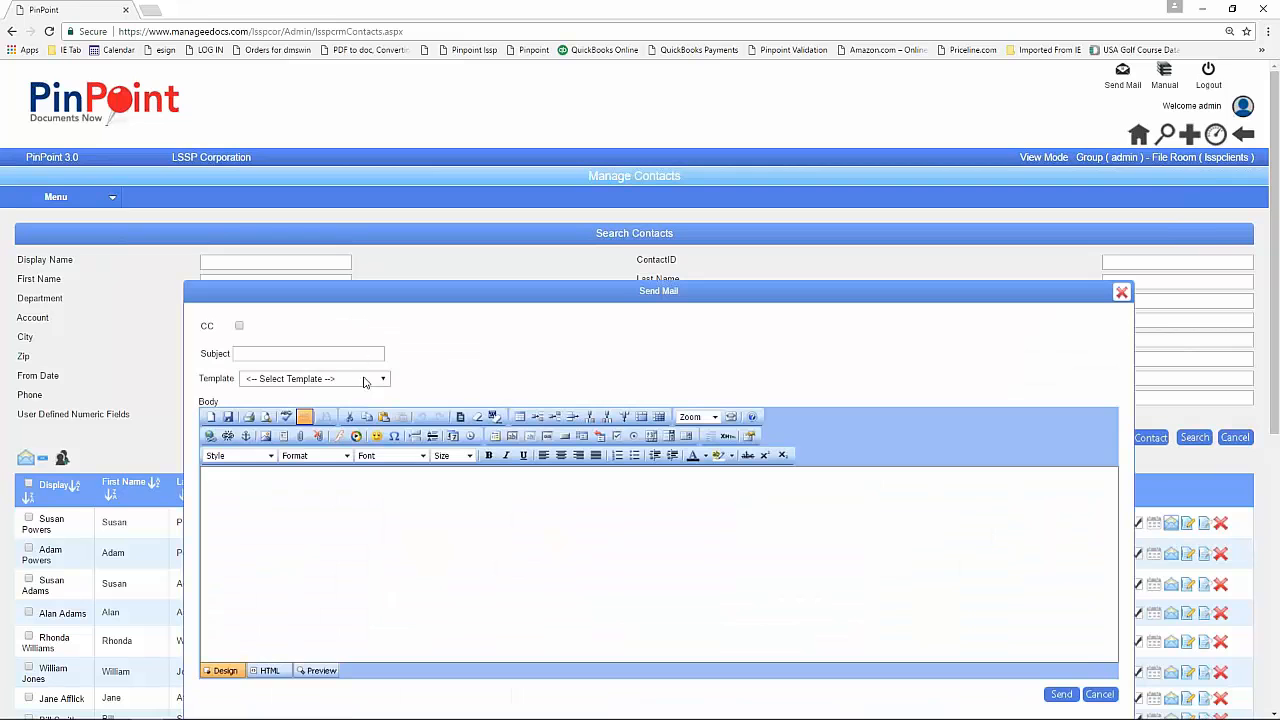
left_click(366, 383)
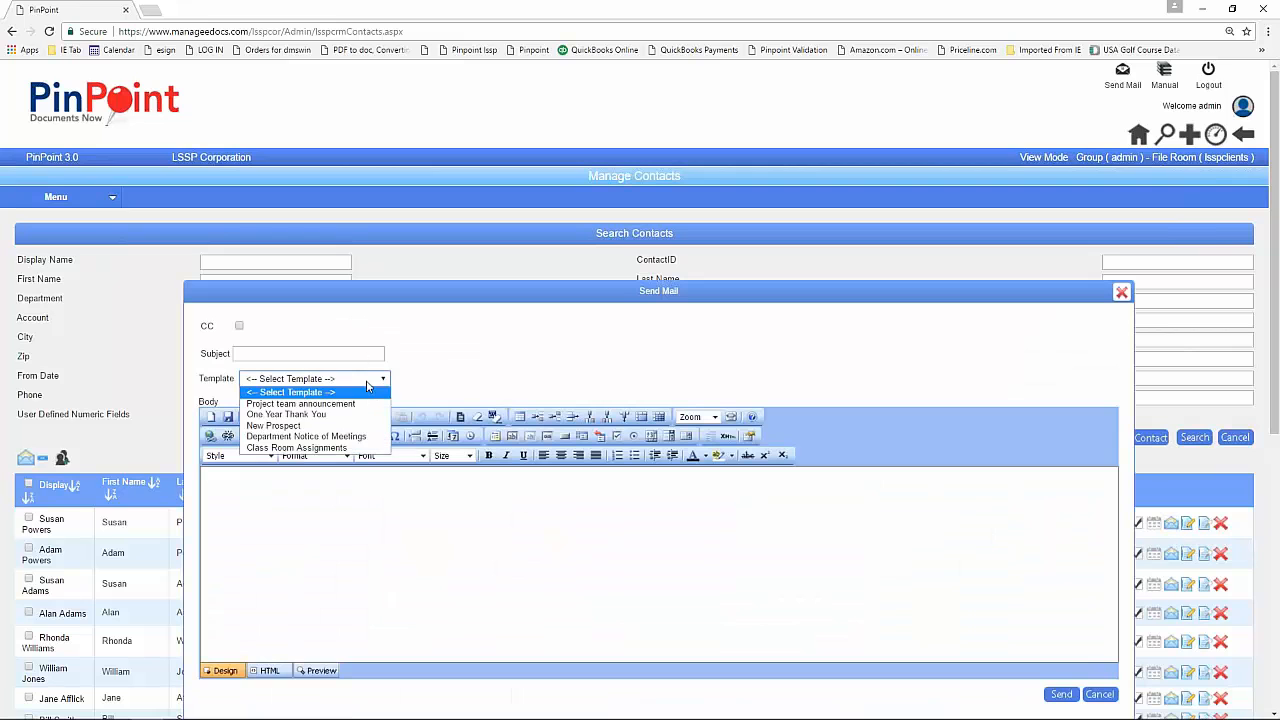
left_click(347, 449)
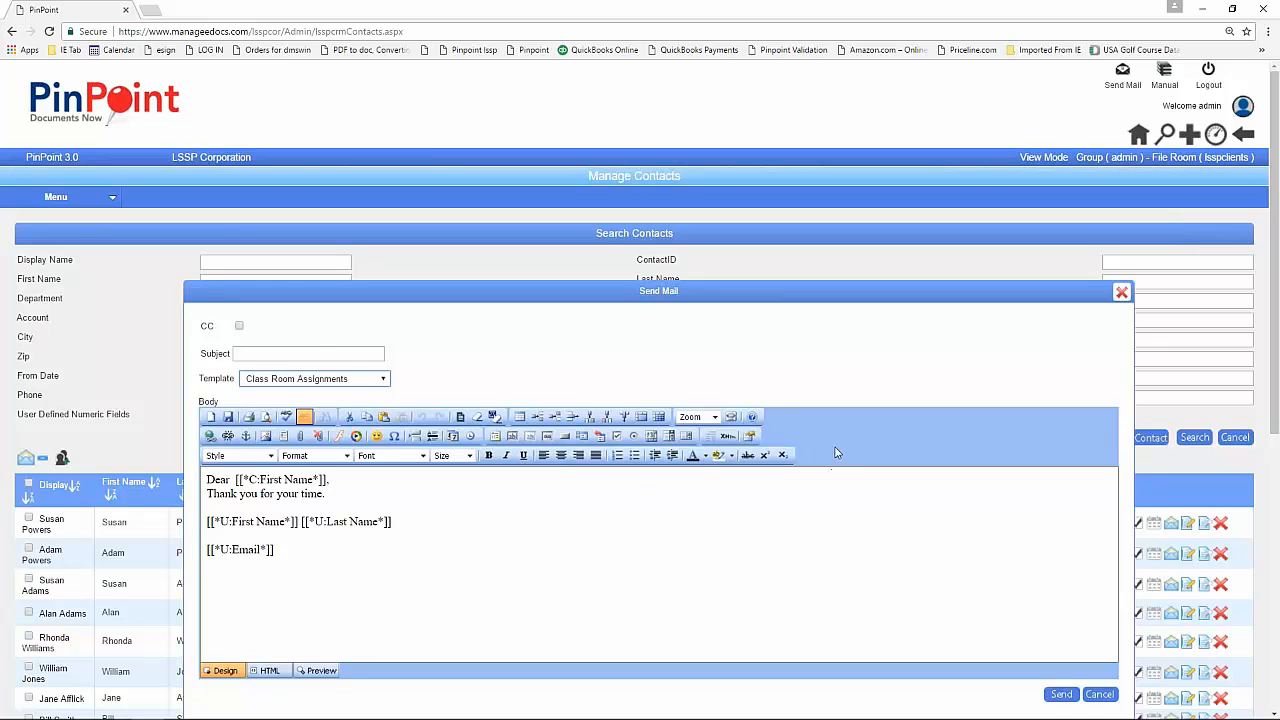
Set the mail's subject to "Class update", enable CC, and send it.
left_click(319, 356)
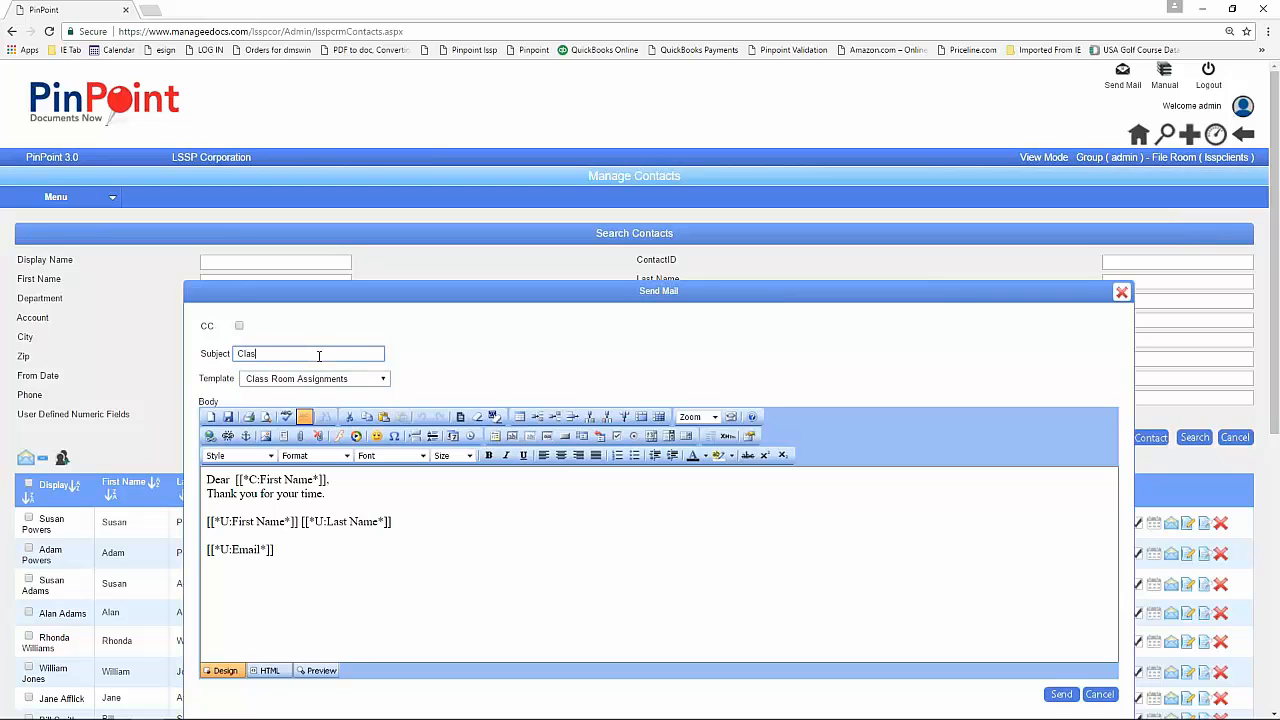
type("Class update")
left_click(239, 326)
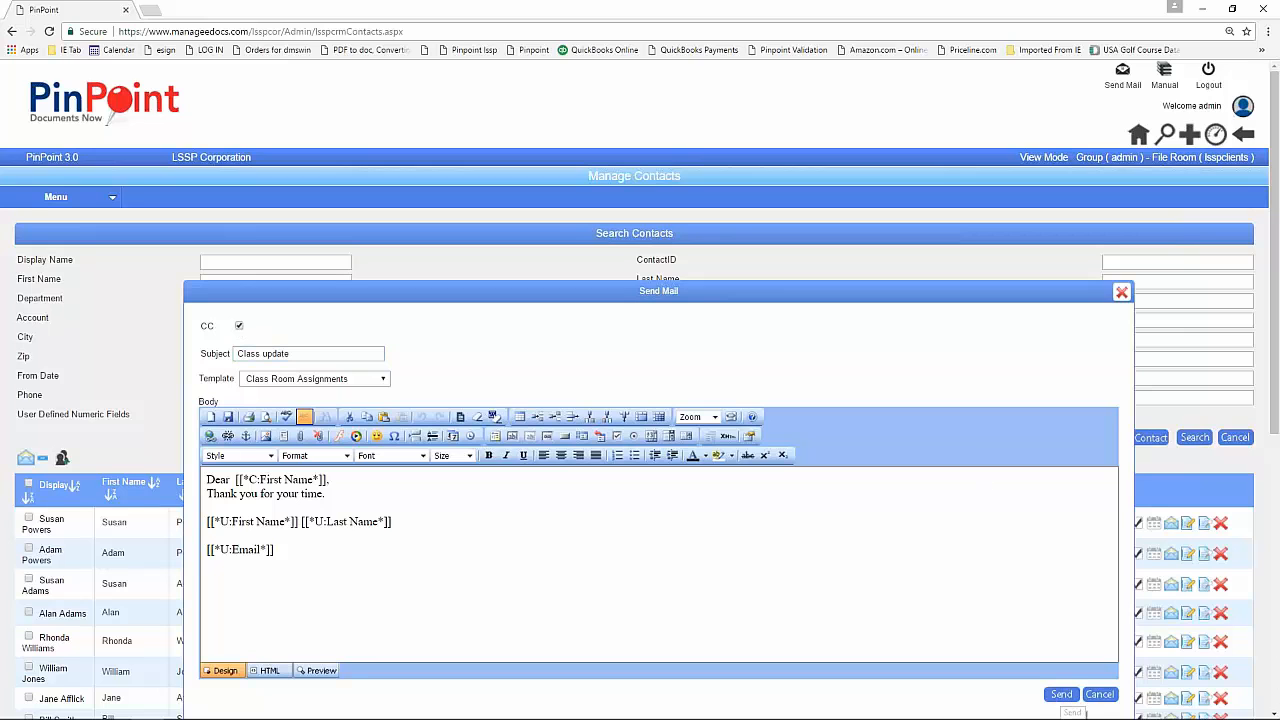
left_click(1062, 694)
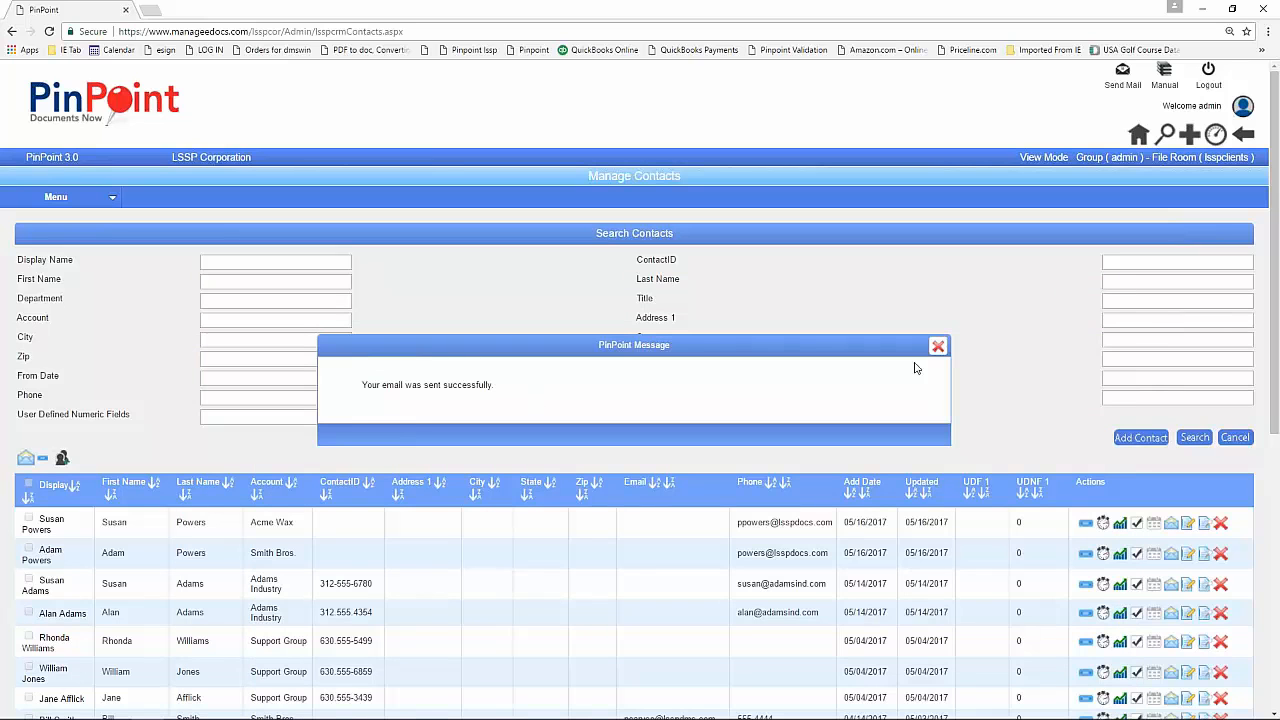
left_click(940, 346)
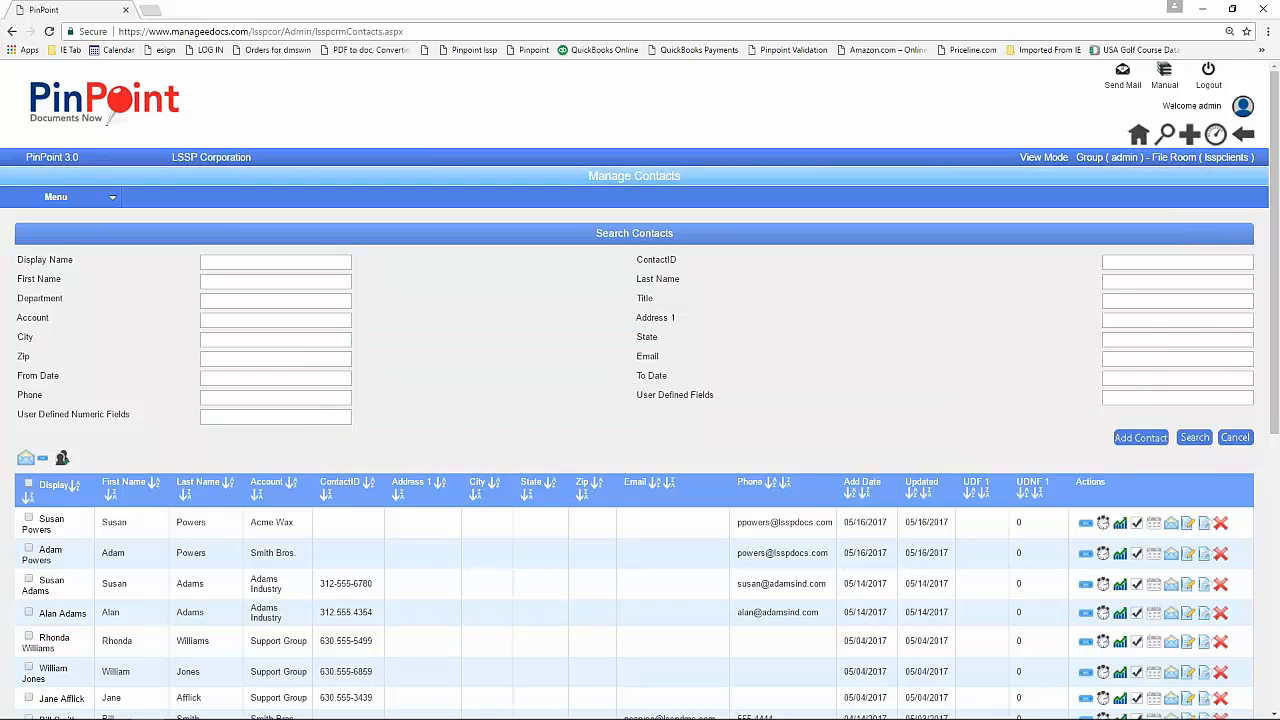
Review the Email notes in the Acme Wax contact's note summary, and close it.
left_click(1205, 522)
left_click(424, 358)
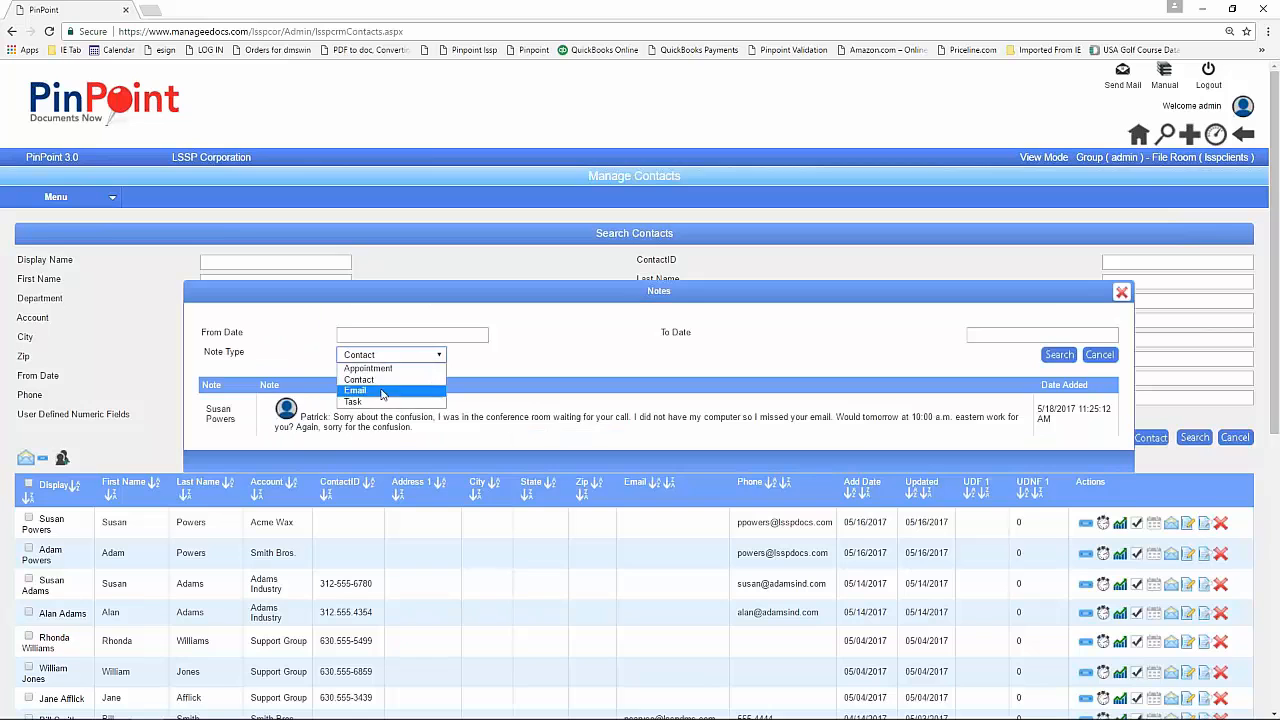
left_click(380, 397)
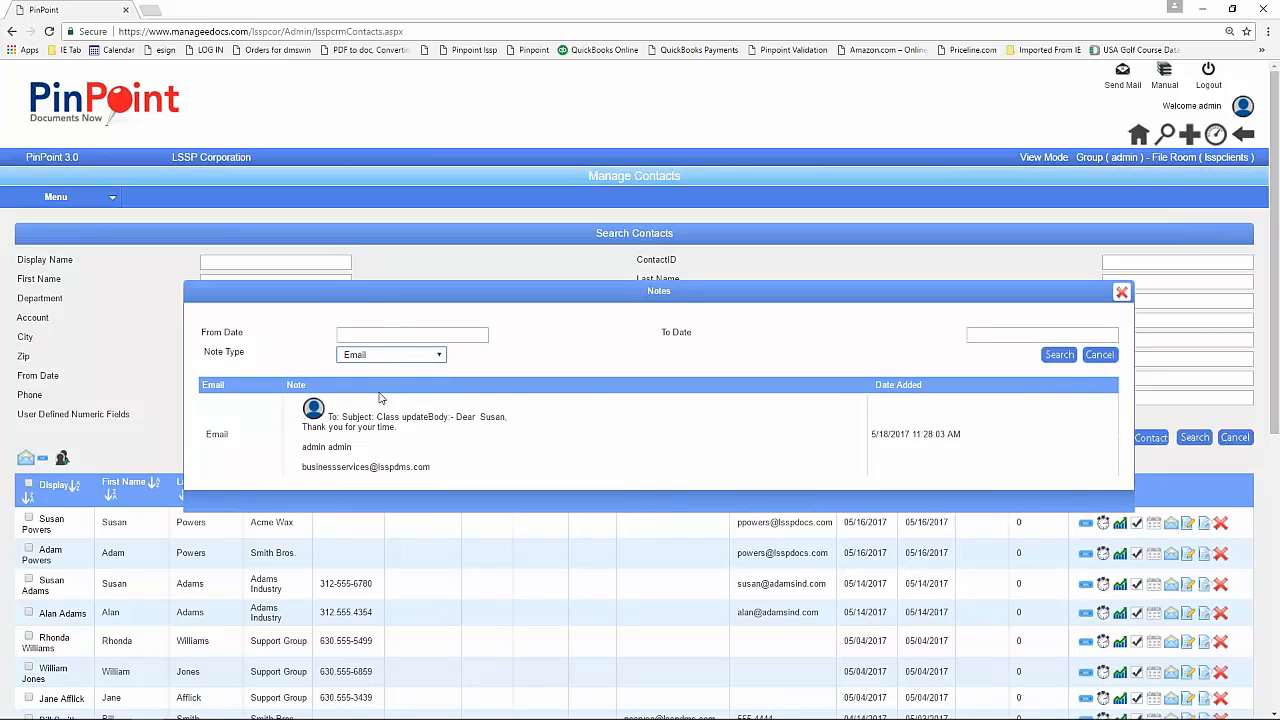
left_click(1122, 293)
Go to the CRM files page and select the Smith Bros. account.
left_click(111, 199)
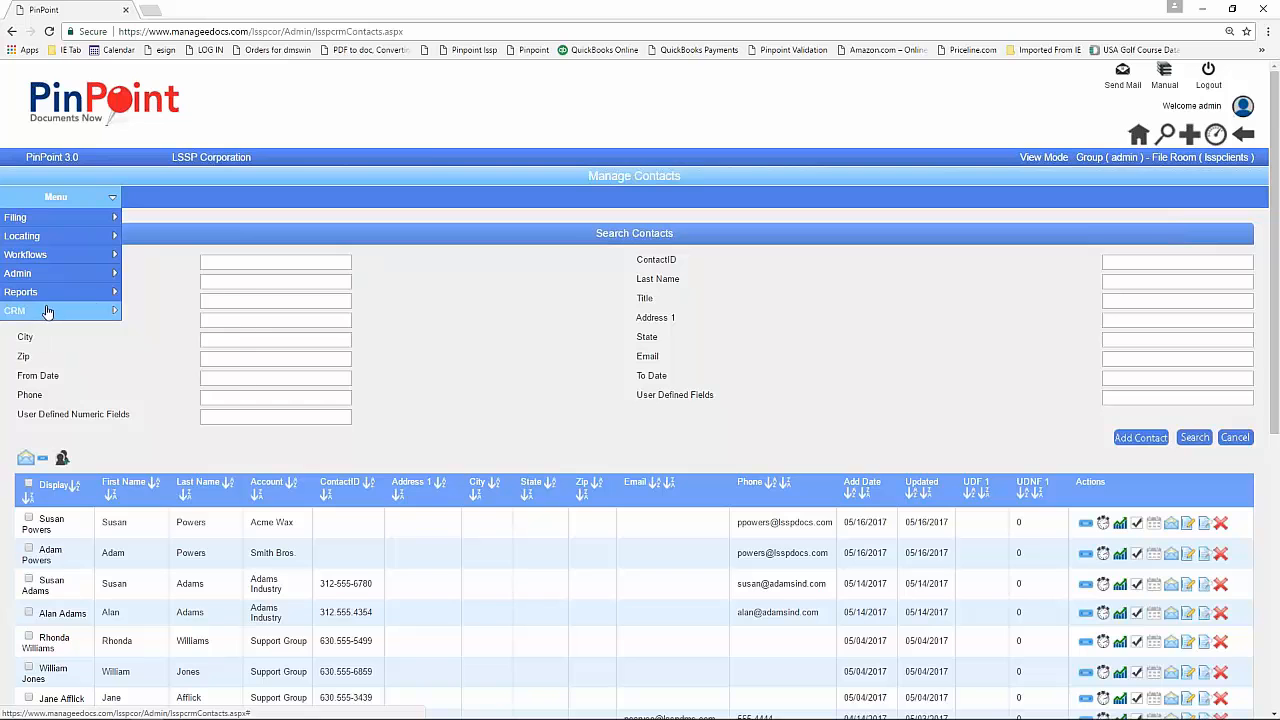
mouse_move(47, 312)
left_click(158, 493)
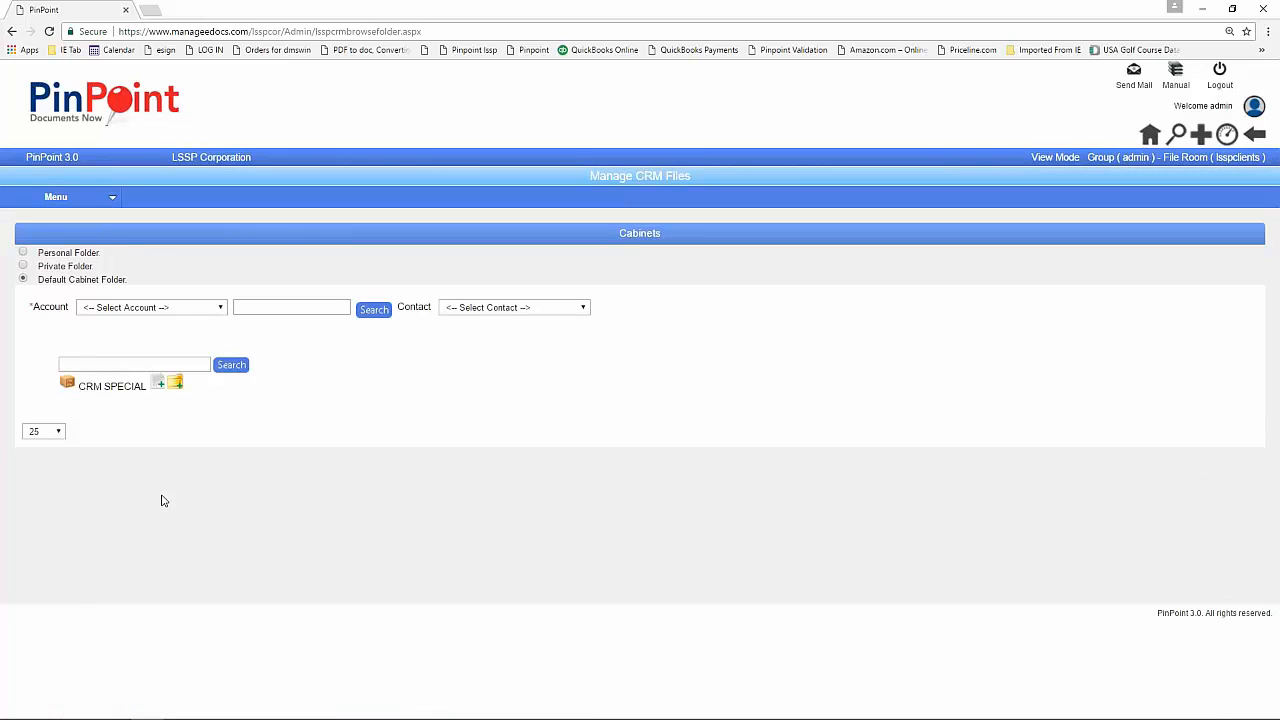
left_click(219, 311)
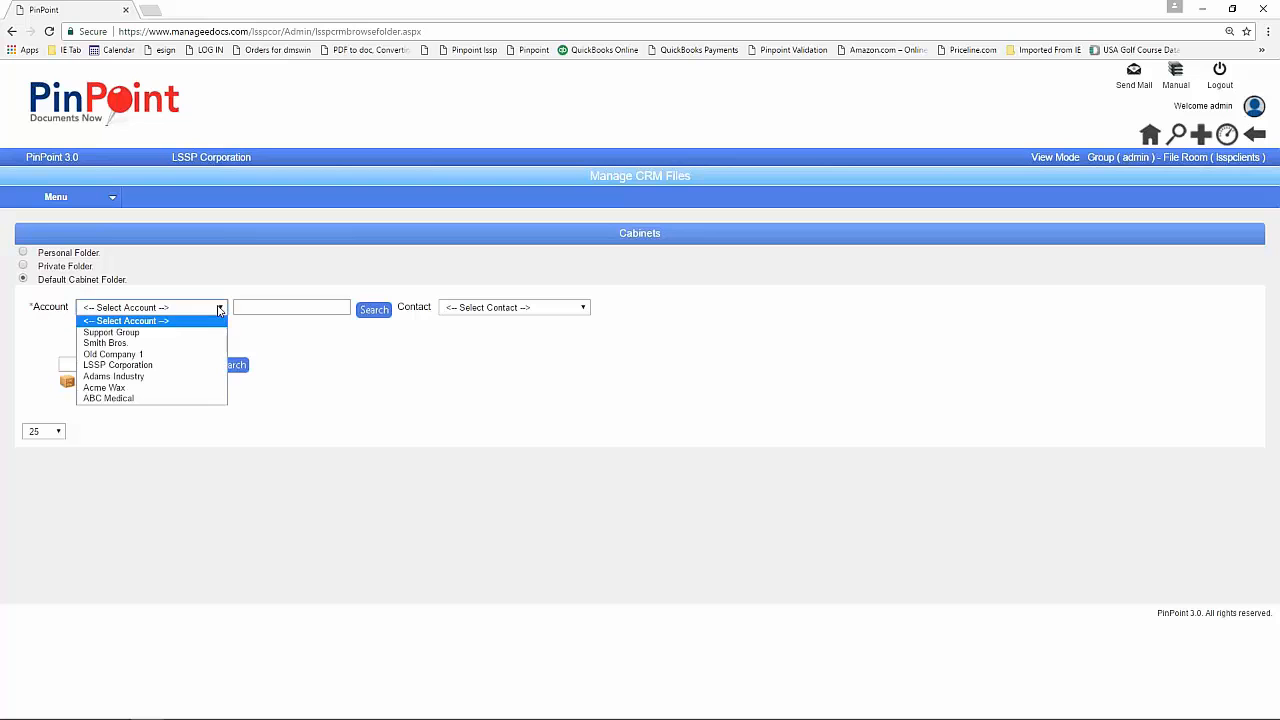
left_click(155, 343)
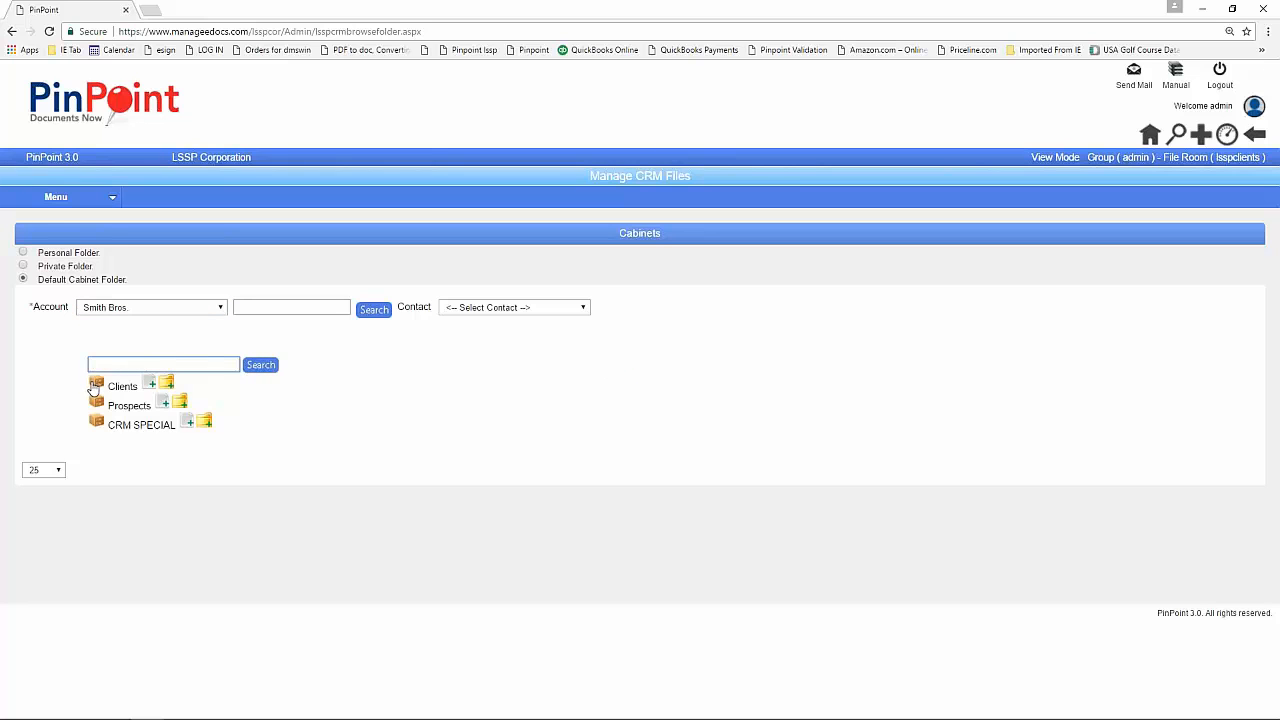
Expand the Clients cabinet and the Smith Bros. folder, and view the documents under Agenda and Meetings.
left_click(98, 388)
left_click(120, 418)
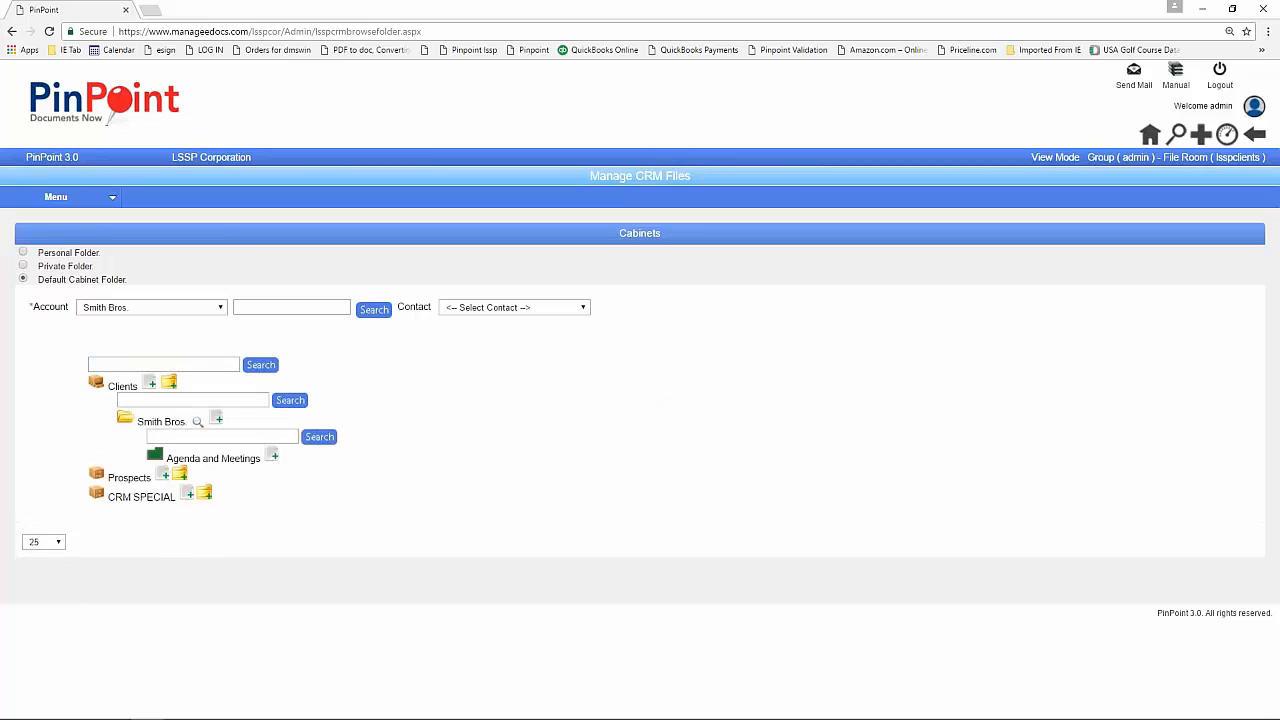
left_click(157, 457)
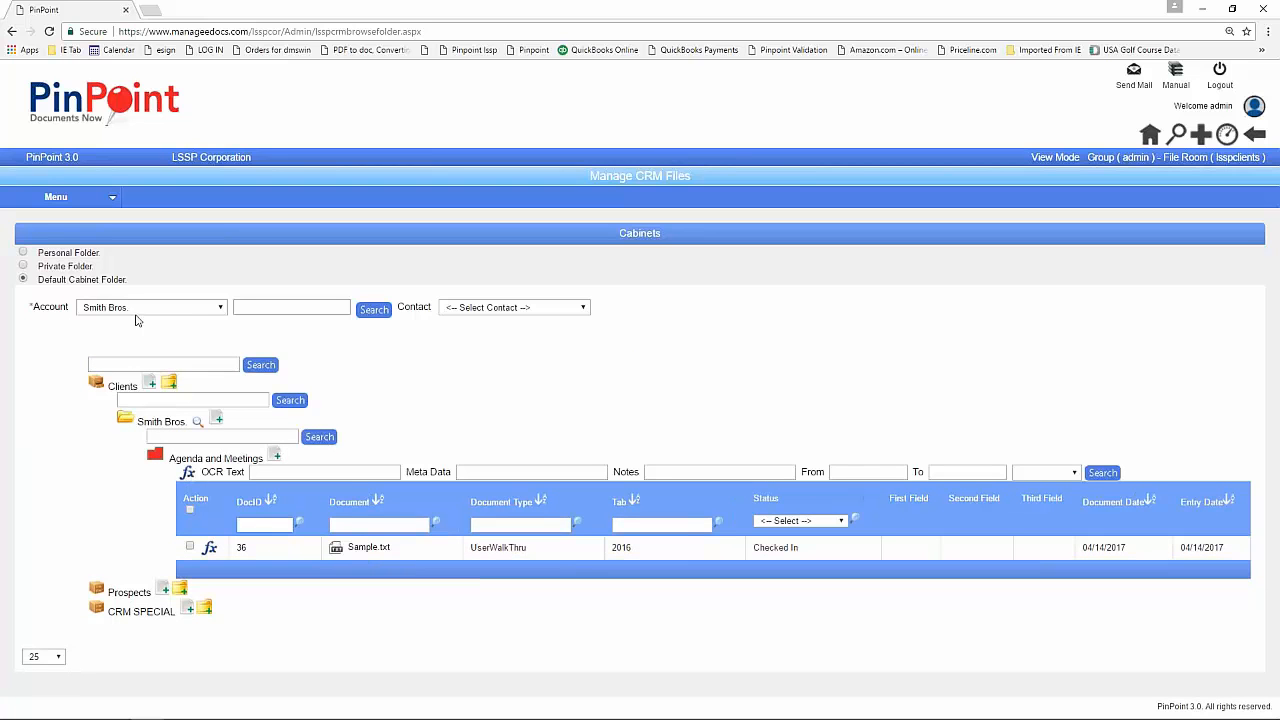
Narrow the Smith Bros. CRM files to the first contact listed for the account.
left_click(580, 310)
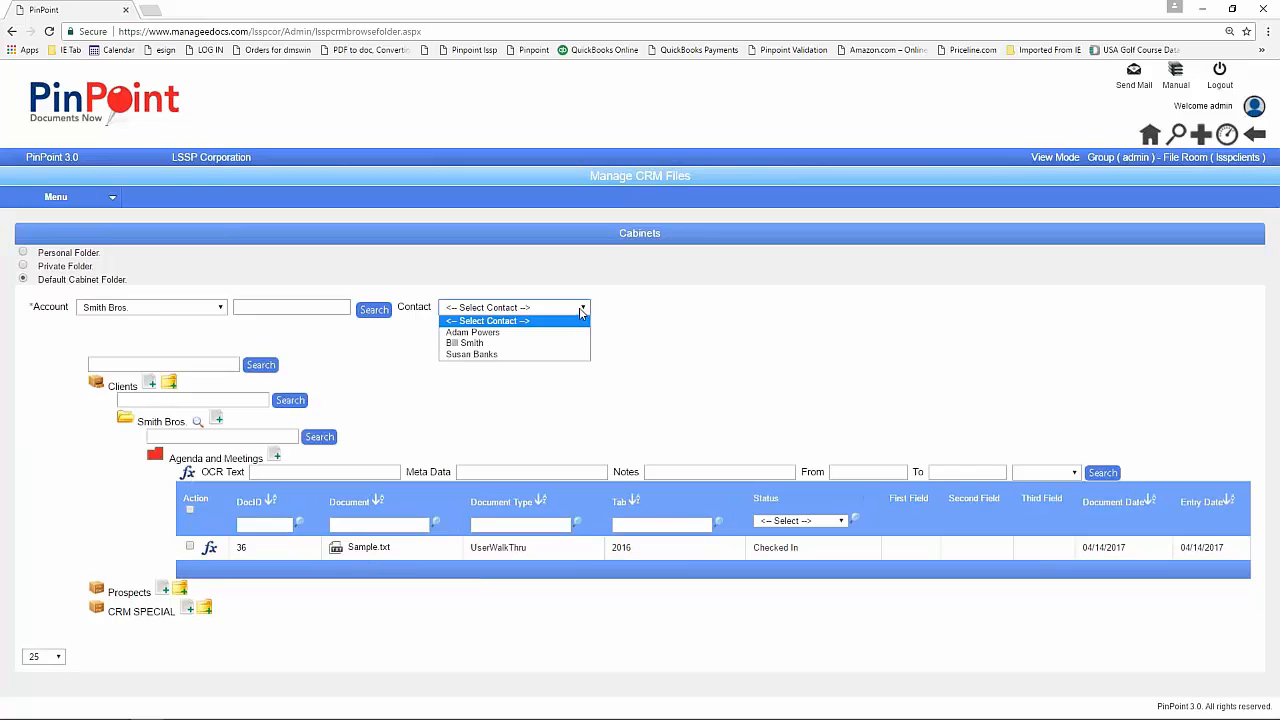
left_click(521, 333)
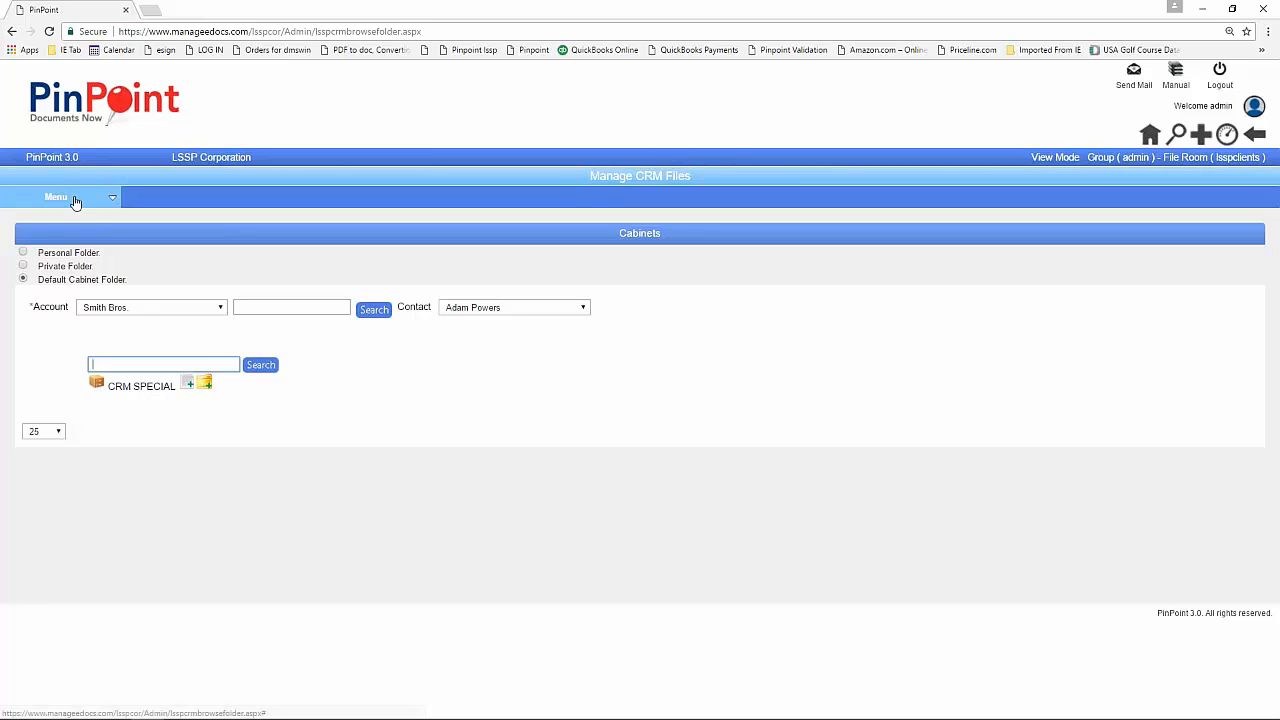
Go to the cabinet types setup and select the Vendors cabinet type.
mouse_move(74, 200)
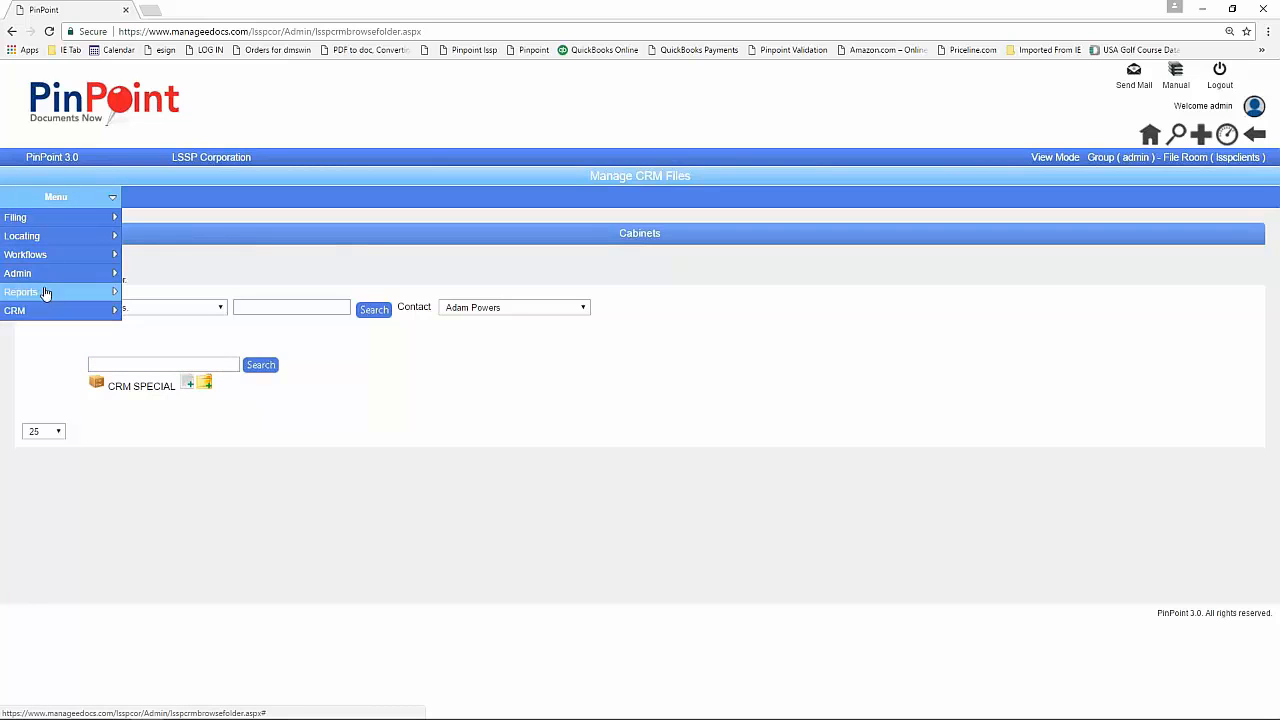
mouse_move(44, 281)
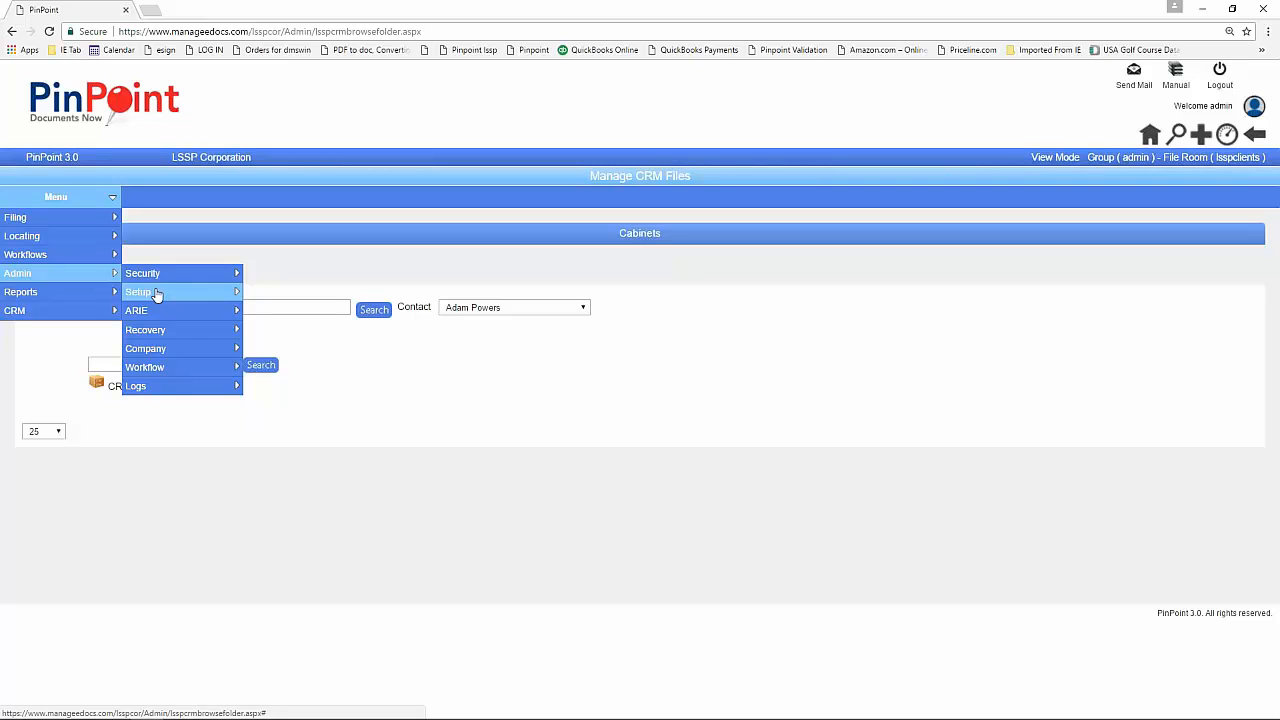
mouse_move(157, 295)
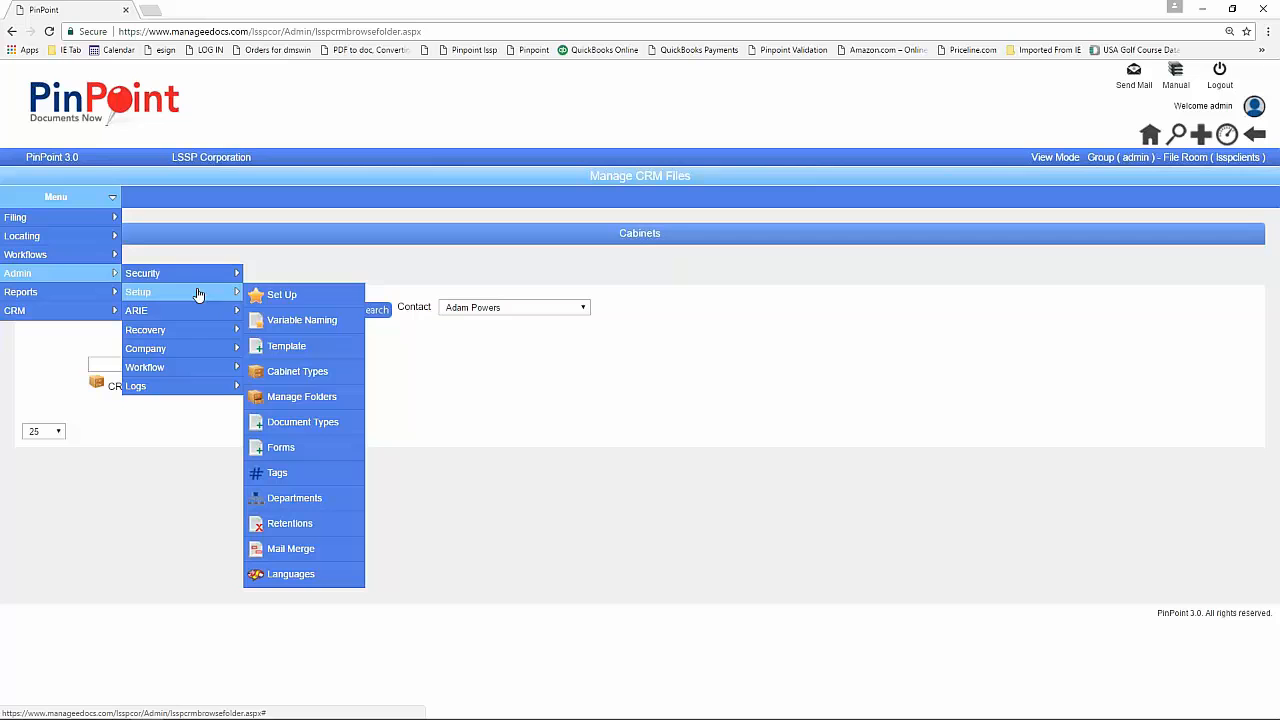
left_click(300, 380)
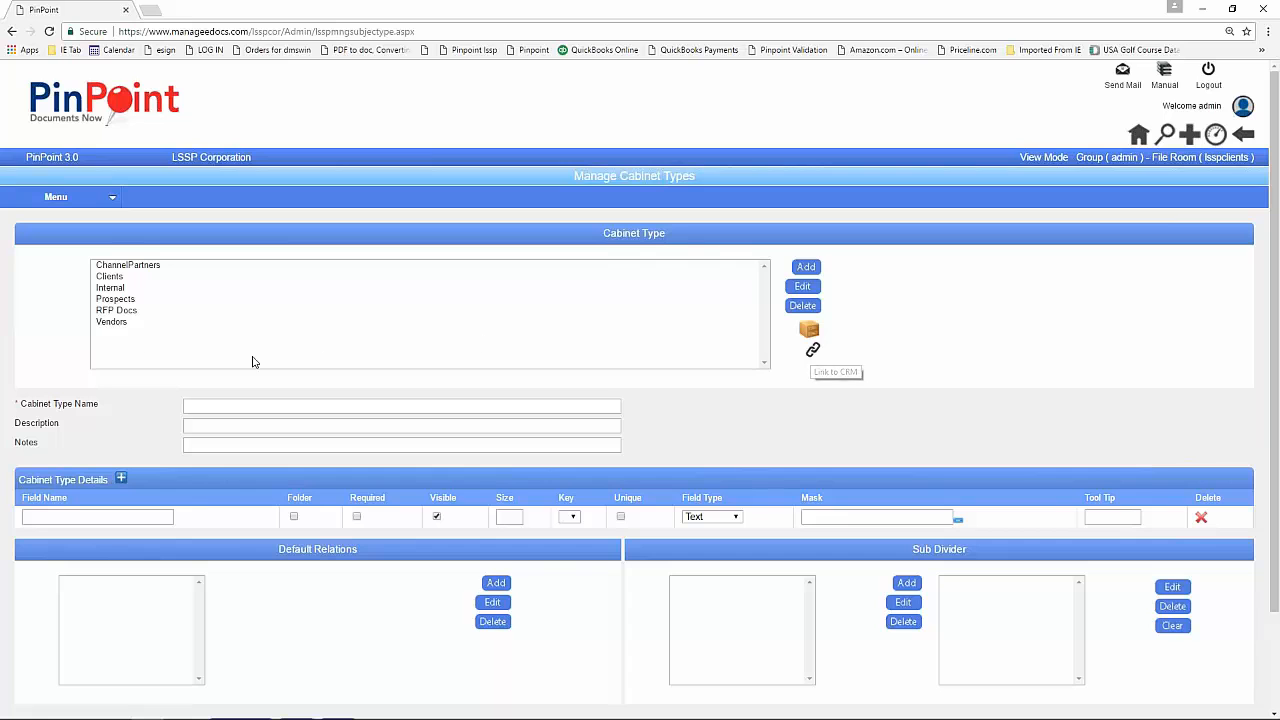
left_click(112, 322)
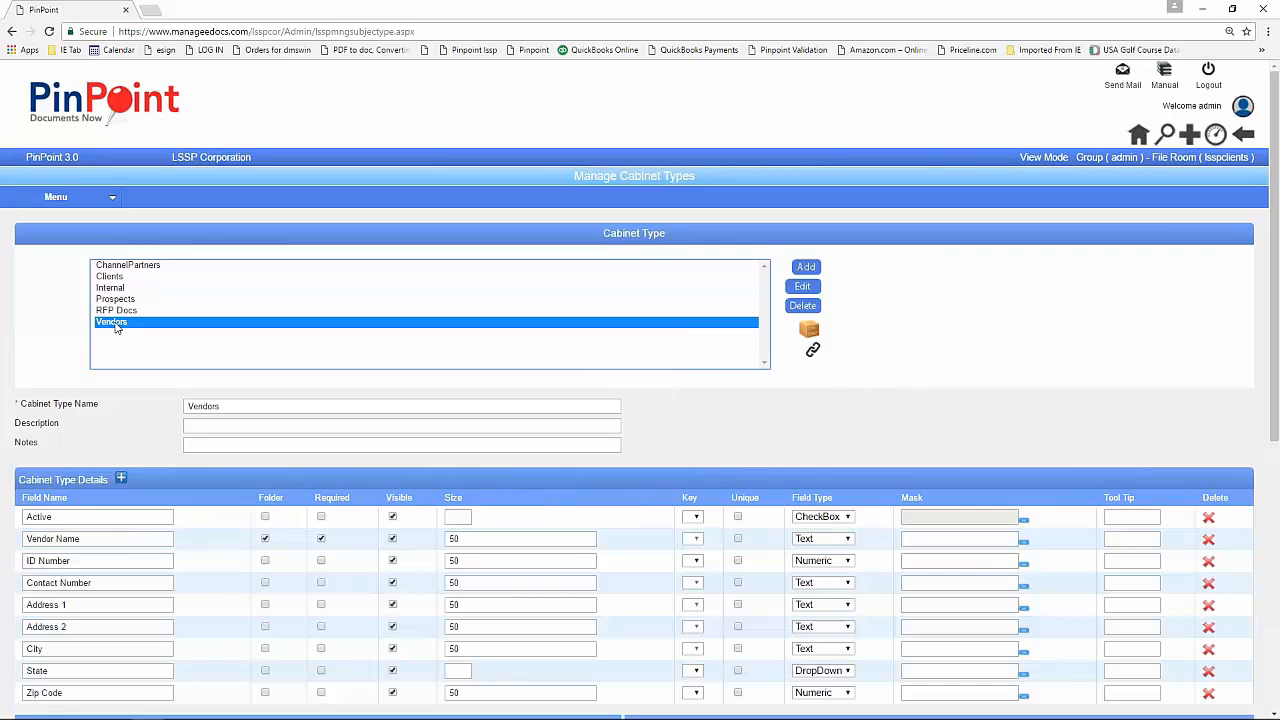
Link the Vendors cabinet type to the Smith Bros. account and its first listed contact in CRM, and close the link dialog.
left_click(813, 350)
left_click(395, 300)
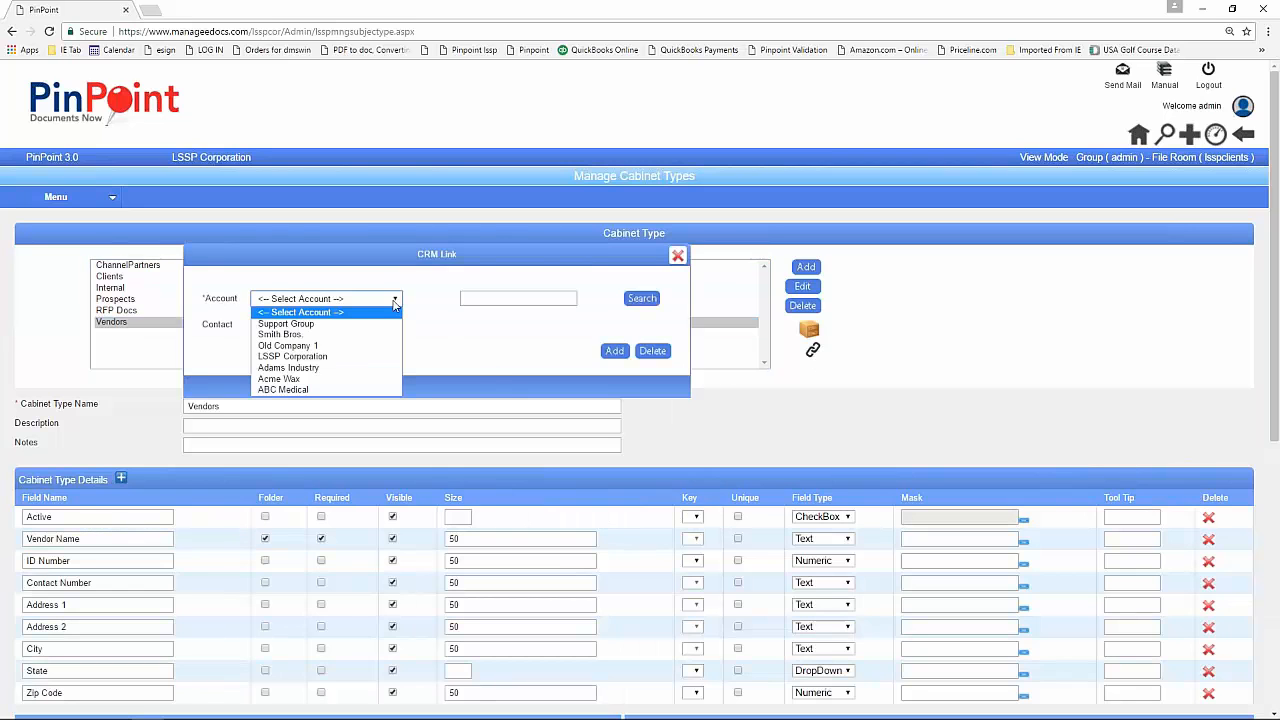
left_click(328, 336)
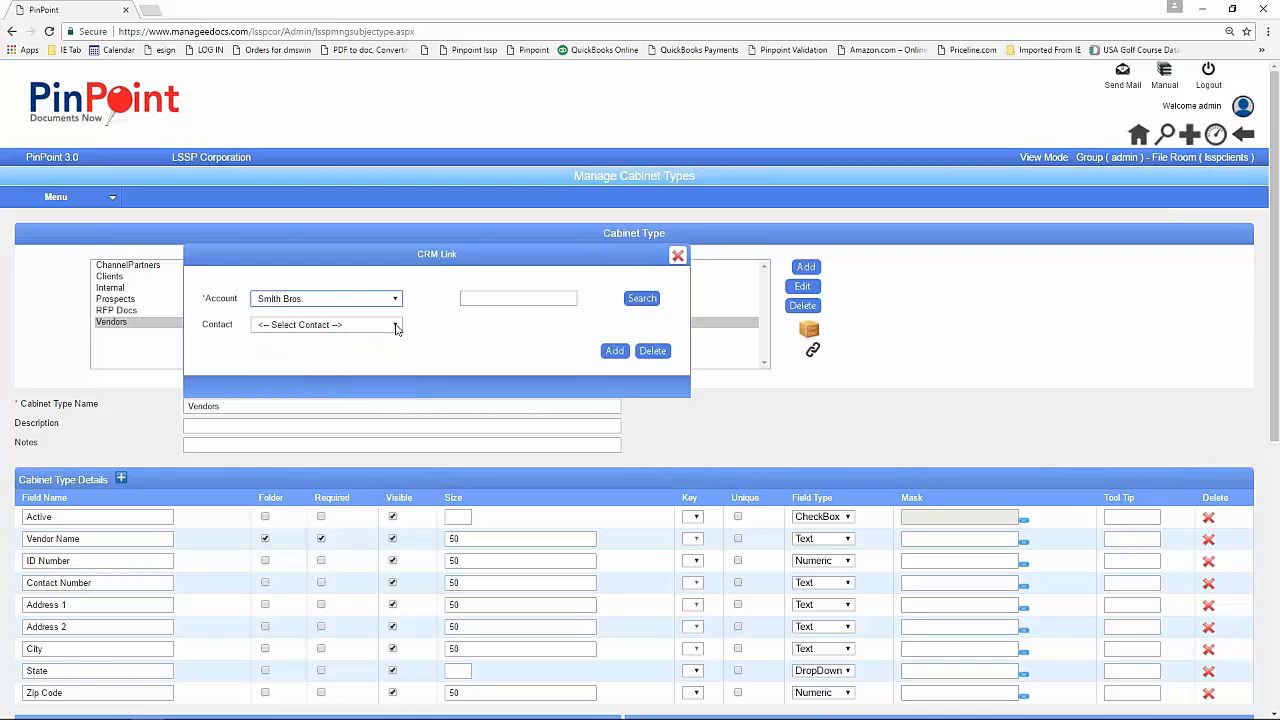
left_click(396, 326)
left_click(333, 350)
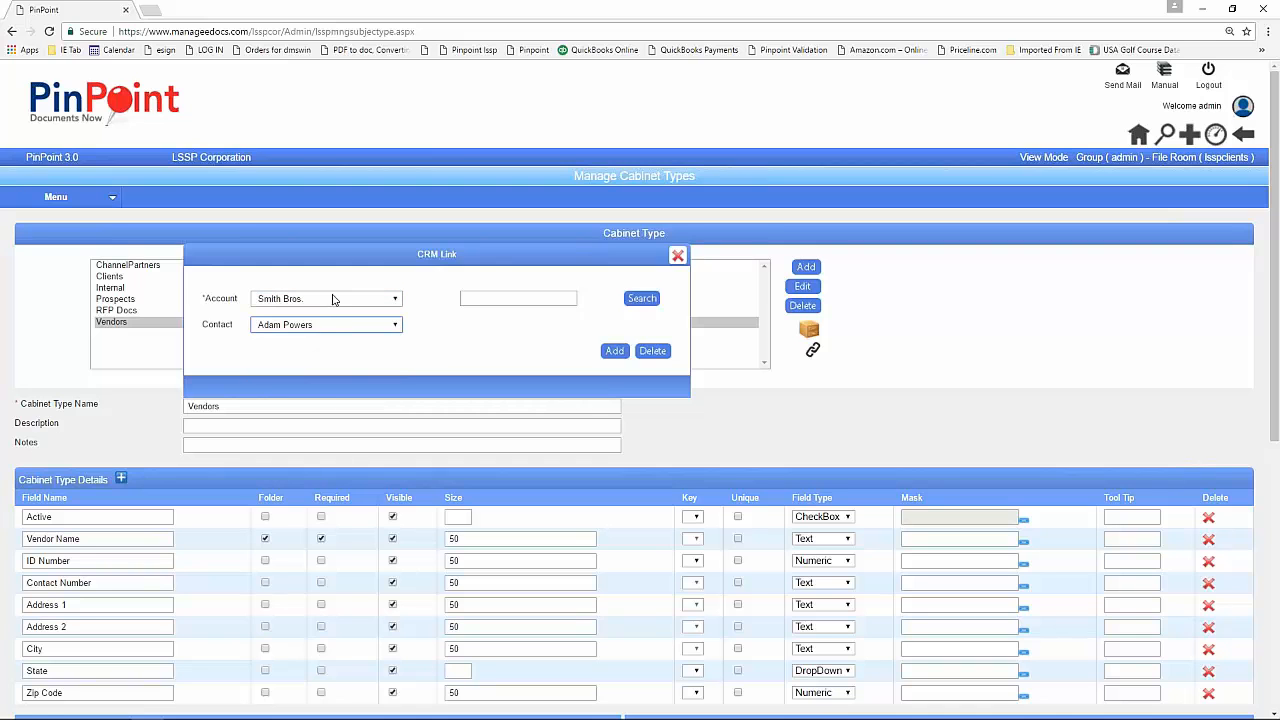
left_click(613, 352)
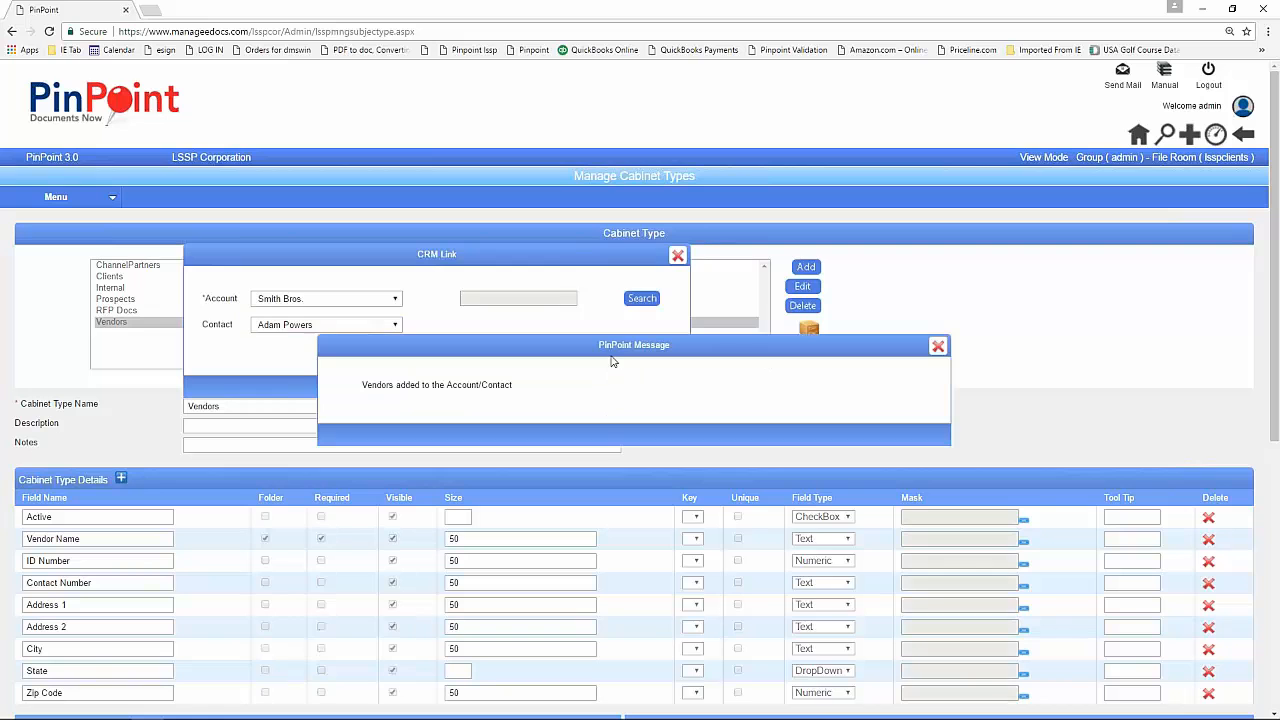
left_click(938, 347)
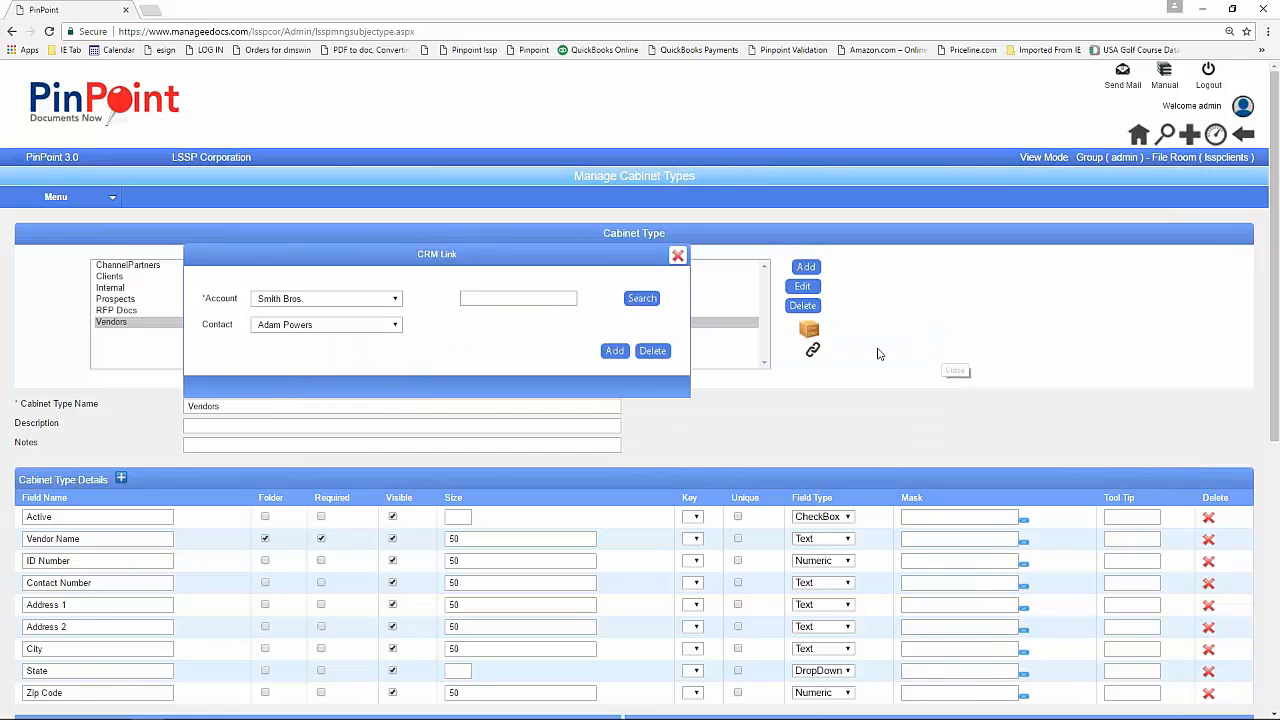
left_click(678, 256)
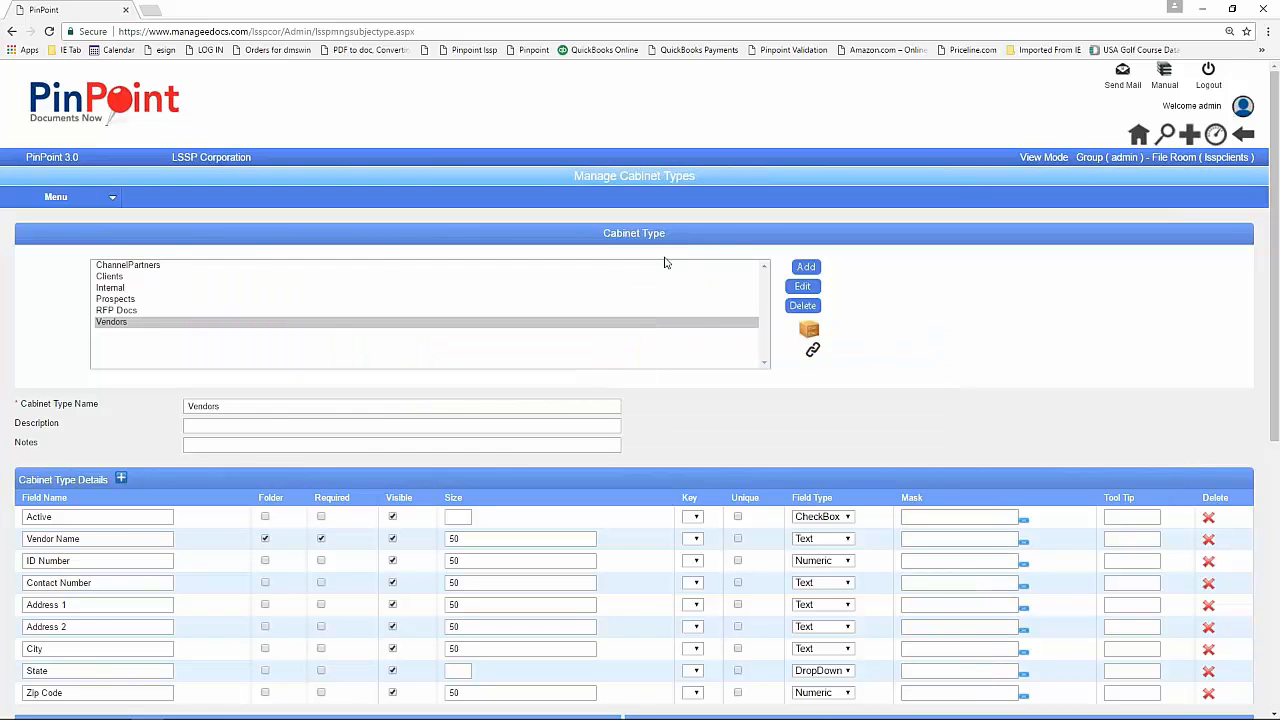
Return to the CRM files page and select the Smith Bros. account with its first listed contact.
left_click(58, 199)
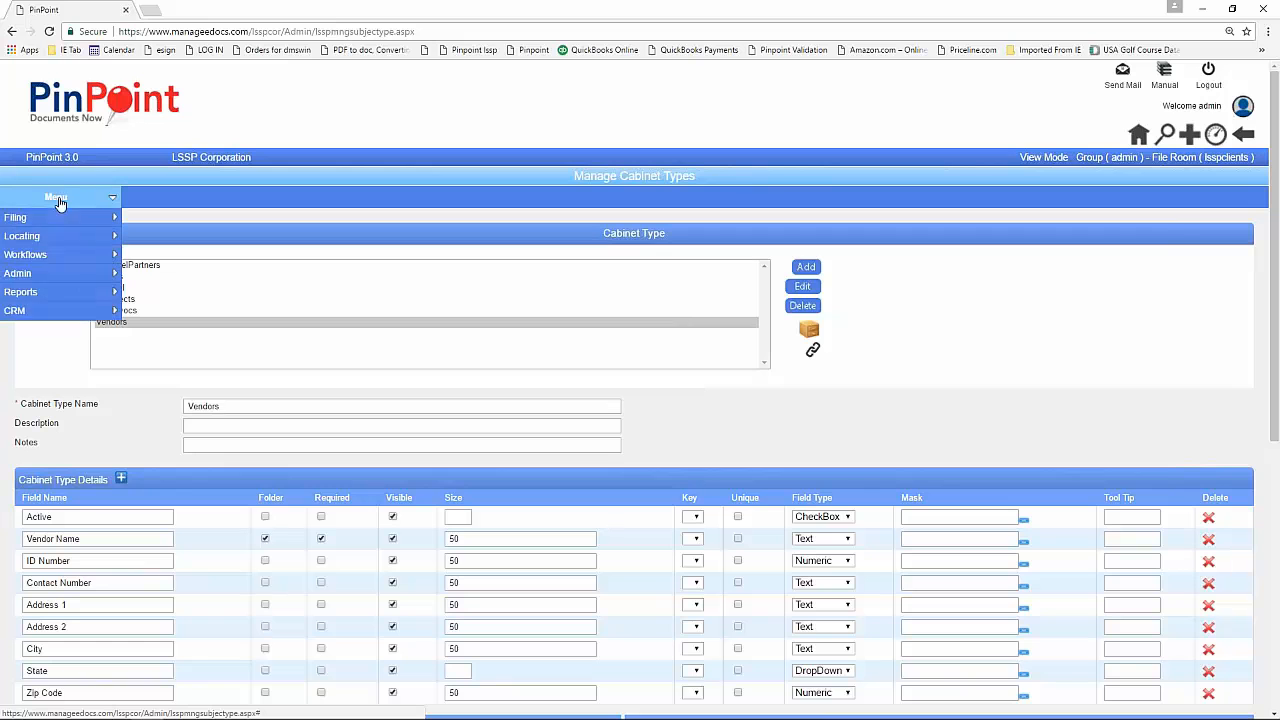
mouse_move(33, 316)
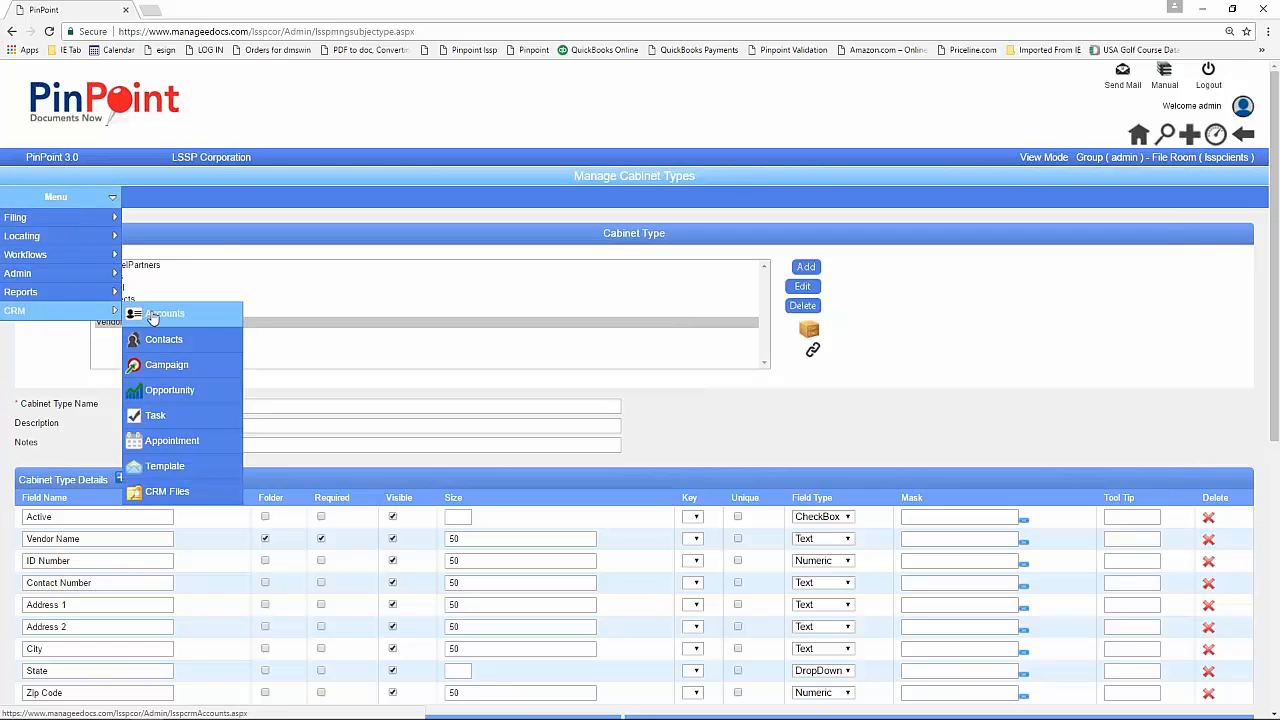
left_click(162, 493)
left_click(213, 311)
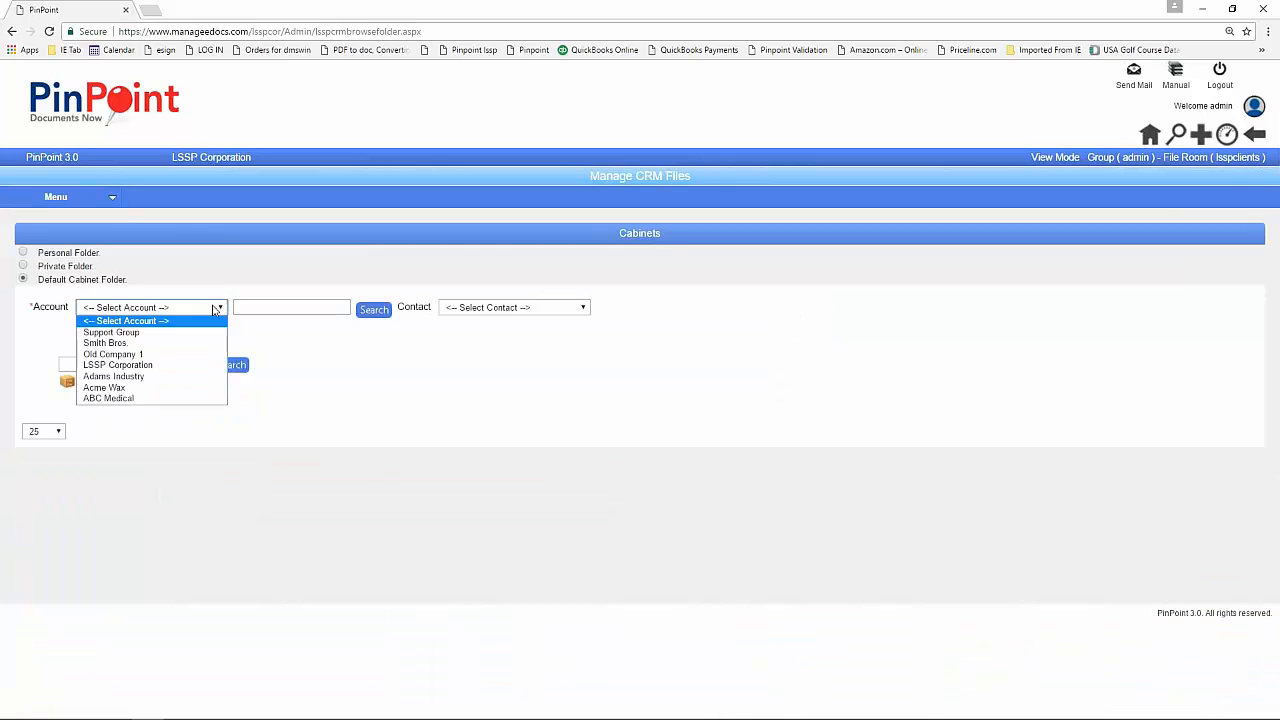
left_click(130, 348)
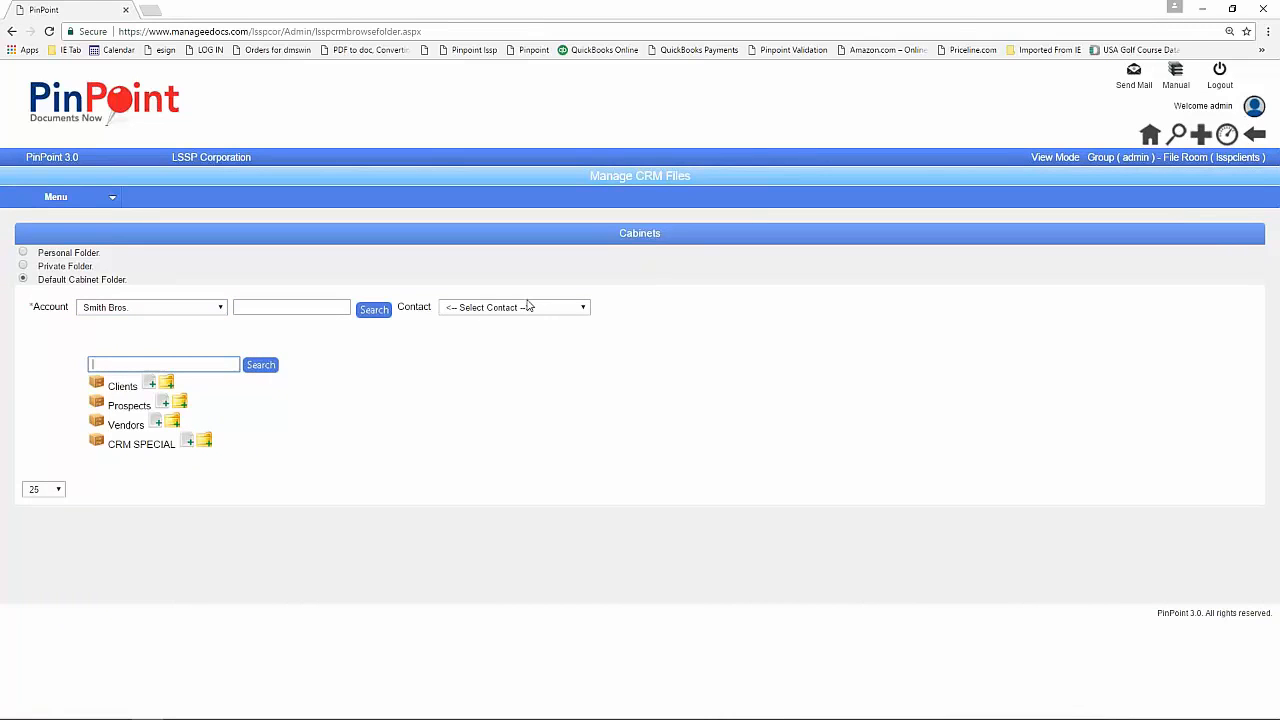
left_click(583, 310)
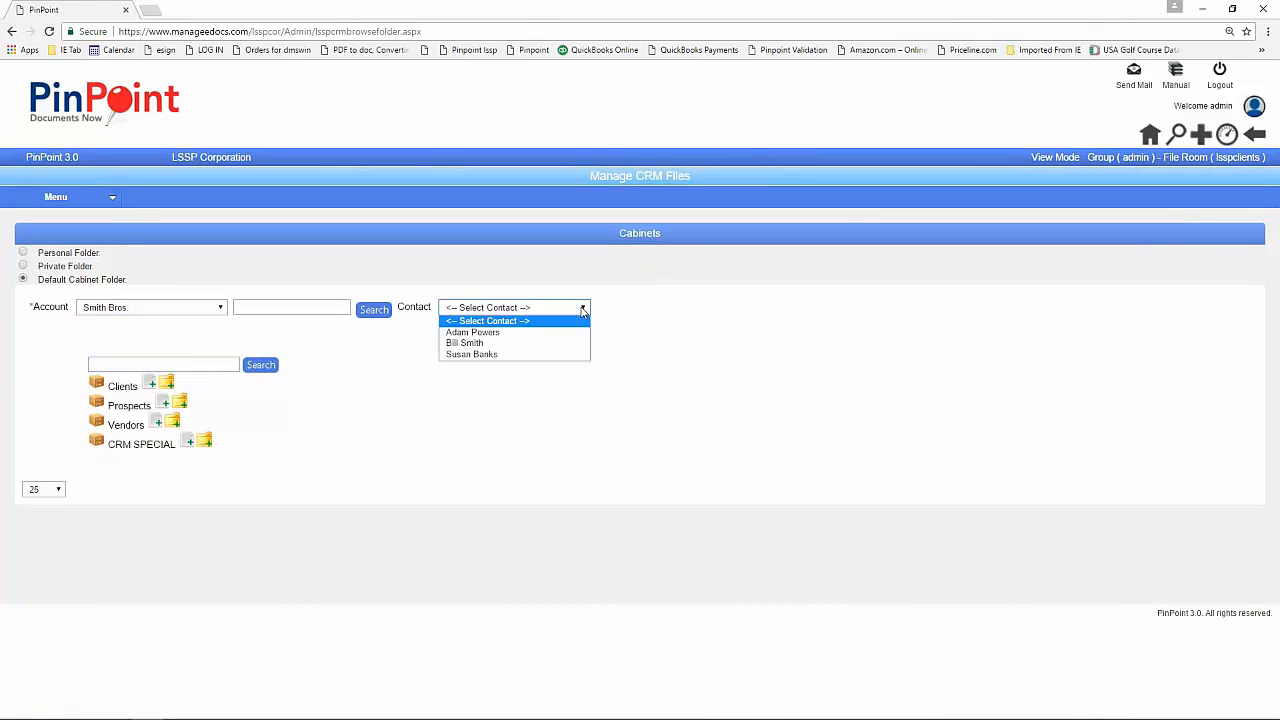
left_click(500, 333)
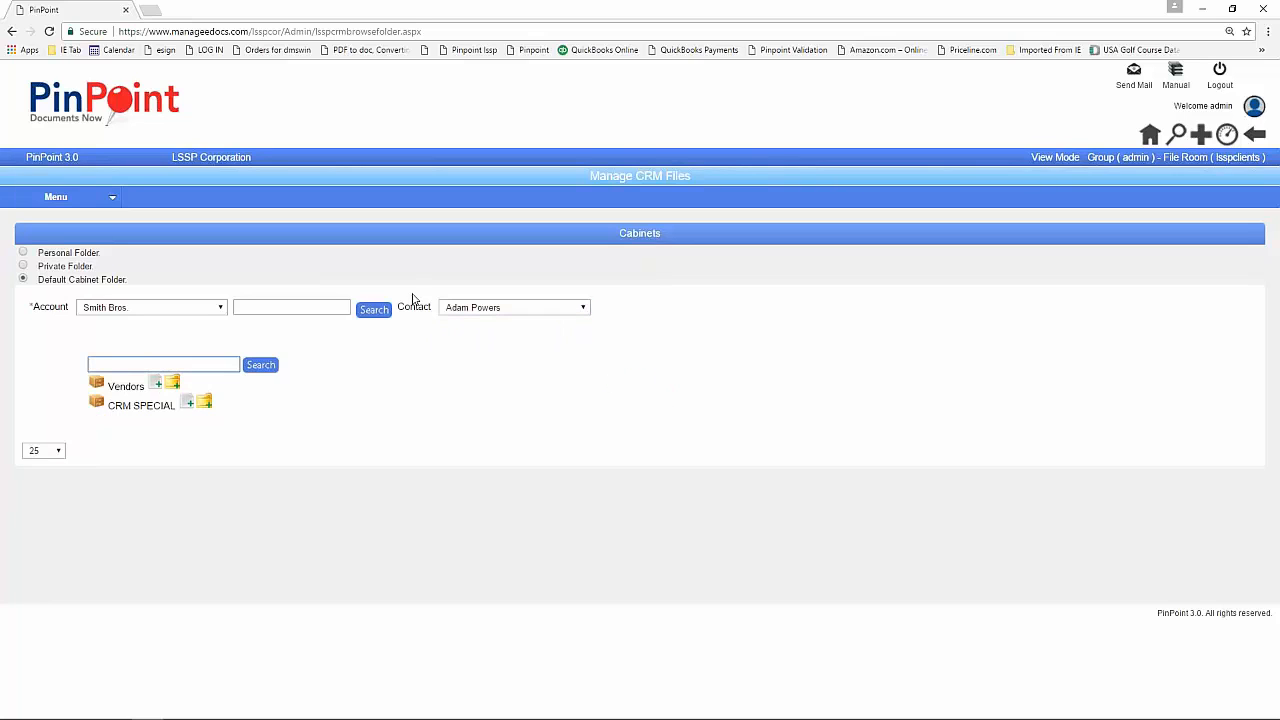
Expand the Vendors cabinet and its folder to view the contents, and collapse the cabinet again.
left_click(97, 386)
left_click(123, 420)
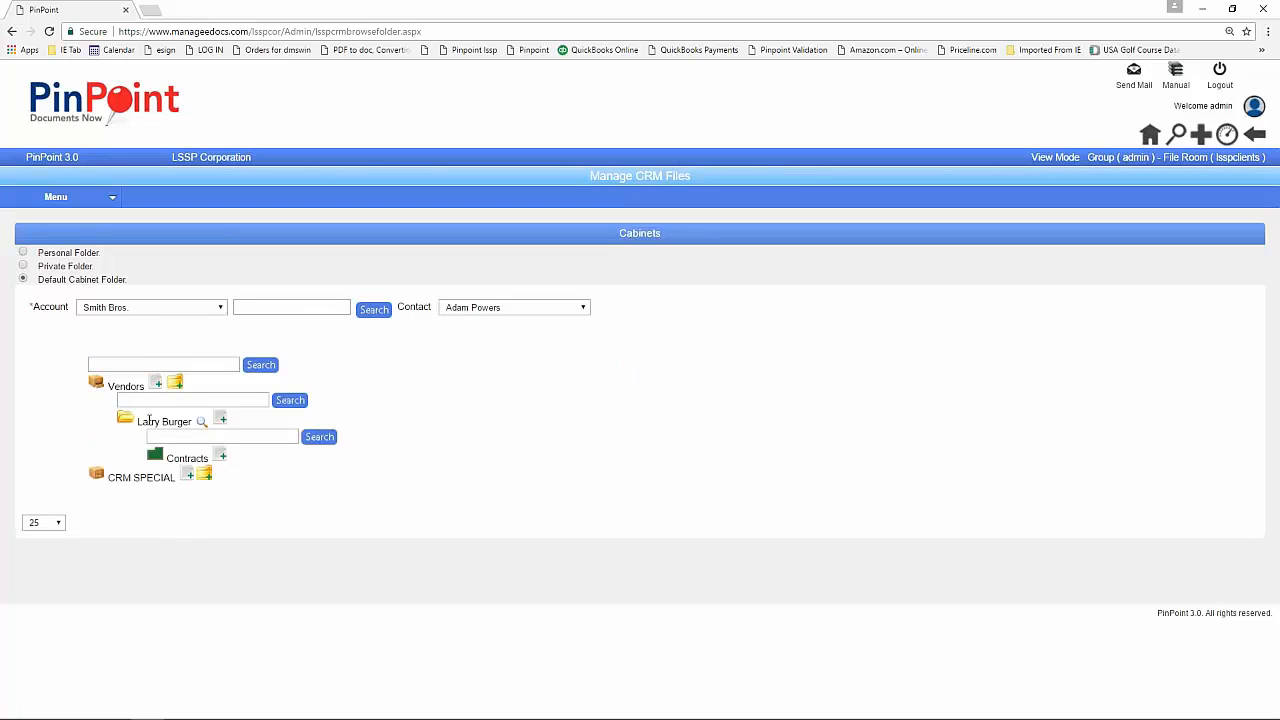
left_click(98, 385)
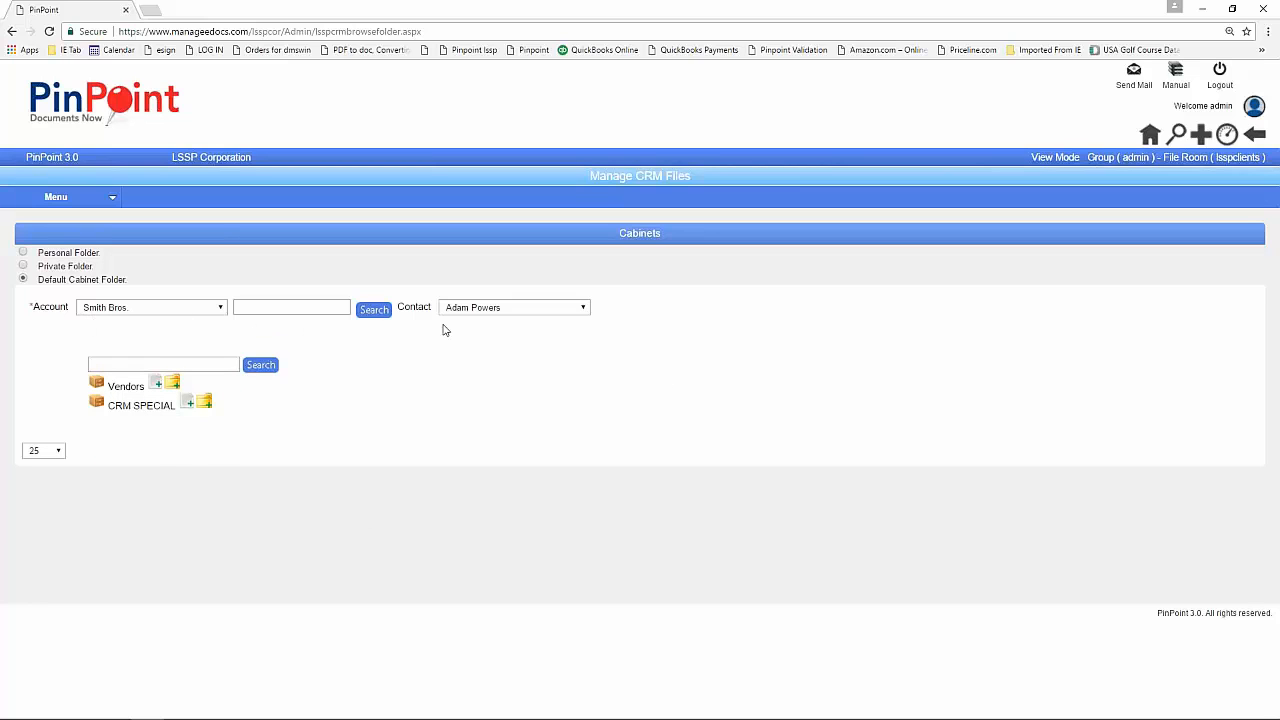
Go to the folder management page and list the folders of the Clients cabinet type.
left_click(94, 210)
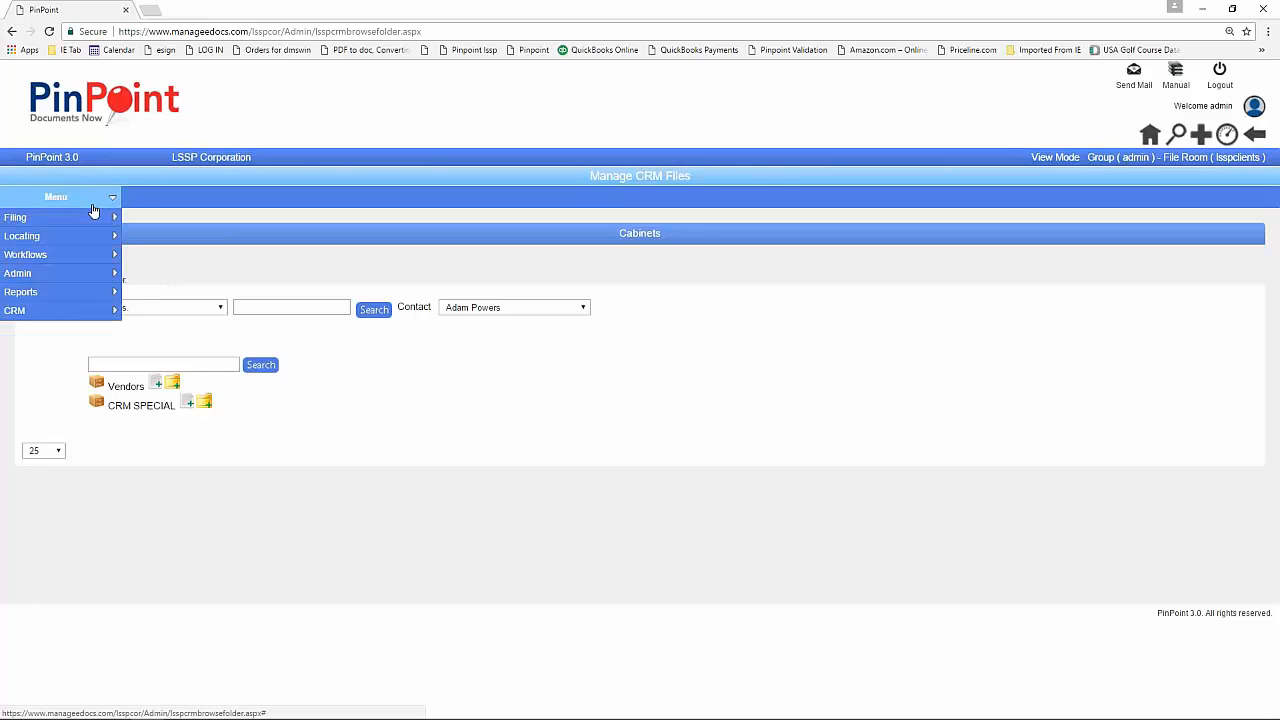
mouse_move(97, 279)
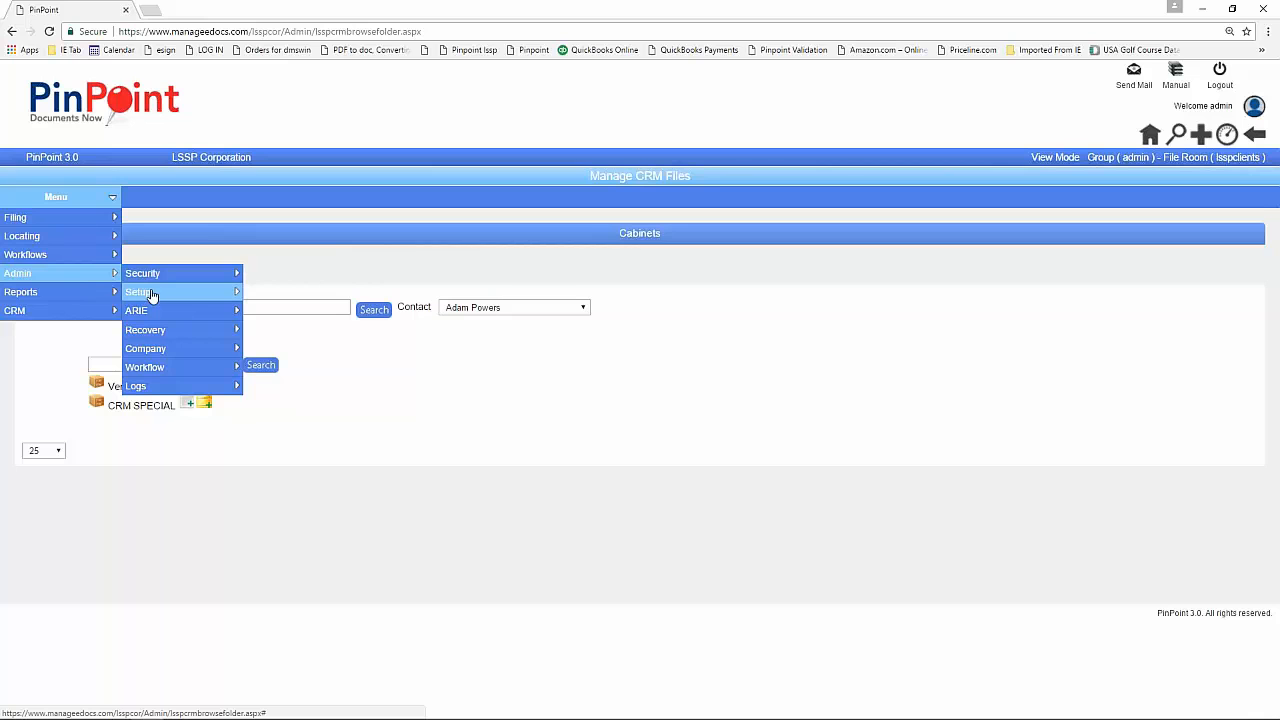
mouse_move(152, 297)
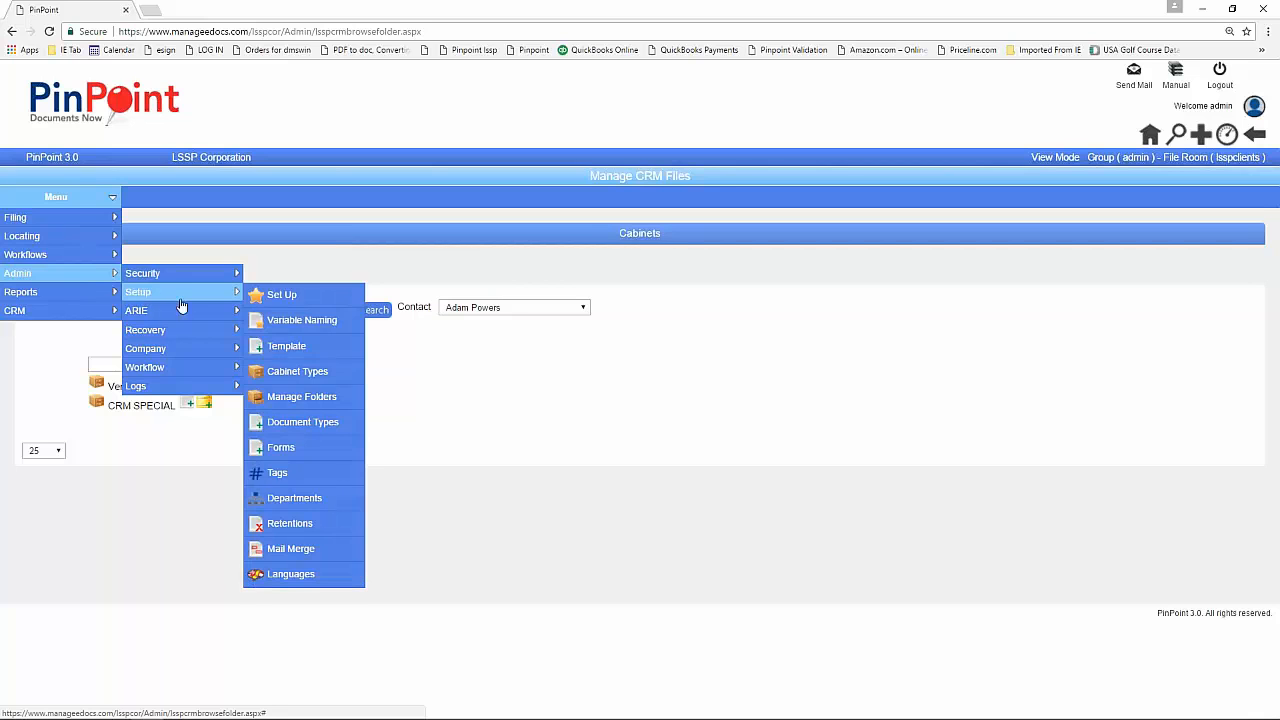
left_click(308, 406)
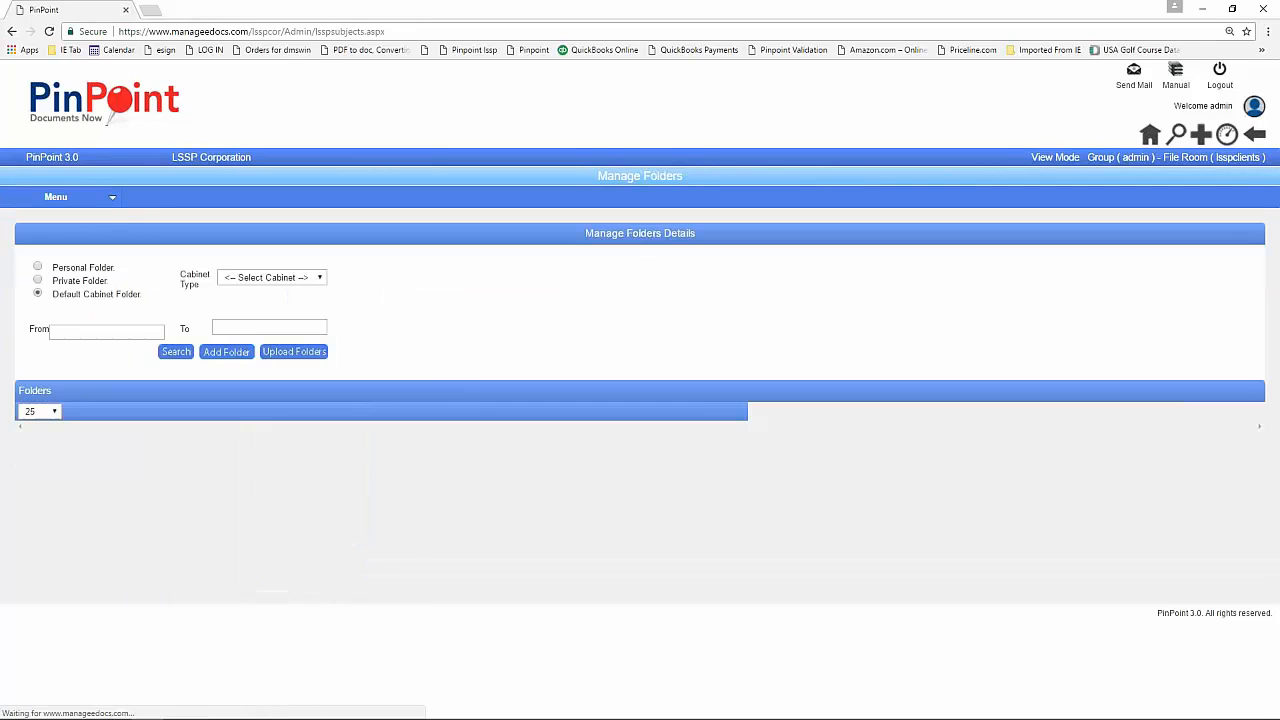
left_click(310, 283)
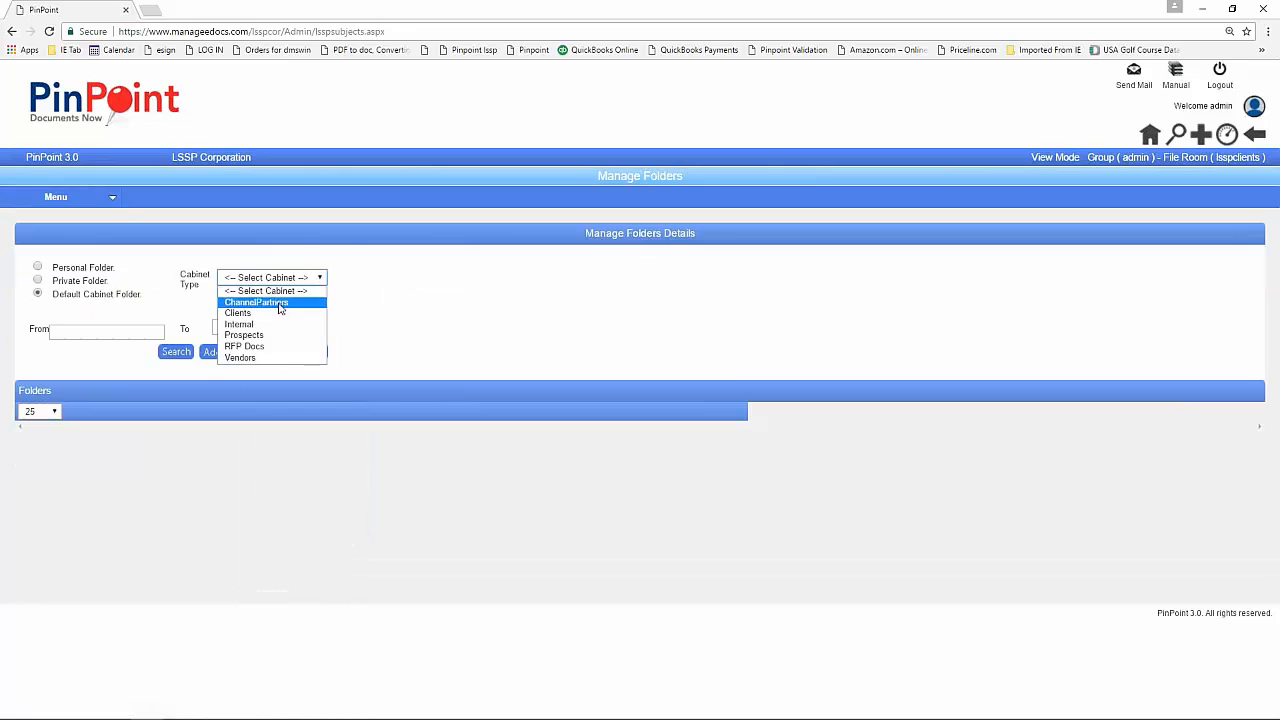
left_click(250, 313)
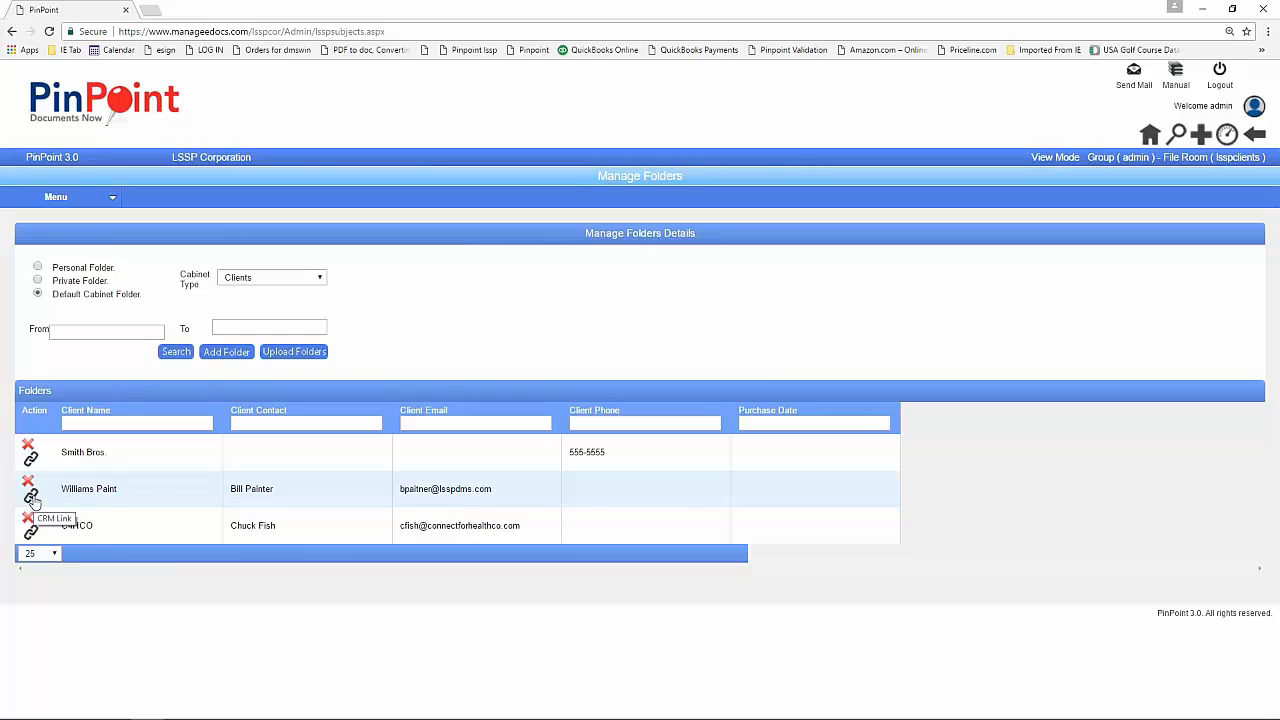
Check the ChannelPartners and Internal cabinet types, and list the folders of the Prospects cabinet type.
left_click(320, 277)
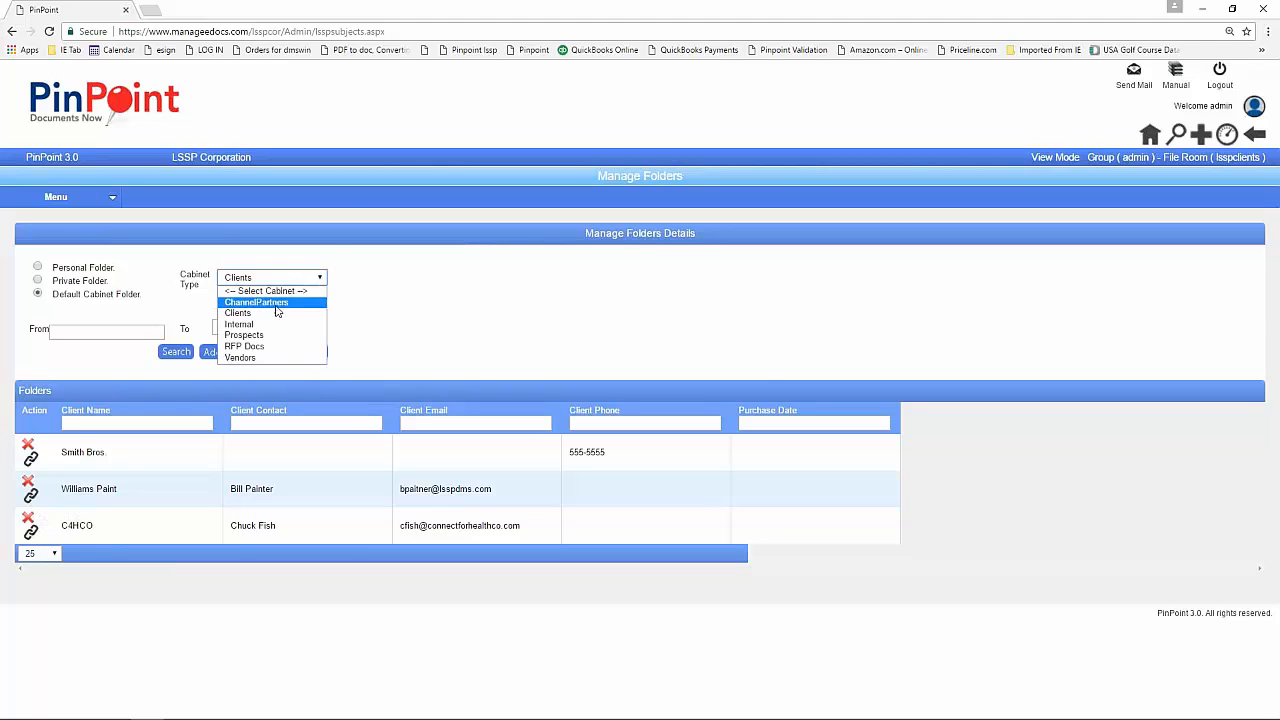
left_click(276, 304)
left_click(312, 279)
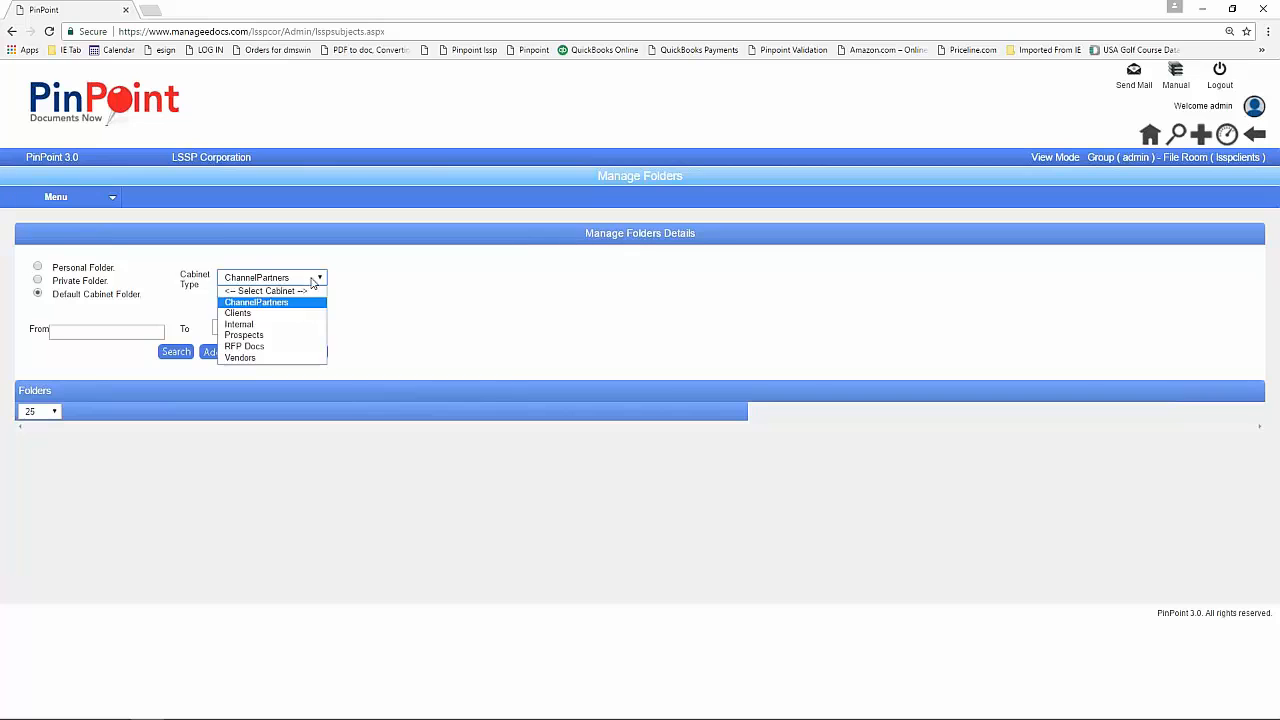
left_click(266, 324)
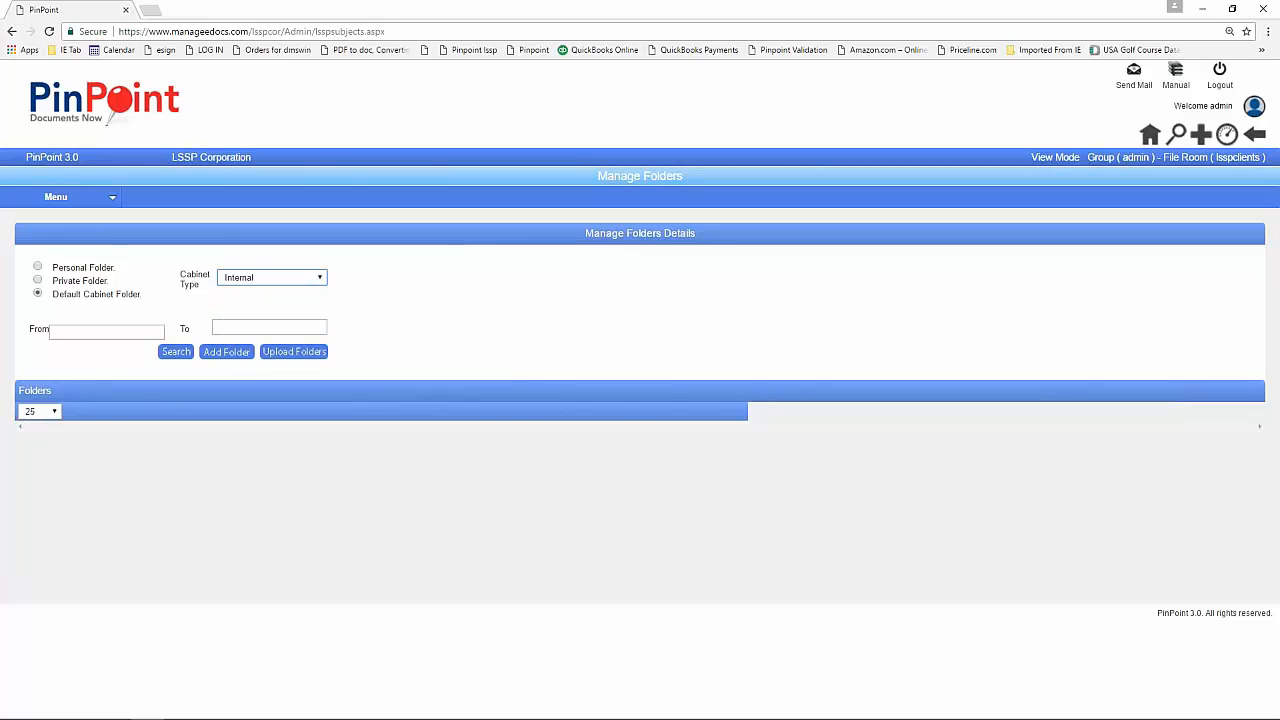
left_click(320, 279)
left_click(235, 335)
left_click(183, 352)
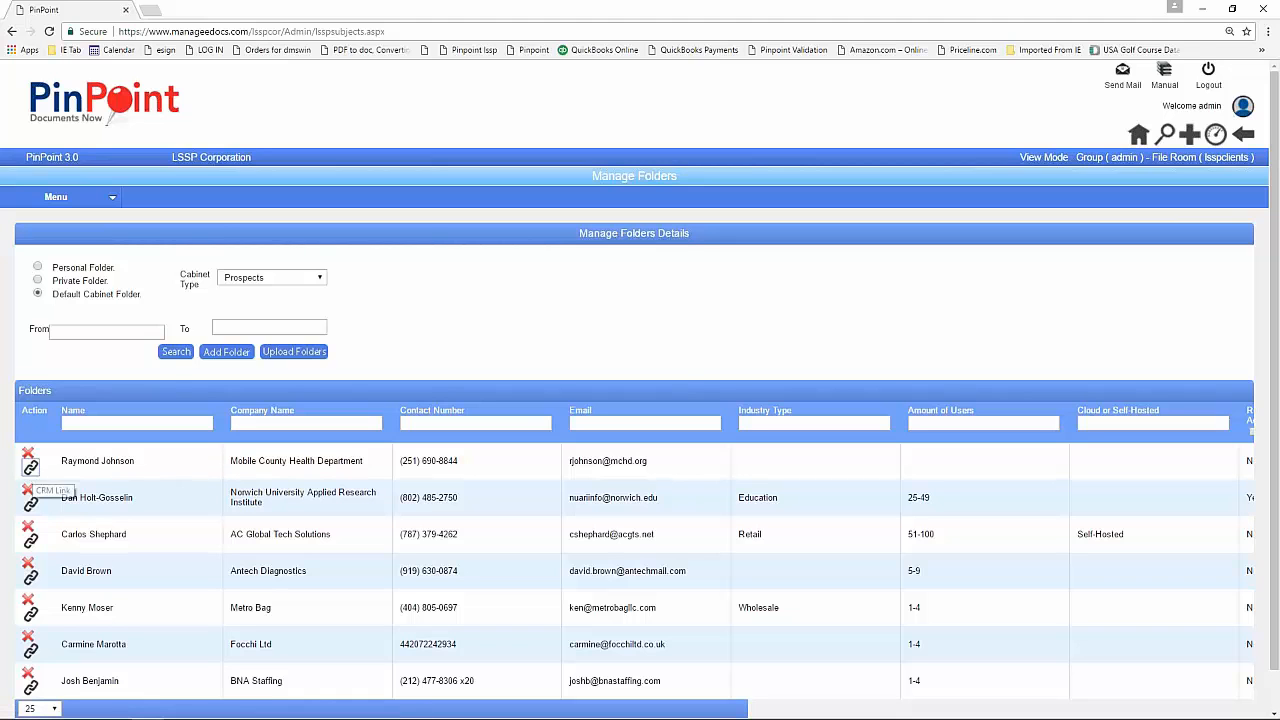
Link the first listed Prospects folder to the Support Group CRM account without choosing a contact.
left_click(32, 469)
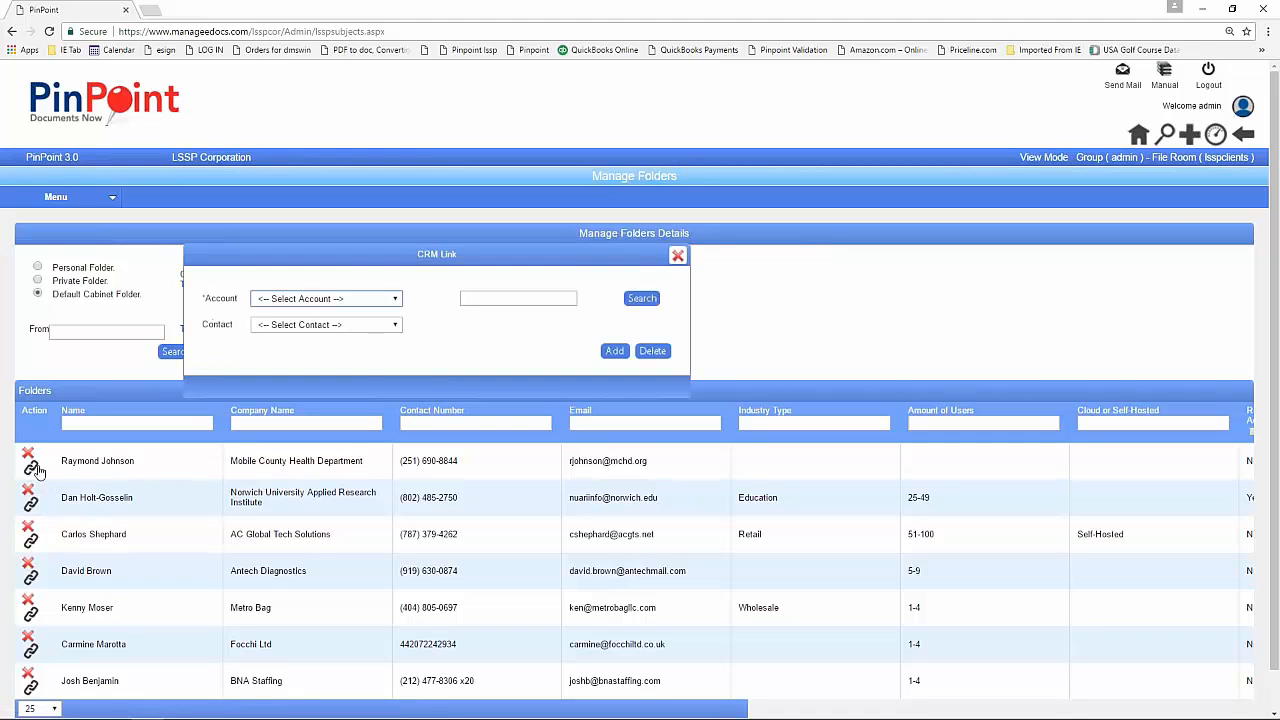
left_click(388, 302)
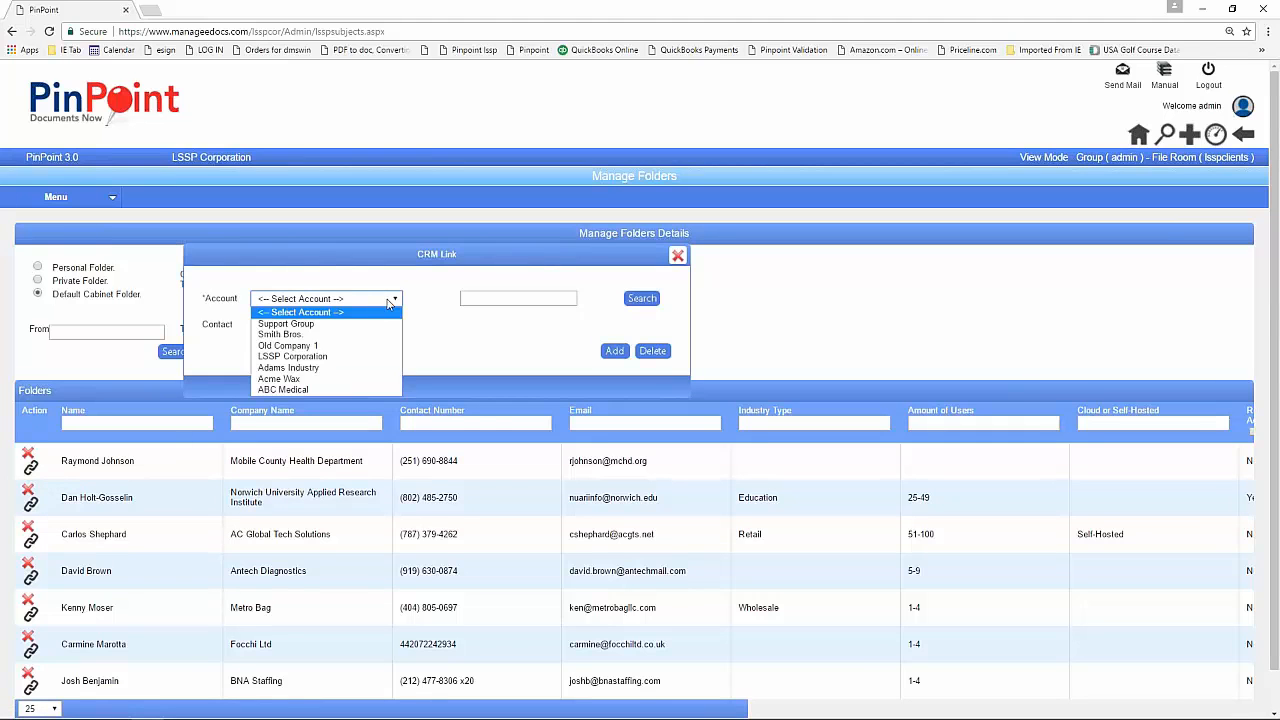
left_click(322, 325)
left_click(614, 351)
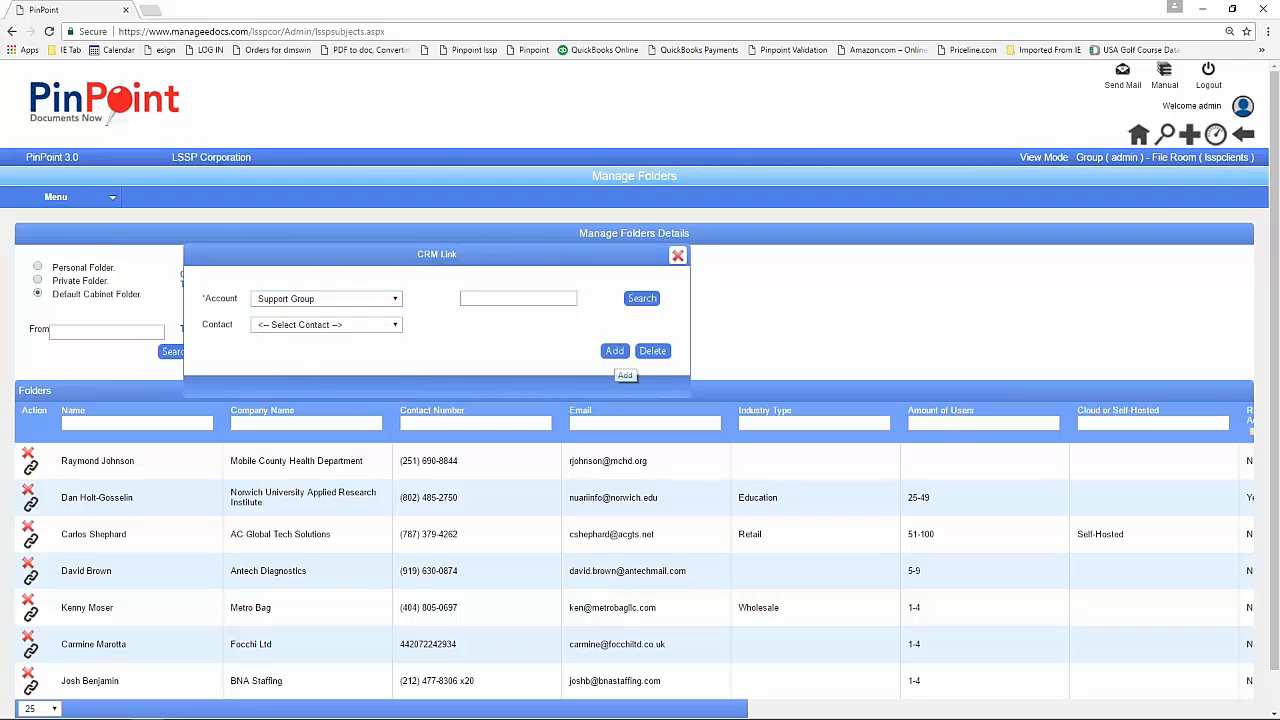
left_click(937, 347)
left_click(677, 256)
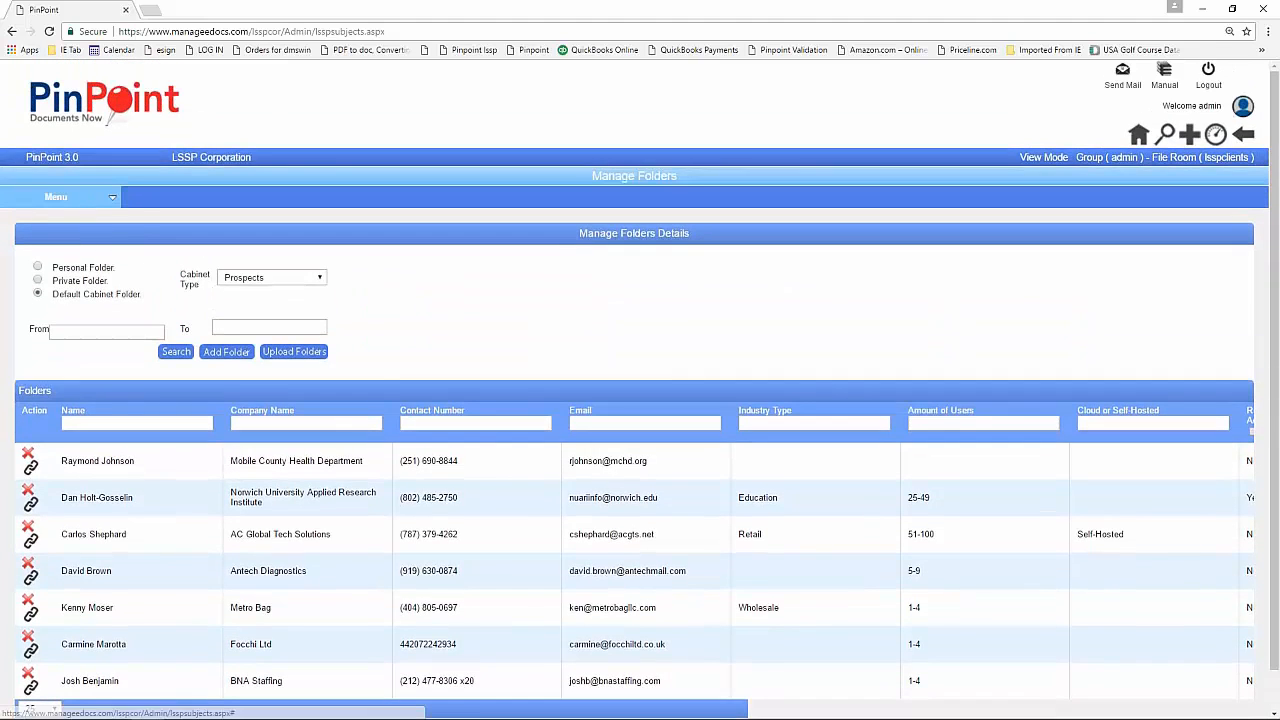
Open the CRM files of the Support Group account and expand the Prospects cabinet and the folder inside it.
mouse_move(54, 198)
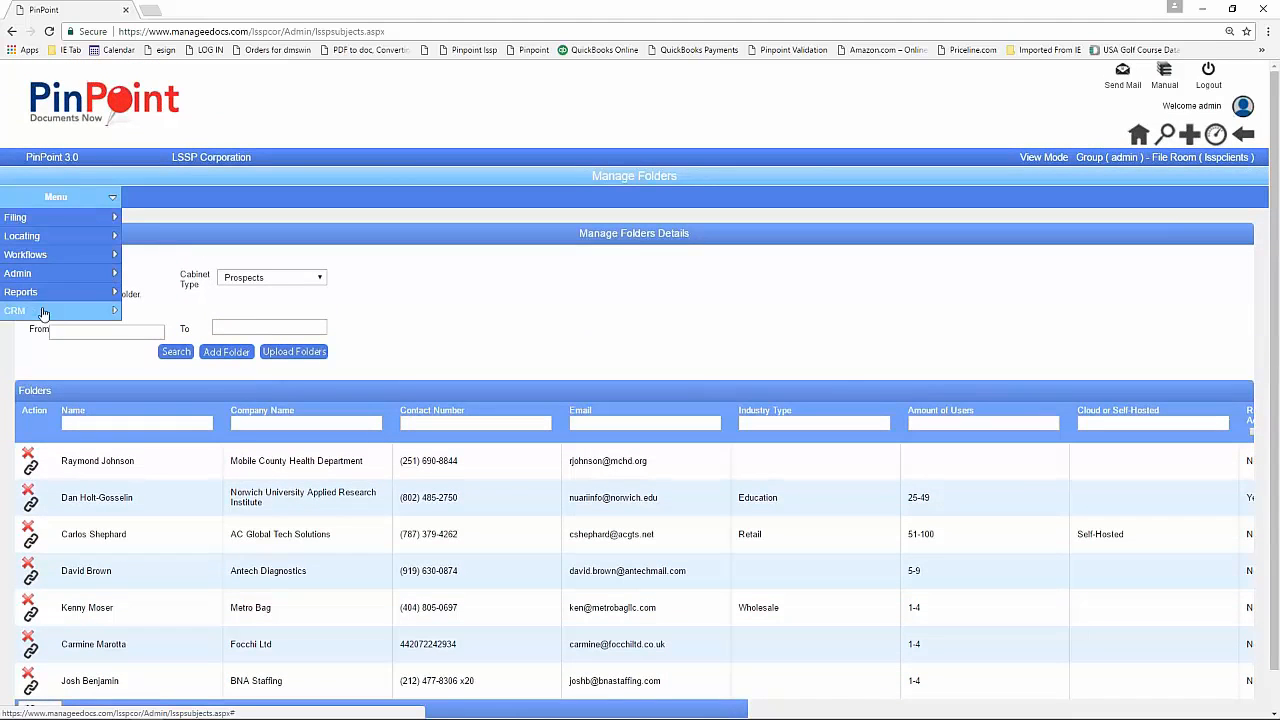
mouse_move(50, 312)
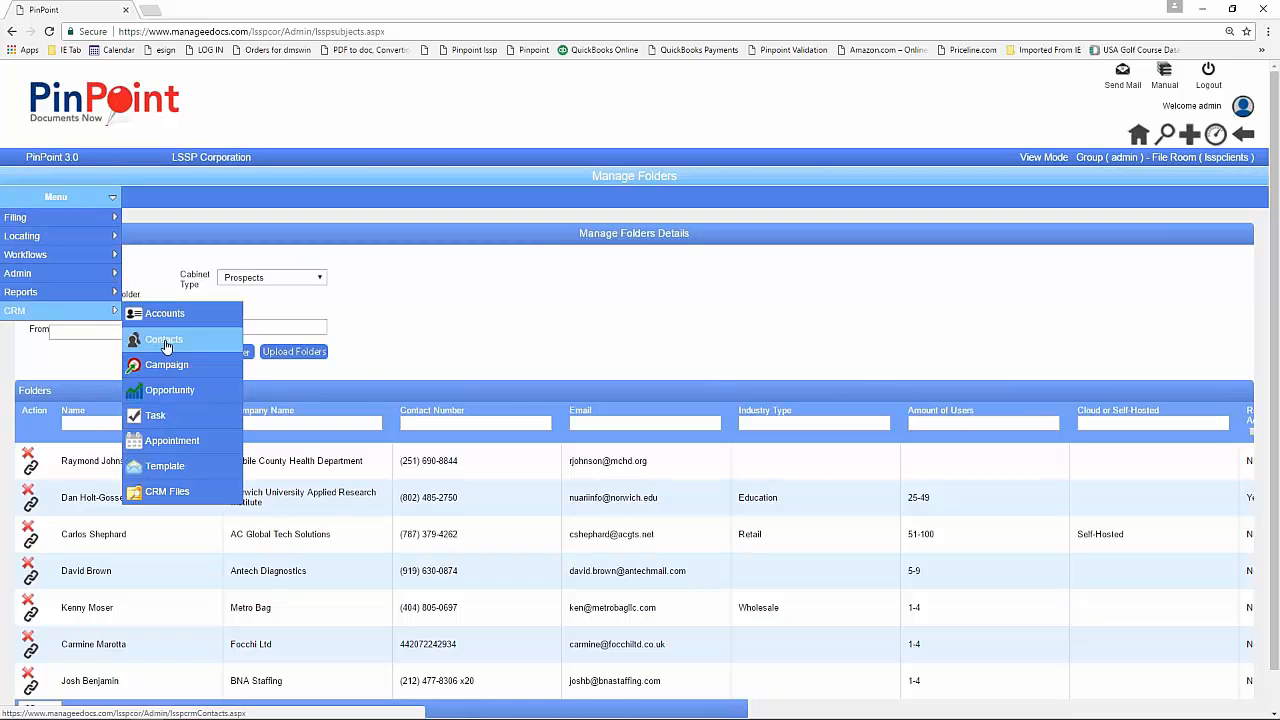
left_click(162, 492)
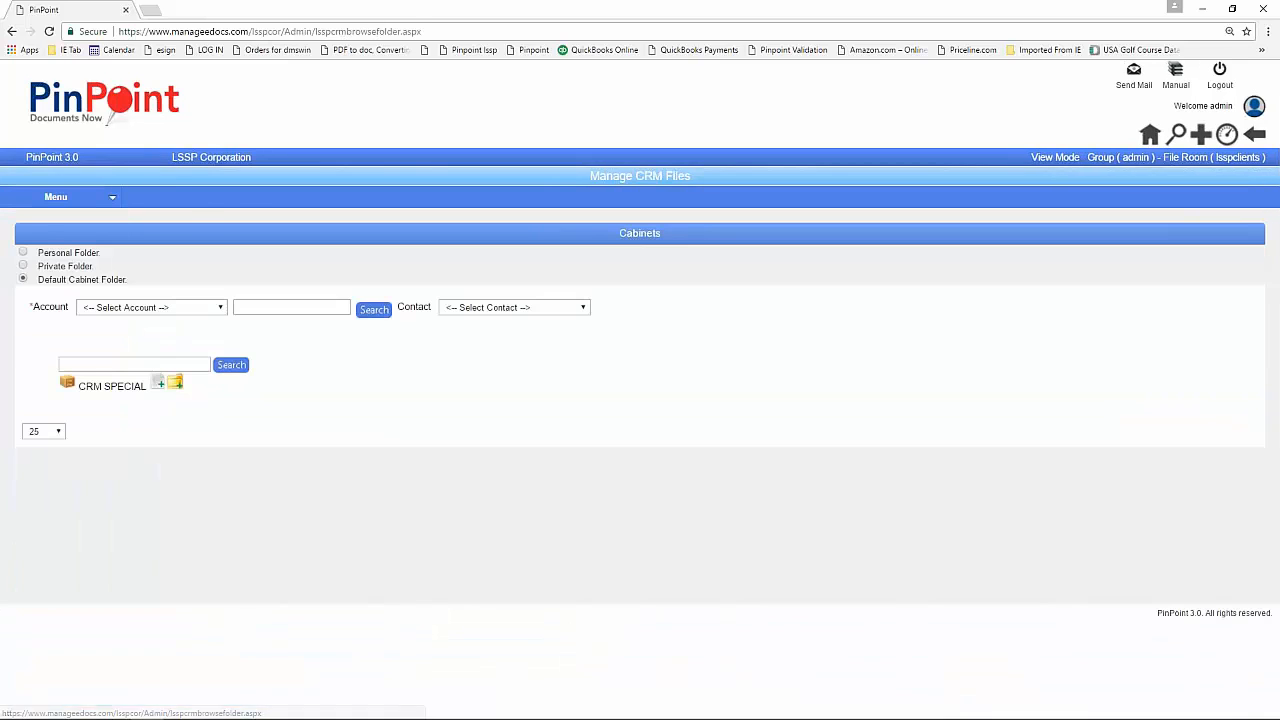
left_click(199, 310)
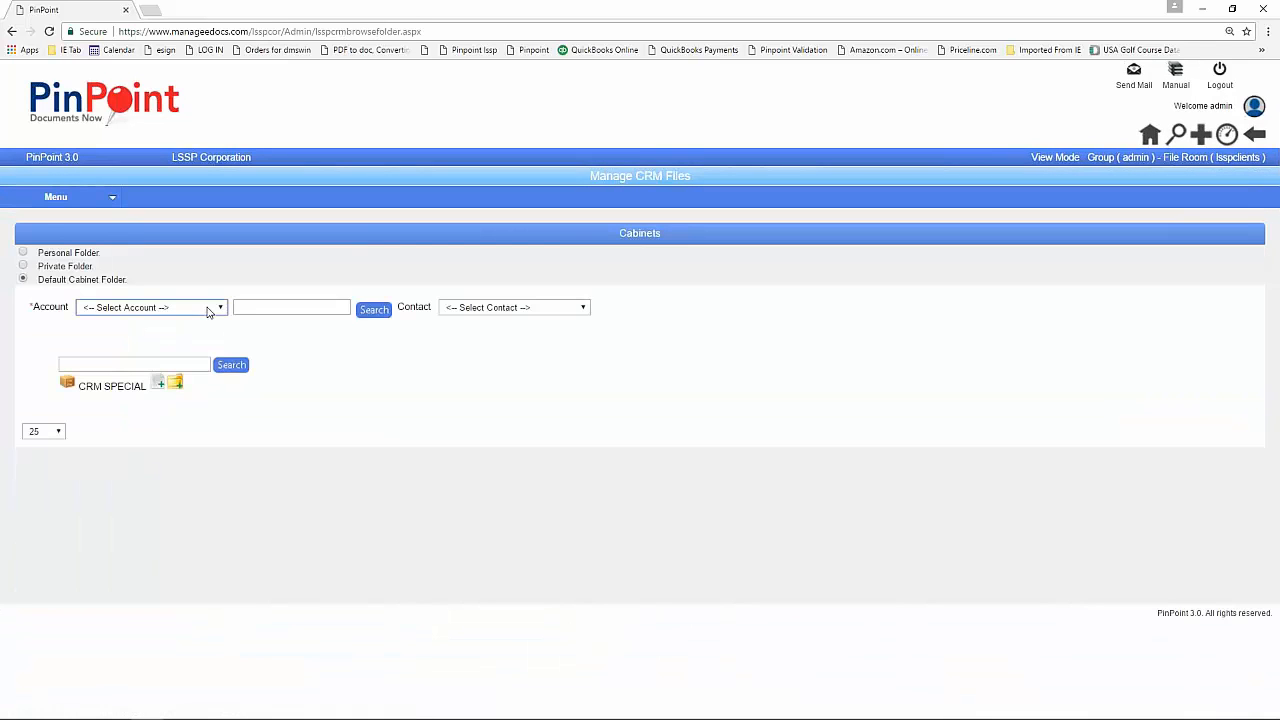
left_click(153, 333)
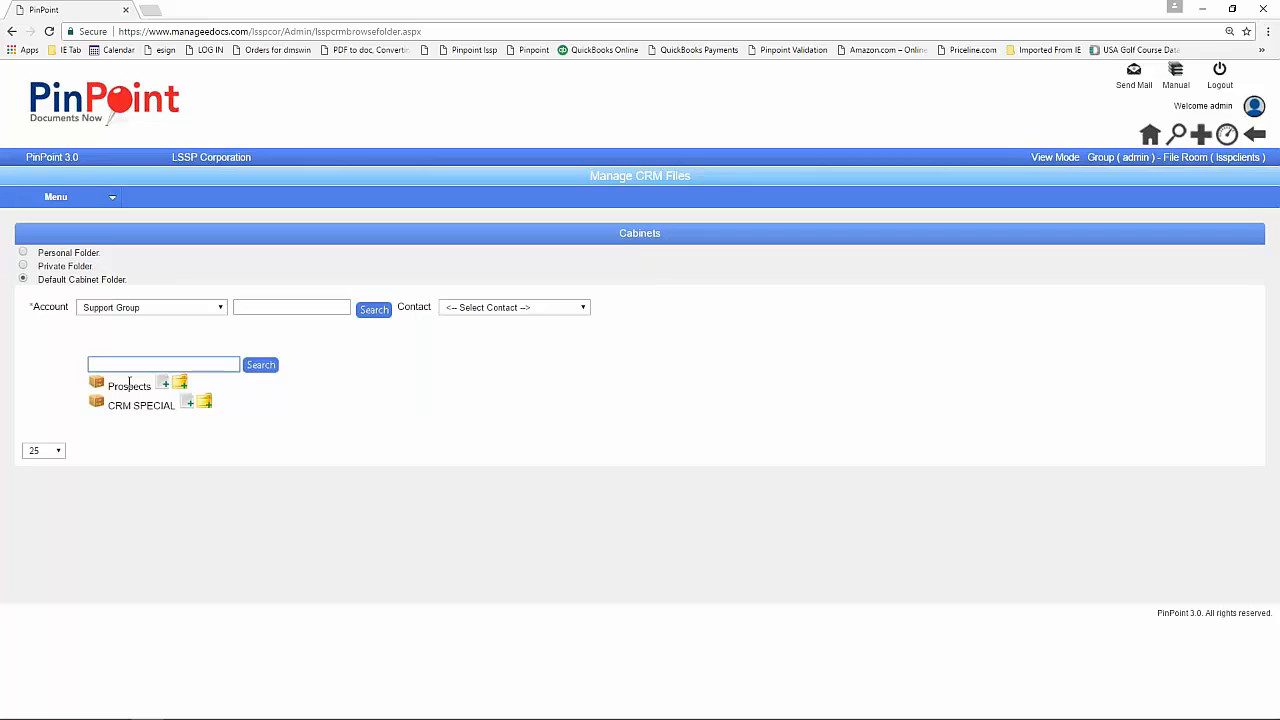
left_click(222, 309)
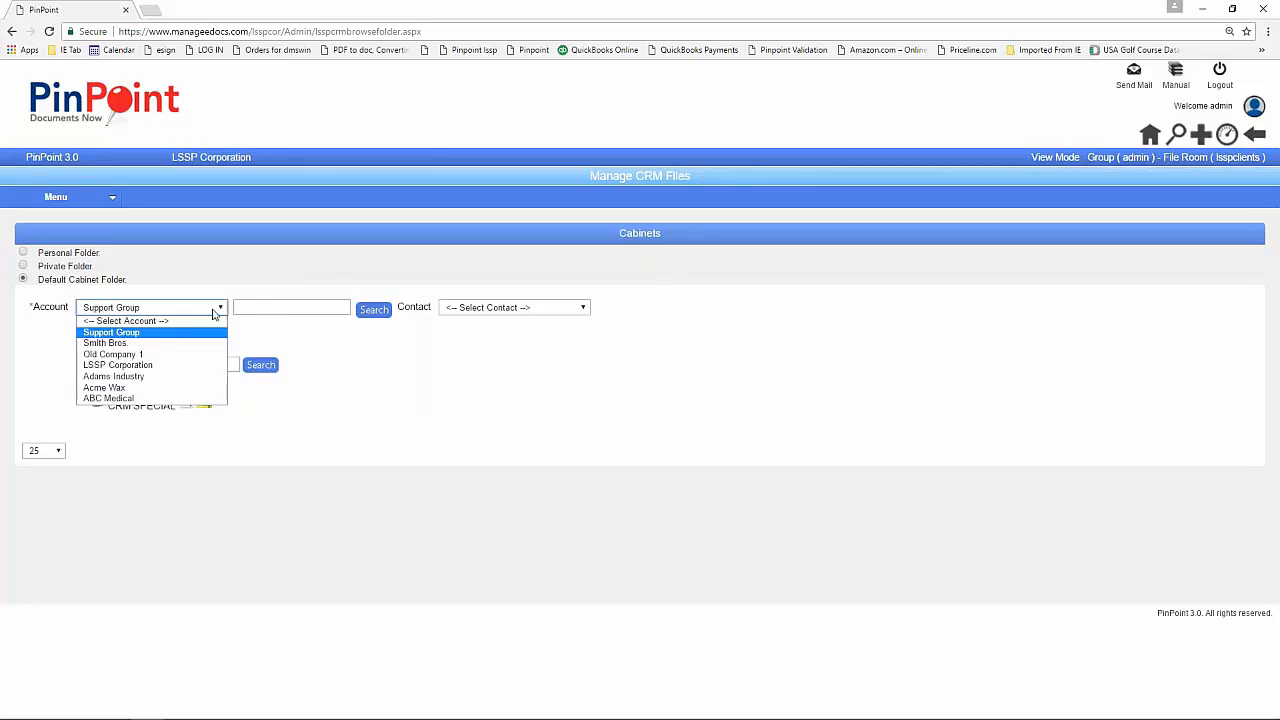
left_click(130, 332)
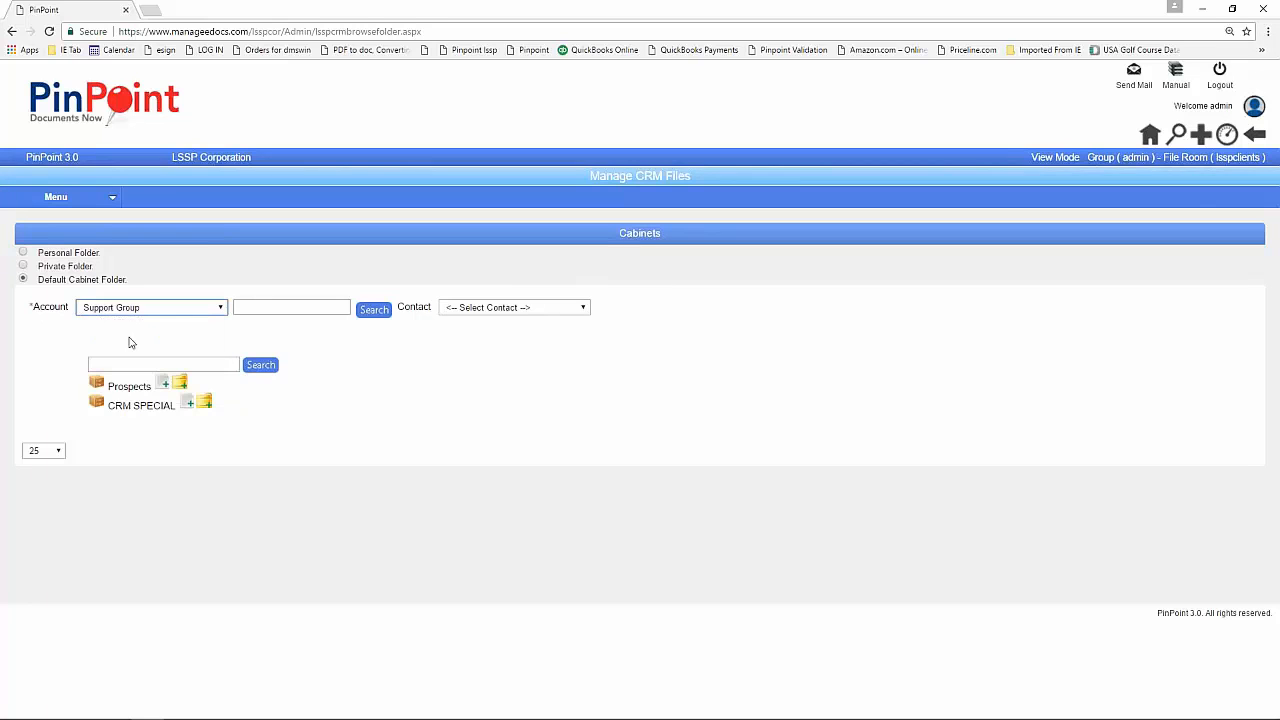
left_click(97, 385)
left_click(125, 422)
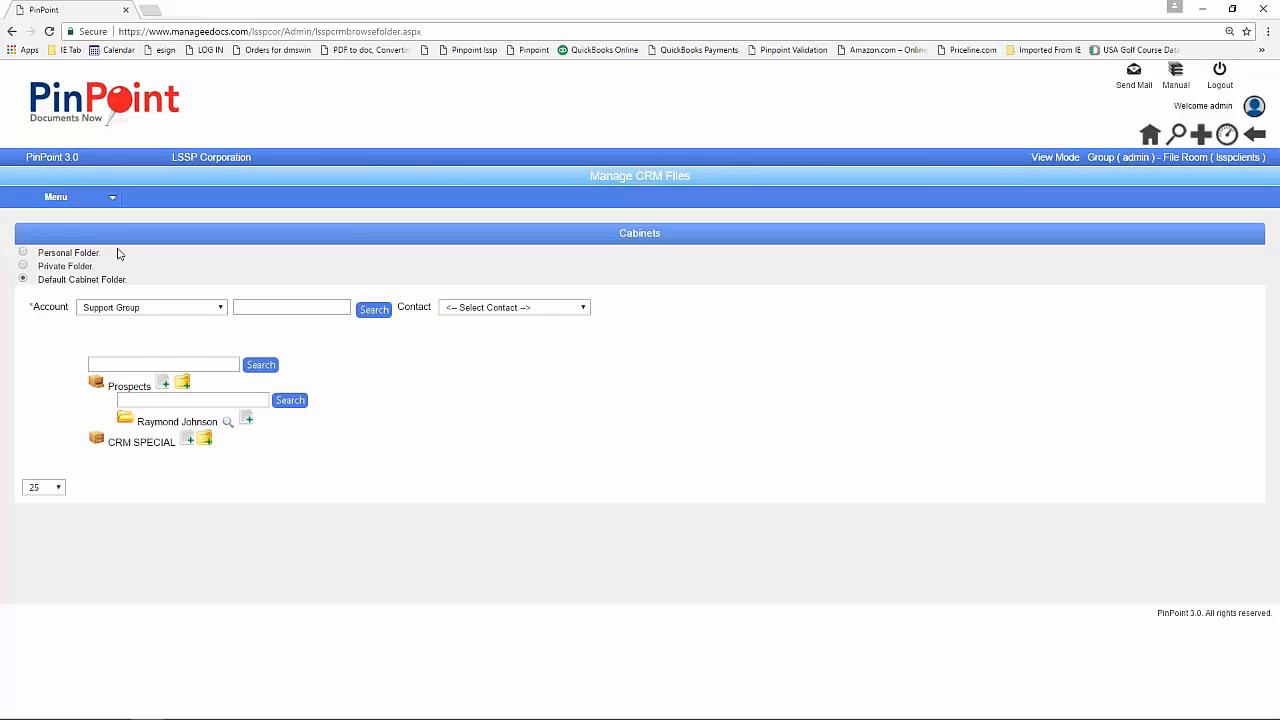
Look up the Smith Bros. folder of the Clients cabinet in the folder details and open its Sample.txt document.
left_click(90, 203)
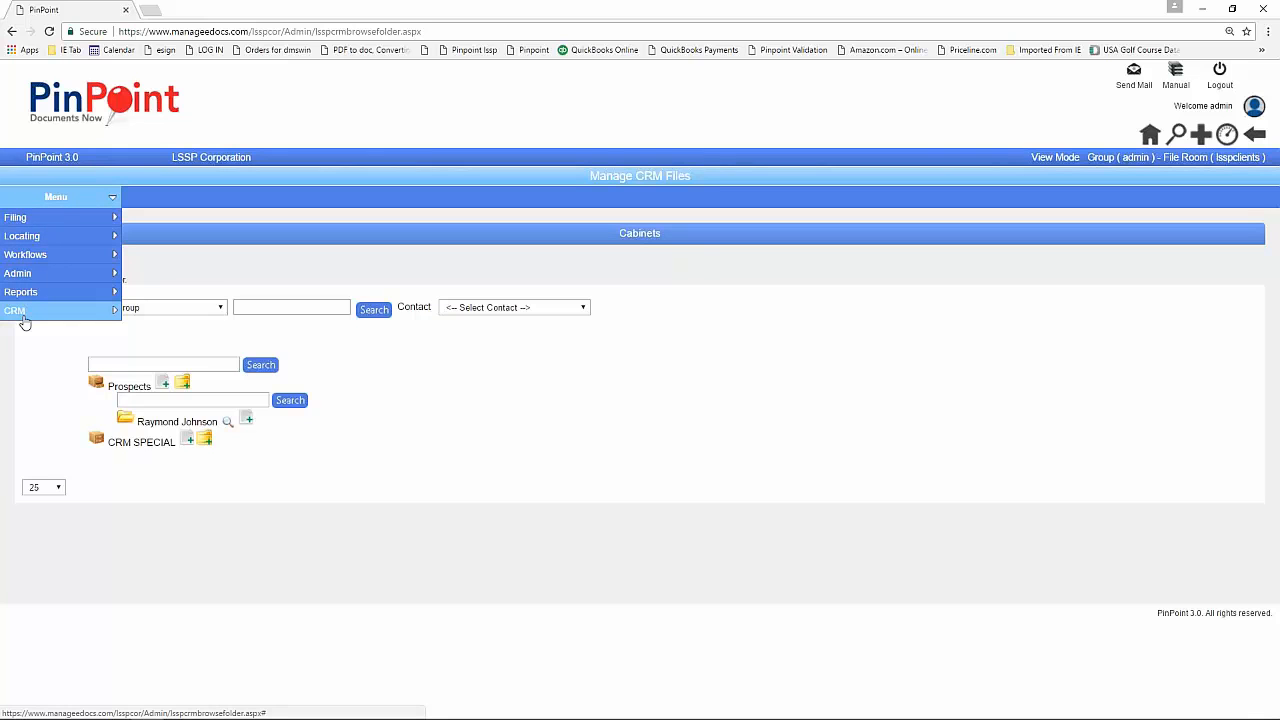
left_click(24, 316)
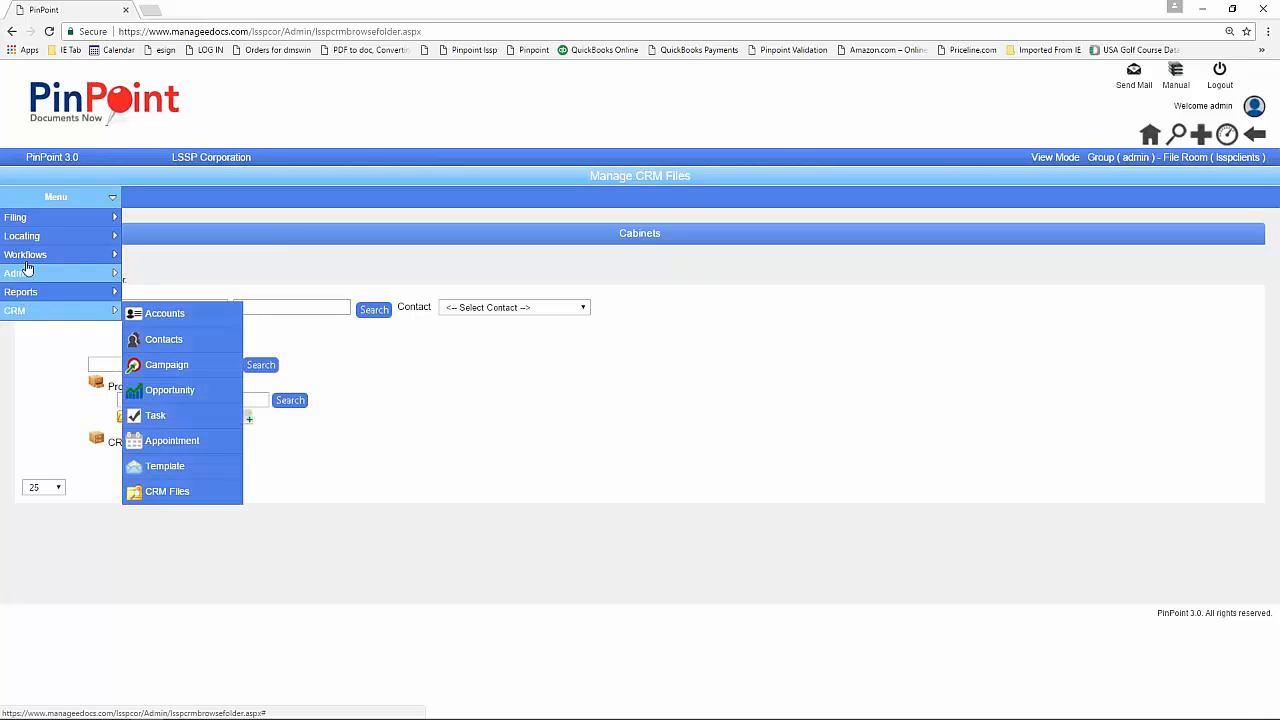
left_click(29, 237)
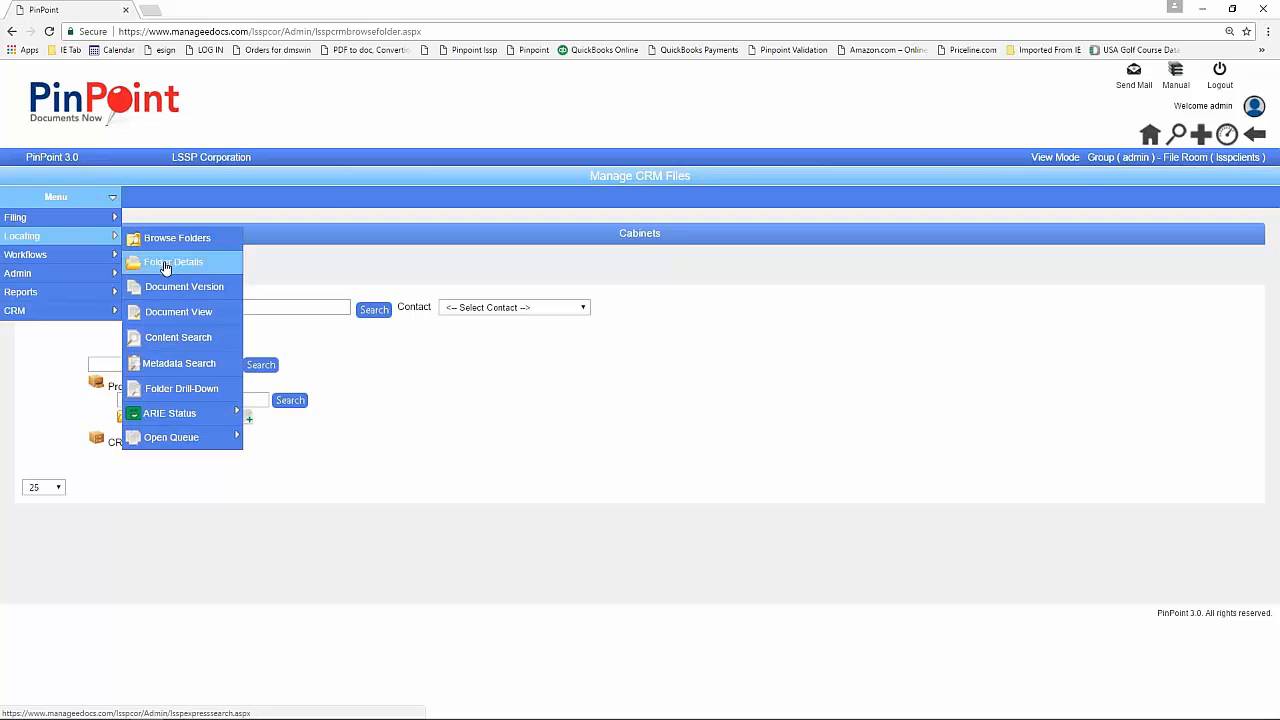
left_click(171, 262)
left_click(170, 289)
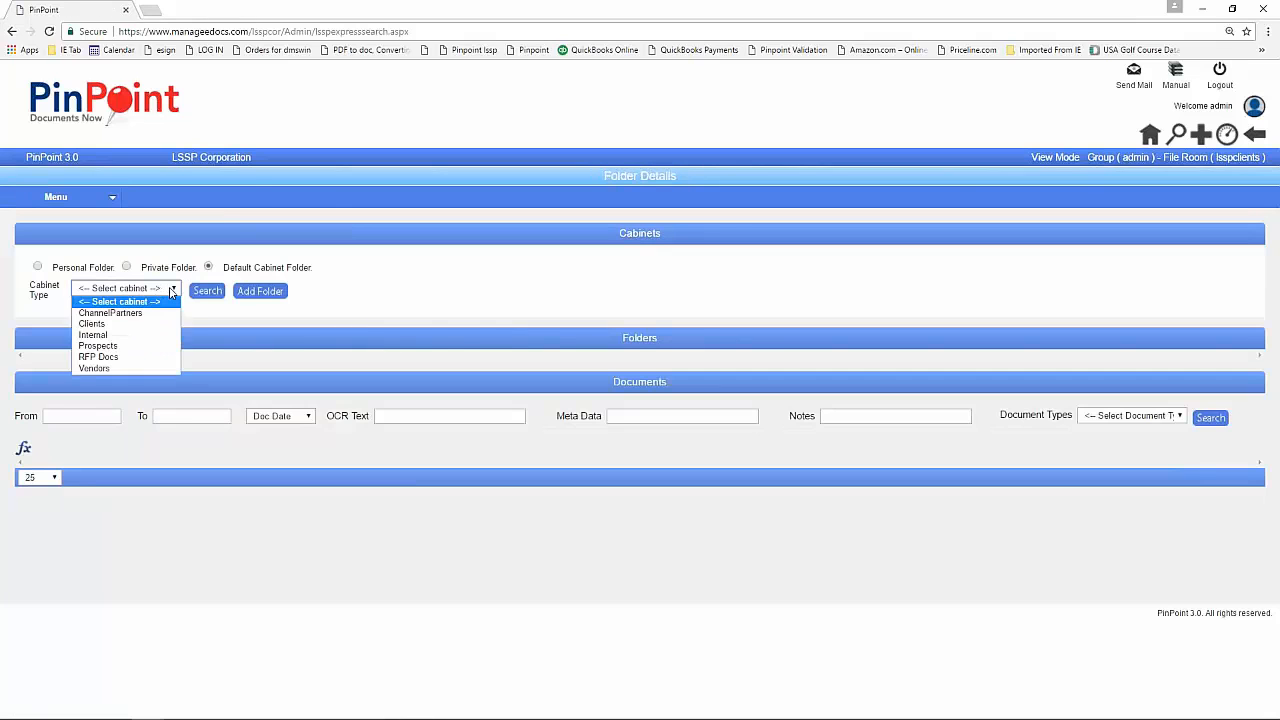
left_click(105, 325)
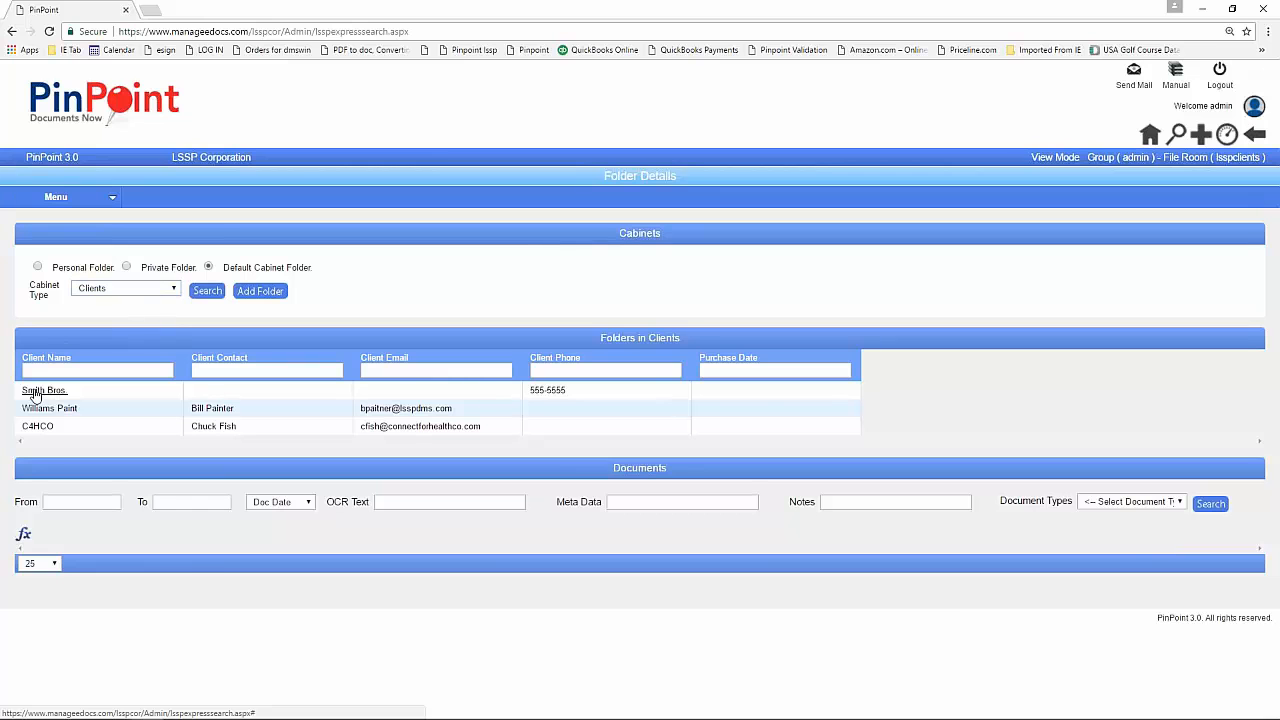
left_click(36, 392)
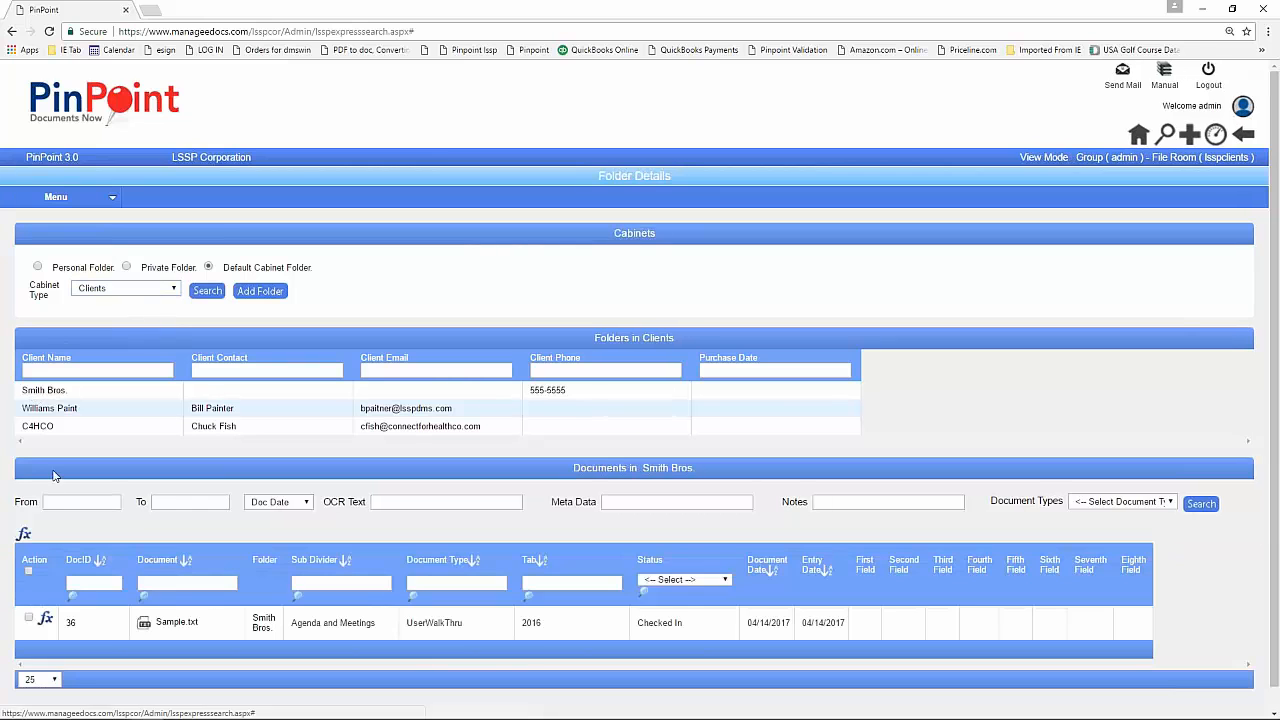
left_click(176, 624)
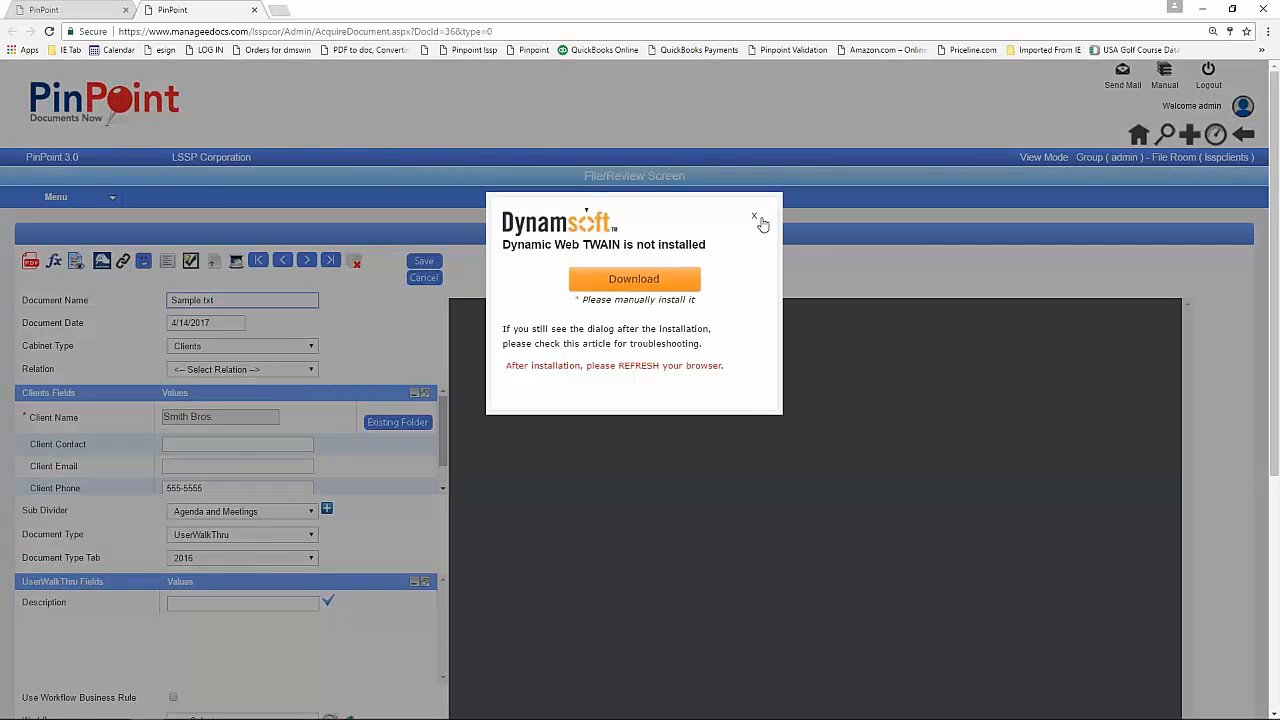
left_click(755, 217)
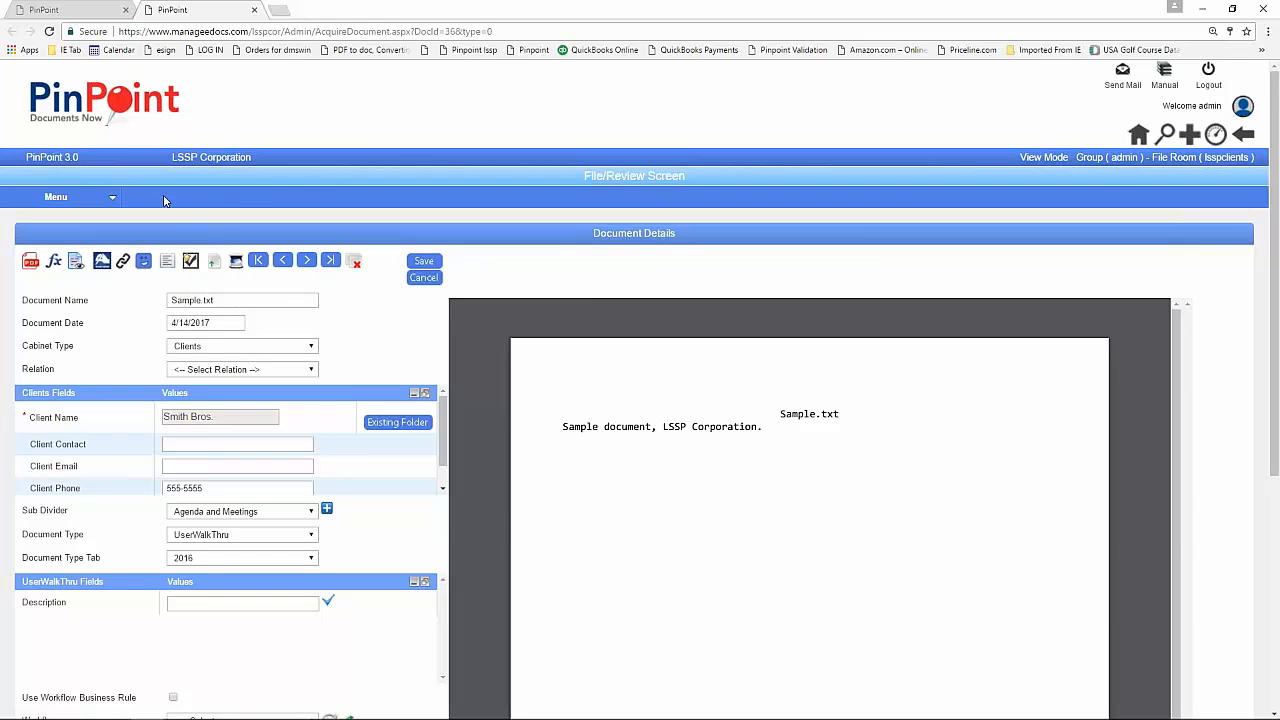
Link the Sample.txt document to the Support Group CRM account and its first listed contact.
left_click(123, 262)
left_click(392, 225)
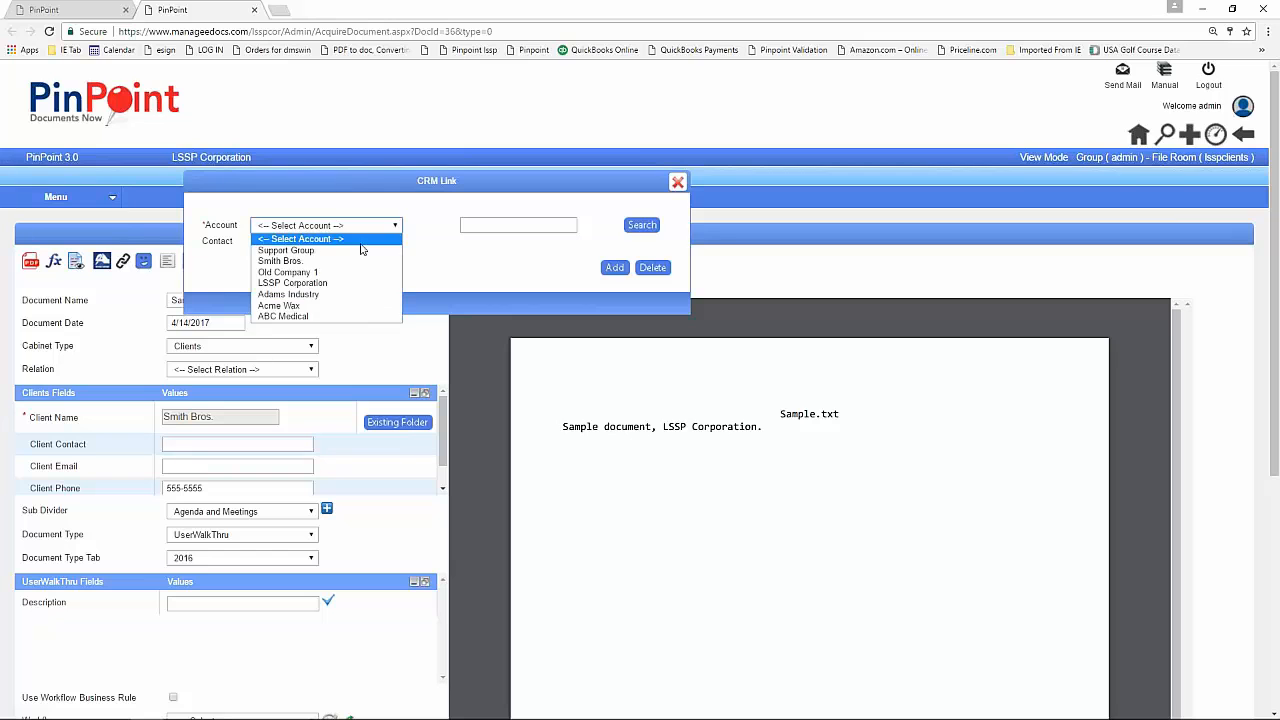
left_click(312, 251)
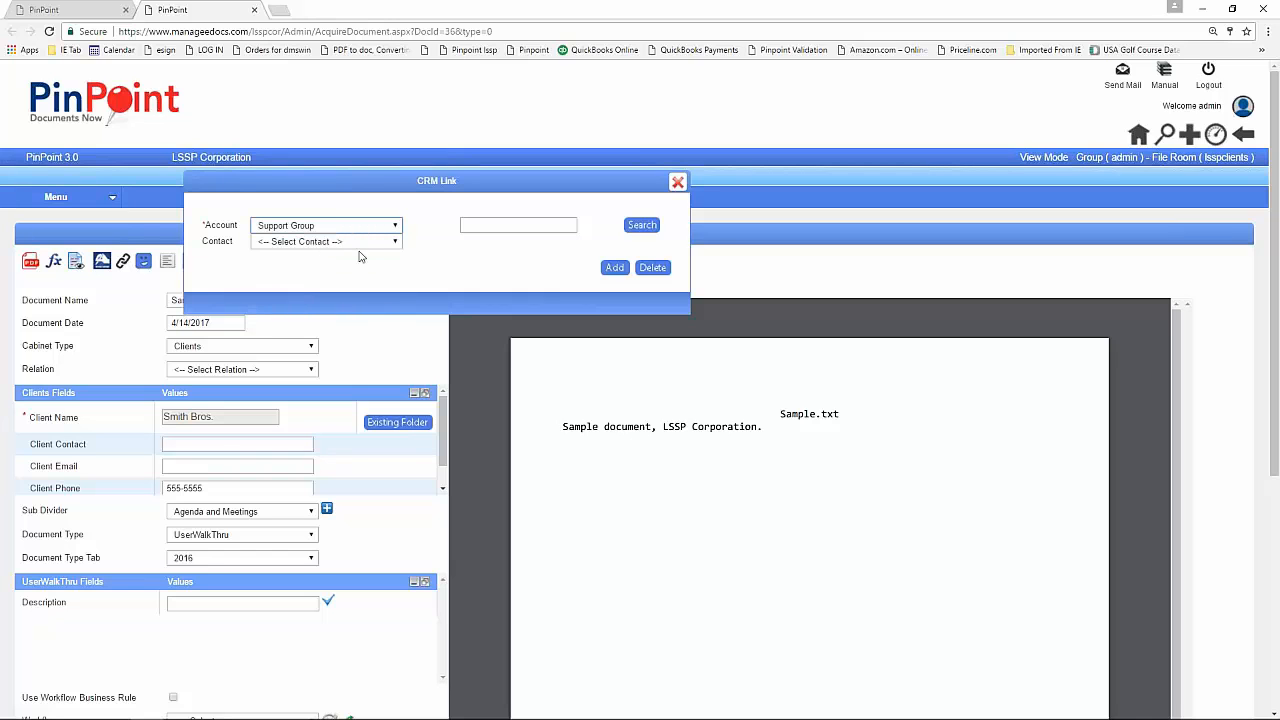
left_click(396, 243)
left_click(345, 266)
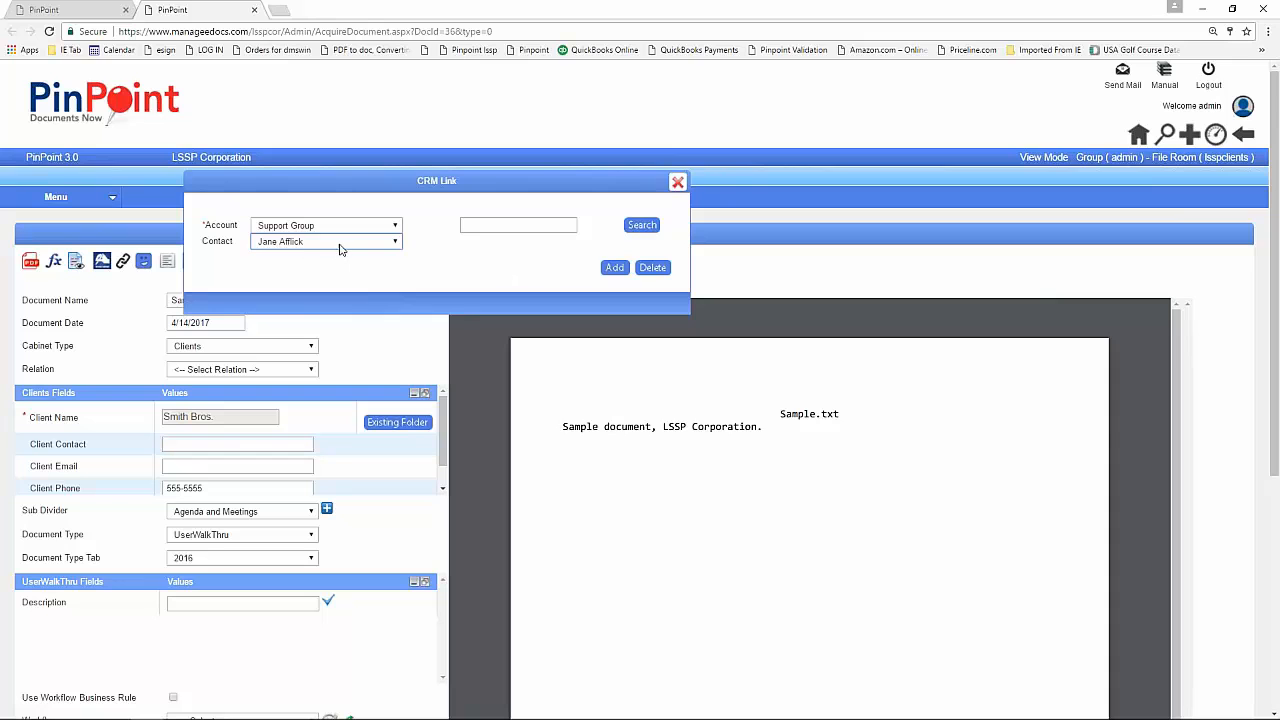
left_click(615, 268)
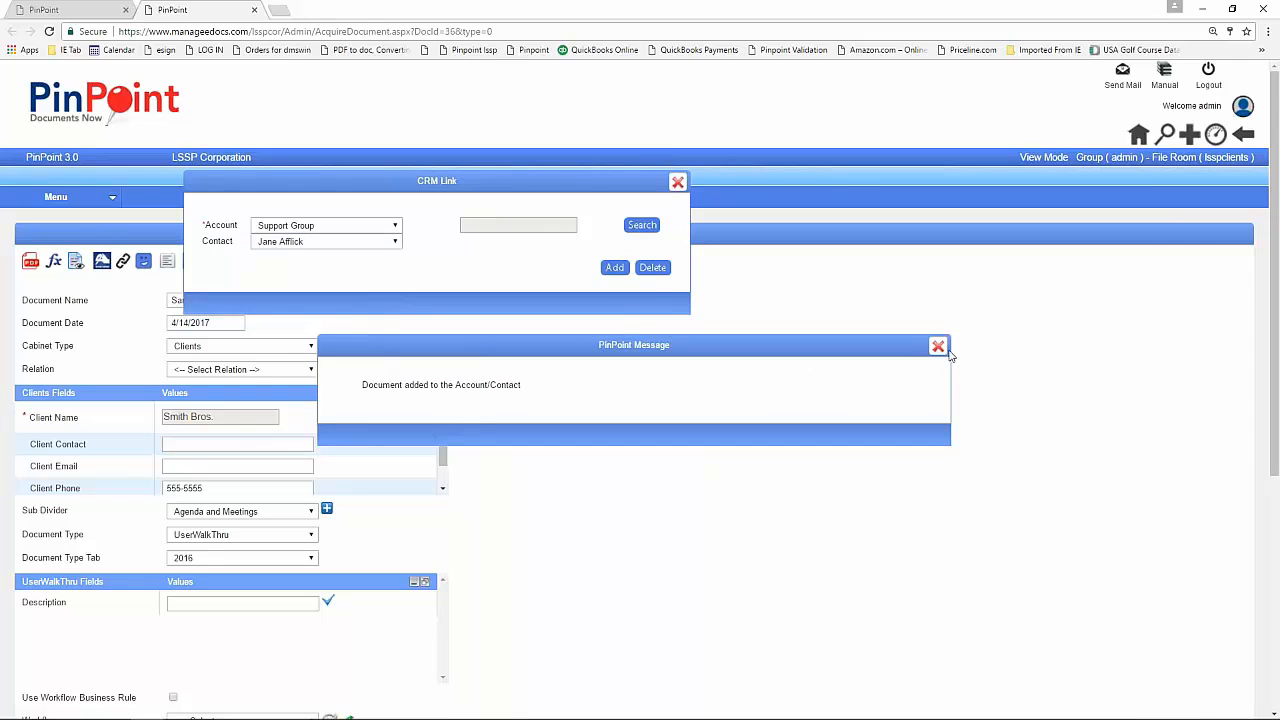
left_click(935, 346)
left_click(677, 182)
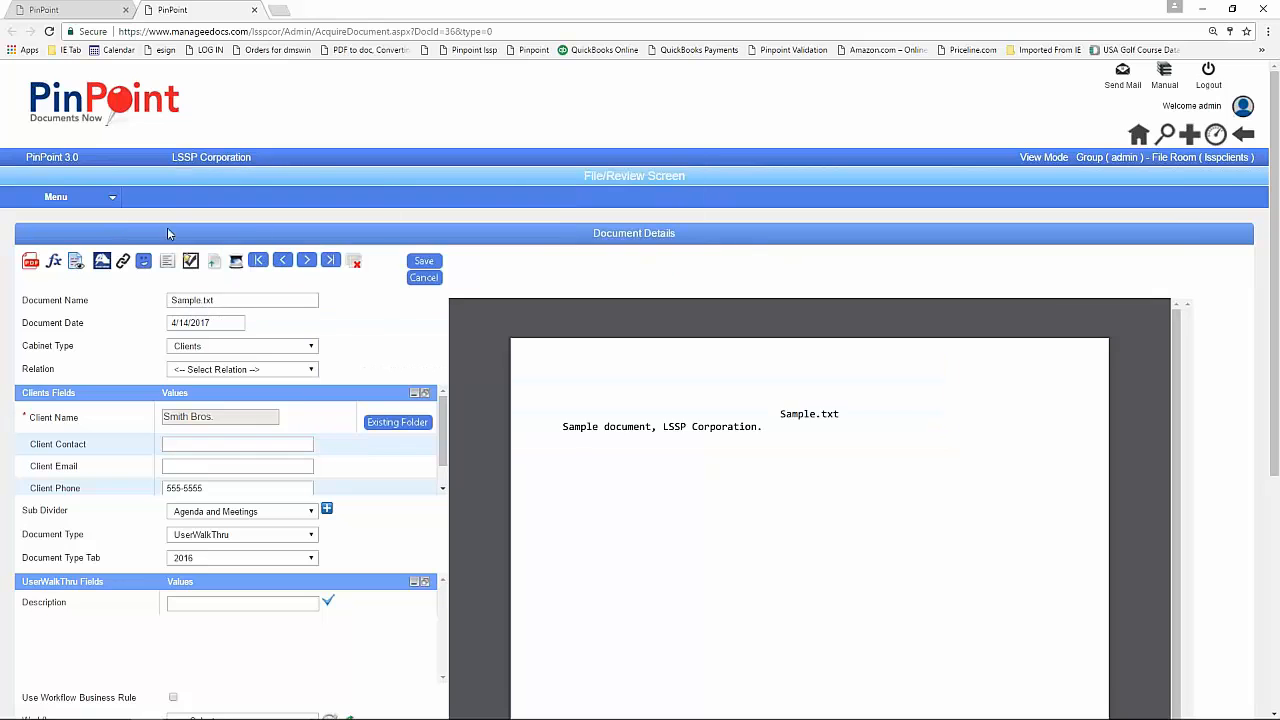
Return to the CRM files page and select the Support Group account with its first listed contact.
left_click(70, 203)
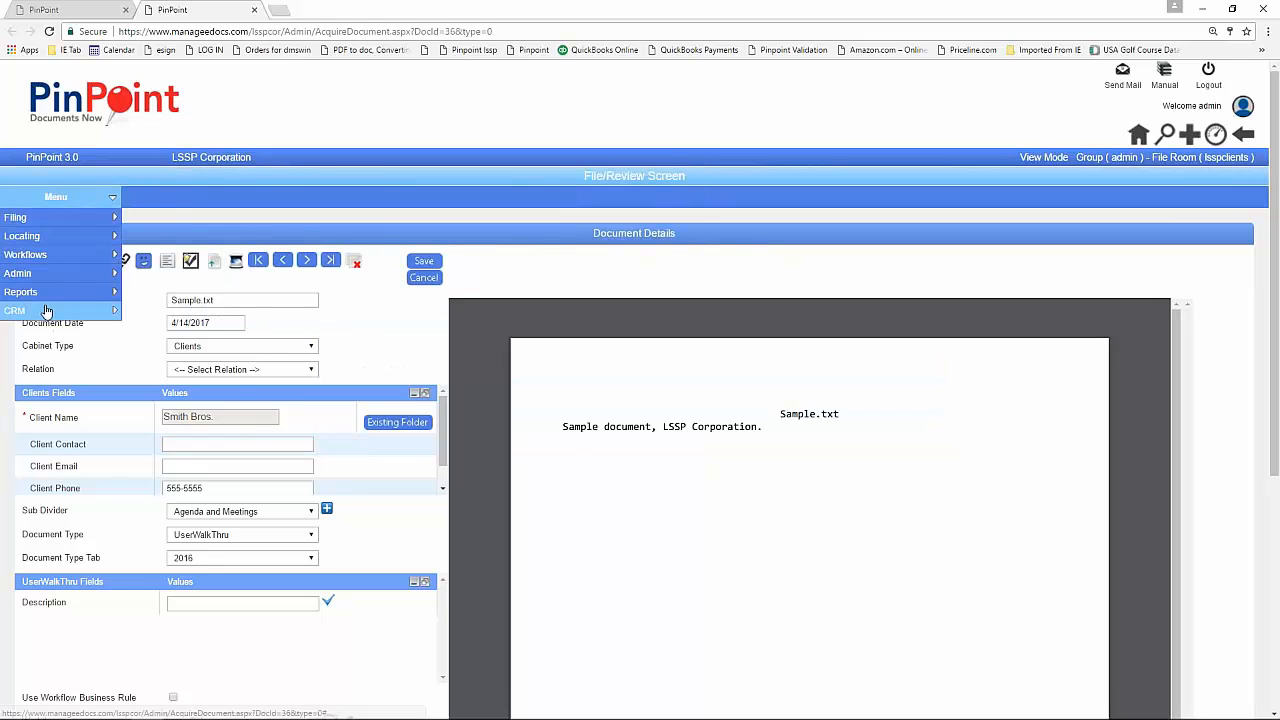
mouse_move(46, 313)
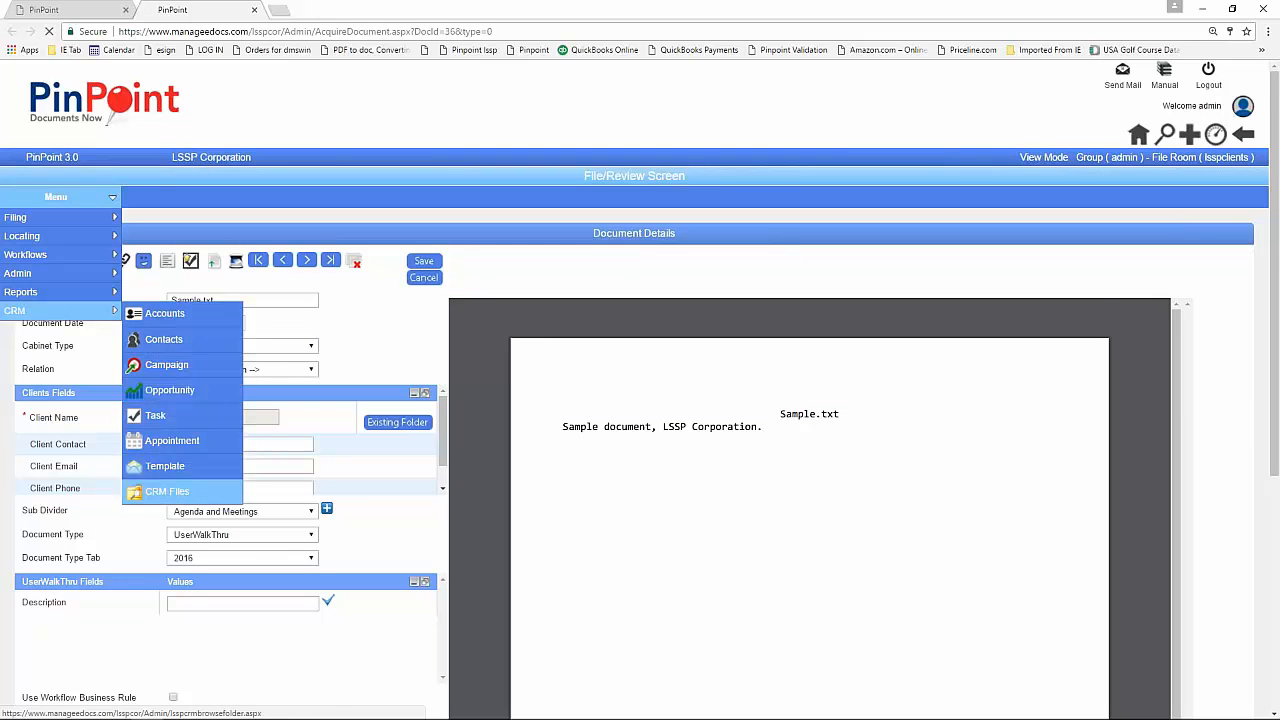
left_click(170, 491)
left_click(150, 307)
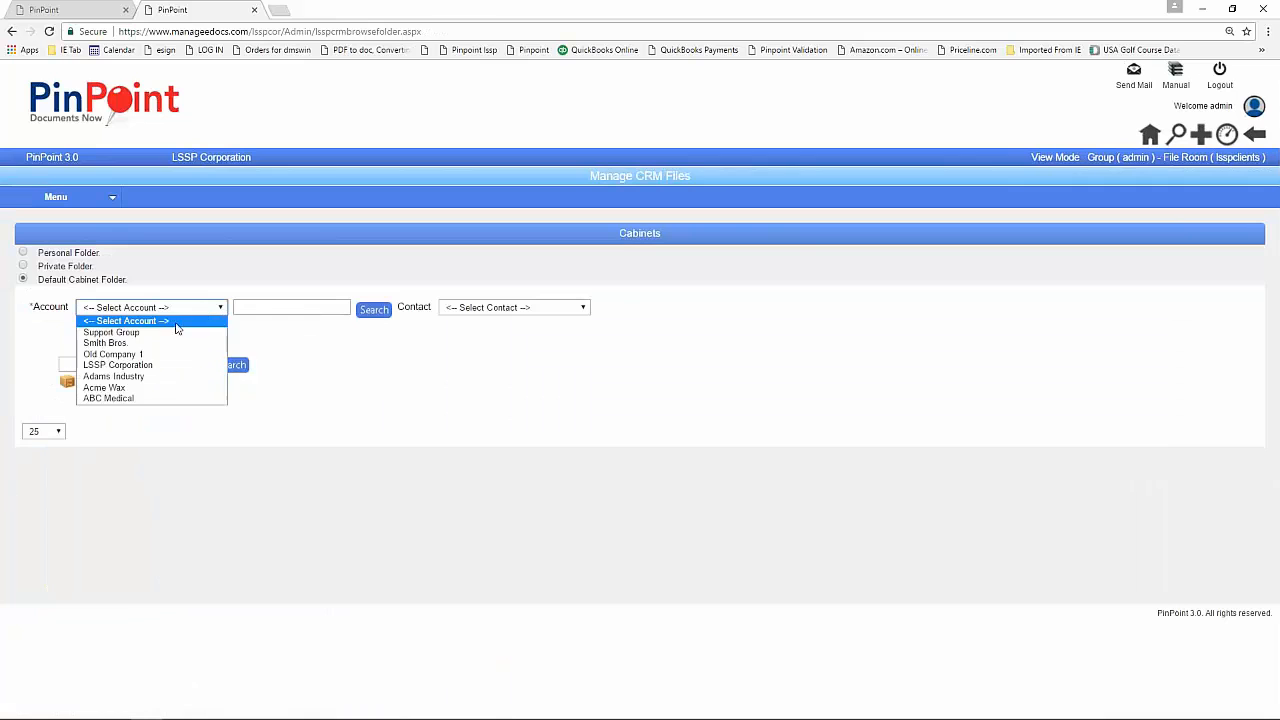
left_click(143, 332)
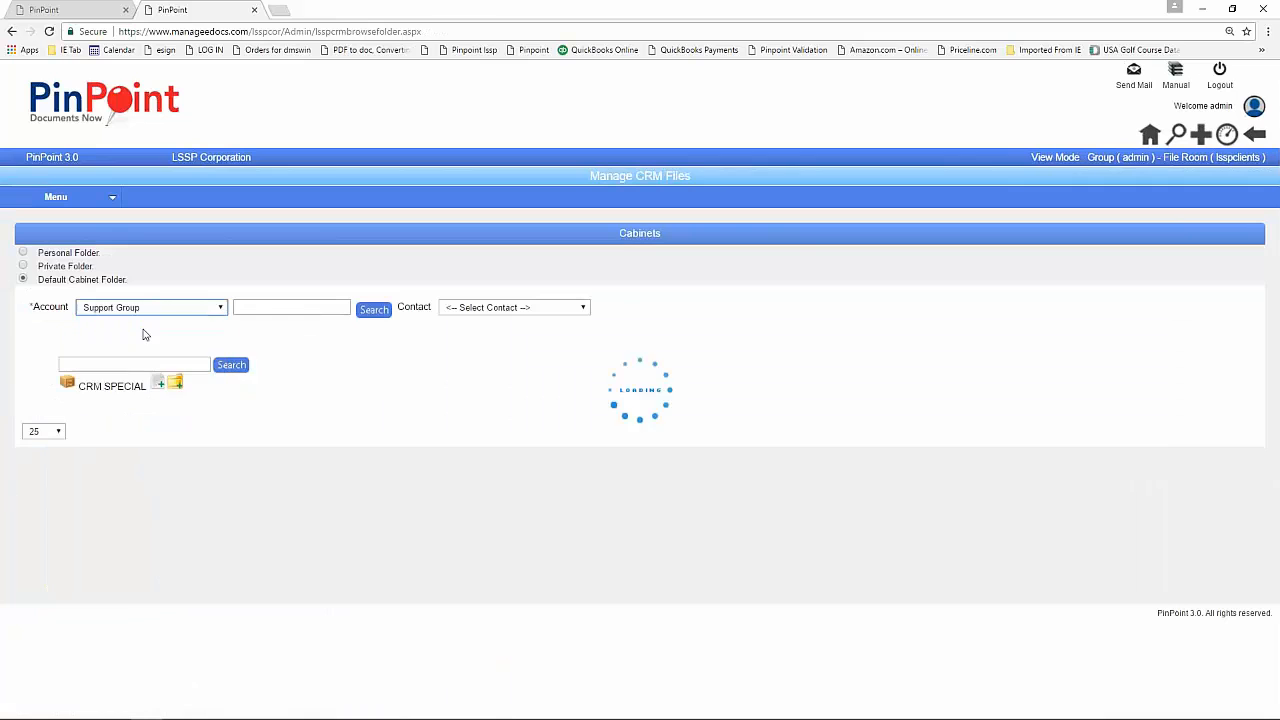
left_click(568, 308)
left_click(480, 331)
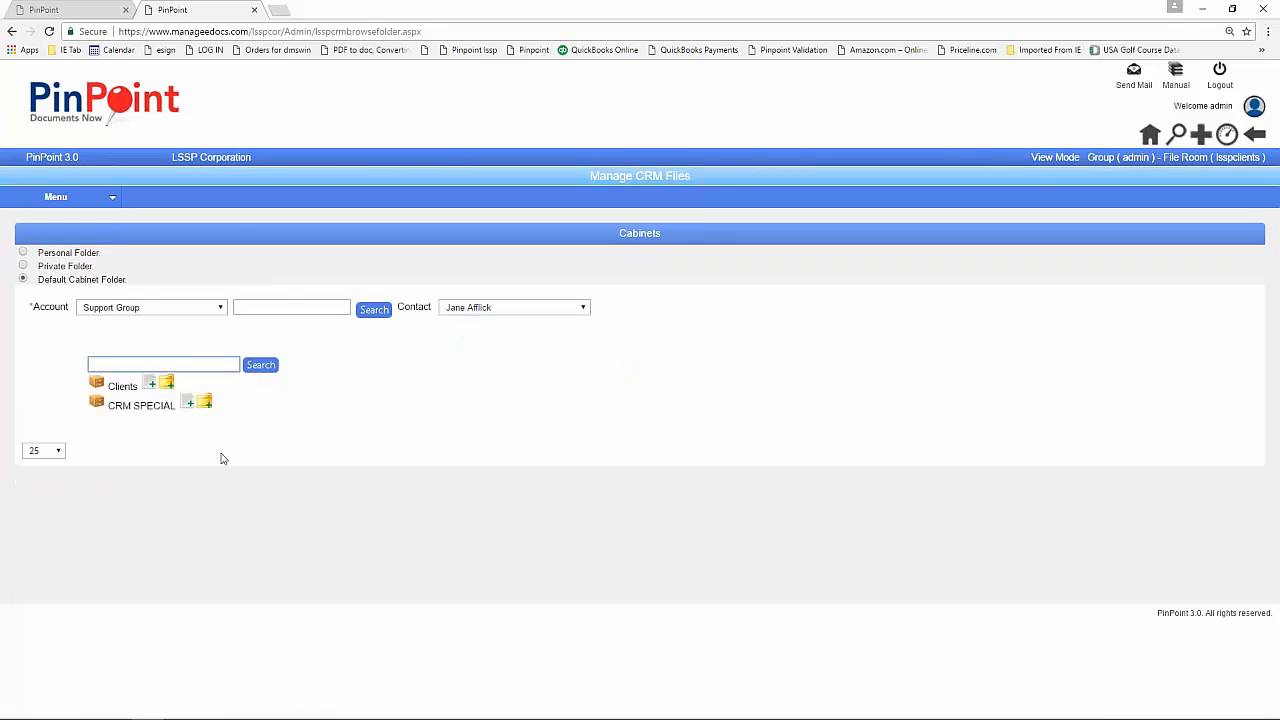
Check the folders in the Clients cabinet, collapse it, and expand the CRM SPECIAL cabinet down to its document list.
left_click(97, 388)
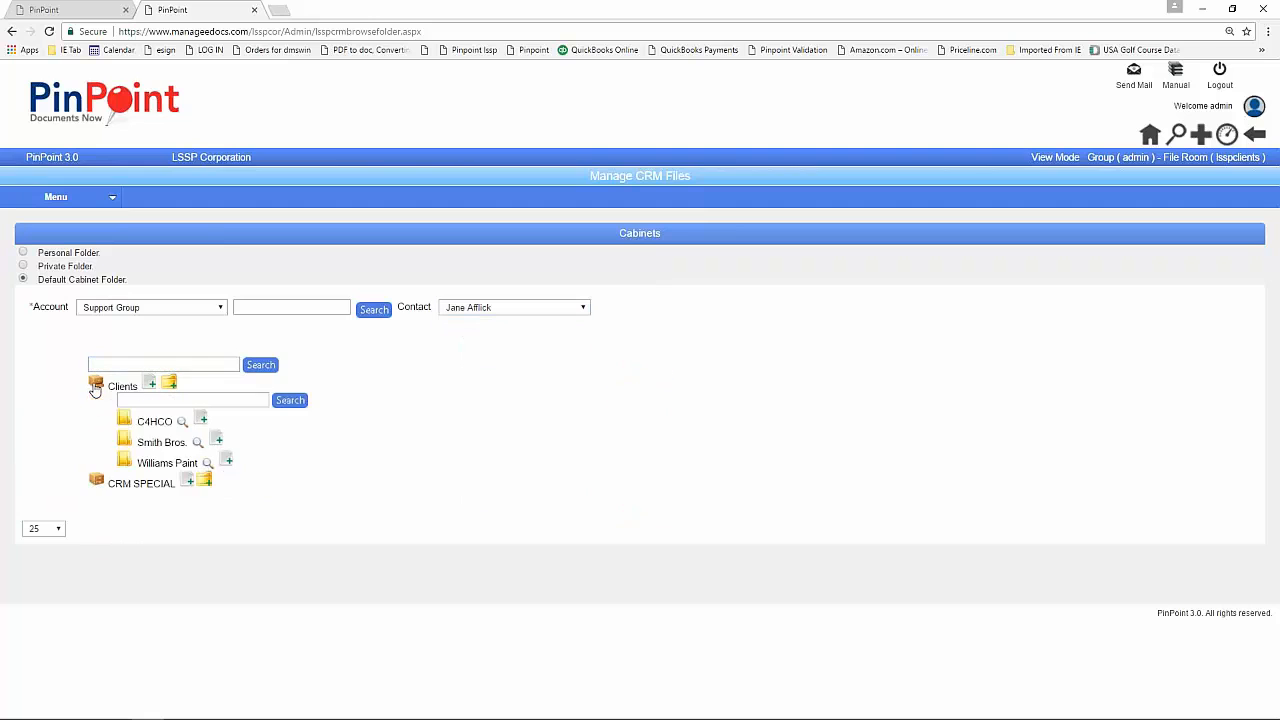
left_click(101, 390)
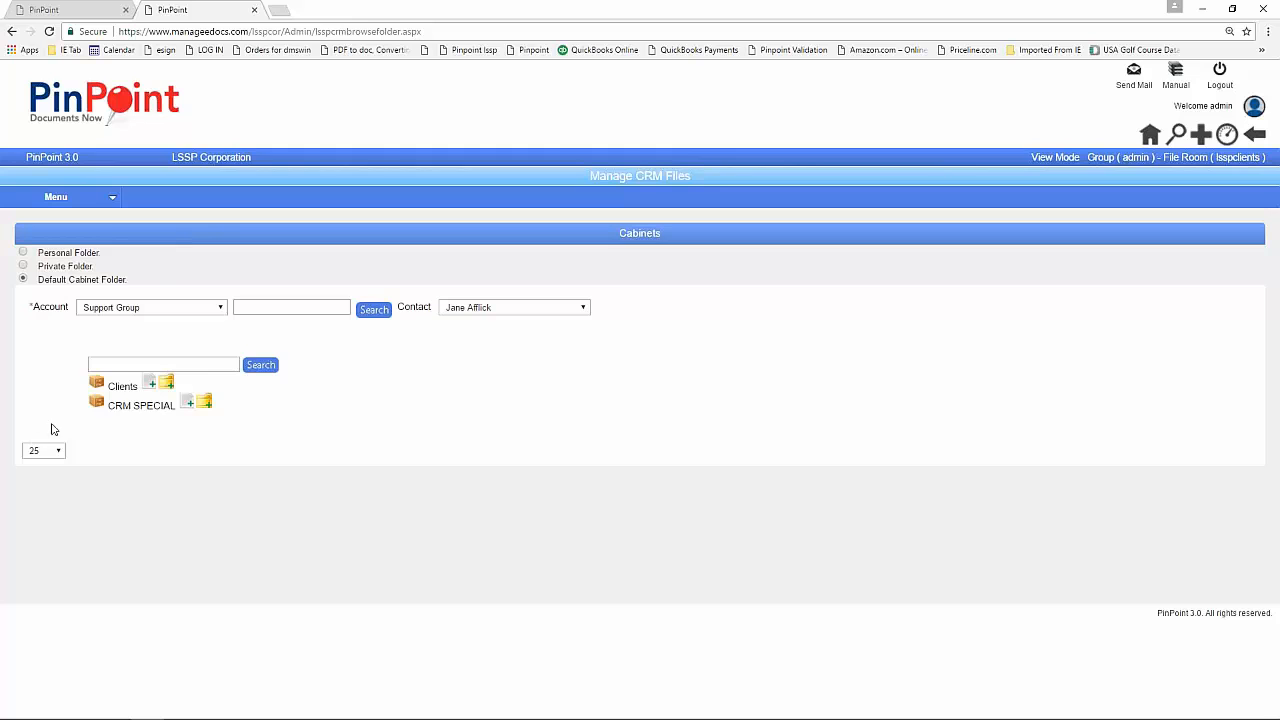
left_click(95, 407)
left_click(122, 440)
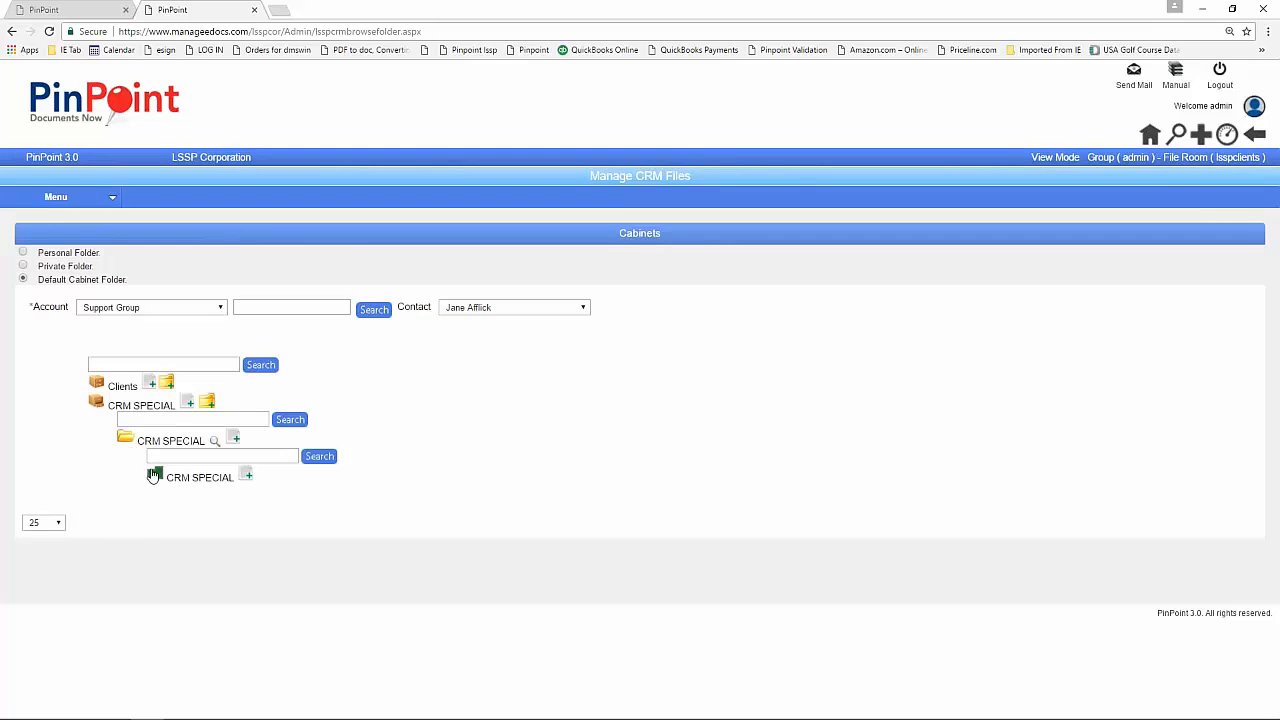
left_click(154, 472)
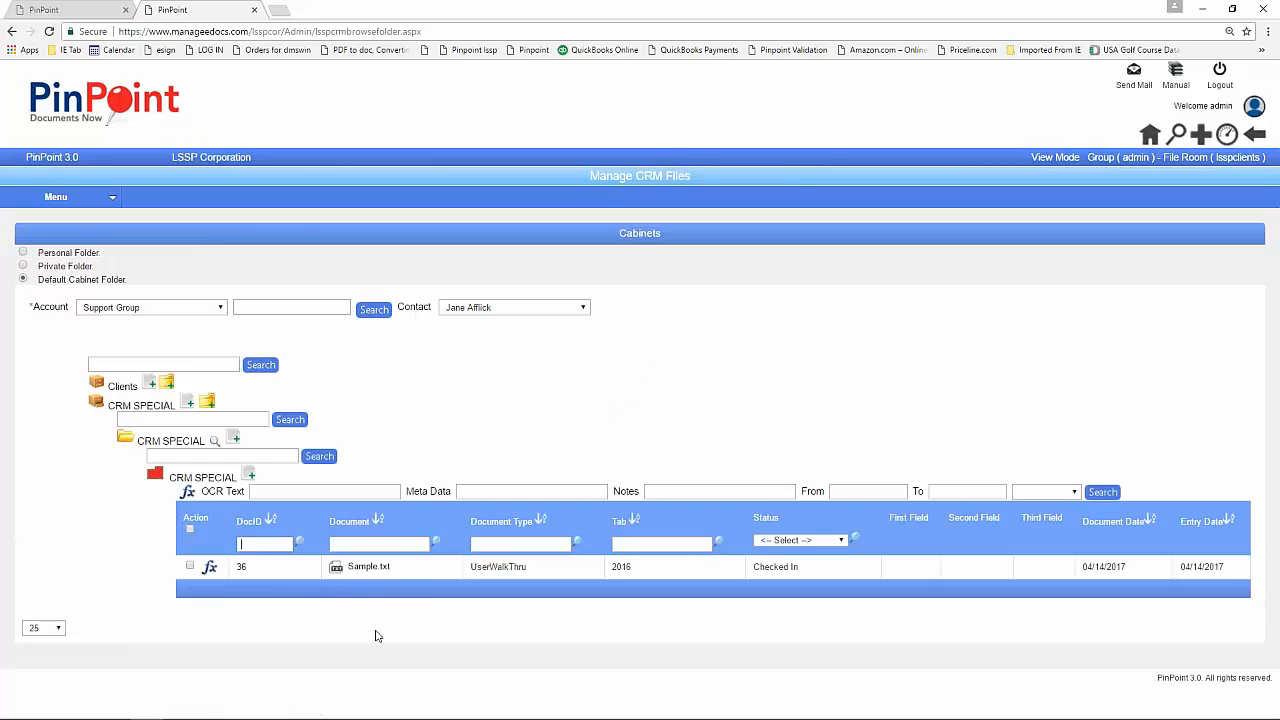